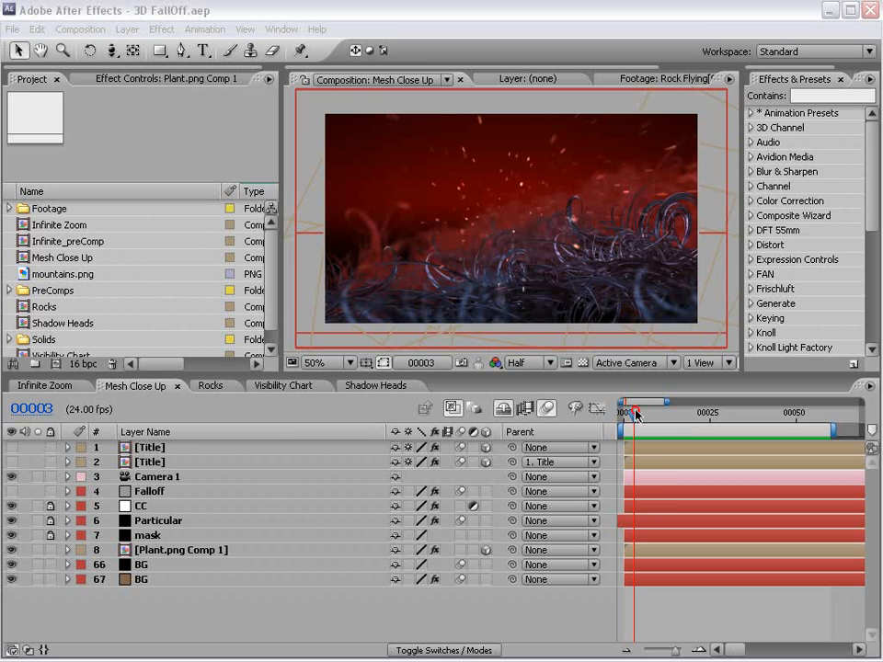
# Step: Reveal the shy layers in the Mesh Close Up composition and scrub it from frame 0 to frame 12
pyautogui.moveTo(633, 413); pyautogui.dragTo(612, 446)
pyautogui.click(692, 419)
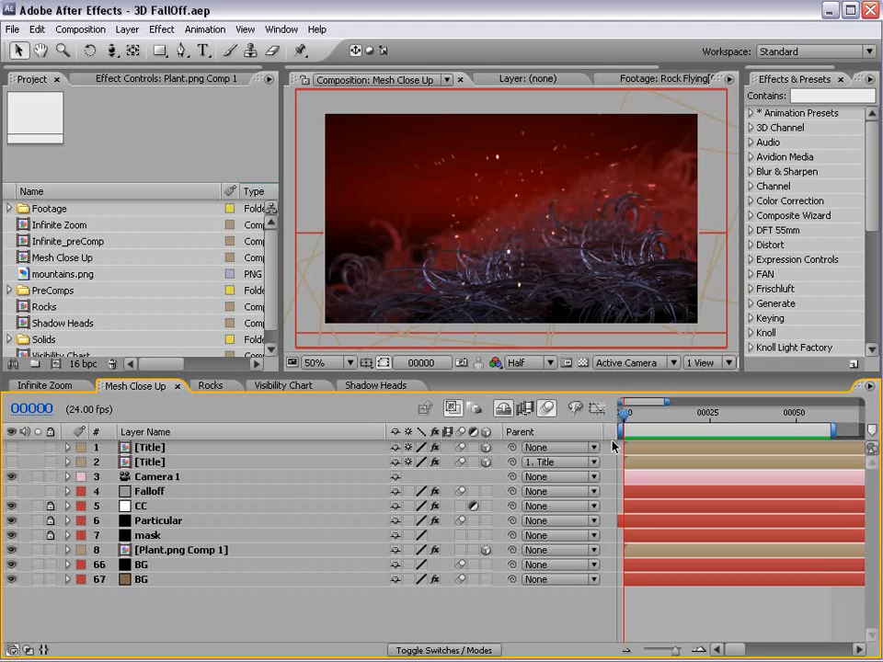
pyautogui.click(503, 408)
pyautogui.moveTo(865, 482)
pyautogui.mouseDown()
pyautogui.moveTo(872, 550)
pyautogui.moveTo(864, 482)
pyautogui.mouseUp()
pyautogui.moveTo(753, 649); pyautogui.dragTo(731, 649)
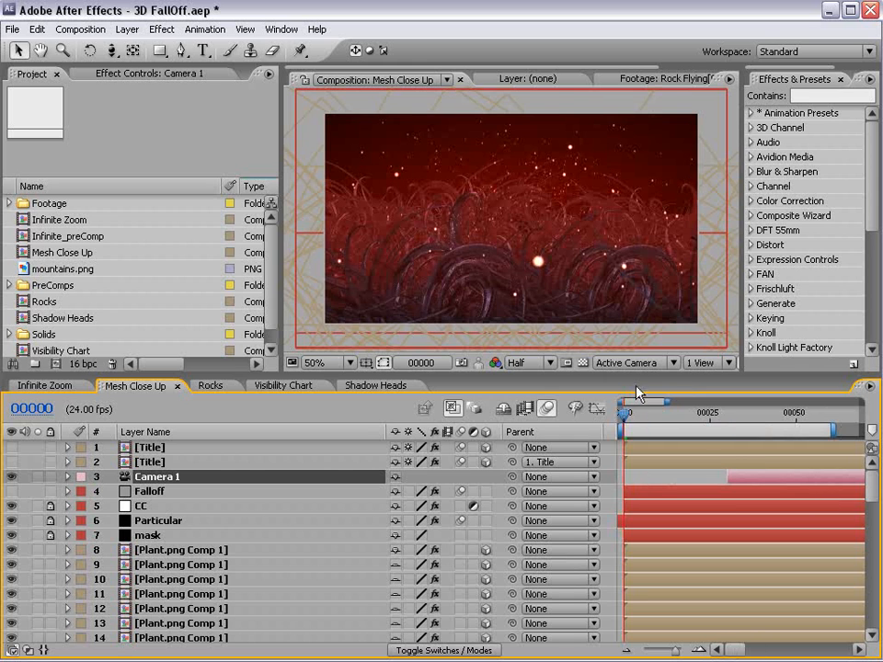
pyautogui.hotkey('ctrl', 'z')
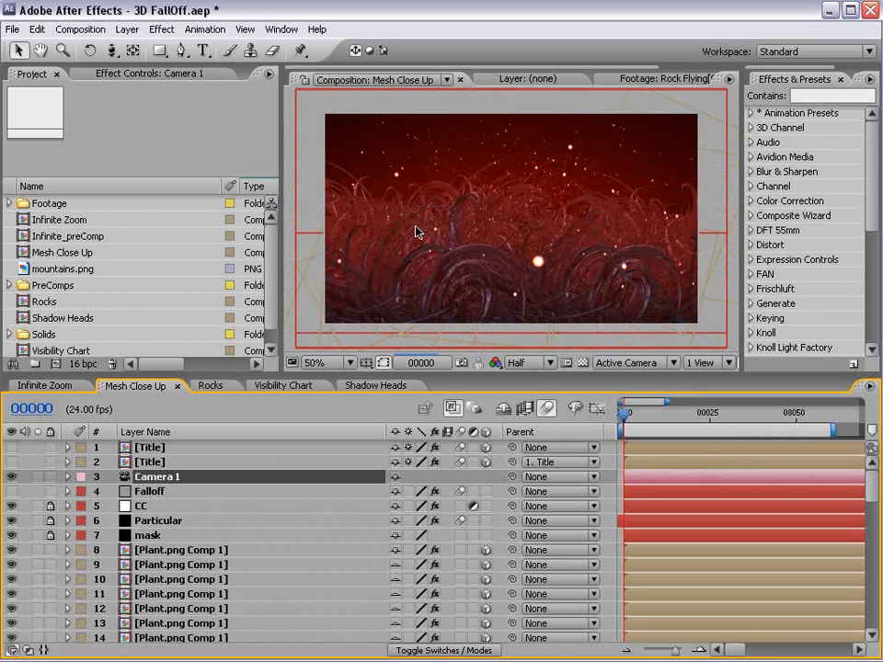
pyautogui.moveTo(631, 410); pyautogui.dragTo(666, 419)
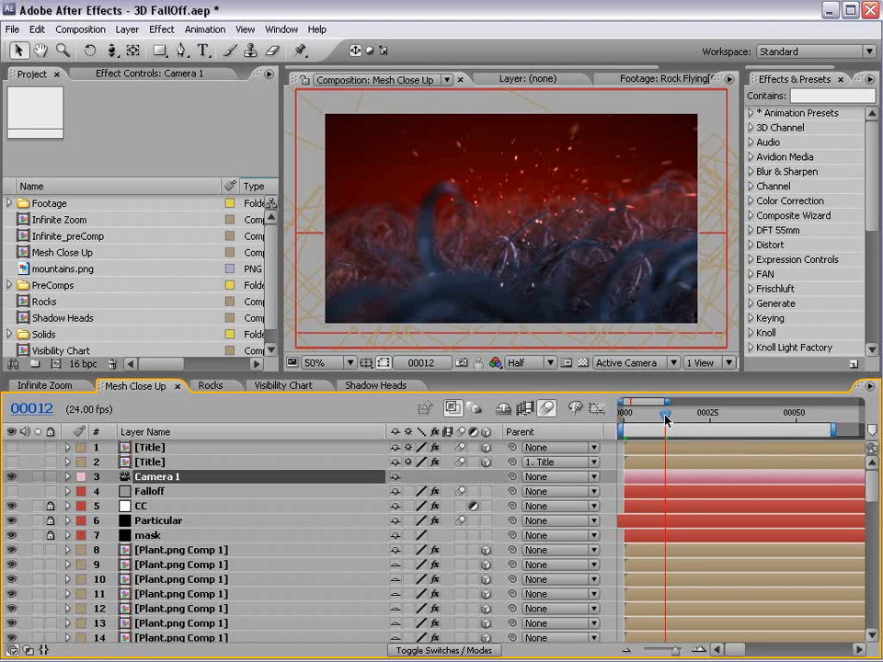
# Step: Examine the Visibility Chart composition at full-window size, from the camera through Visible Area and Start Falloff to End Falloff
pyautogui.click(283, 387)
pyautogui.press('`')
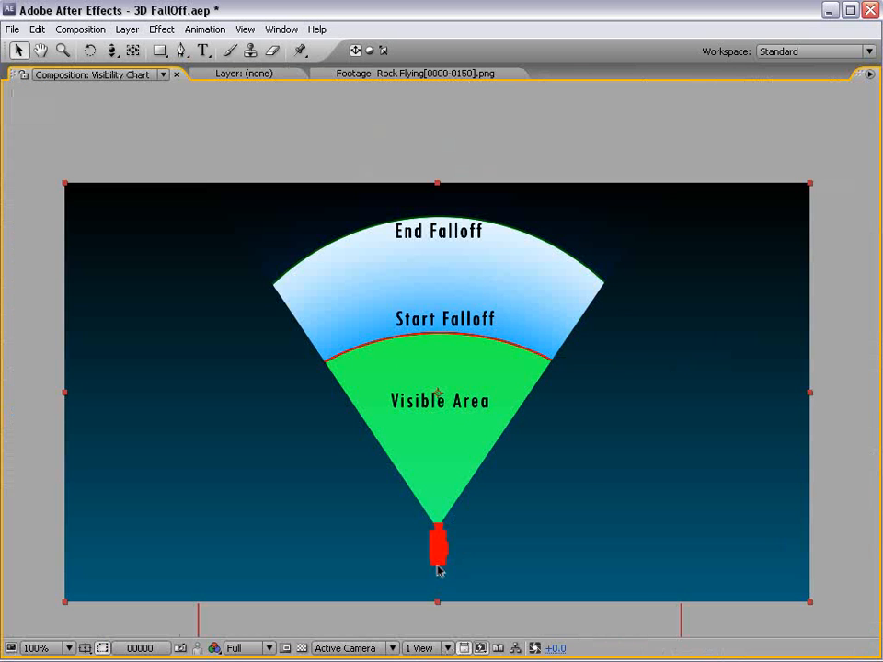
pyautogui.press('space')
pyautogui.moveTo(473, 536); pyautogui.dragTo(507, 452)
pyautogui.scroll(1, 507, 471)
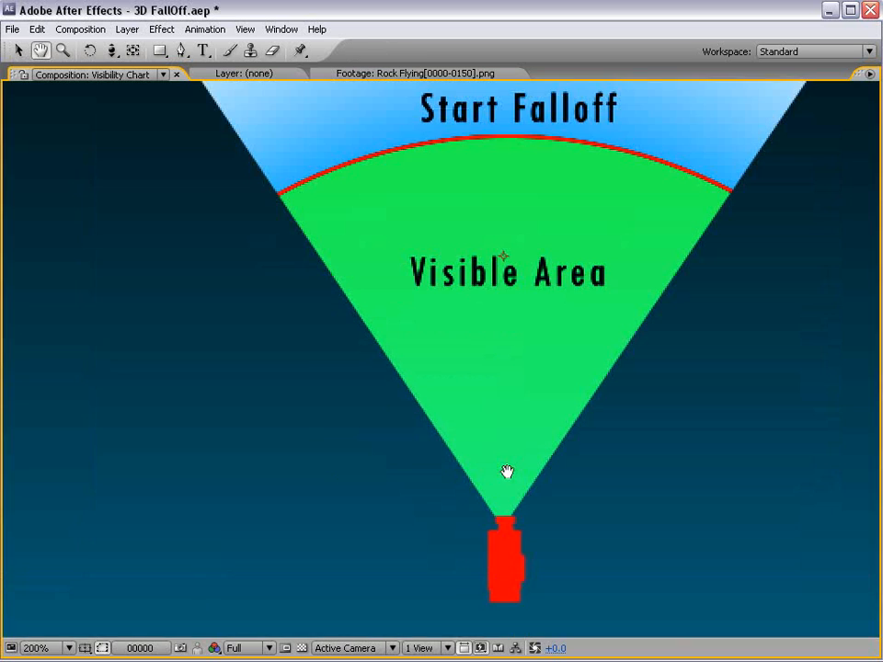
pyautogui.moveTo(491, 511); pyautogui.dragTo(462, 418)
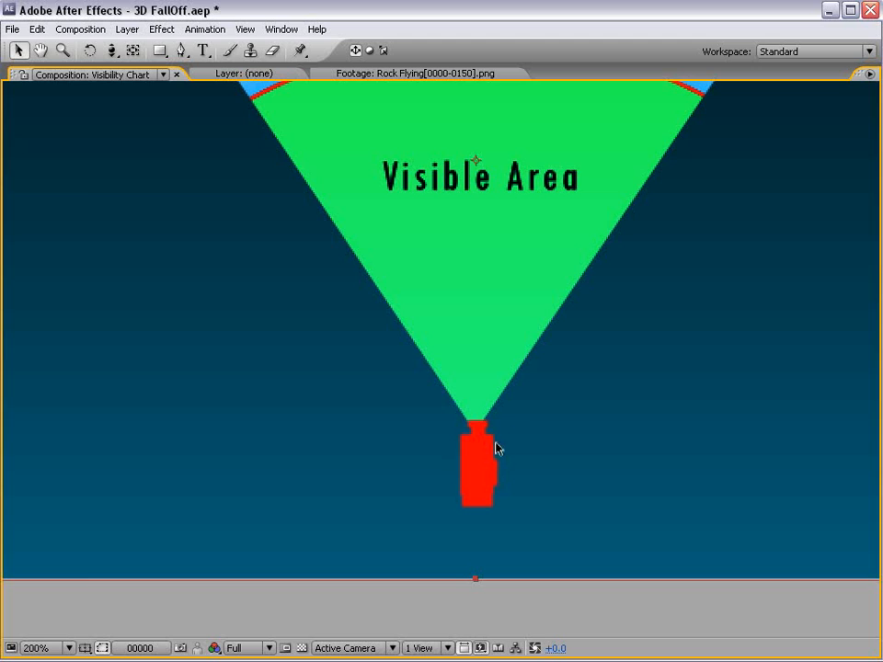
pyautogui.scroll(-1, 496, 448)
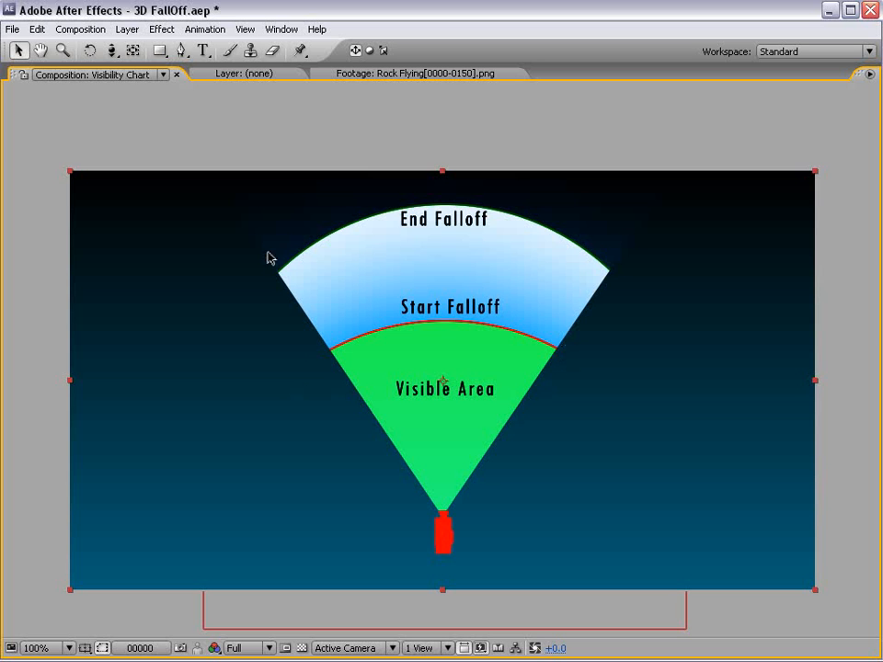
pyautogui.press('`')
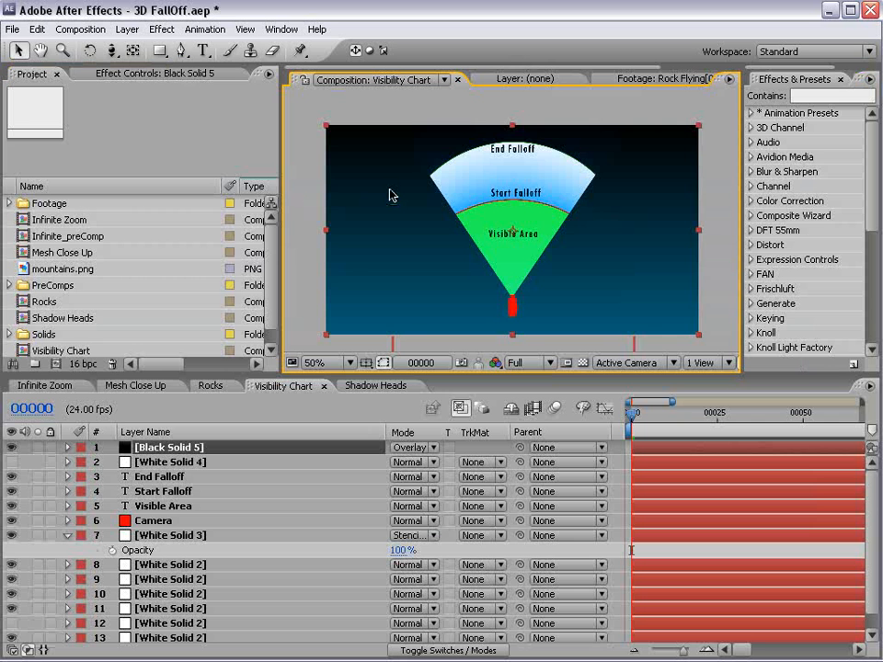
# Step: Save the project, view Blue hills.jpg in Windows Picture and Fax Viewer, and return to After Effects
pyautogui.hotkey('ctrl', 's')
pyautogui.hotkey('alt', 'Tab')
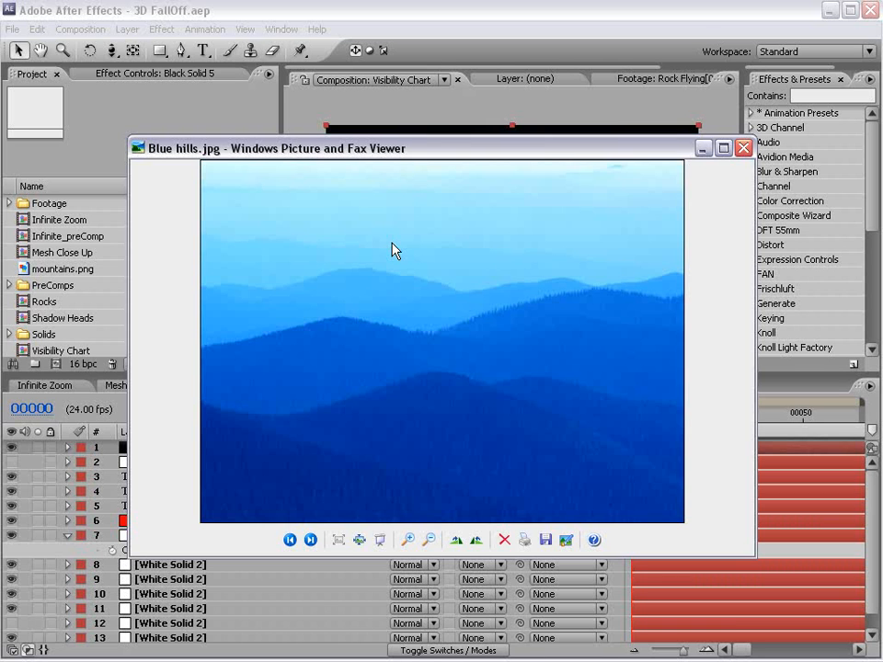
pyautogui.click(420, 7)
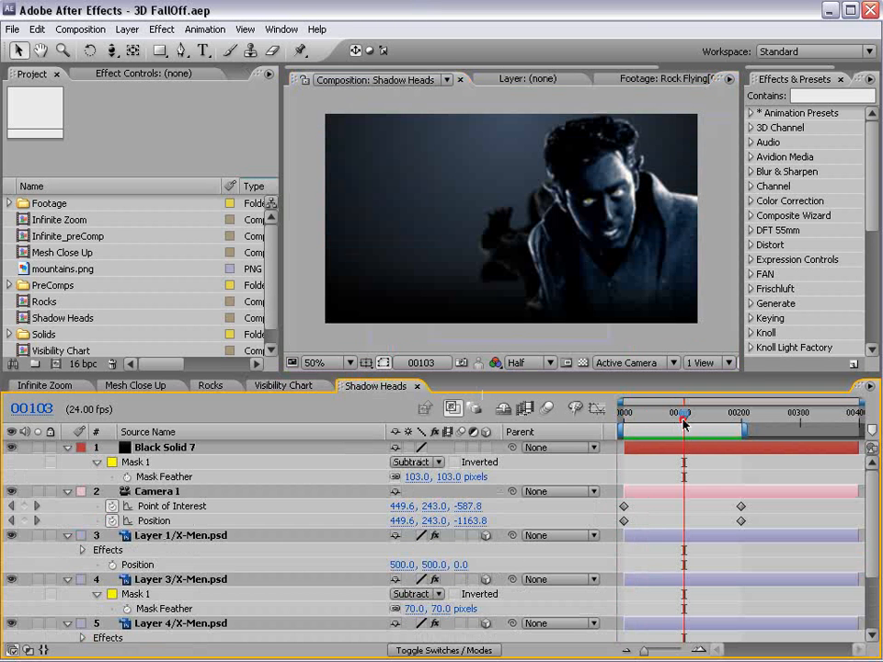
# Step: Play the Shadow Heads composition from its first frame and scrub it to frame 97
pyautogui.press('Home')
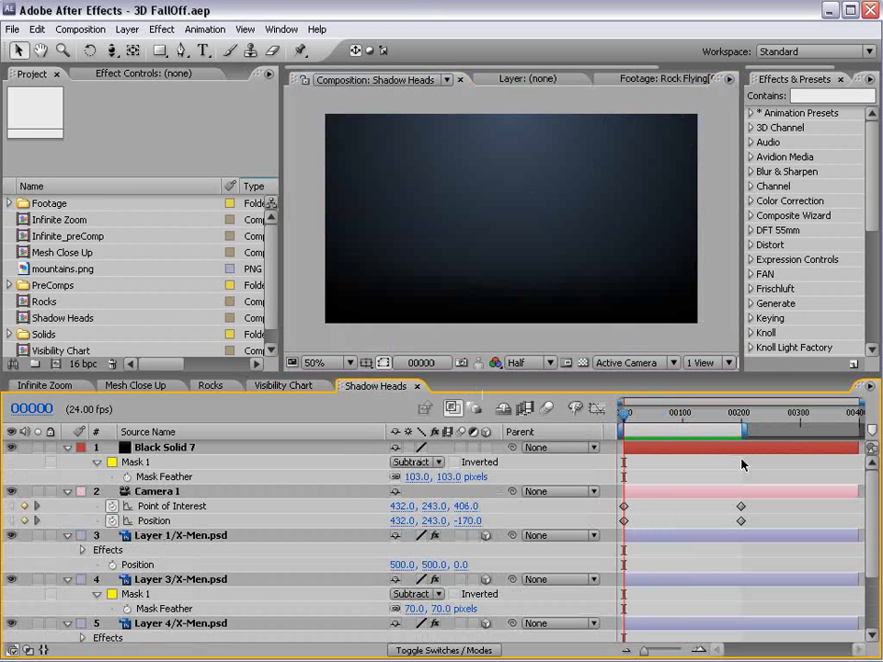
pyautogui.press('space')
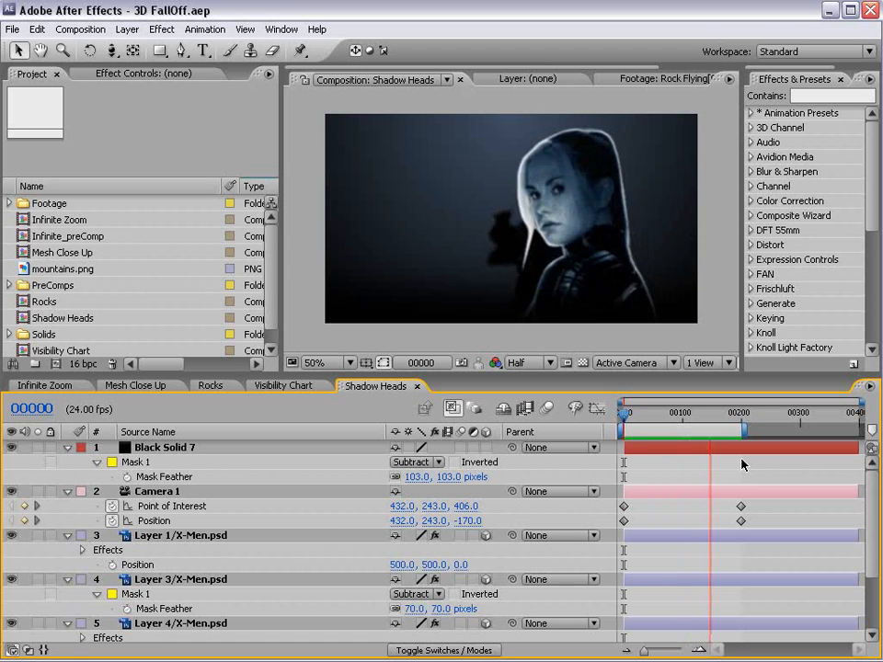
pyautogui.moveTo(741, 414); pyautogui.dragTo(681, 421)
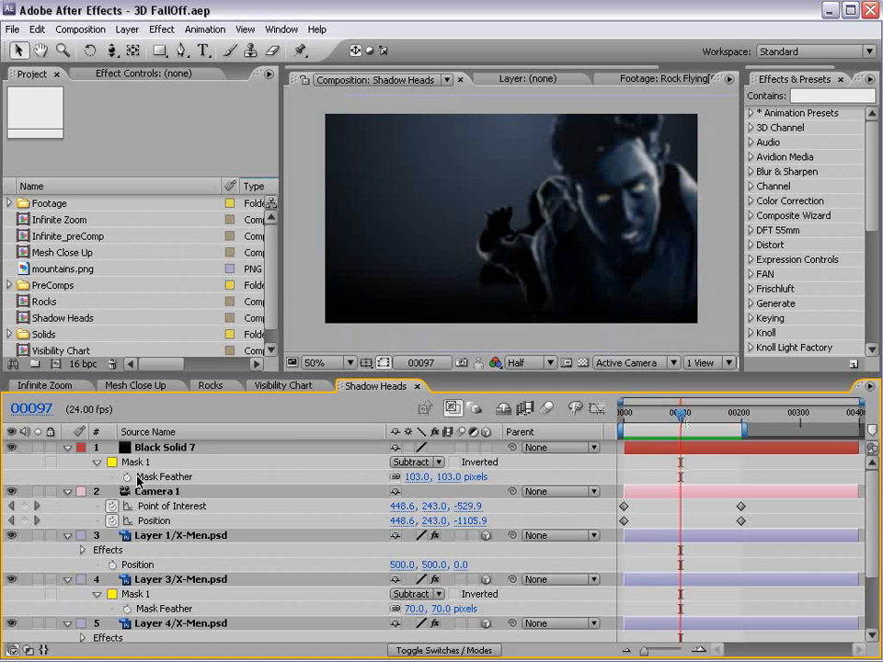
pyautogui.press('space')
pyautogui.moveTo(260, 560); pyautogui.dragTo(245, 577)
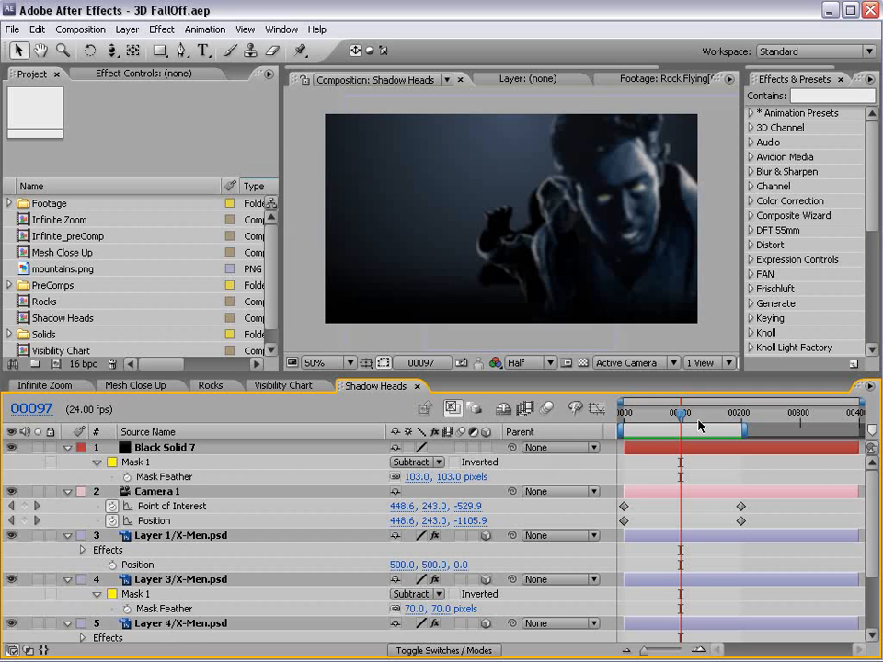
# Step: Move Camera 1 around the figures in the Shadow Heads composition with the camera tools and save the project
pyautogui.press('c')
pyautogui.press('c')
pyautogui.moveTo(559, 223); pyautogui.dragTo(568, 348)
pyautogui.press('c')
pyautogui.moveTo(542, 205); pyautogui.dragTo(494, 276)
pyautogui.press('c')
pyautogui.press('c')
pyautogui.hotkey('ctrl', 's')
pyautogui.press('c')
pyautogui.press('c')
pyautogui.moveTo(575, 261); pyautogui.dragTo(532, 239)
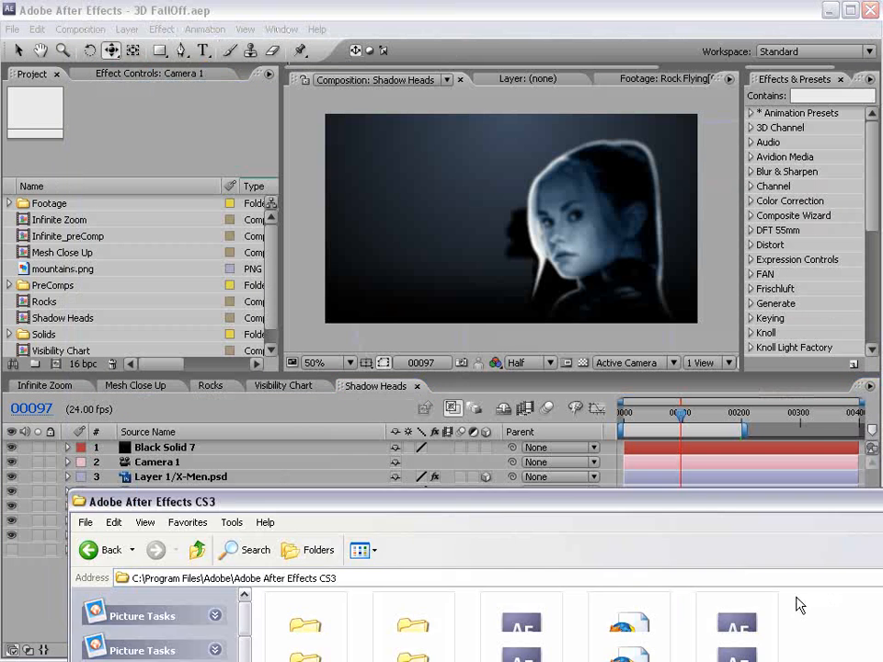
# Step: In the Adobe After Effects CS3 program folder, browse through Support Files to Presets and select the __-Video Copilot-__ folder
pyautogui.moveTo(801, 503); pyautogui.dragTo(710, 195)
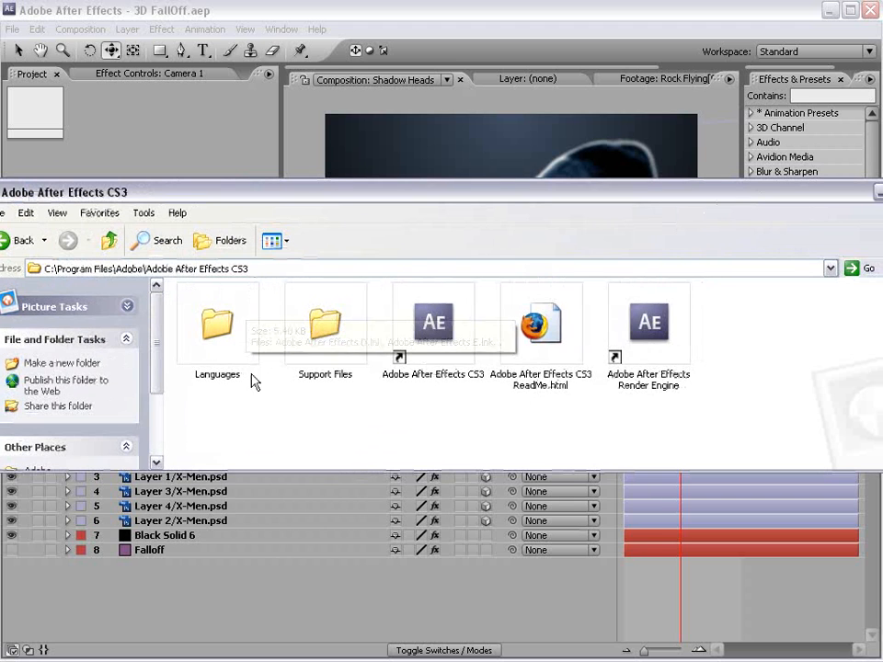
pyautogui.doubleClick(326, 326)
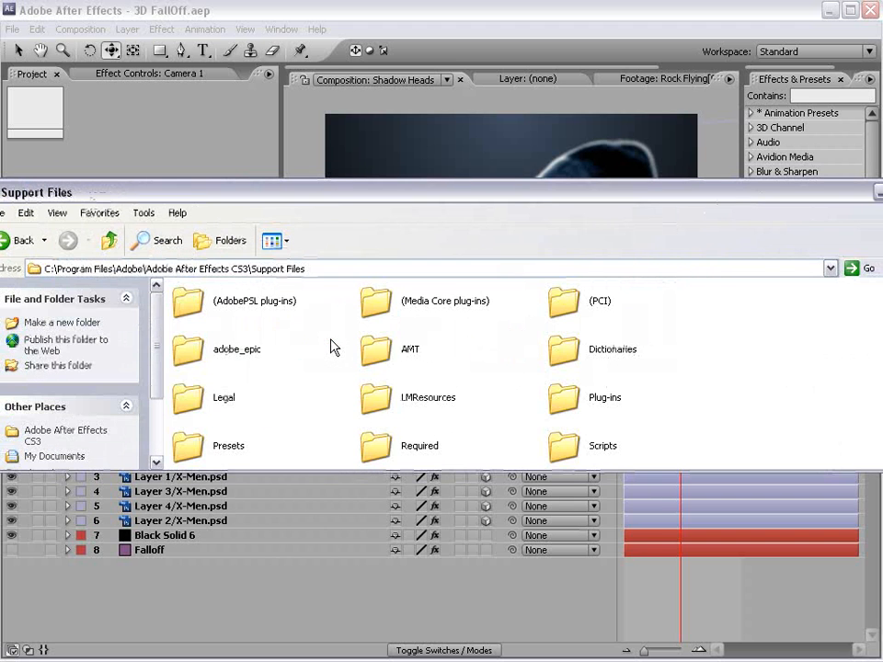
pyautogui.scroll(-3, 280, 404)
pyautogui.doubleClick(203, 342)
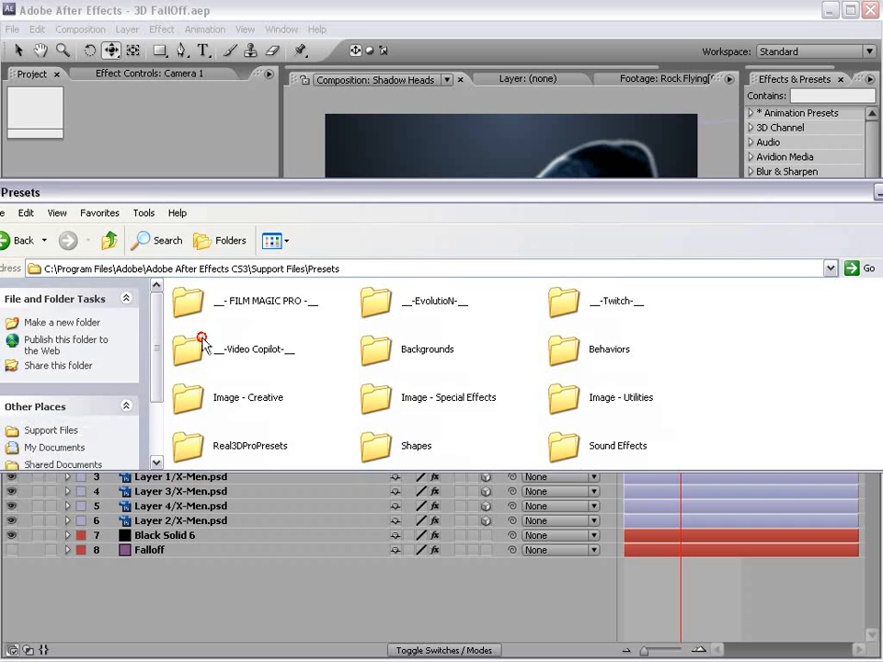
pyautogui.click(234, 358)
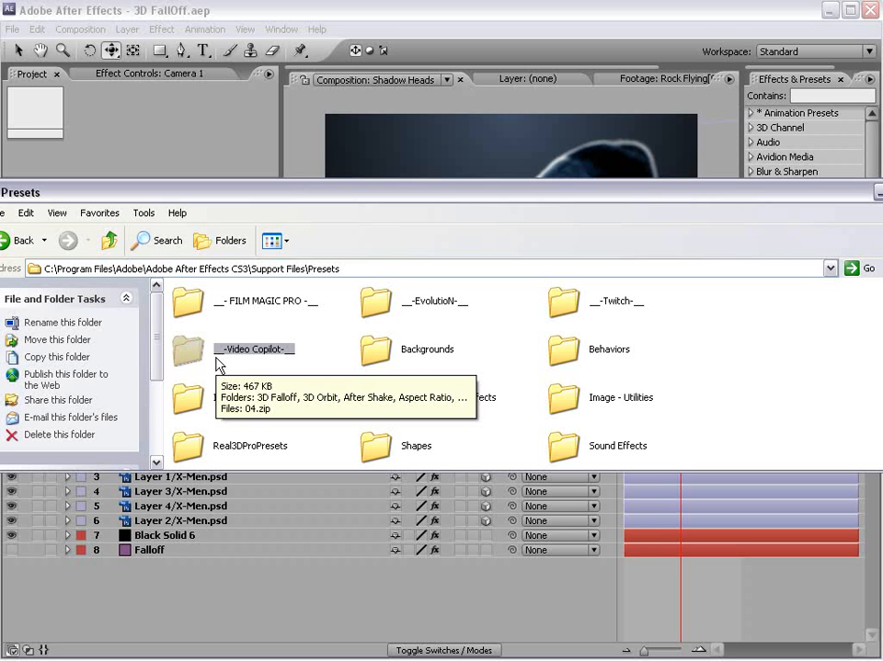
# Step: Look at the Adobe After Effects E shortcut in the program's Languages folder, then return to After Effects
pyautogui.hotkey('alt', 'Left')
pyautogui.hotkey('alt', 'Left')
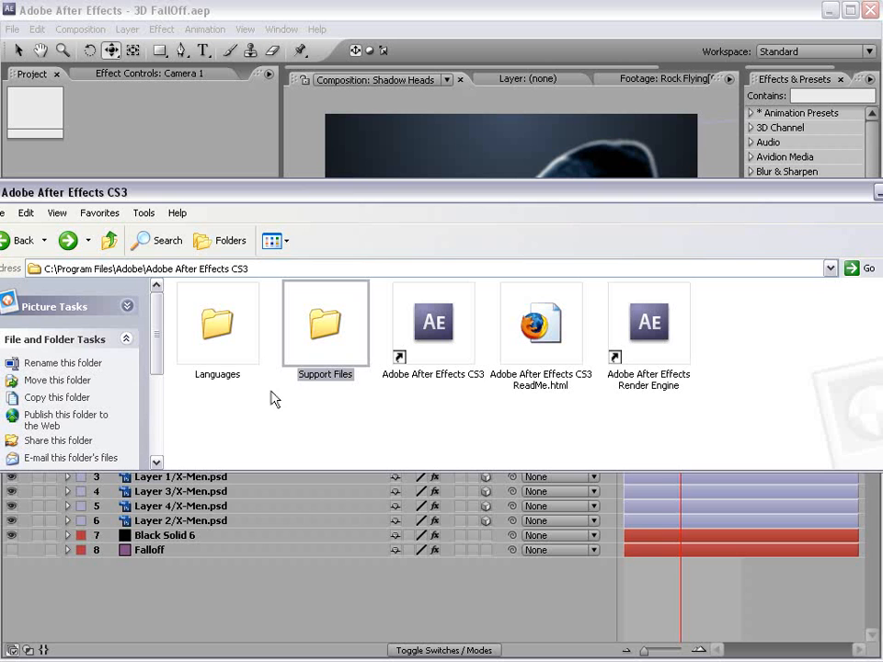
pyautogui.doubleClick(242, 376)
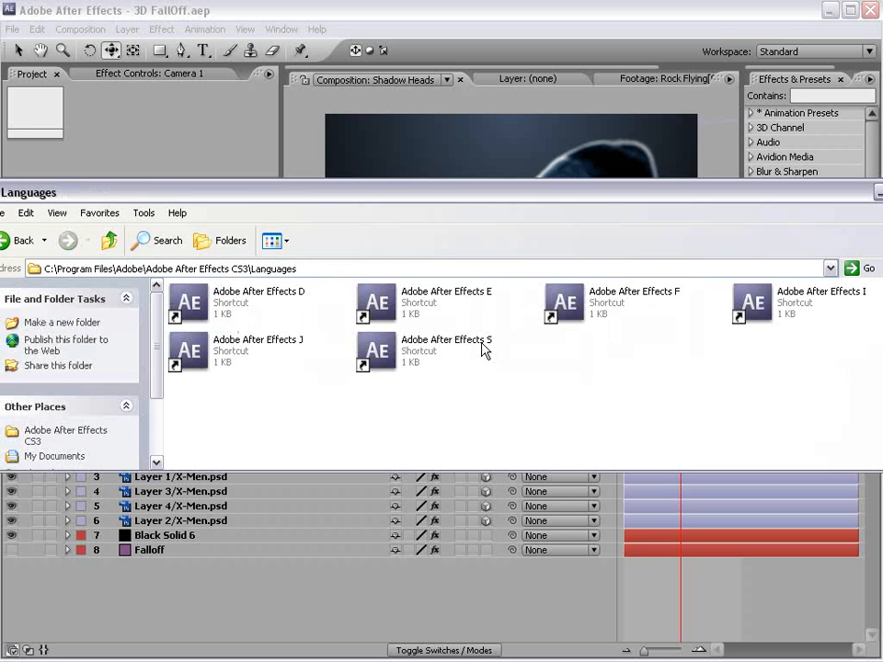
pyautogui.click(479, 300)
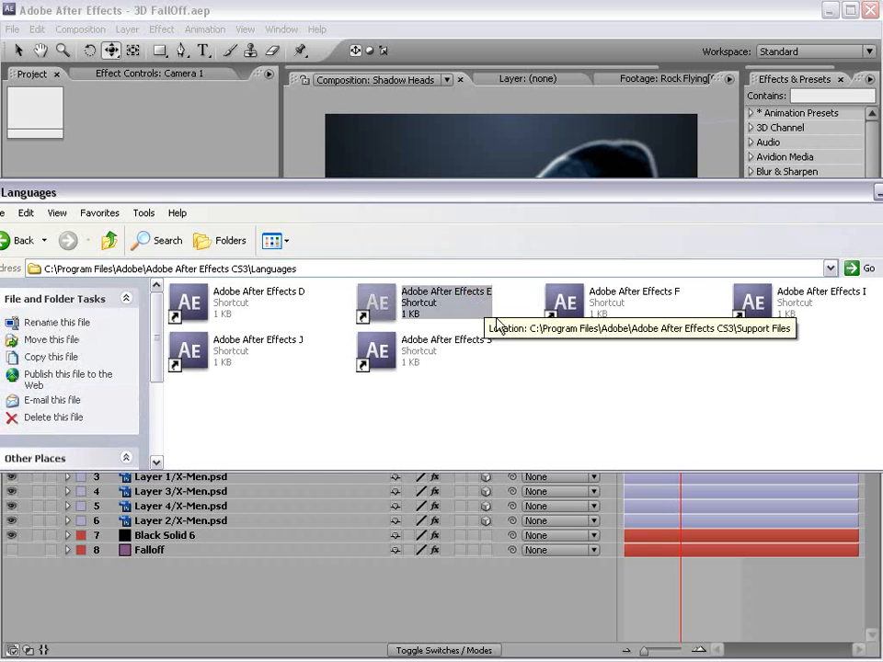
pyautogui.click(605, 419)
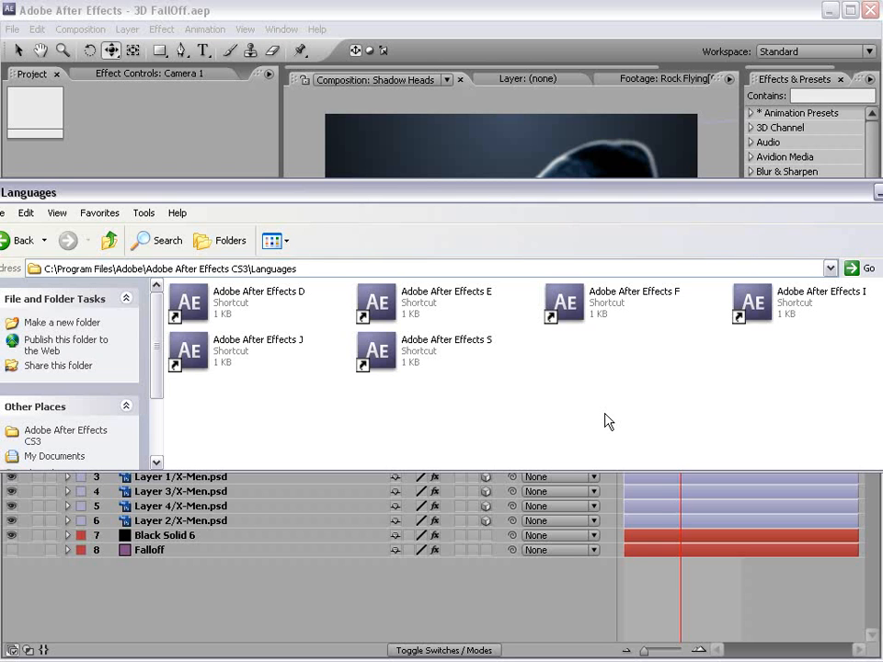
pyautogui.click(595, 372)
pyautogui.click(455, 5)
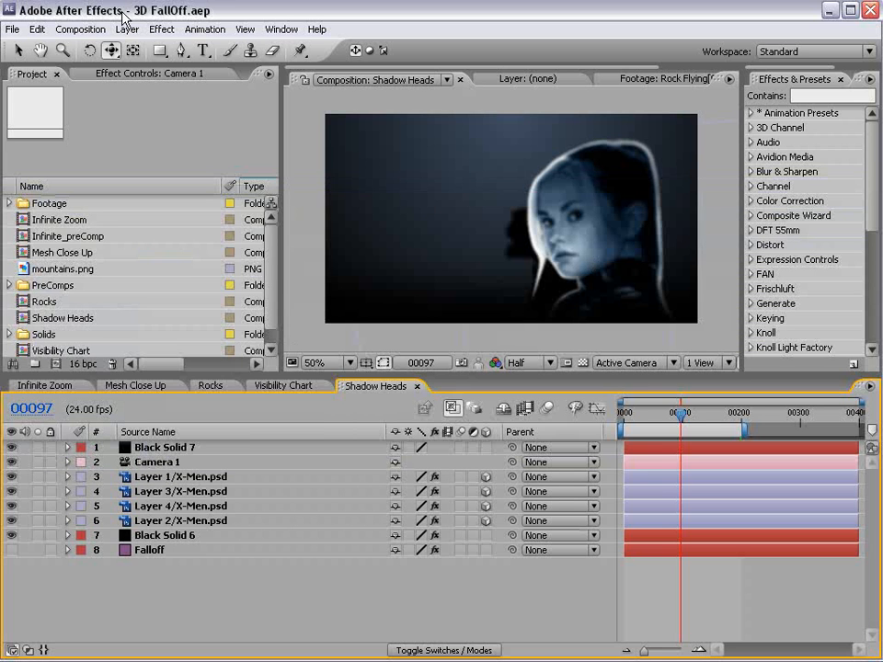
# Step: Create a new composition with the NTSC D1 Widescreen Square Pixel preset, 24 fps and a 400-frame duration
pyautogui.click(87, 29)
pyautogui.click(64, 48)
pyautogui.moveTo(813, 544); pyautogui.dragTo(419, 193)
pyautogui.click(439, 291)
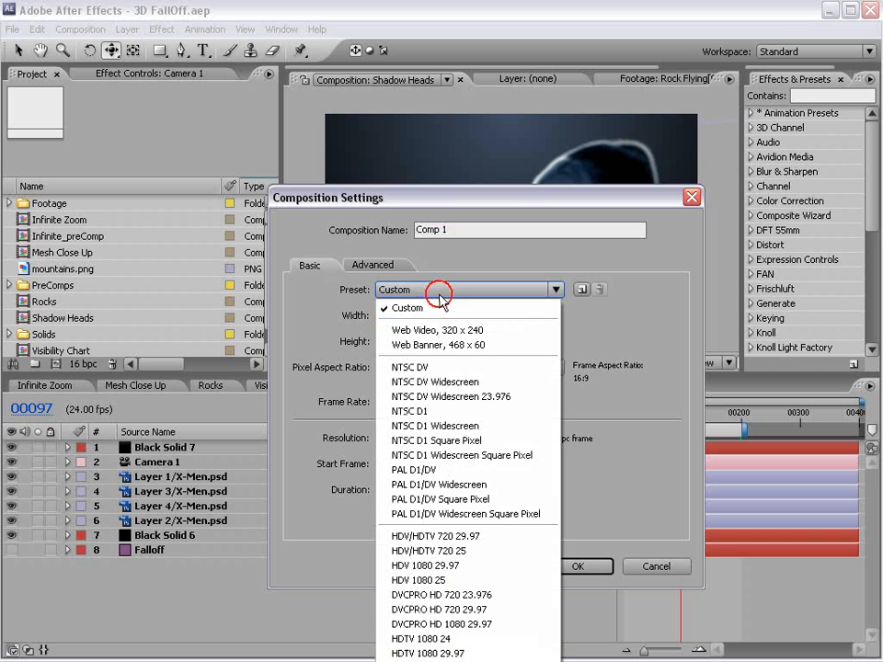
pyautogui.click(497, 456)
pyautogui.click(394, 402)
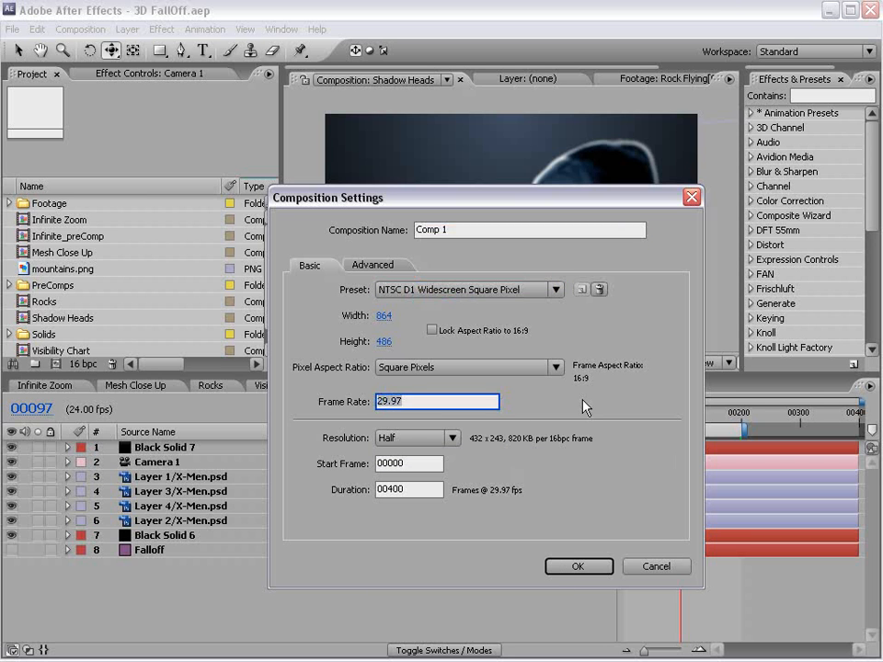
pyautogui.write('24')
pyautogui.click(401, 492)
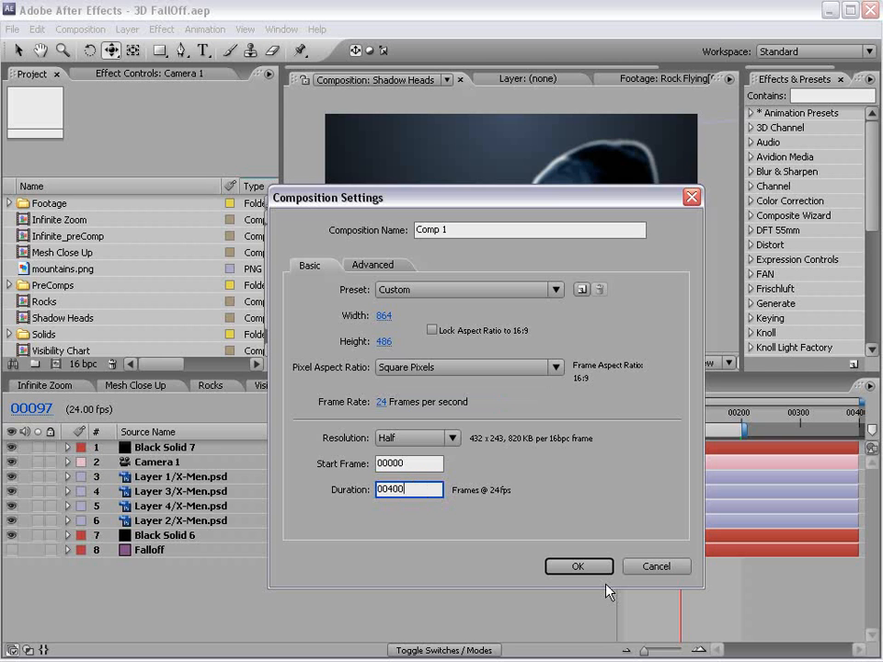
pyautogui.click(578, 567)
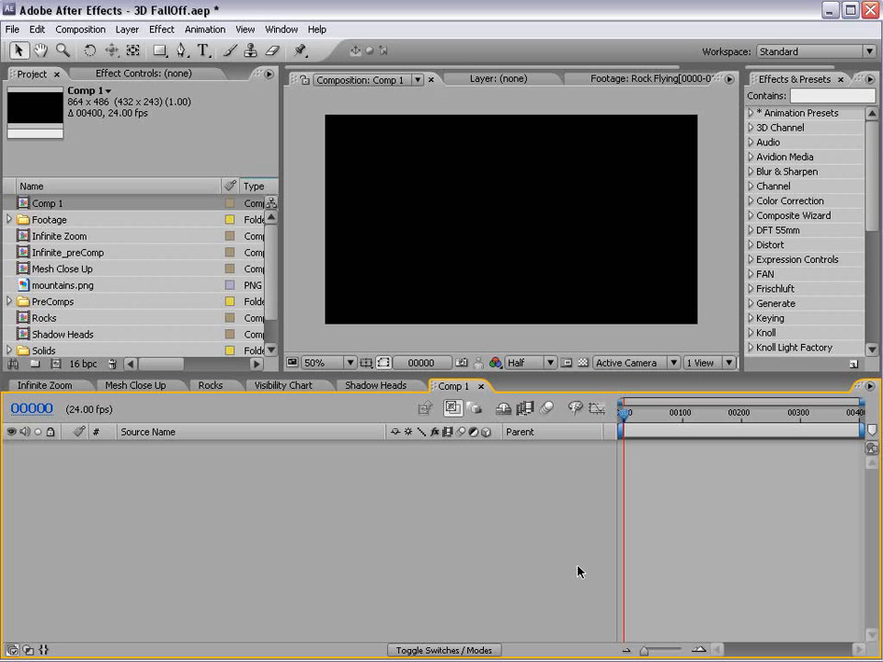
# Step: Add Plant.png from the Footage folder to Comp 1 and position it about centred horizontally, slightly below the frame's middle
pyautogui.click(8, 219)
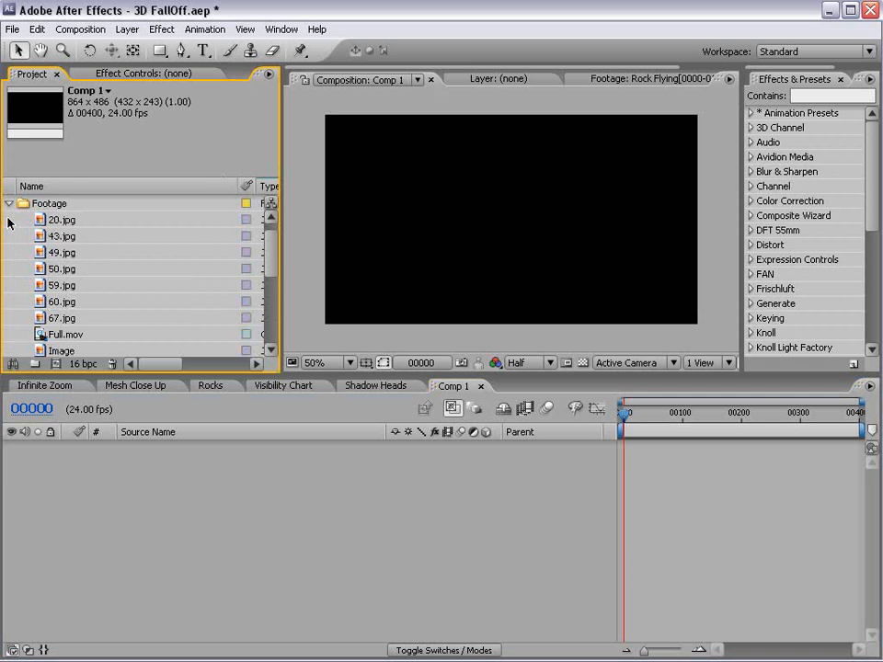
pyautogui.moveTo(271, 252); pyautogui.dragTo(276, 281)
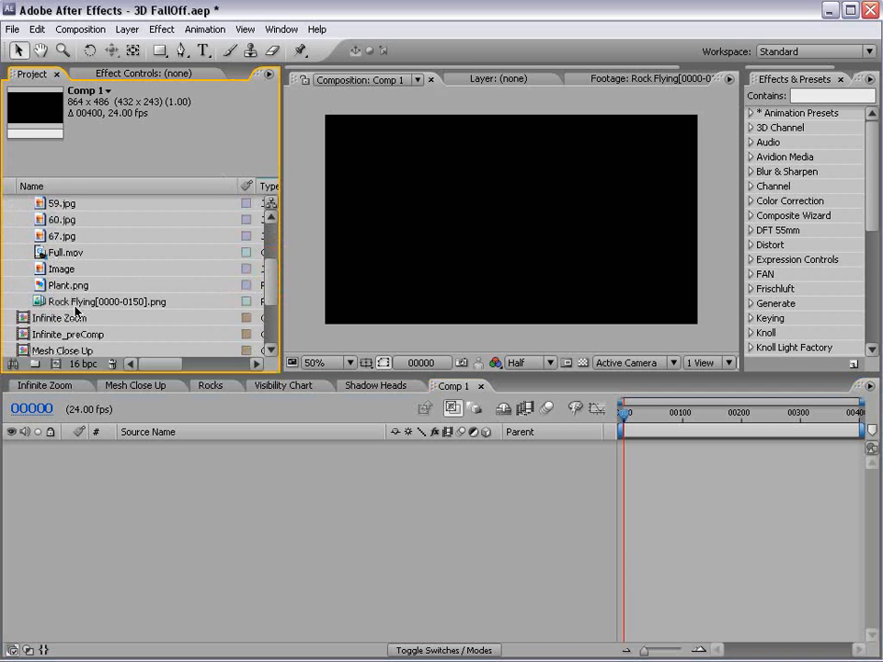
pyautogui.moveTo(69, 286); pyautogui.dragTo(567, 248)
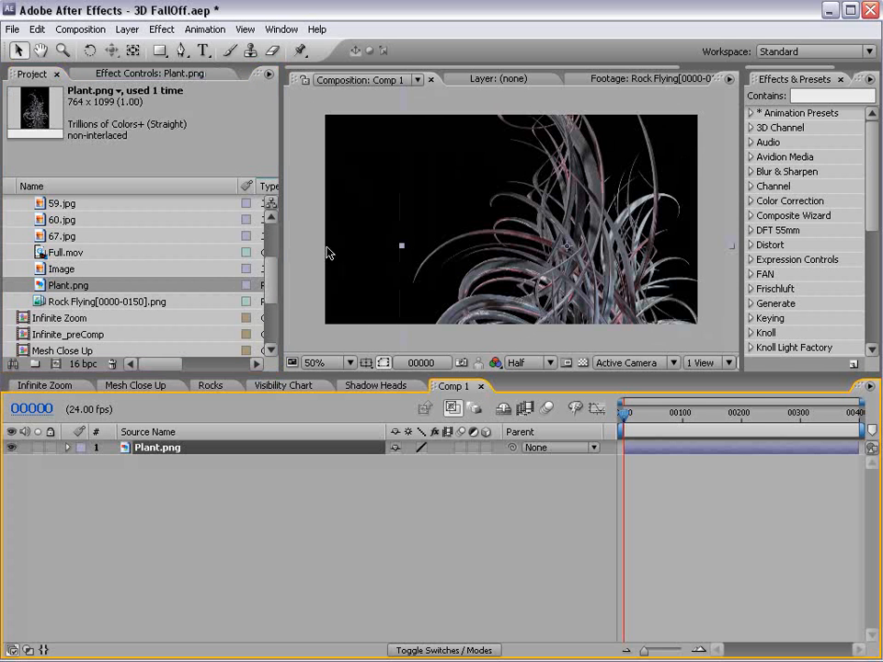
pyautogui.moveTo(284, 303); pyautogui.dragTo(190, 302)
pyautogui.moveTo(525, 219); pyautogui.dragTo(482, 262)
pyautogui.moveTo(599, 120); pyautogui.dragTo(589, 158)
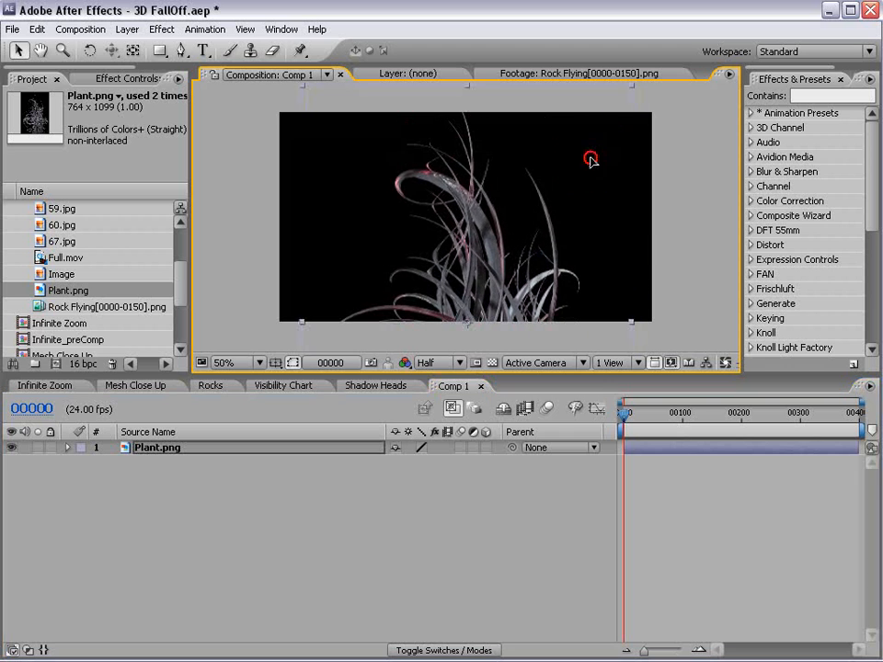
pyautogui.moveTo(441, 257); pyautogui.dragTo(432, 198)
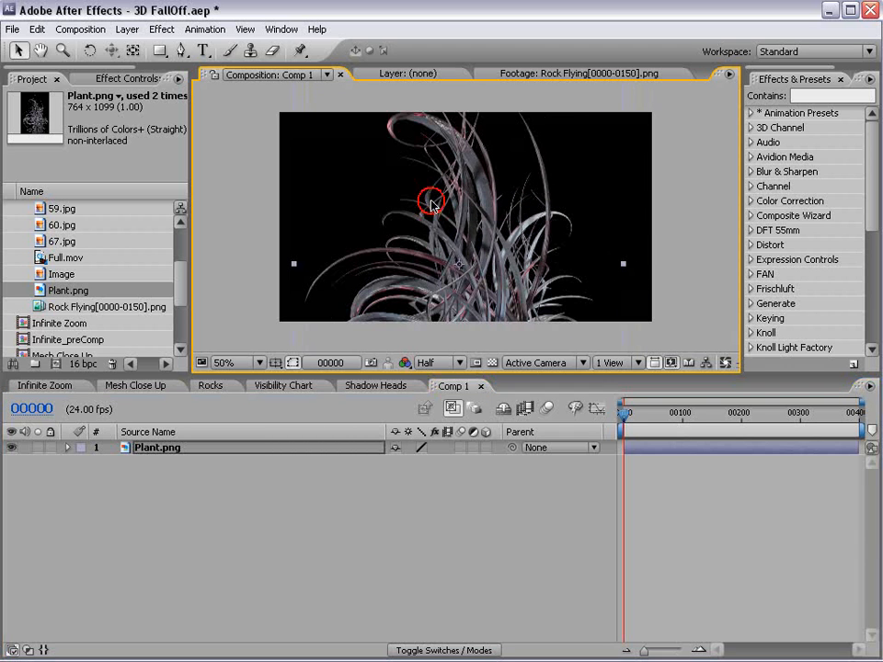
# Step: Pre-compose the Plant.png layer as Plant.png Comp 2, leaving all attributes in Comp 1, and open the new composition
pyautogui.click(127, 28)
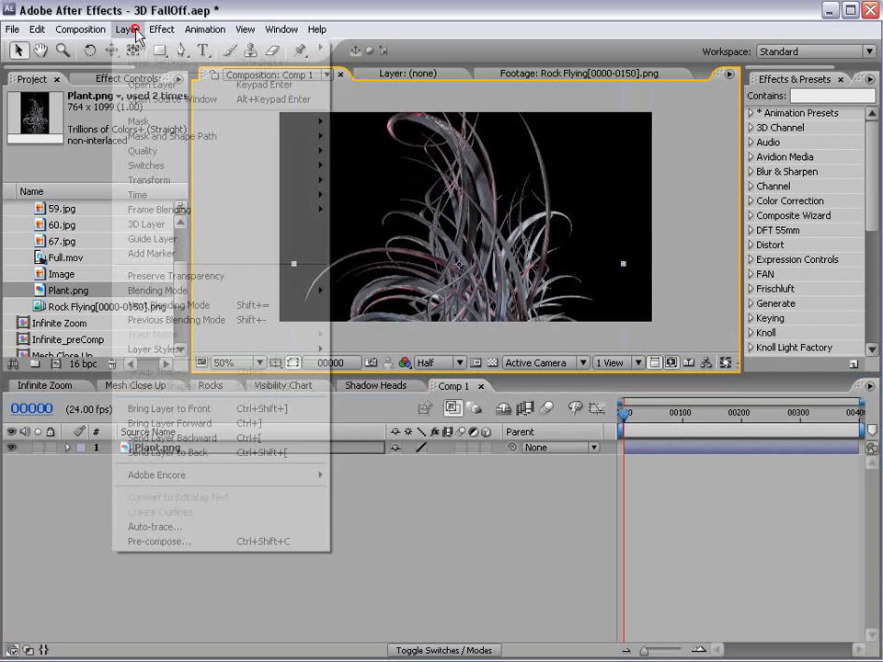
pyautogui.click(174, 546)
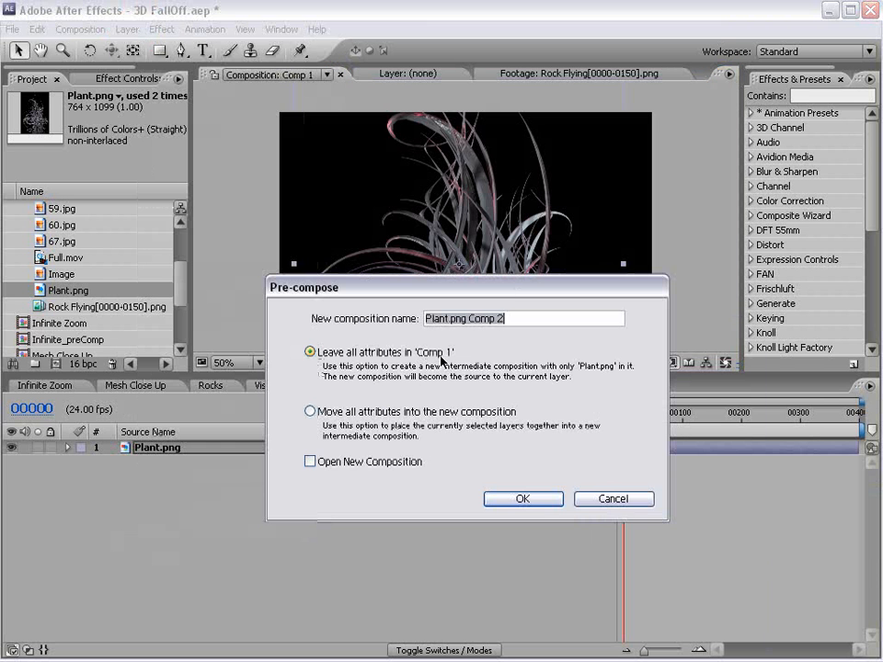
pyautogui.click(522, 499)
pyautogui.click(397, 192)
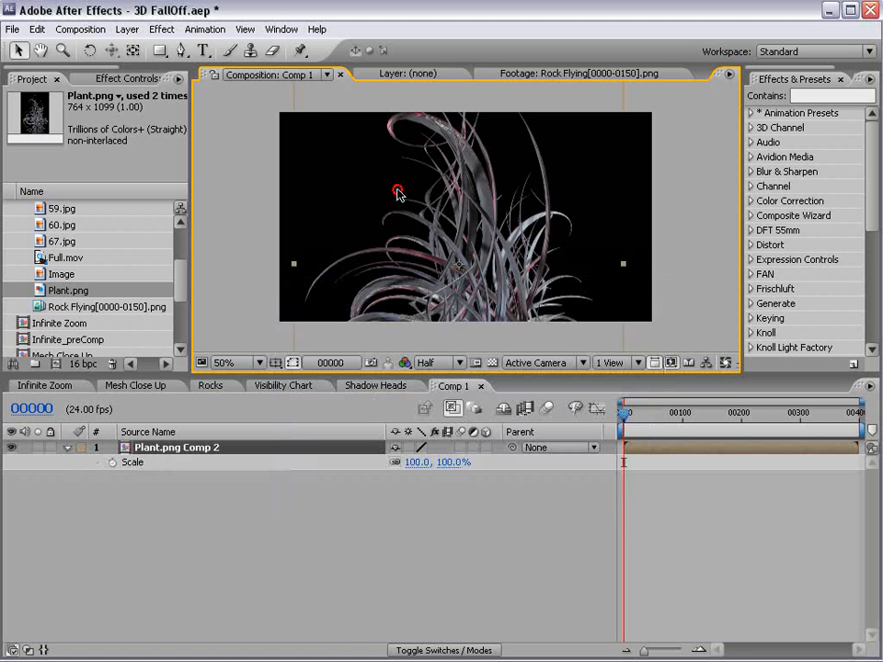
pyautogui.doubleClick(190, 451)
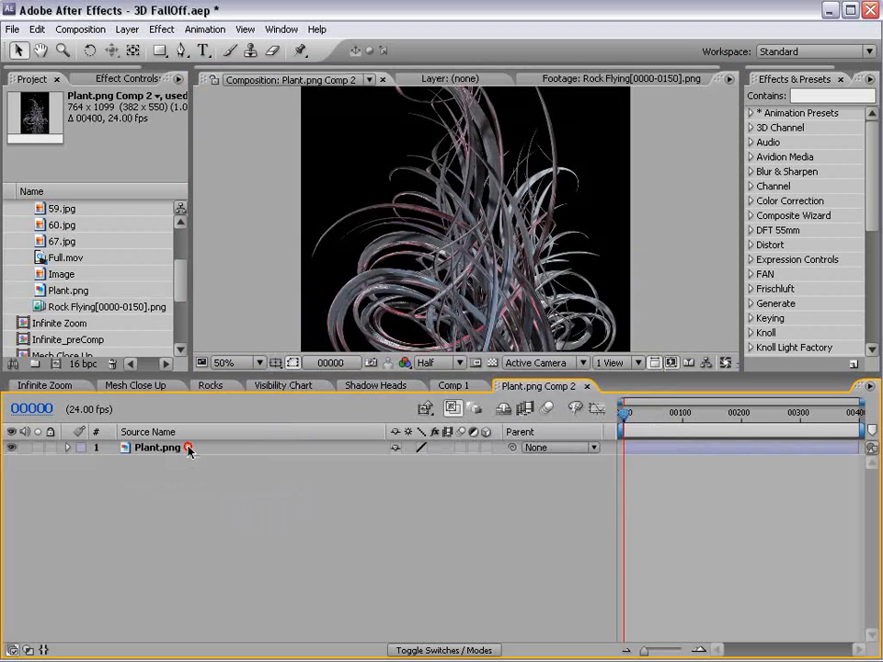
pyautogui.moveTo(448, 378); pyautogui.dragTo(448, 466)
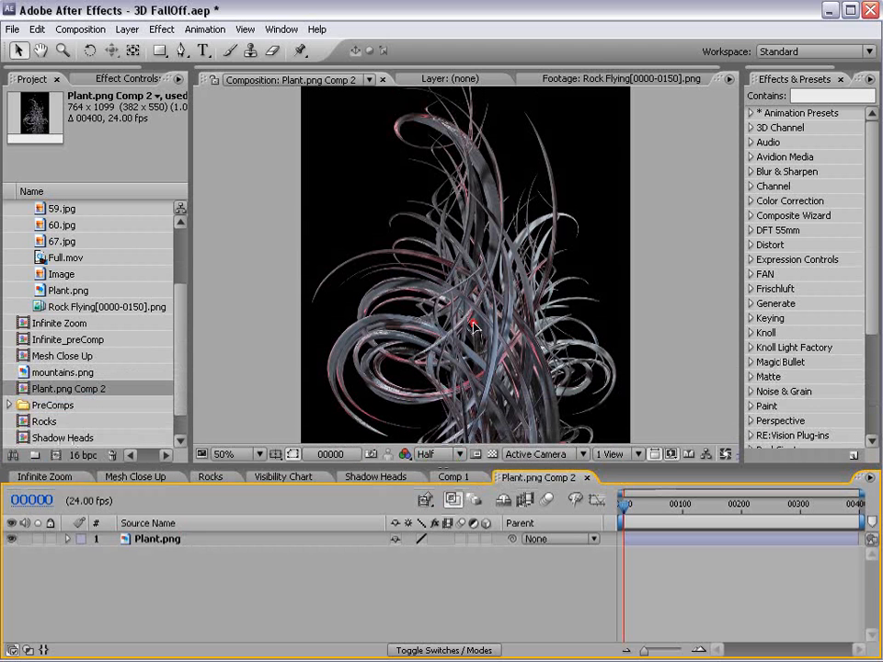
# Step: Apply the Curves effect to the Plant.png layer and pull the upper part of the RGB curve down to darken it
pyautogui.click(455, 287)
pyautogui.scroll(-1, 442, 305)
pyautogui.scroll(2, 442, 305)
pyautogui.scroll(-1, 442, 306)
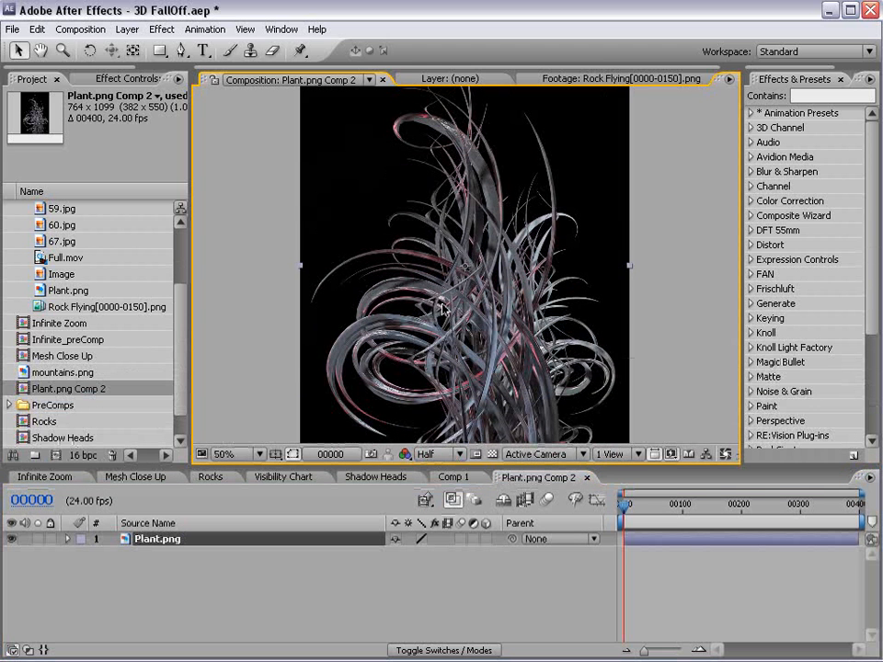
pyautogui.click(162, 28)
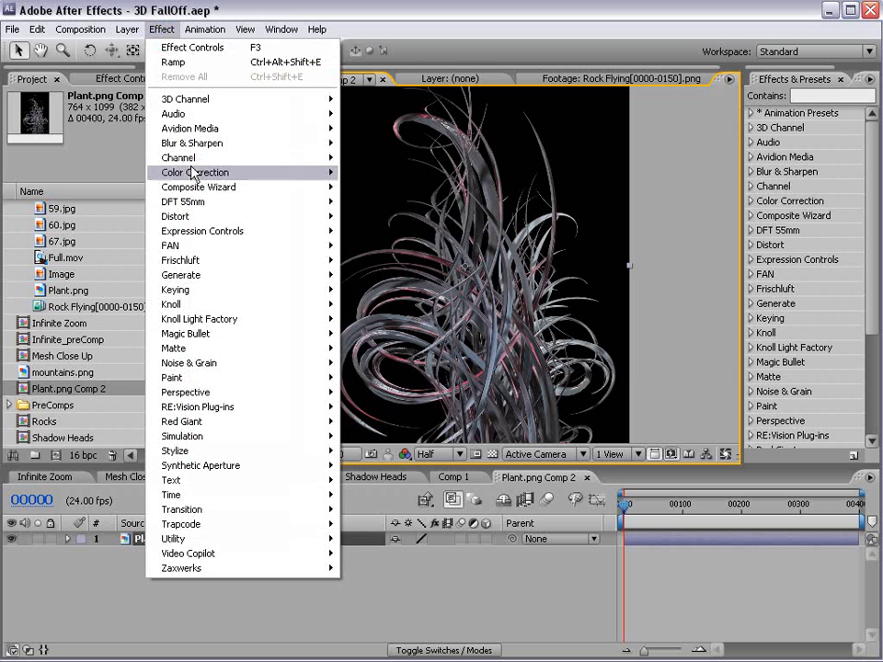
pyautogui.moveTo(197, 174)
pyautogui.click(382, 393)
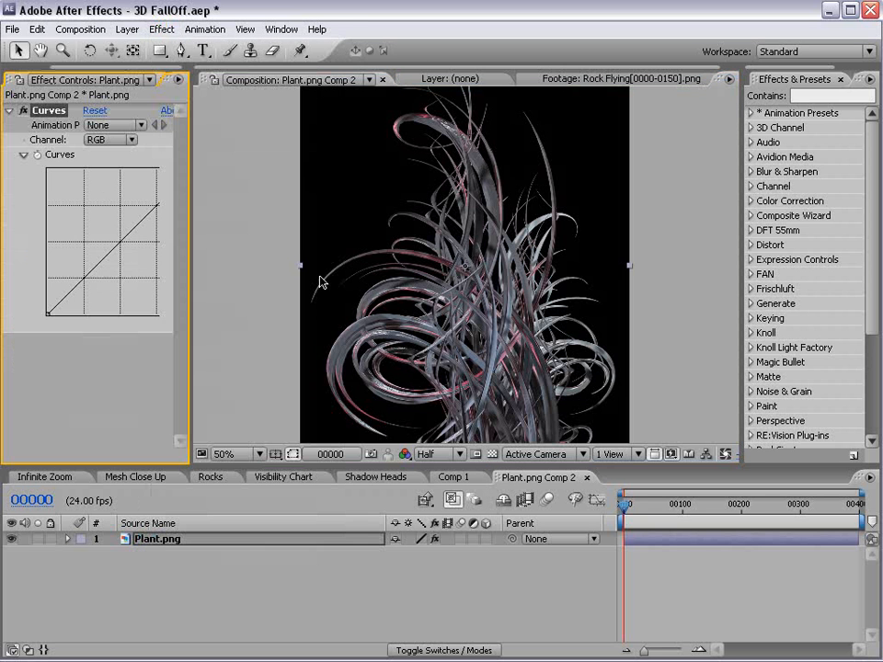
pyautogui.moveTo(193, 253); pyautogui.dragTo(286, 250)
pyautogui.moveTo(151, 204); pyautogui.dragTo(157, 235)
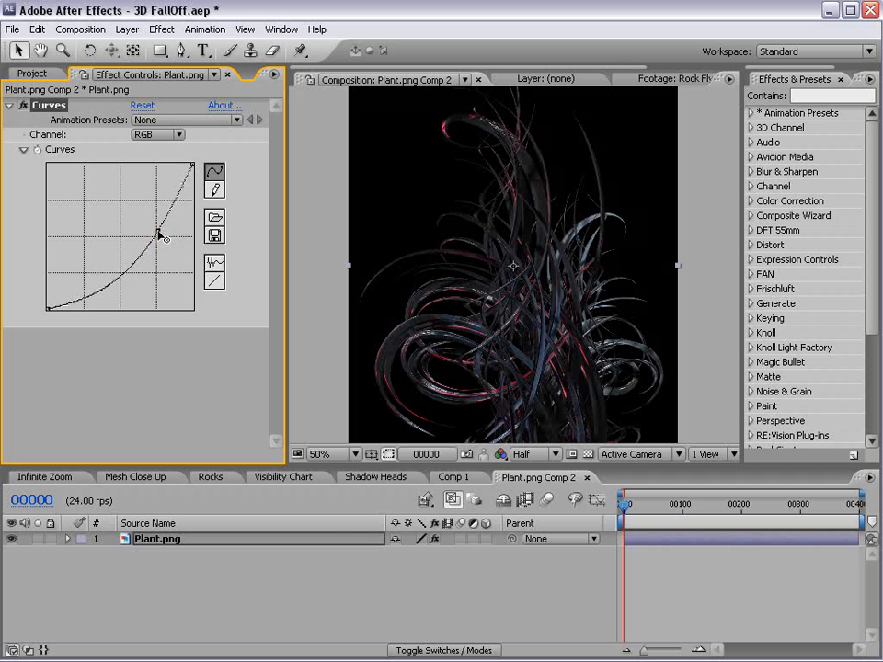
# Step: Apply the Tint effect to the Plant.png layer with Amount to Tint set to 65%
pyautogui.click(161, 29)
pyautogui.moveTo(205, 174)
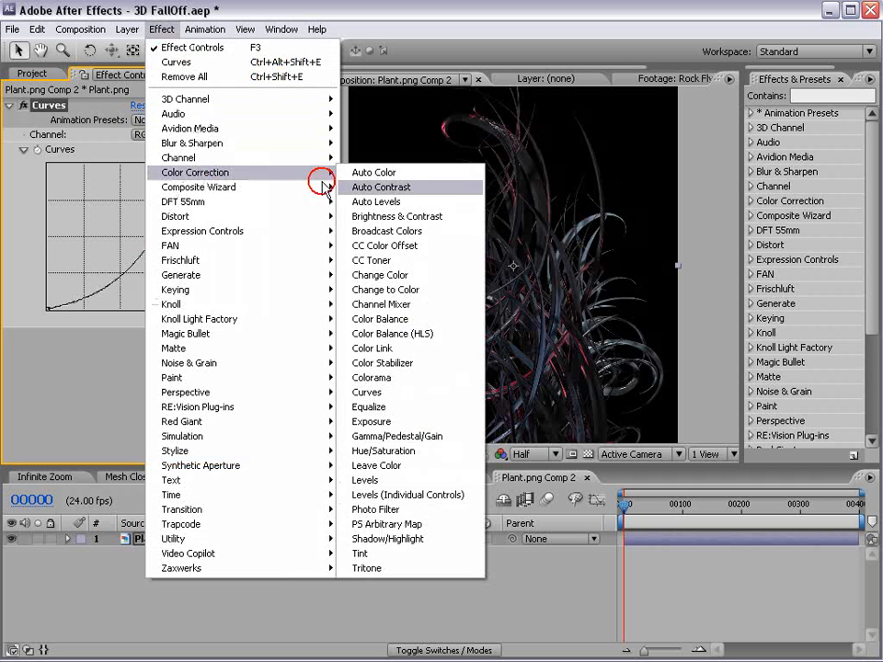
pyautogui.click(368, 606)
pyautogui.moveTo(140, 395); pyautogui.dragTo(115, 397)
# Step: Reshape the plant's RGB curve by adding a lower control point, reducing the white endpoint and fine-tuning the upper point
pyautogui.moveTo(114, 280); pyautogui.dragTo(108, 274)
pyautogui.moveTo(191, 165); pyautogui.dragTo(192, 199)
pyautogui.moveTo(107, 274); pyautogui.dragTo(112, 279)
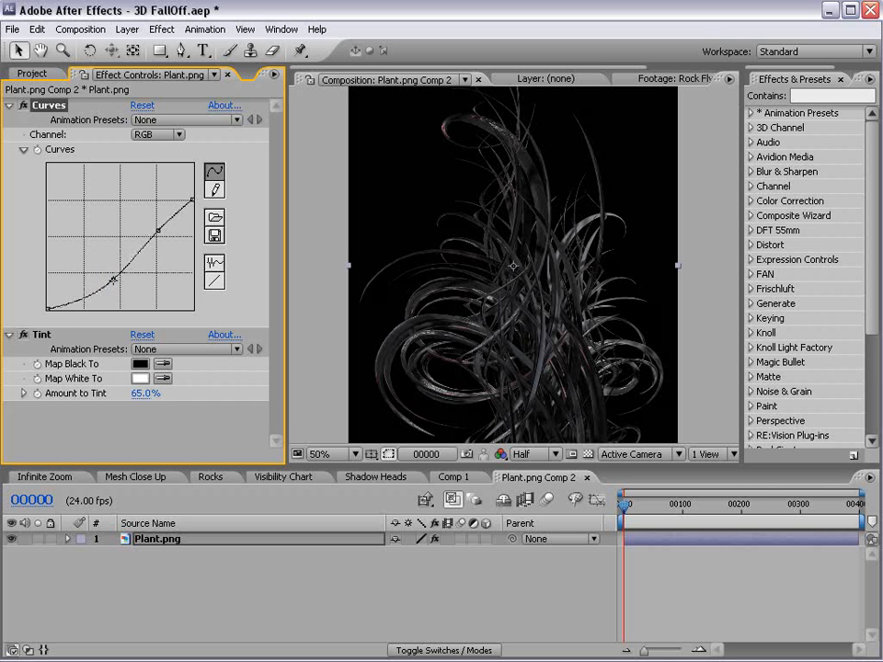
pyautogui.moveTo(156, 229)
pyautogui.mouseDown()
pyautogui.moveTo(166, 240)
pyautogui.moveTo(160, 233)
pyautogui.mouseUp()
# Step: Show the transparency grid behind the plant and bring its cut-off base into view
pyautogui.press('space')
pyautogui.moveTo(532, 430); pyautogui.dragTo(528, 329)
pyautogui.click(589, 455)
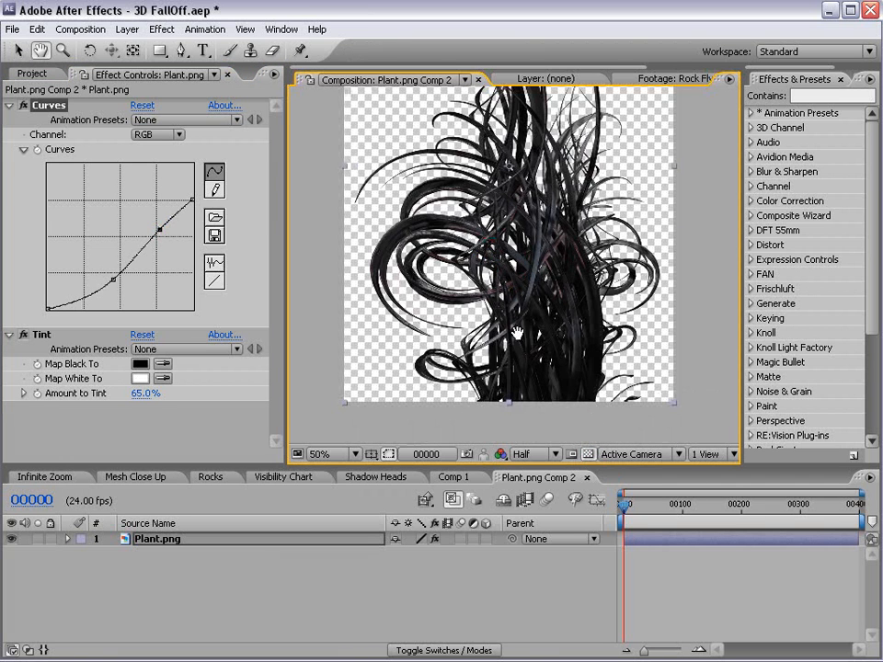
pyautogui.press('space')
pyautogui.moveTo(495, 288); pyautogui.dragTo(455, 241)
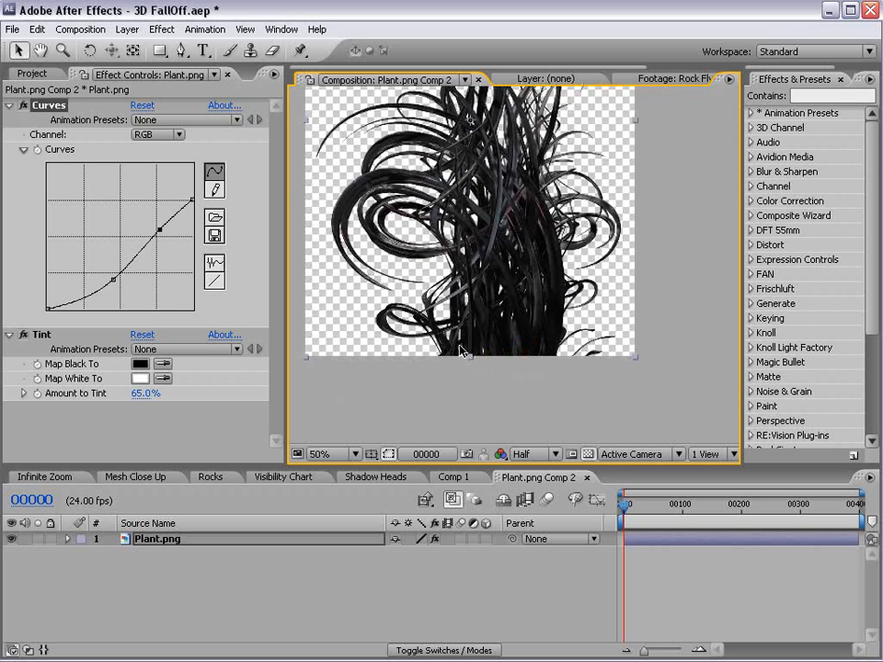
# Step: Draw a closed jagged mask around the plant's flat base with the Pen tool, tracing pointed strand ends and enclosing the lower edge
pyautogui.click(184, 51)
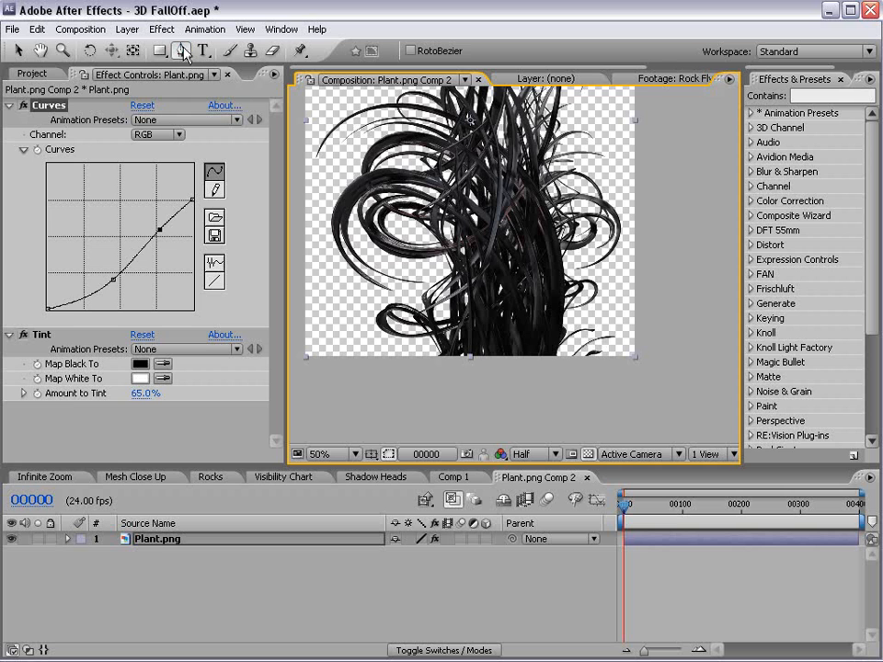
pyautogui.press('space')
pyautogui.moveTo(495, 287); pyautogui.dragTo(489, 224)
pyautogui.scroll(1, 495, 273)
pyautogui.moveTo(462, 287); pyautogui.dragTo(503, 362)
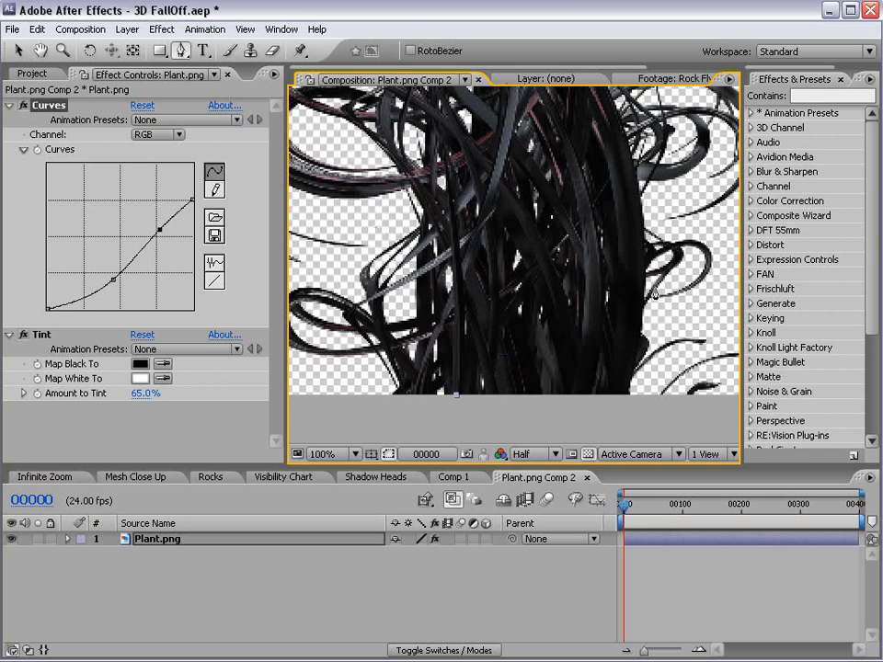
pyautogui.click(650, 308)
pyautogui.click(625, 384)
pyautogui.click(618, 319)
pyautogui.click(589, 378)
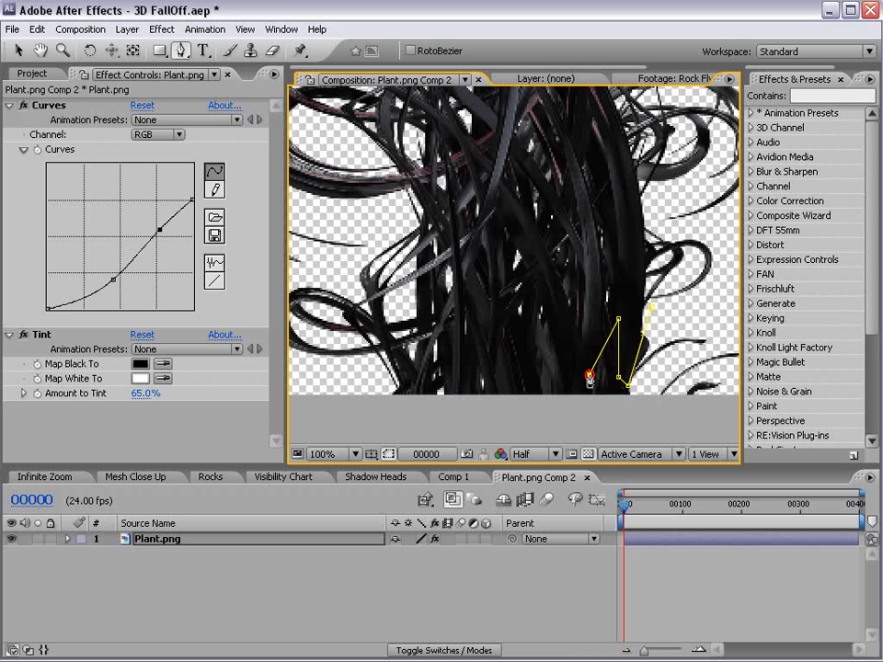
pyautogui.click(577, 375)
pyautogui.click(588, 301)
pyautogui.click(571, 307)
pyautogui.click(562, 340)
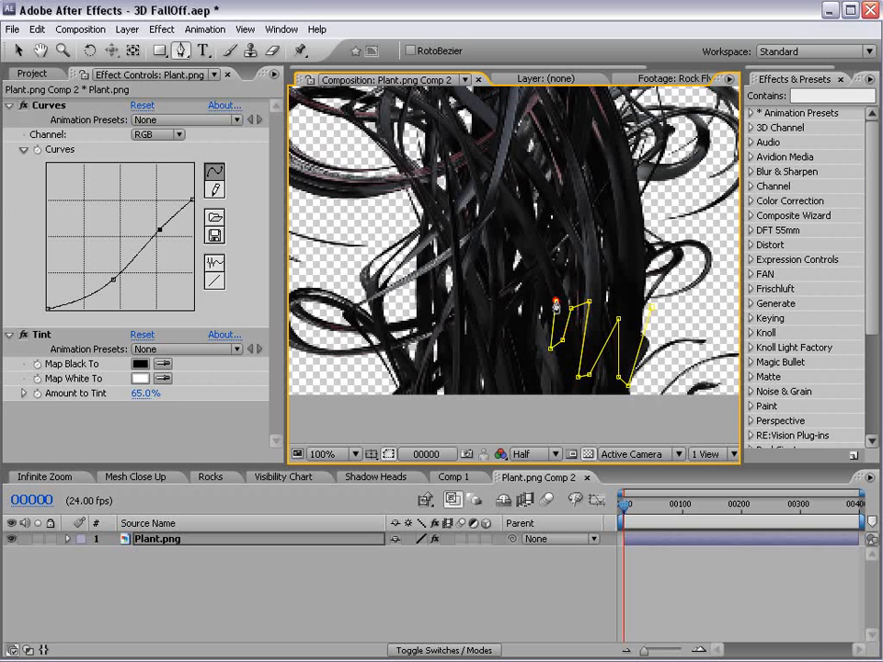
pyautogui.click(538, 278)
pyautogui.click(519, 357)
pyautogui.click(505, 361)
pyautogui.click(508, 319)
pyautogui.click(516, 278)
pyautogui.click(493, 279)
pyautogui.click(474, 351)
pyautogui.click(452, 378)
pyautogui.click(436, 387)
pyautogui.click(450, 357)
pyautogui.click(466, 308)
pyautogui.click(443, 333)
pyautogui.click(422, 389)
pyautogui.click(410, 383)
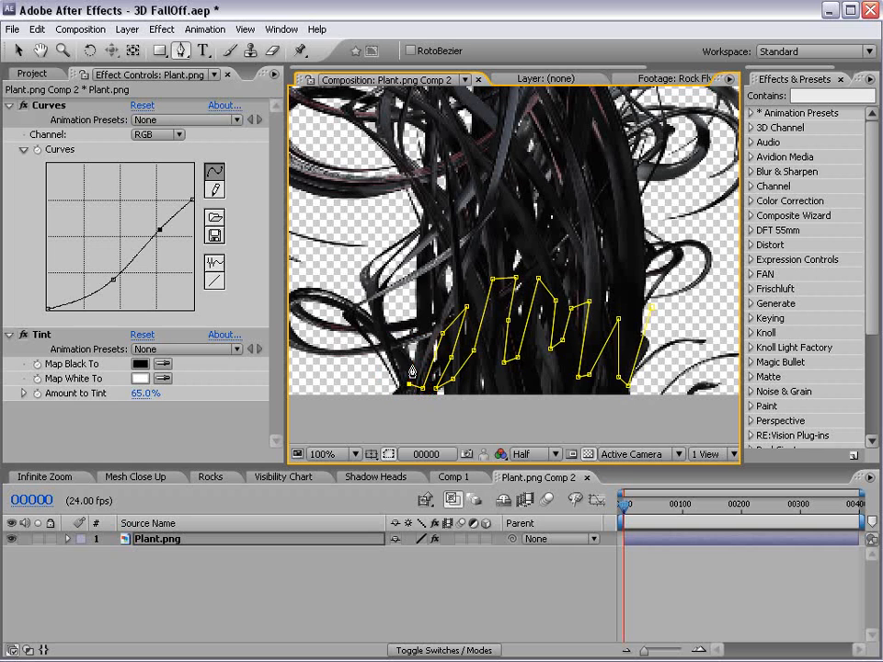
pyautogui.click(398, 352)
pyautogui.click(394, 381)
pyautogui.click(354, 373)
pyautogui.click(354, 409)
pyautogui.click(648, 420)
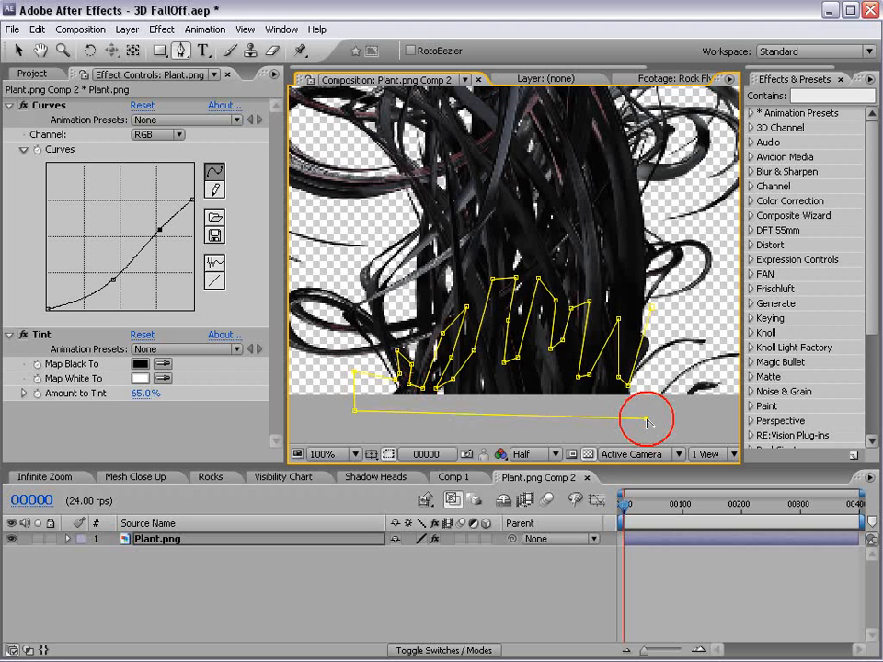
pyautogui.moveTo(687, 418); pyautogui.dragTo(552, 415)
pyautogui.click(662, 419)
pyautogui.click(655, 342)
pyautogui.click(503, 313)
pyautogui.moveTo(366, 352); pyautogui.dragTo(509, 307)
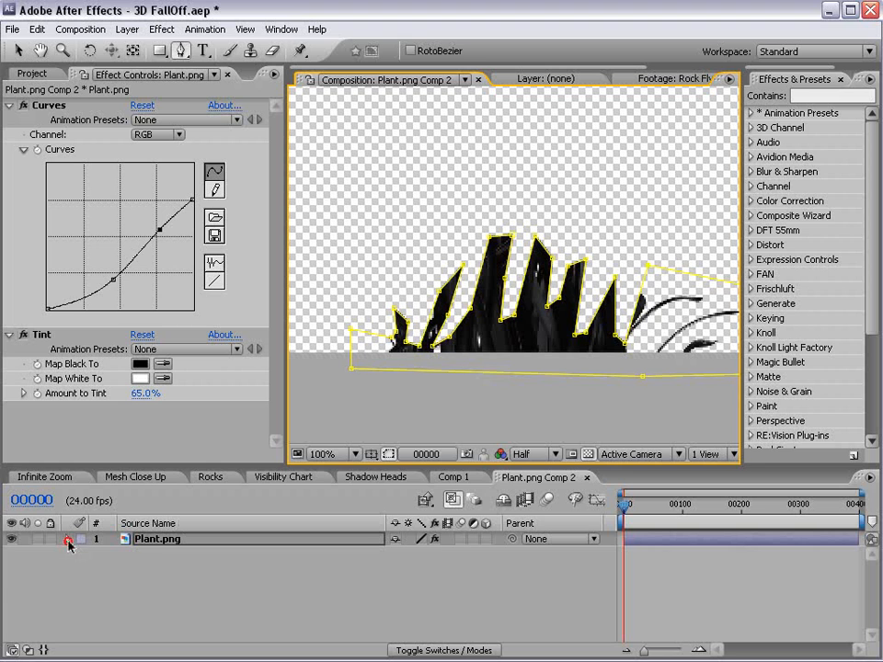
# Step: Set Mask 1 on the Plant.png layer to Subtract so the flat base is cut away
pyautogui.click(68, 539)
pyautogui.click(83, 554)
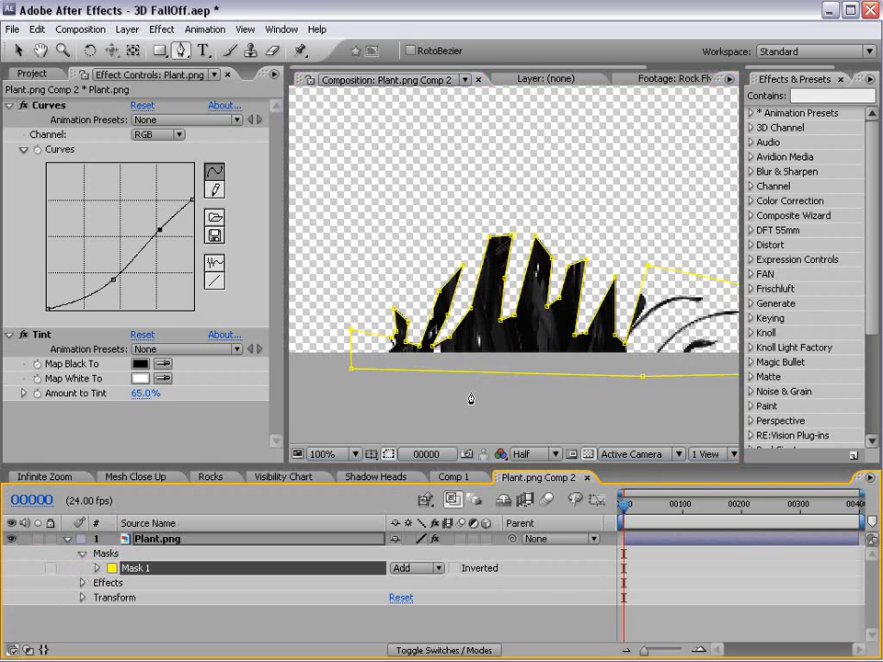
pyautogui.click(414, 567)
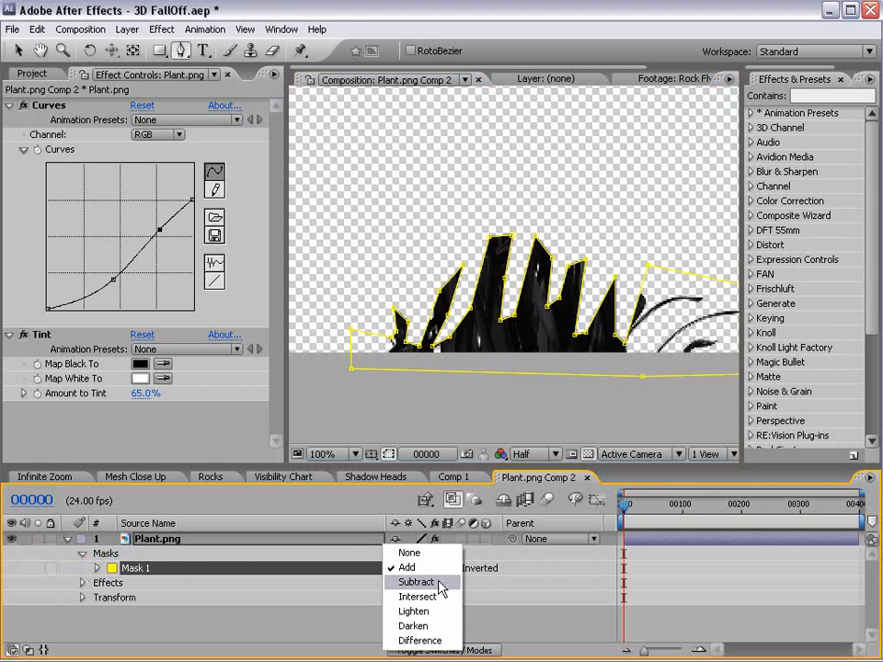
pyautogui.click(434, 583)
pyautogui.click(698, 612)
pyautogui.scroll(-1, 497, 287)
pyautogui.press('space')
pyautogui.moveTo(553, 192)
pyautogui.mouseDown()
pyautogui.moveTo(553, 306)
pyautogui.moveTo(552, 286)
pyautogui.mouseUp()
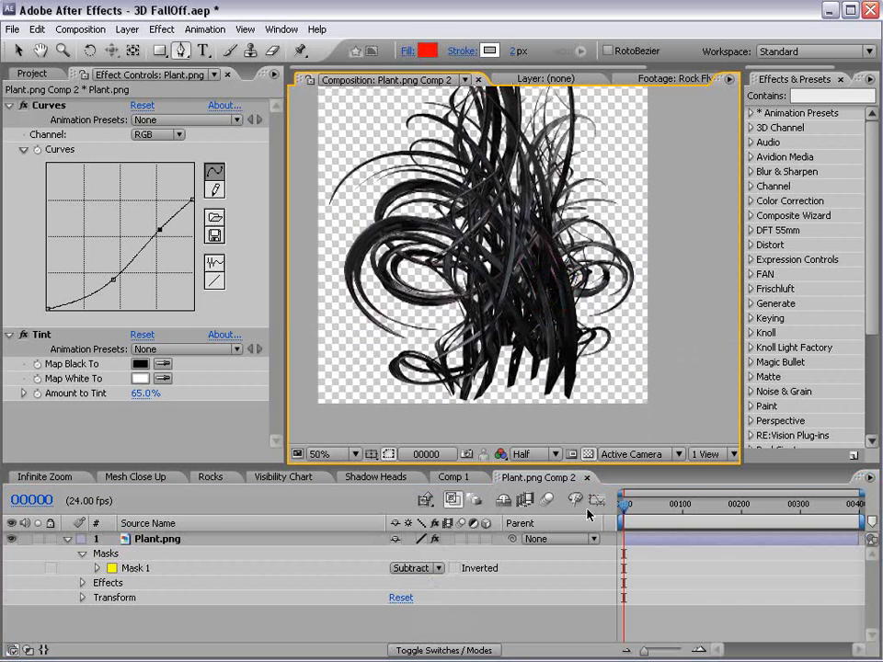
# Step: Adjust the mask vertices at the middle notches of the plant's base to refine the strand ends
pyautogui.click(652, 540)
pyautogui.scroll(1, 555, 404)
pyautogui.press('space')
pyautogui.moveTo(556, 434); pyautogui.dragTo(556, 239)
pyautogui.press('v')
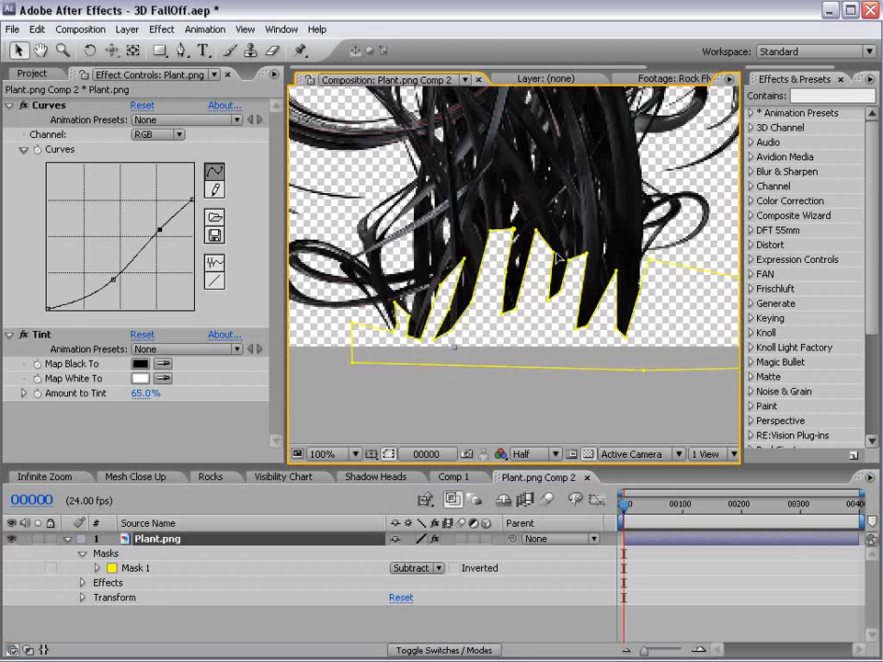
pyautogui.click(512, 239)
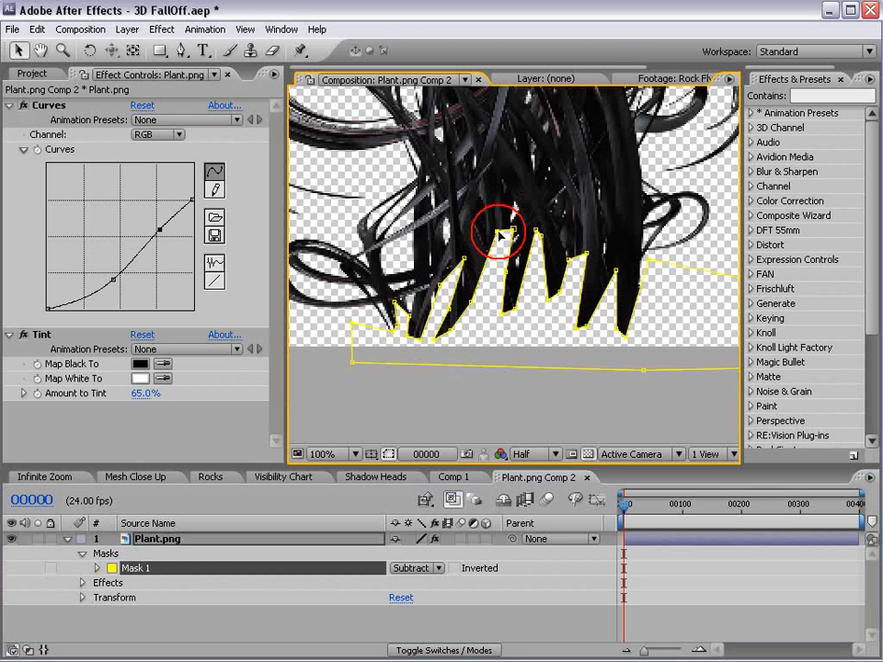
pyautogui.click(617, 257)
pyautogui.press('space')
pyautogui.scroll(-1, 583, 207)
pyautogui.moveTo(584, 207); pyautogui.dragTo(579, 308)
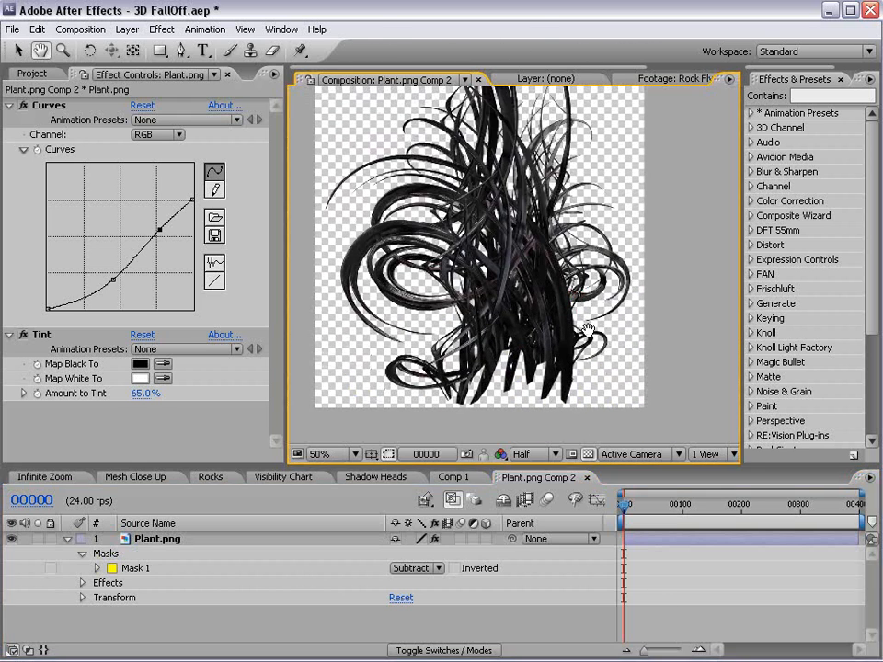
# Step: Return to Comp 1, create an 864 x 486 black solid and place it beneath the Plant.png Comp 2 layer
pyautogui.click(586, 478)
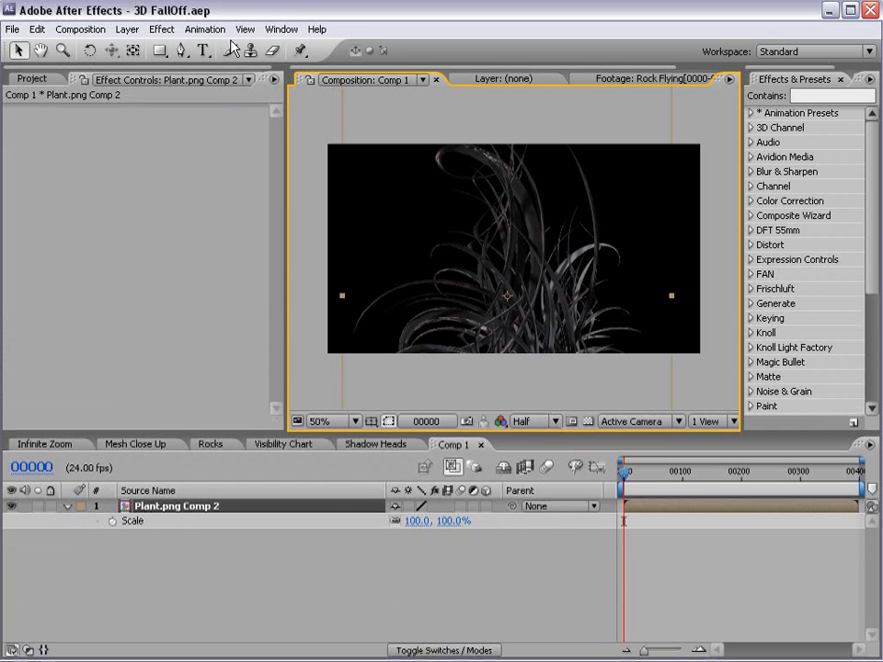
pyautogui.click(127, 29)
pyautogui.moveTo(267, 47)
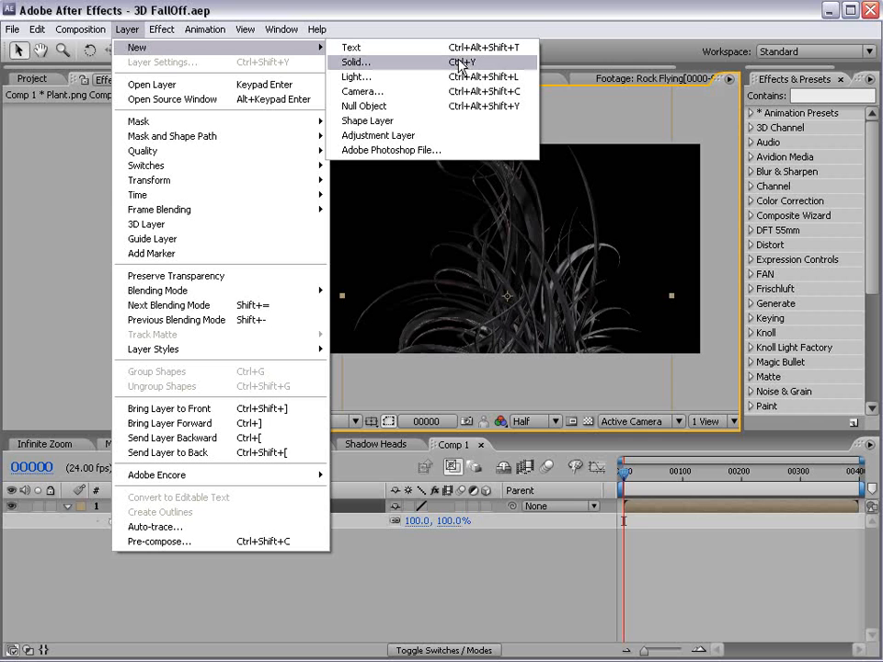
pyautogui.click(496, 63)
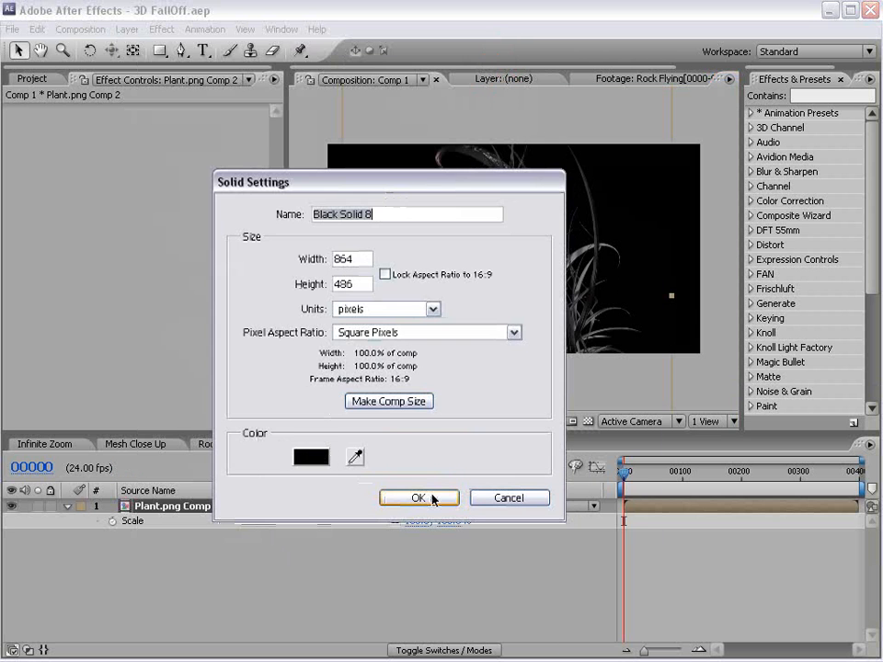
pyautogui.click(429, 496)
pyautogui.moveTo(367, 506); pyautogui.dragTo(162, 529)
# Step: Apply the Ramp effect to the black solid and set its shape to Radial Ramp
pyautogui.click(162, 29)
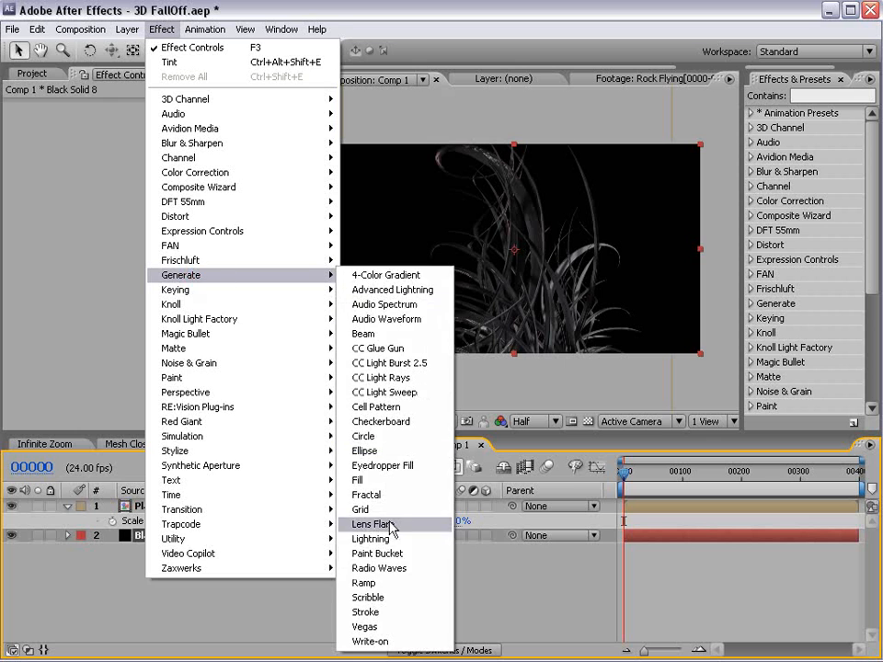
pyautogui.click(372, 583)
pyautogui.click(171, 194)
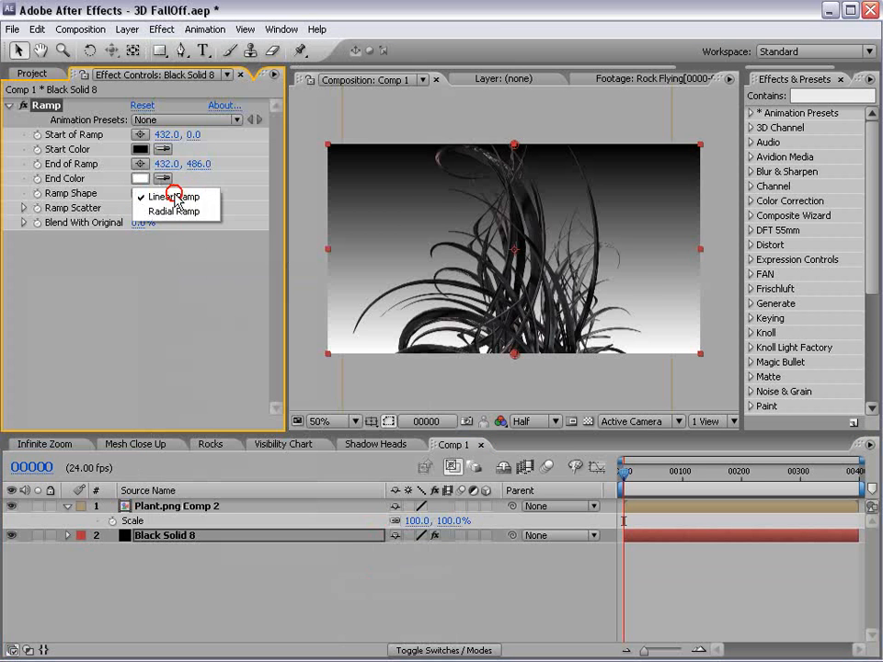
pyautogui.click(172, 210)
# Step: Set the ramp's start color to dark red 790000 and its end color to black
pyautogui.click(140, 150)
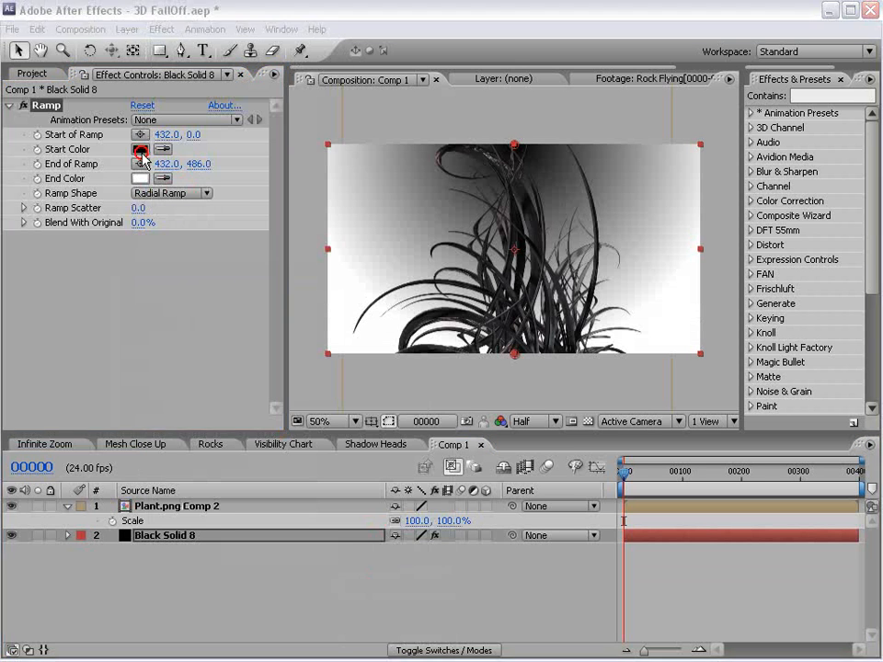
pyautogui.click(438, 424)
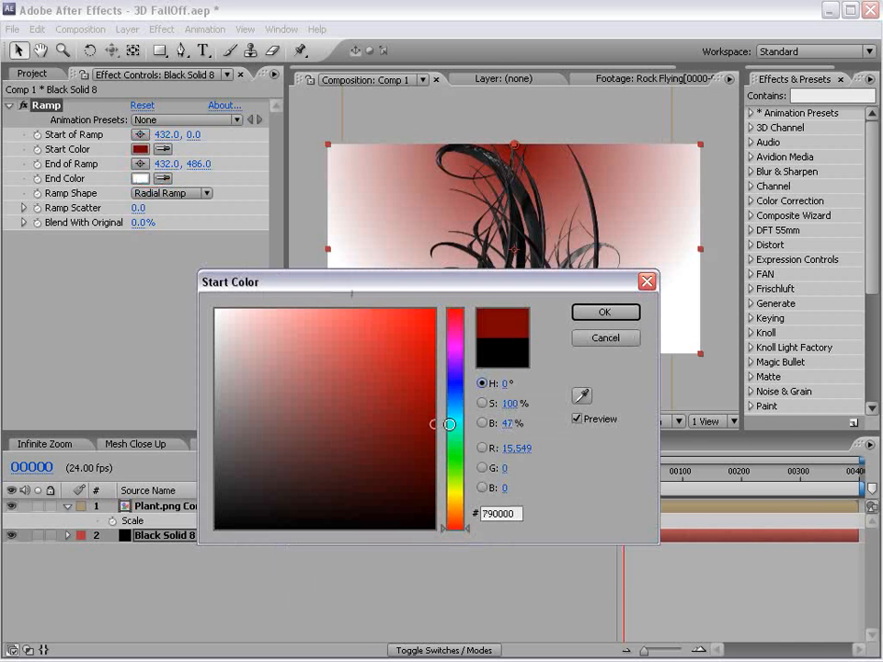
pyautogui.click(593, 316)
pyautogui.click(140, 179)
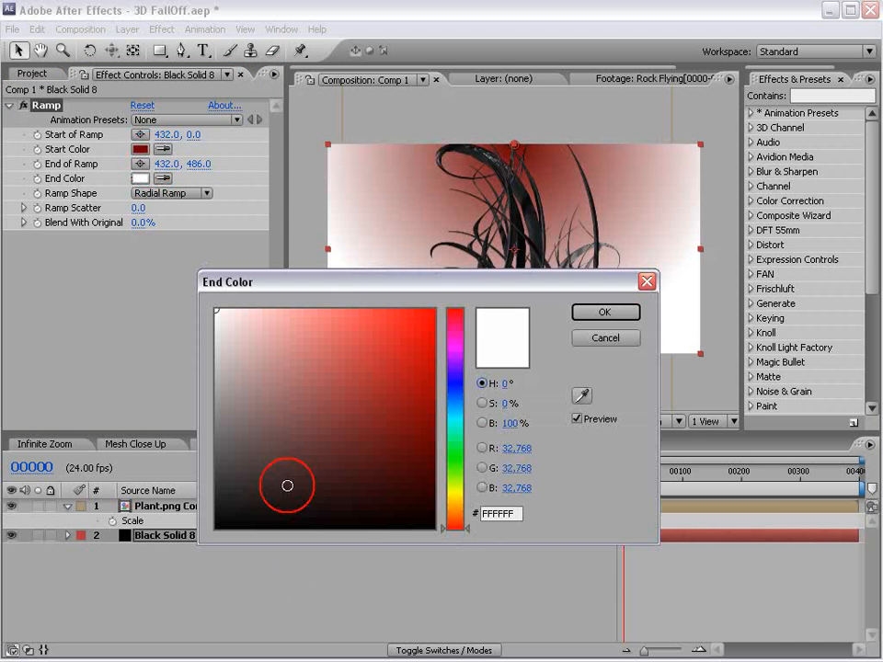
pyautogui.moveTo(272, 453); pyautogui.dragTo(603, 595)
pyautogui.click(604, 315)
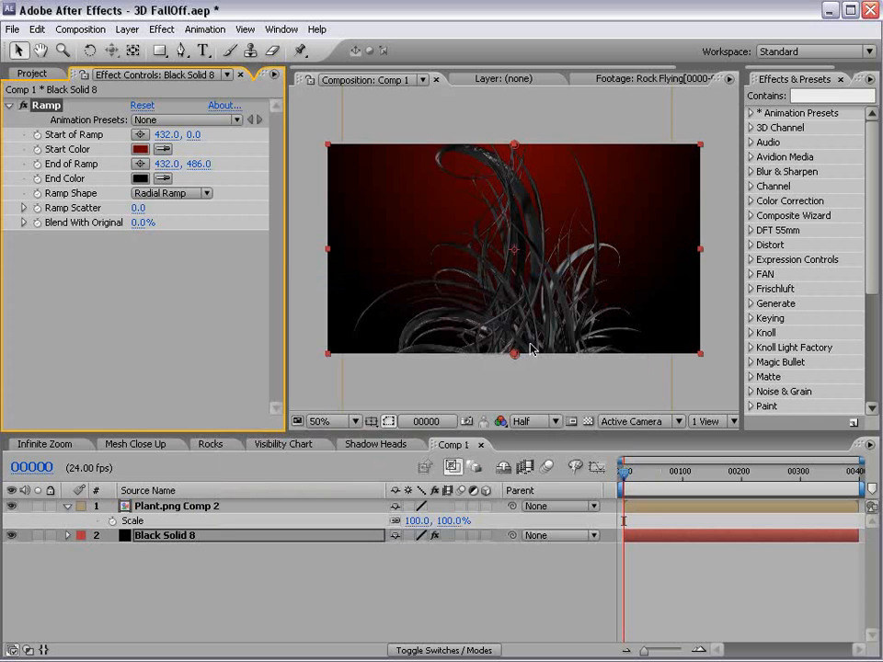
# Step: Move the radial ramp's end point well below the frame so the red gradient spreads further
pyautogui.moveTo(515, 359); pyautogui.dragTo(515, 504)
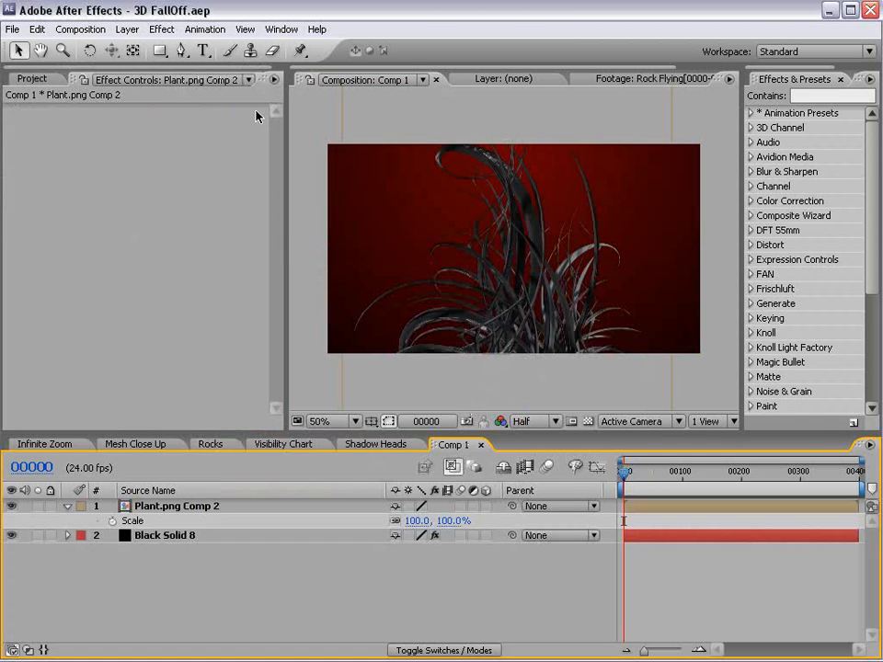
# Step: Add a new camera to Comp 1 with a different lens preset and collapse the plant layer's properties
pyautogui.click(127, 28)
pyautogui.moveTo(198, 46)
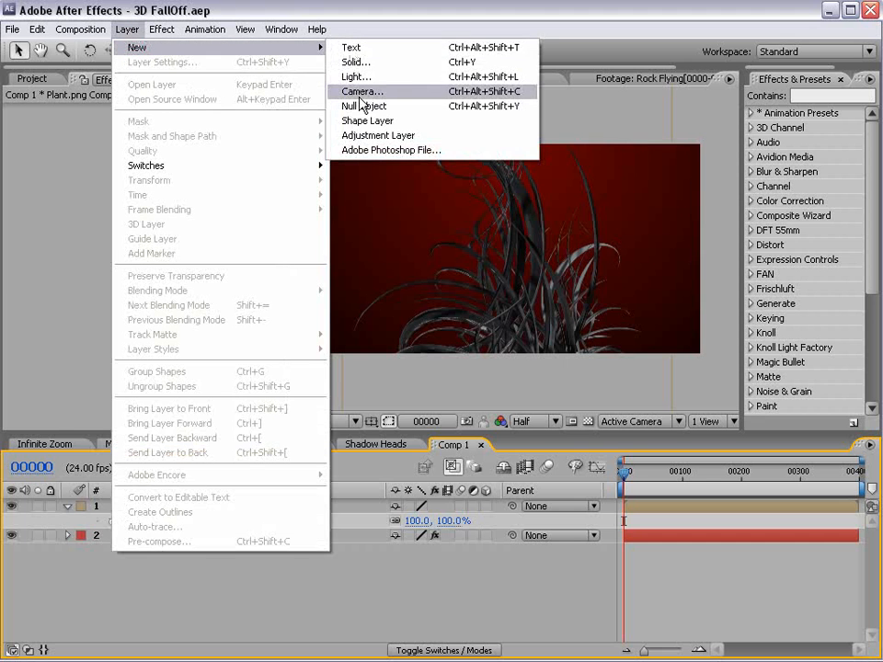
pyautogui.click(402, 90)
pyautogui.click(480, 275)
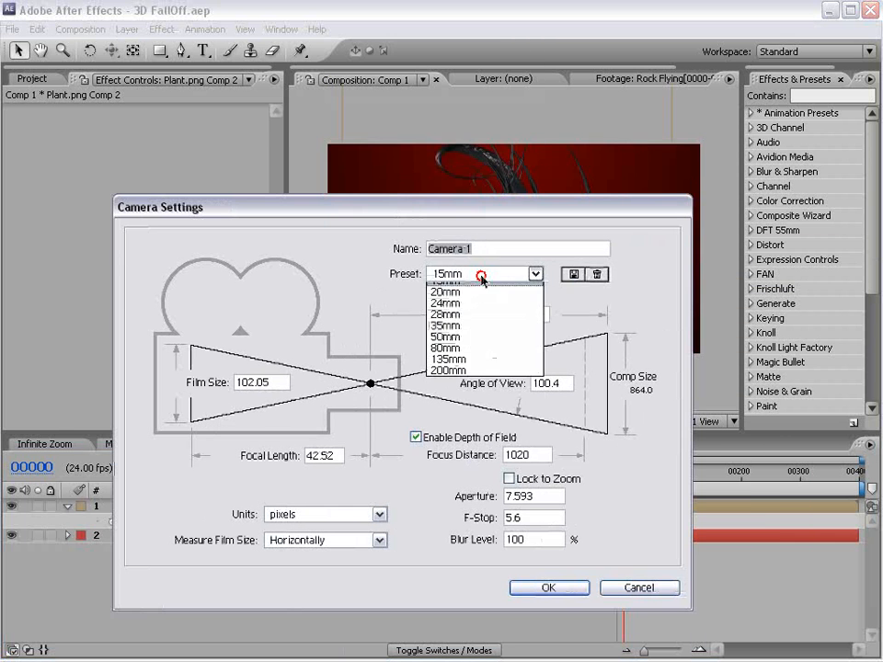
pyautogui.click(464, 320)
pyautogui.click(548, 588)
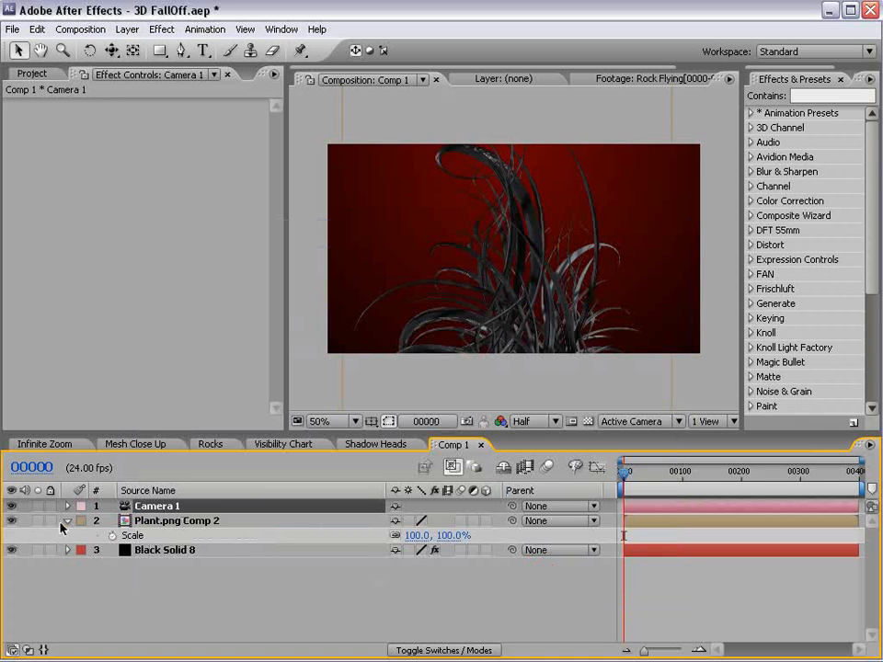
pyautogui.click(65, 522)
pyautogui.click(242, 574)
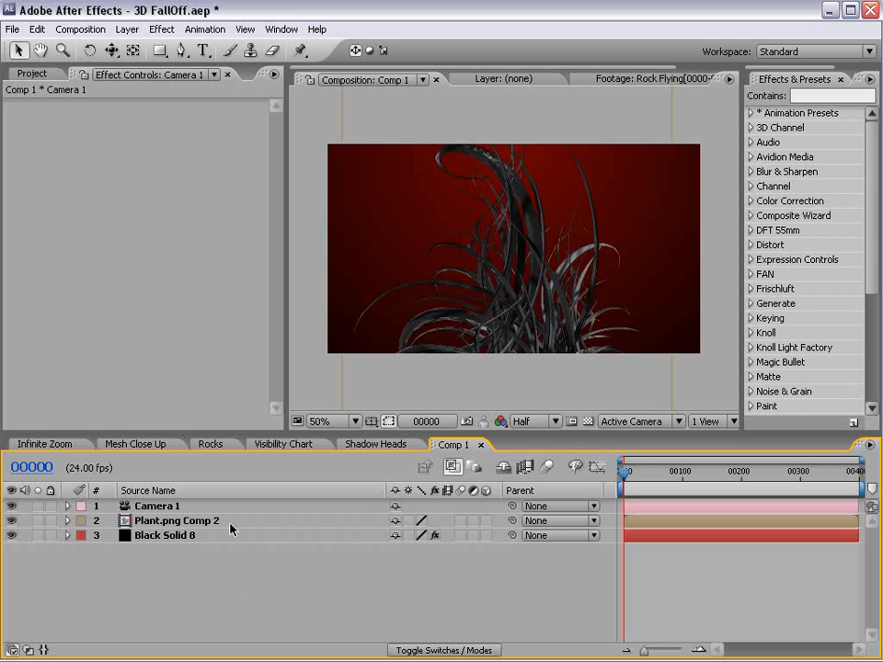
# Step: Widen the effects list, search the presets for "fall" and select the 3DFalloff-Control_ReName_Falloff preset
pyautogui.moveTo(275, 343); pyautogui.dragTo(200, 343)
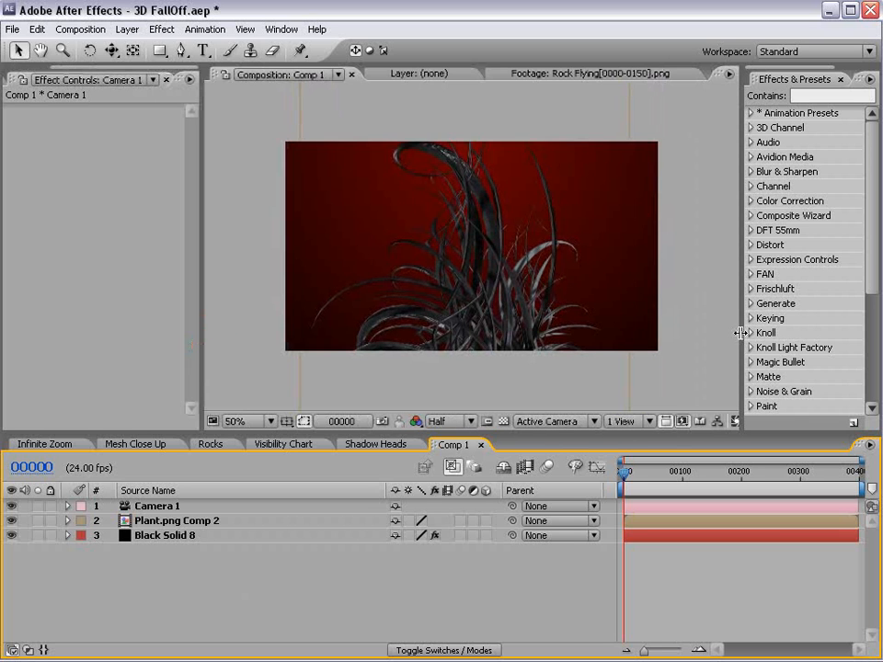
pyautogui.moveTo(740, 333); pyautogui.dragTo(598, 335)
pyautogui.click(664, 89)
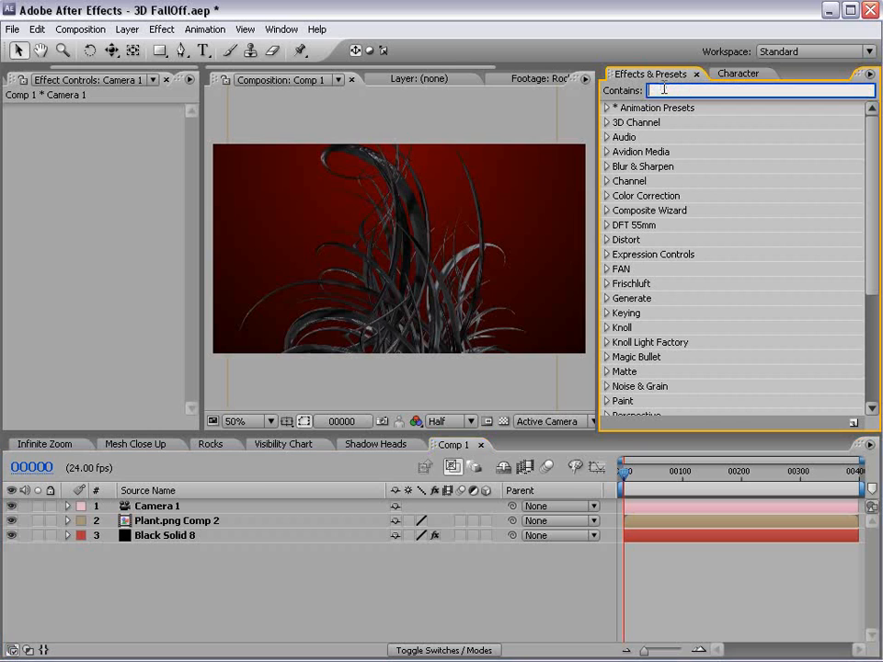
pyautogui.write('fal')
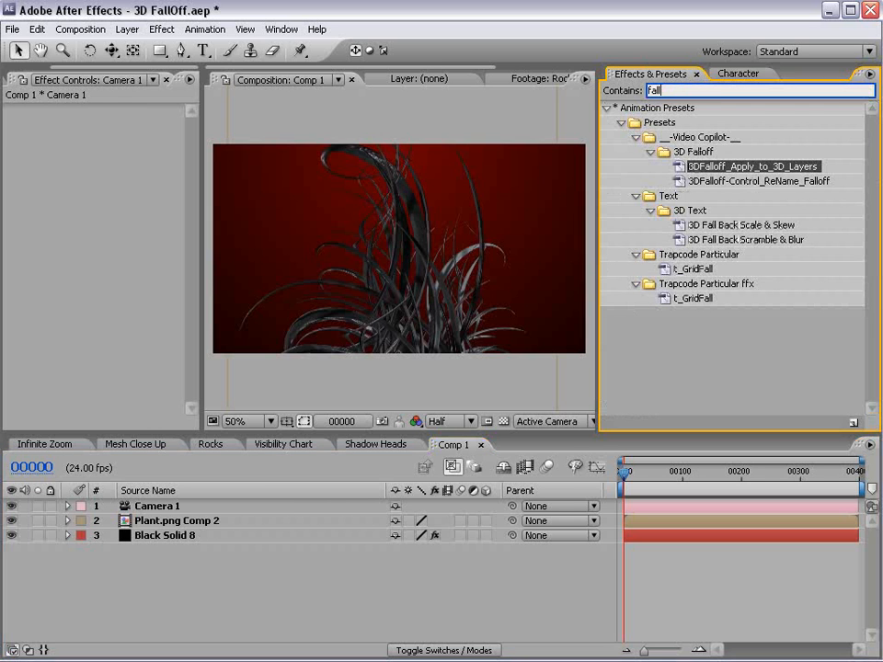
pyautogui.write('l')
pyautogui.click(685, 151)
pyautogui.click(696, 166)
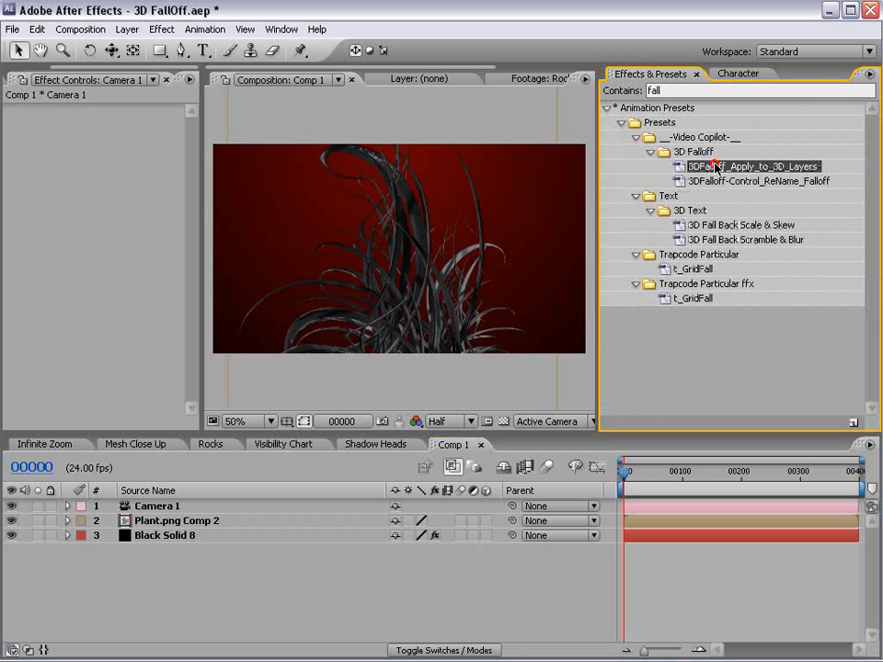
pyautogui.click(716, 181)
pyautogui.click(717, 167)
pyautogui.click(718, 182)
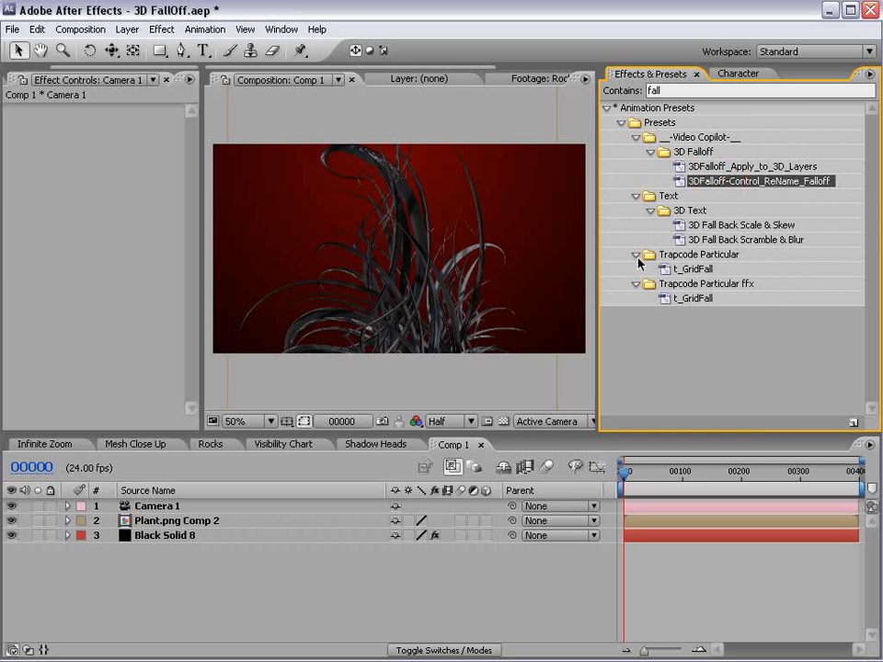
# Step: Create an adjustment layer above the camera, rename it Falloff and apply the 3DFalloff-Control_ReName_Falloff preset to it
pyautogui.click(143, 507)
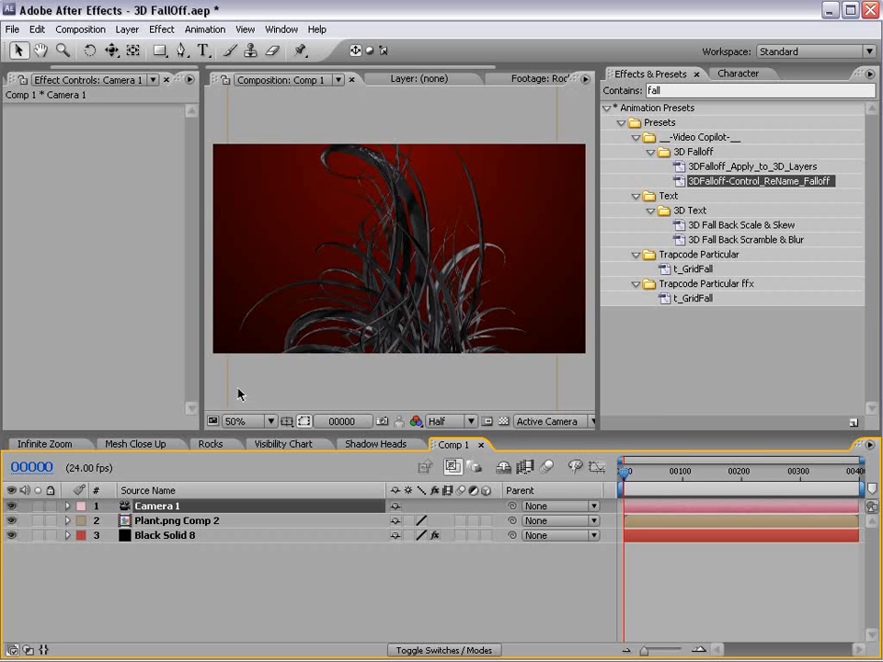
pyautogui.click(127, 29)
pyautogui.moveTo(130, 55)
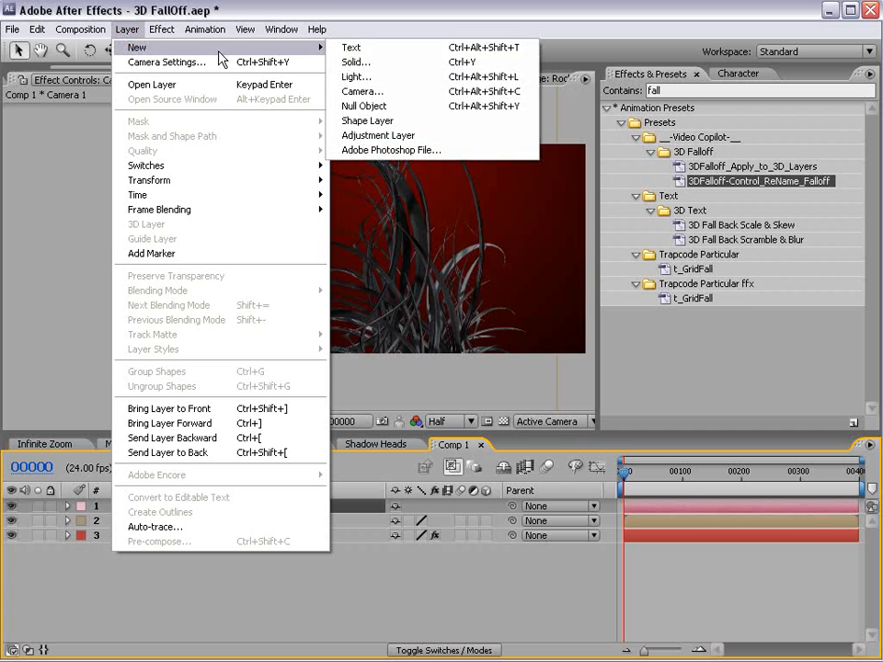
pyautogui.click(396, 136)
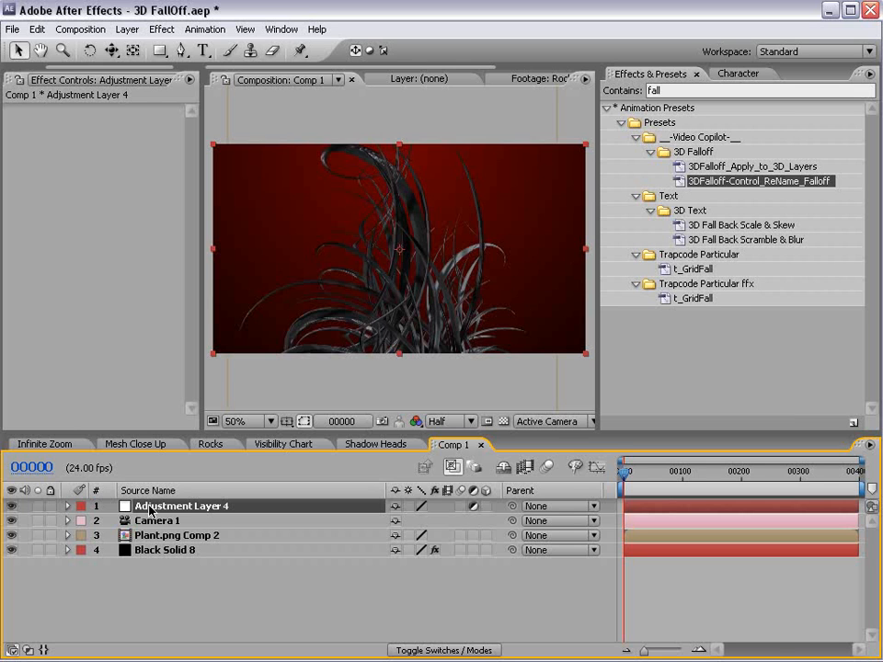
pyautogui.press('Return')
pyautogui.write('Falloff')
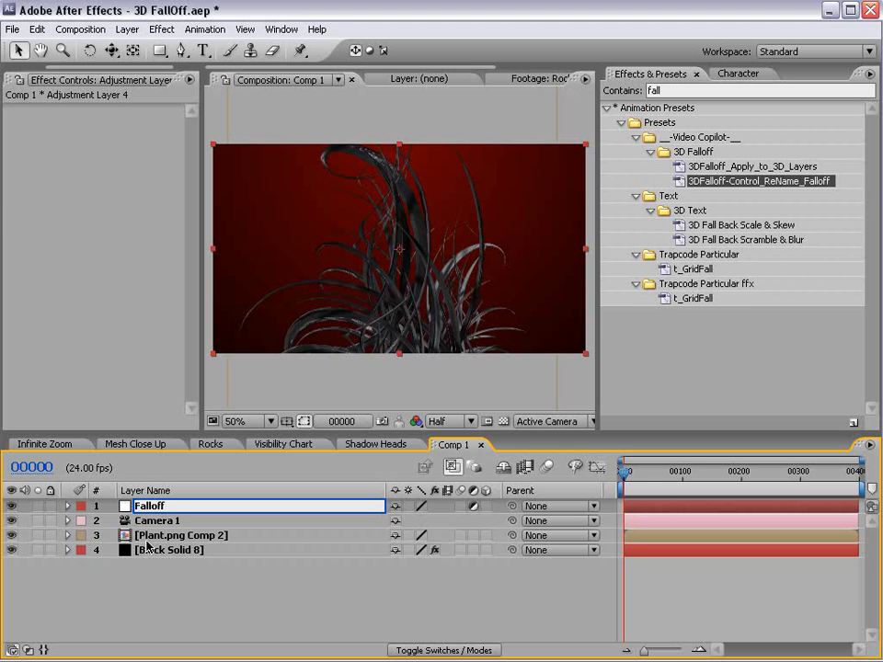
pyautogui.press('Return')
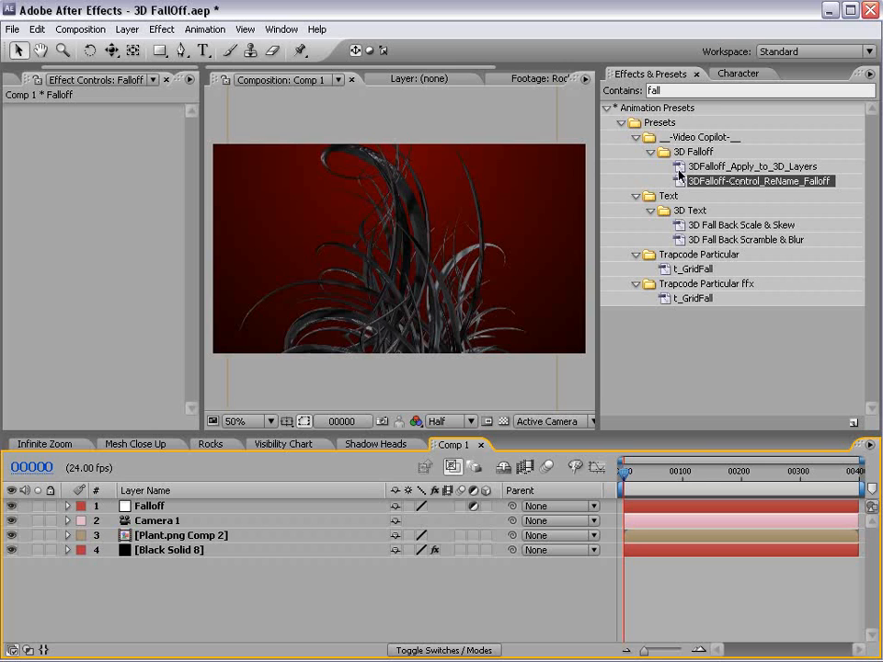
pyautogui.moveTo(727, 180); pyautogui.dragTo(154, 505)
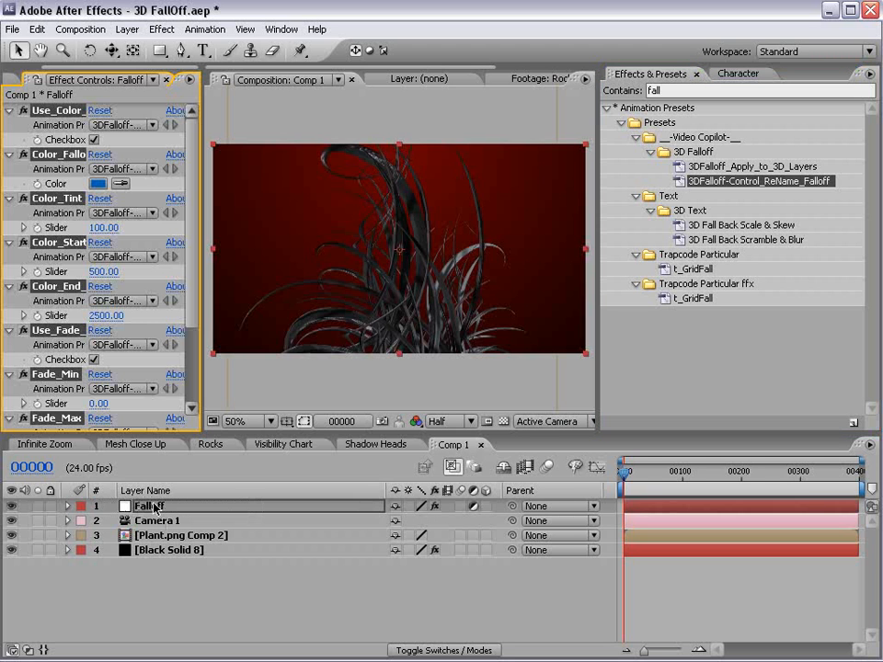
pyautogui.click(221, 642)
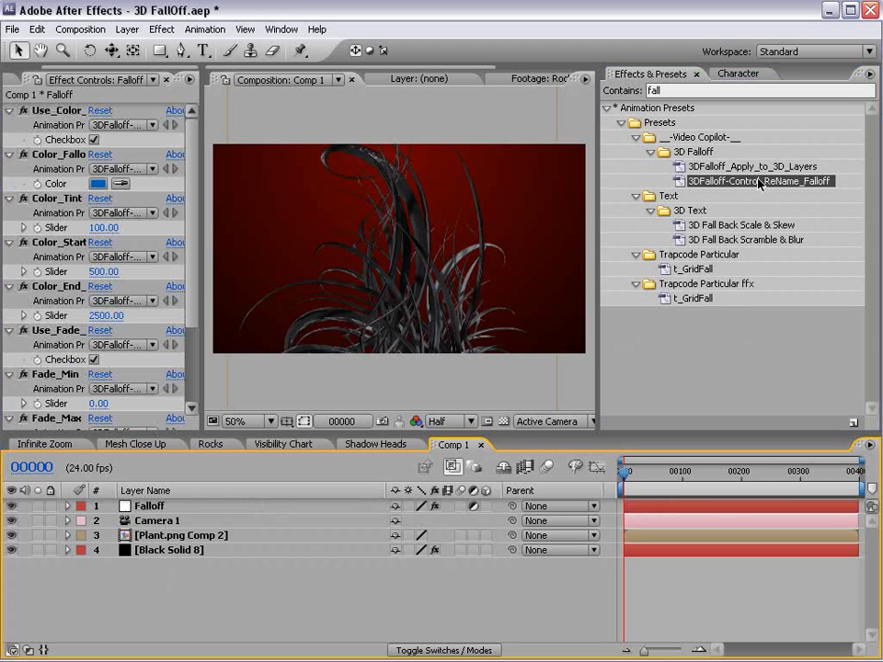
# Step: Make the Plant.png Comp 2 layer 3D and apply the 3DFalloff_Apply_to_3D_Layers preset to it
pyautogui.click(731, 167)
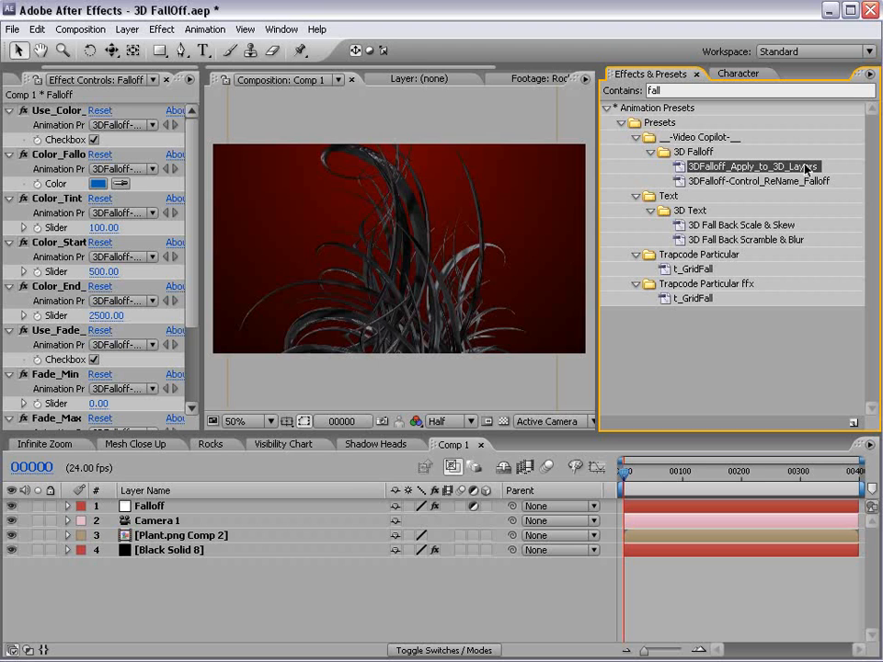
pyautogui.click(183, 536)
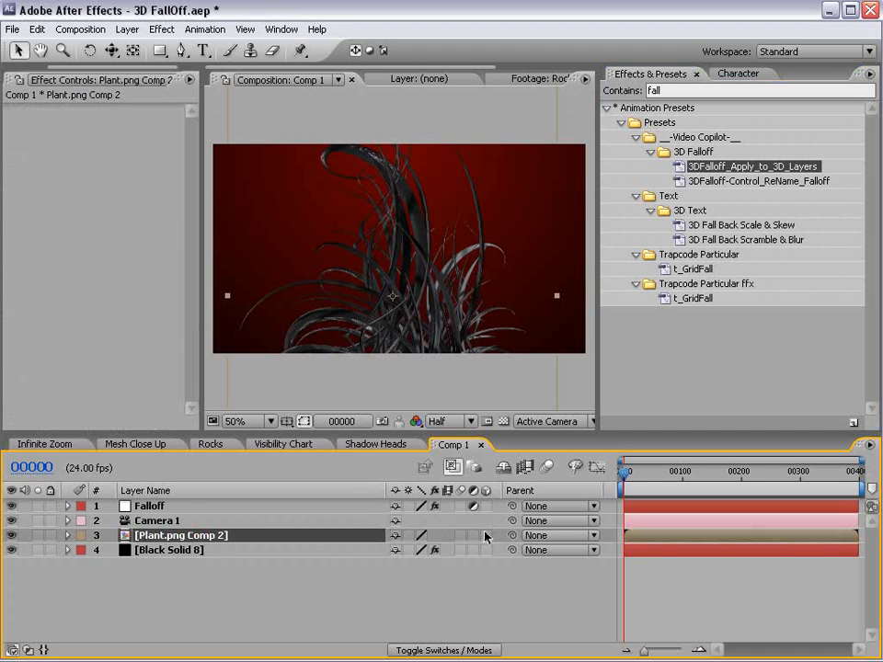
pyautogui.moveTo(780, 167); pyautogui.dragTo(634, 541)
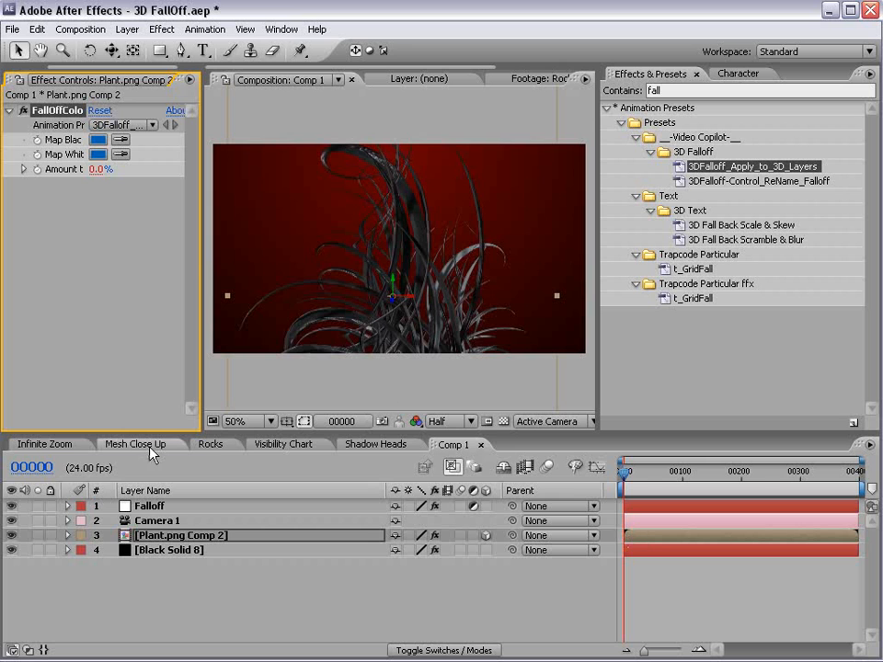
# Step: Inspect the FallOffColor expressions on the Plant.png Comp 2 layer, then collapse the layer
pyautogui.press('e')
pyautogui.press('e')
pyautogui.click(262, 535)
pyautogui.press('space')
pyautogui.moveTo(659, 597); pyautogui.dragTo(662, 549)
pyautogui.moveTo(542, 593); pyautogui.dragTo(506, 641)
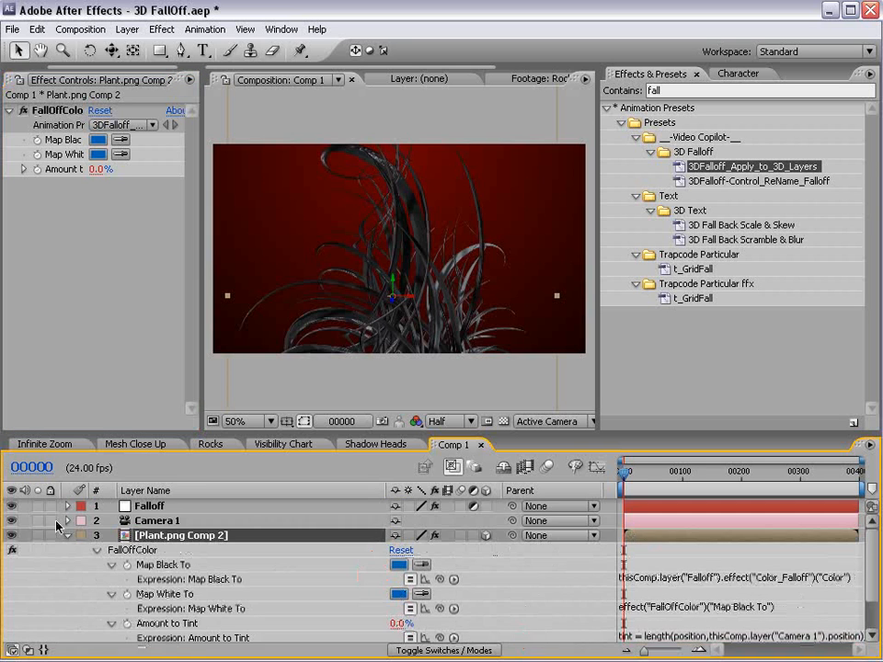
pyautogui.click(67, 535)
pyautogui.click(213, 571)
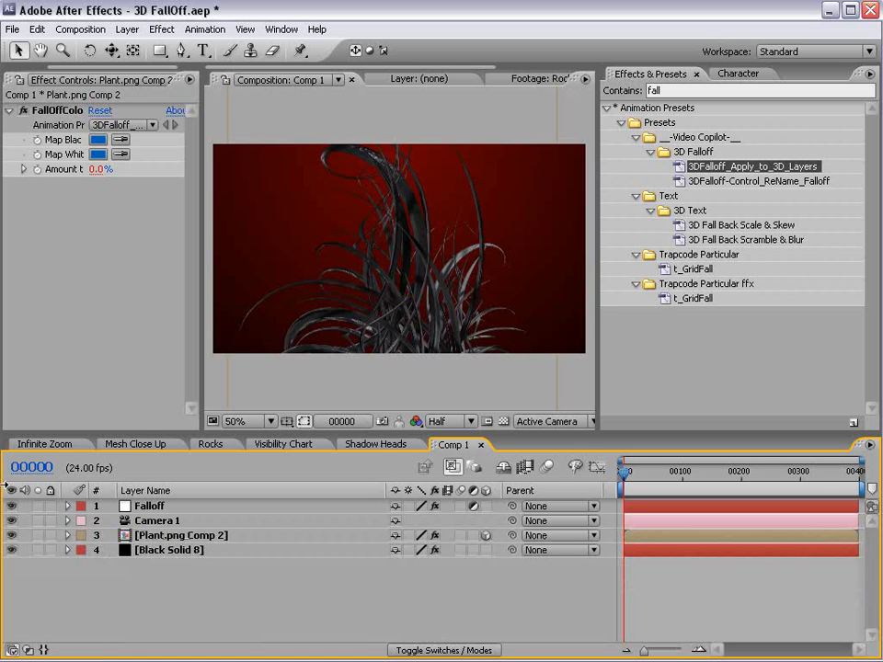
# Step: Open the Falloff layer's effect controls and resize the workspace so their full names and values fit
pyautogui.click(32, 79)
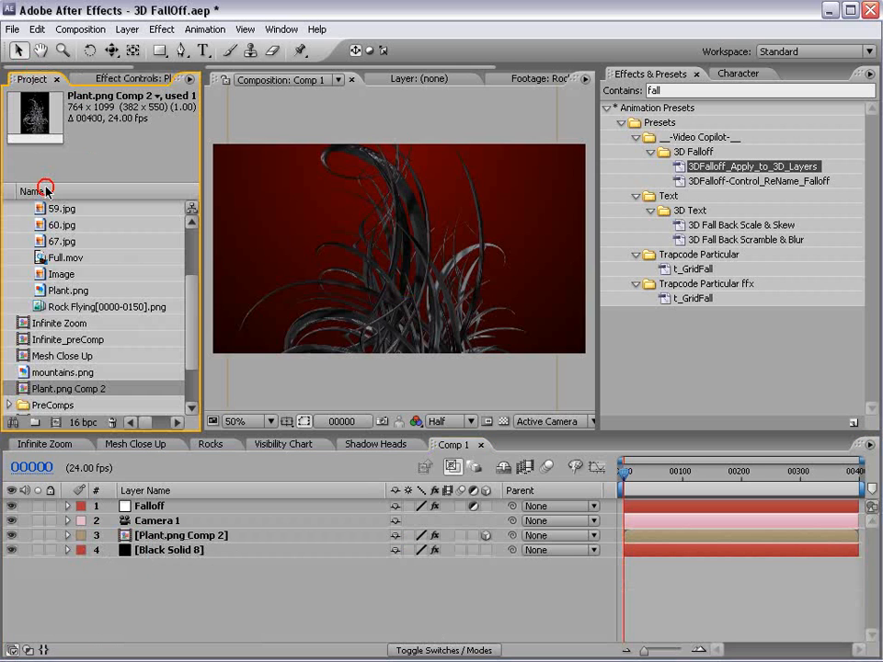
pyautogui.click(152, 506)
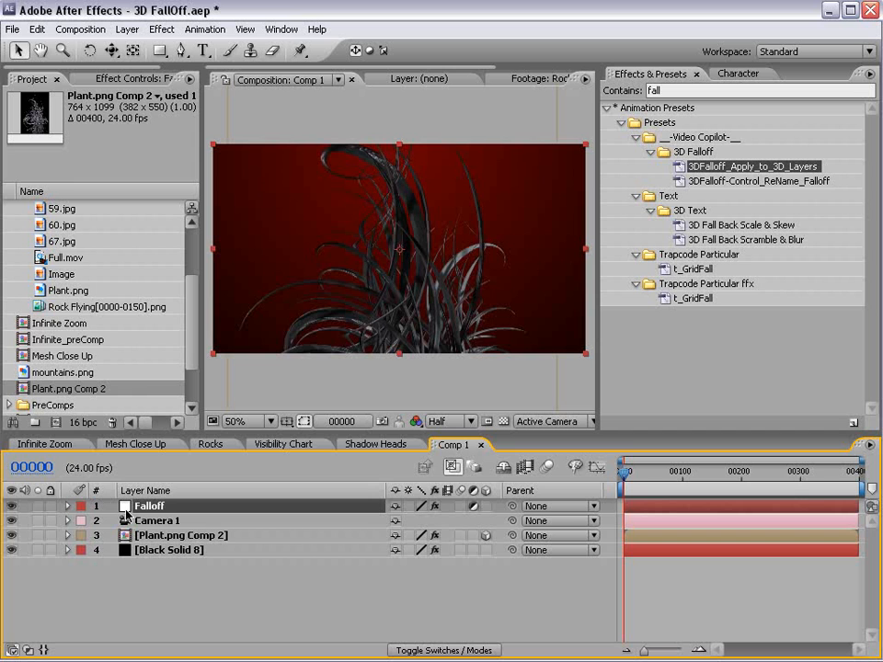
pyautogui.press('F3')
pyautogui.moveTo(600, 137); pyautogui.dragTo(764, 136)
pyautogui.moveTo(222, 218); pyautogui.dragTo(315, 222)
# Step: Examine the Falloff layer's color controls, from Use_Color to Color_End_FallOff, and its fade controls
pyautogui.click(58, 105)
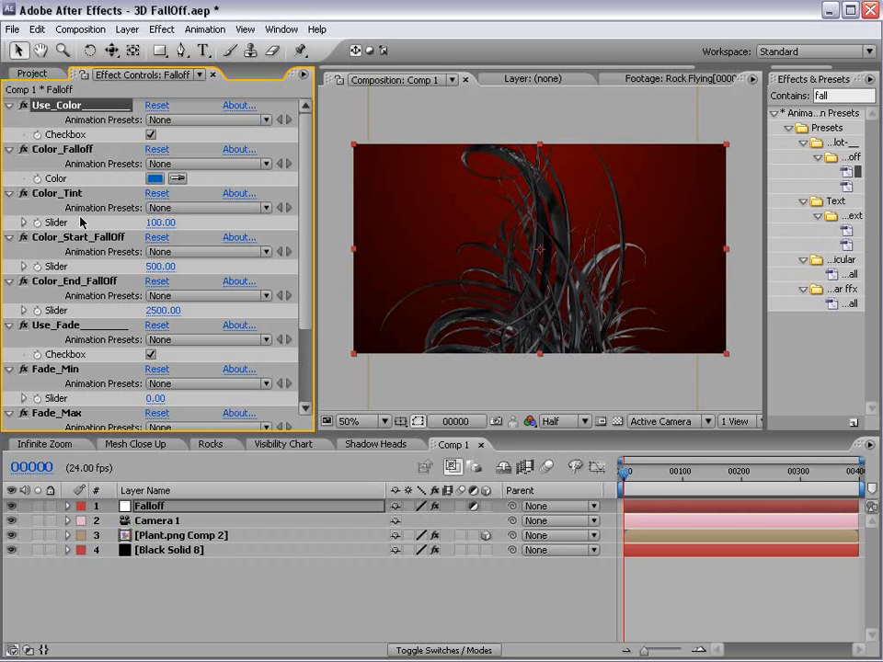
pyautogui.click(60, 194)
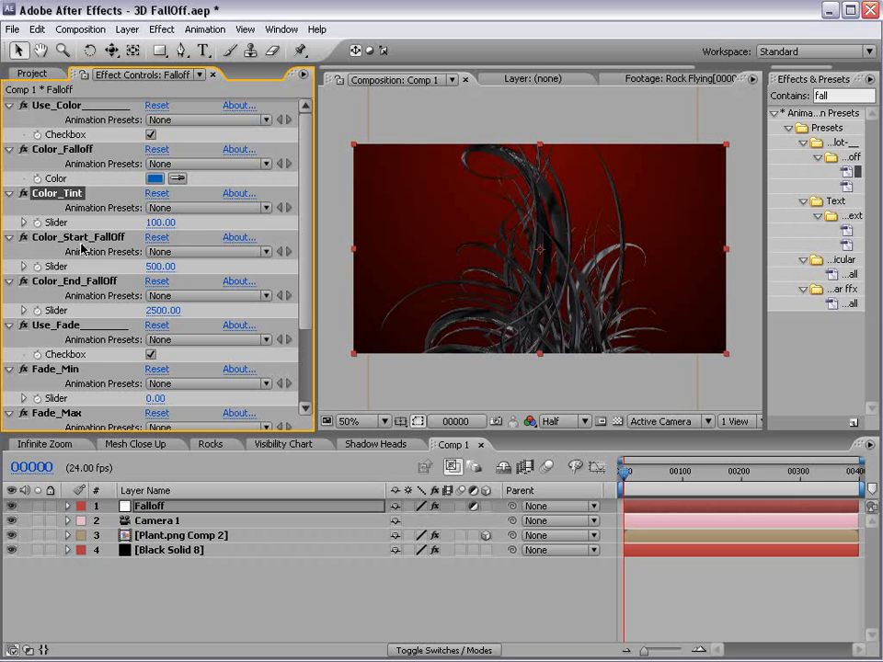
pyautogui.moveTo(307, 295); pyautogui.dragTo(307, 355)
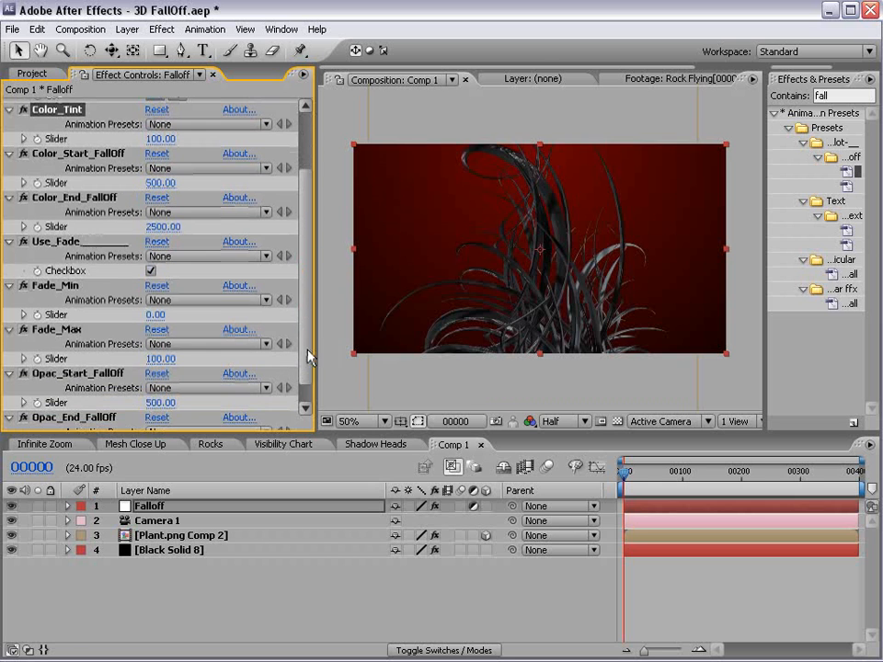
pyautogui.click(86, 245)
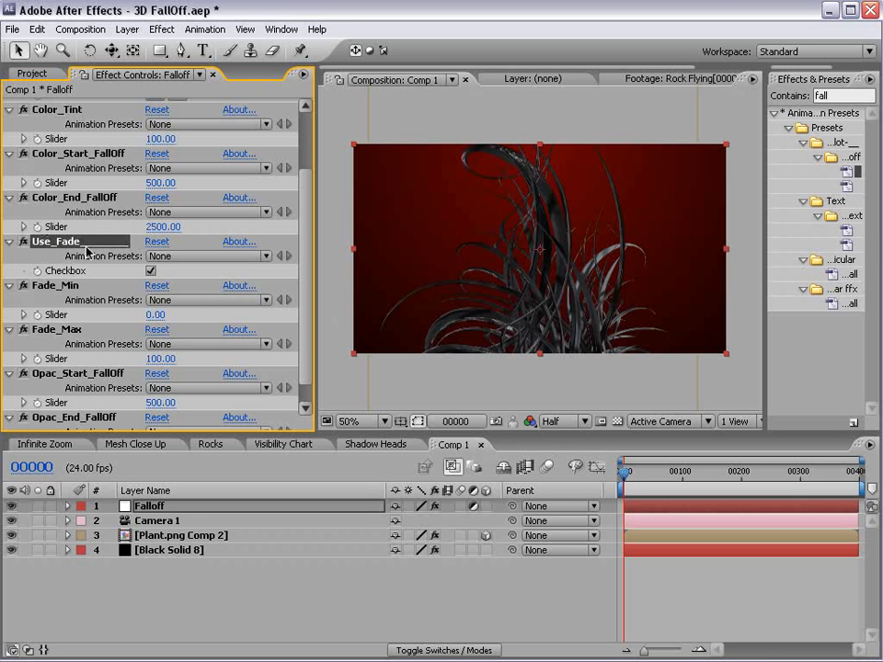
# Step: Review the falloff in the Shadow Heads composition by moving to frame 119, then return to Comp 1
pyautogui.click(368, 445)
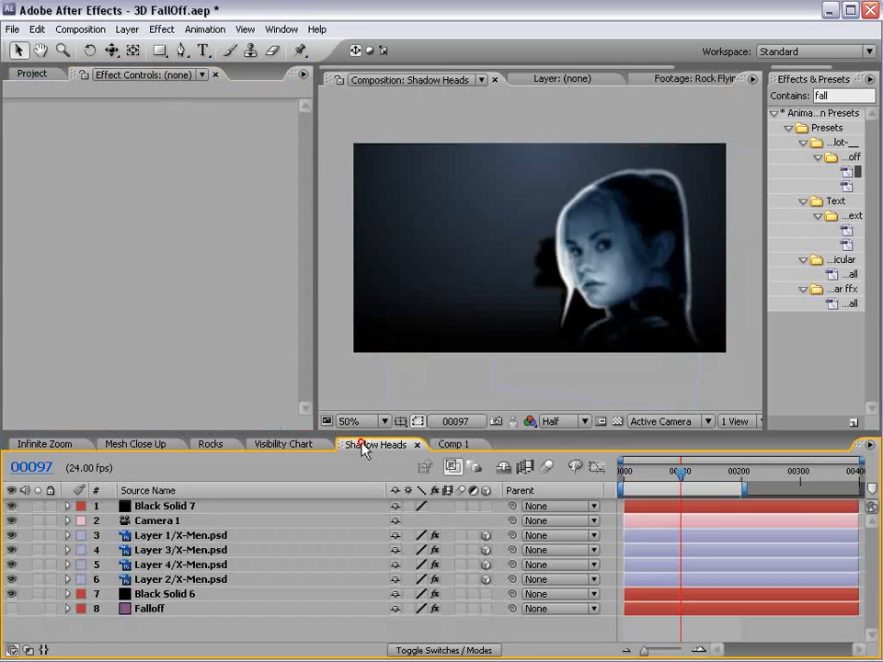
pyautogui.moveTo(670, 476); pyautogui.dragTo(694, 458)
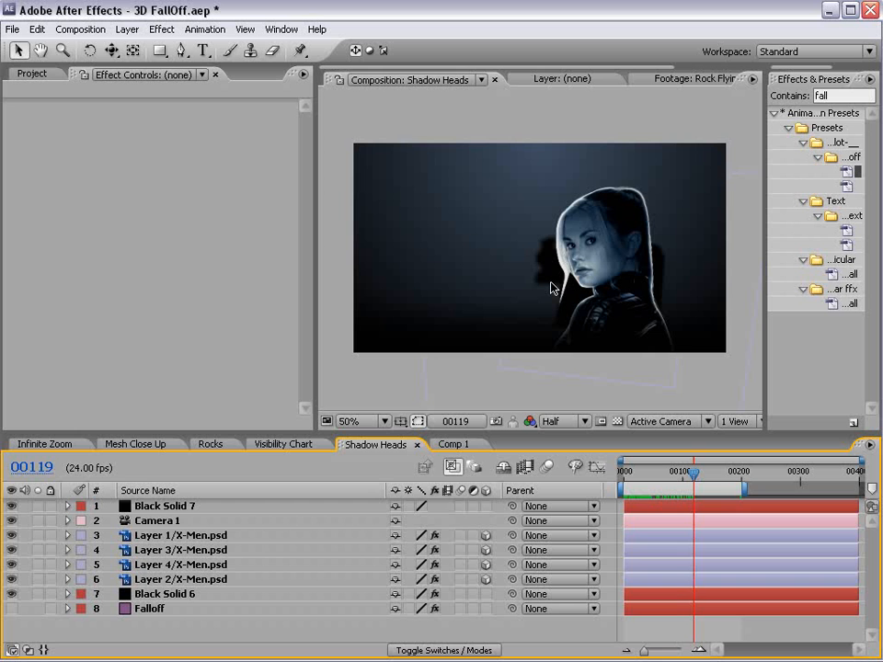
pyautogui.click(452, 444)
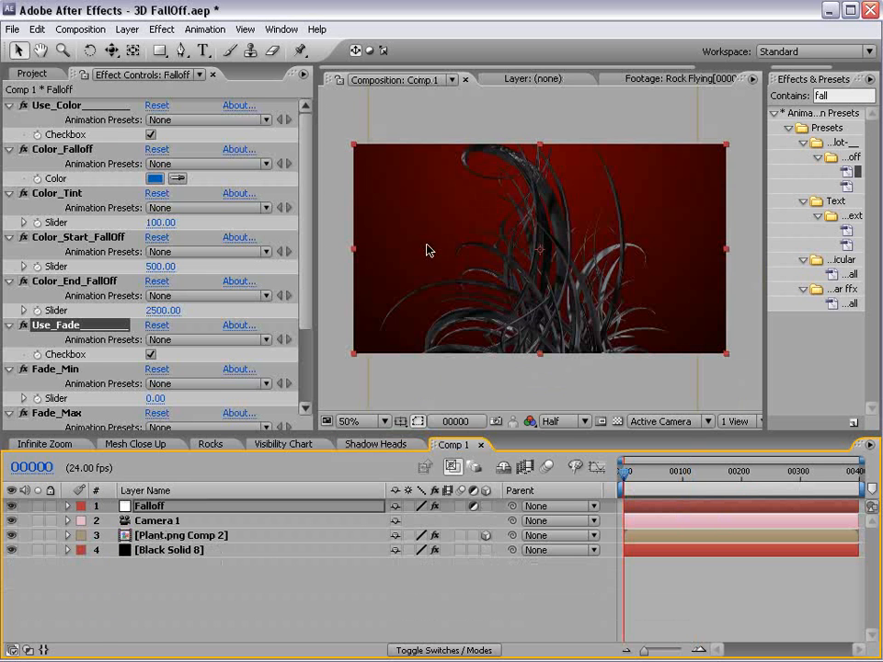
# Step: Turn off Use_Fade on the Falloff layer and collapse the controls from Use_Fade through Opac_End_FallOff
pyautogui.moveTo(307, 302); pyautogui.dragTo(305, 379)
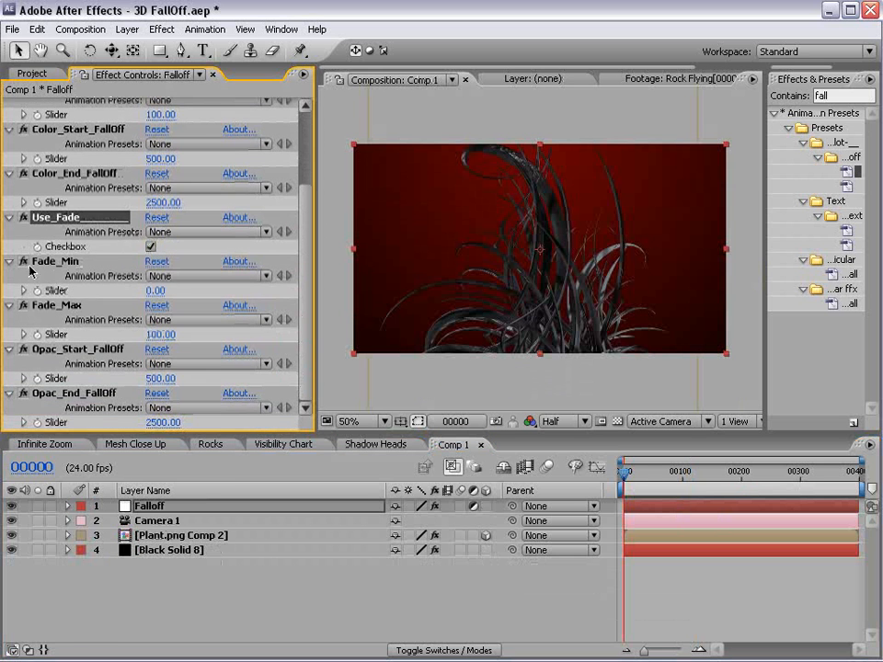
pyautogui.click(151, 246)
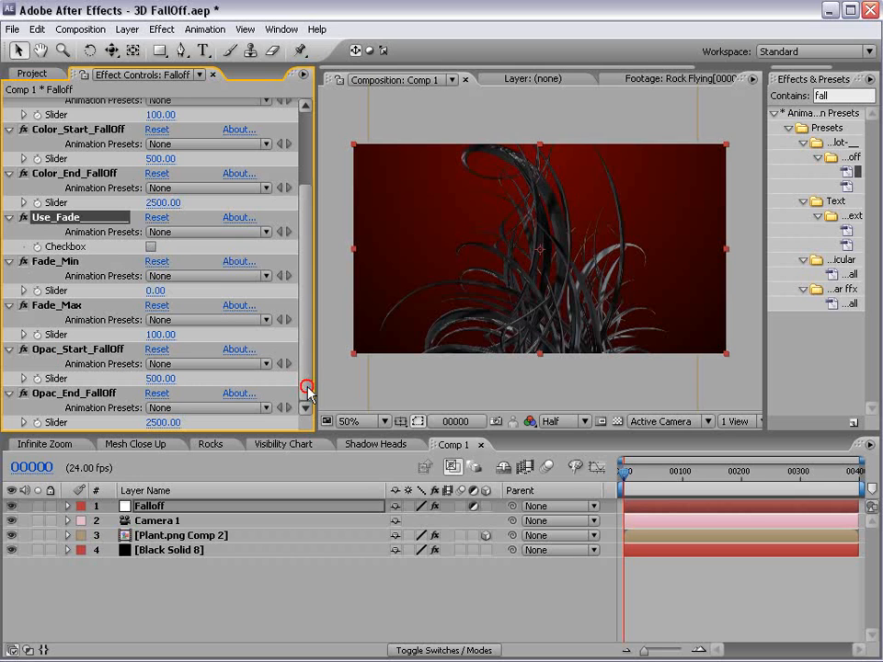
pyautogui.keyDown('shift'); pyautogui.click(76, 394); pyautogui.keyUp('shift')
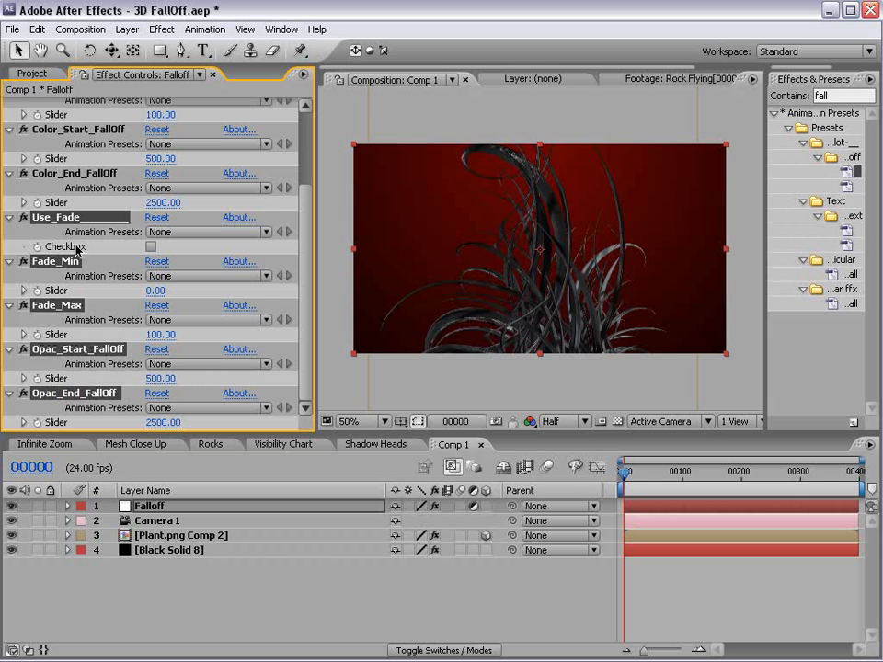
pyautogui.click(7, 220)
pyautogui.click(26, 405)
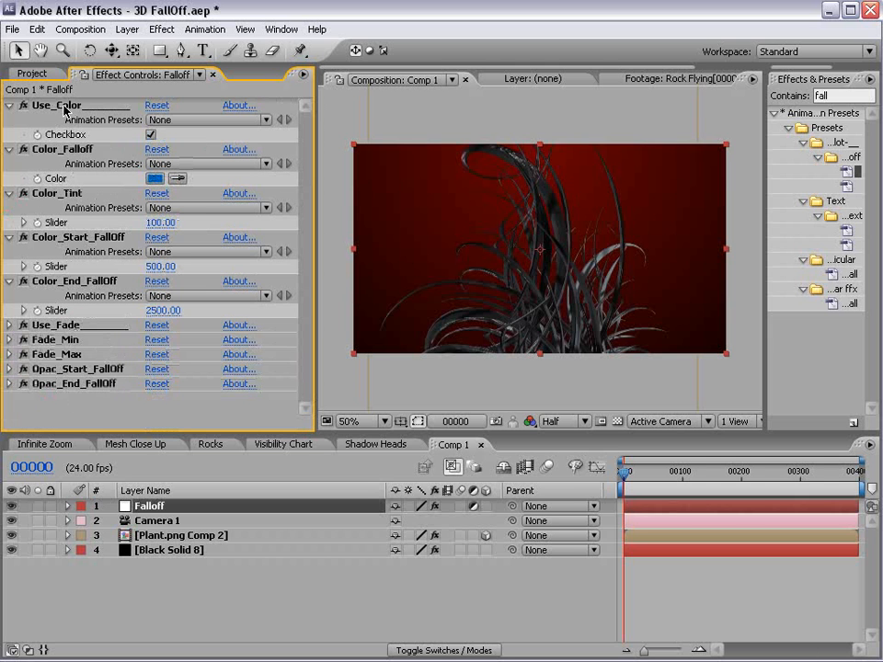
# Step: Set the Falloff layer's Color_Falloff color to a bright green
pyautogui.click(155, 178)
pyautogui.moveTo(451, 429); pyautogui.dragTo(462, 472)
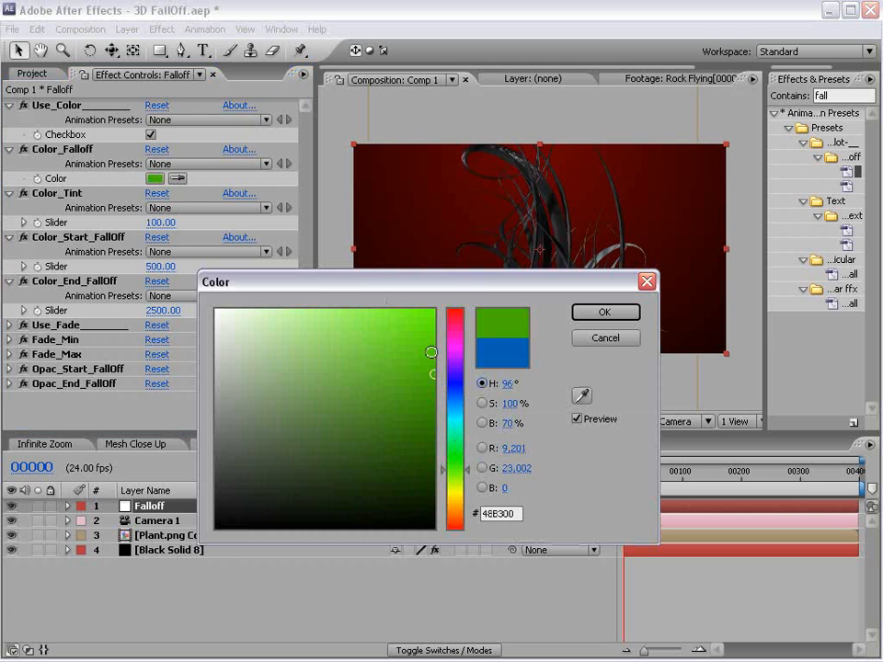
pyautogui.click(604, 311)
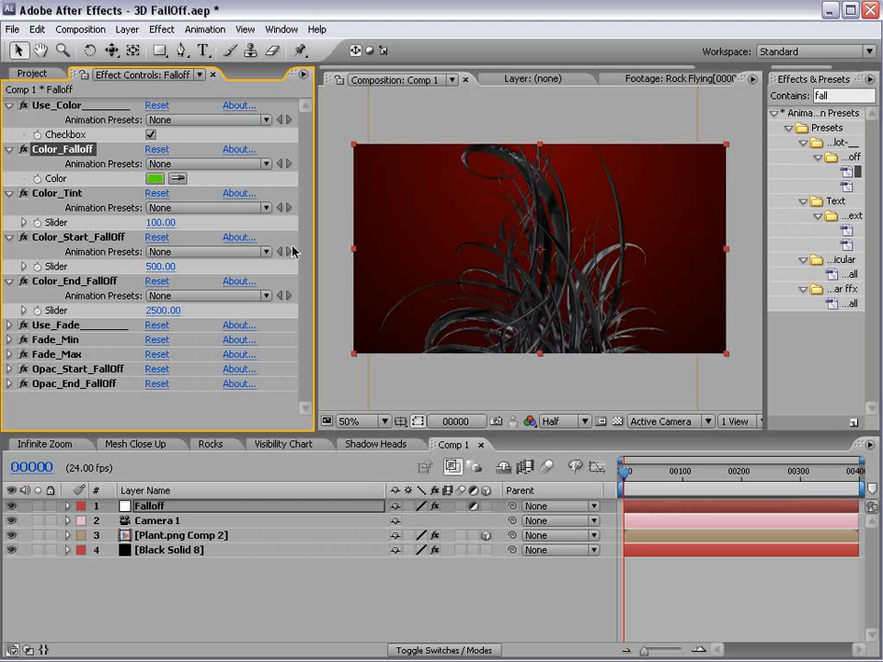
# Step: Push the Plant.png Comp 2 layer far back in Z, away from the camera, to preview its green falloff
pyautogui.click(168, 535)
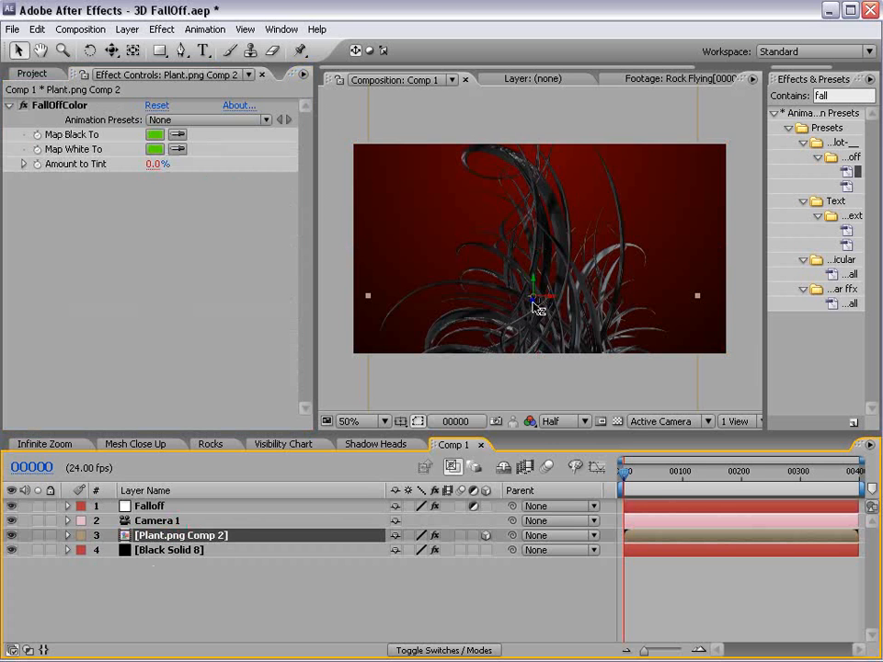
pyautogui.moveTo(536, 304); pyautogui.dragTo(557, 222)
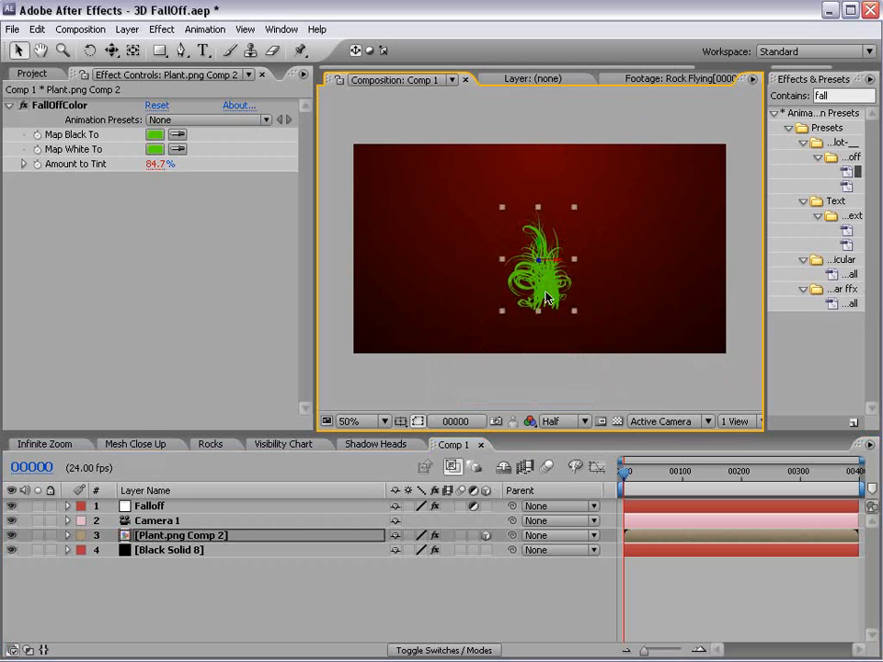
pyautogui.scroll(2, 545, 299)
pyautogui.scroll(-2, 561, 317)
# Step: Set the Falloff layer's Color_Tint to 50
pyautogui.click(149, 507)
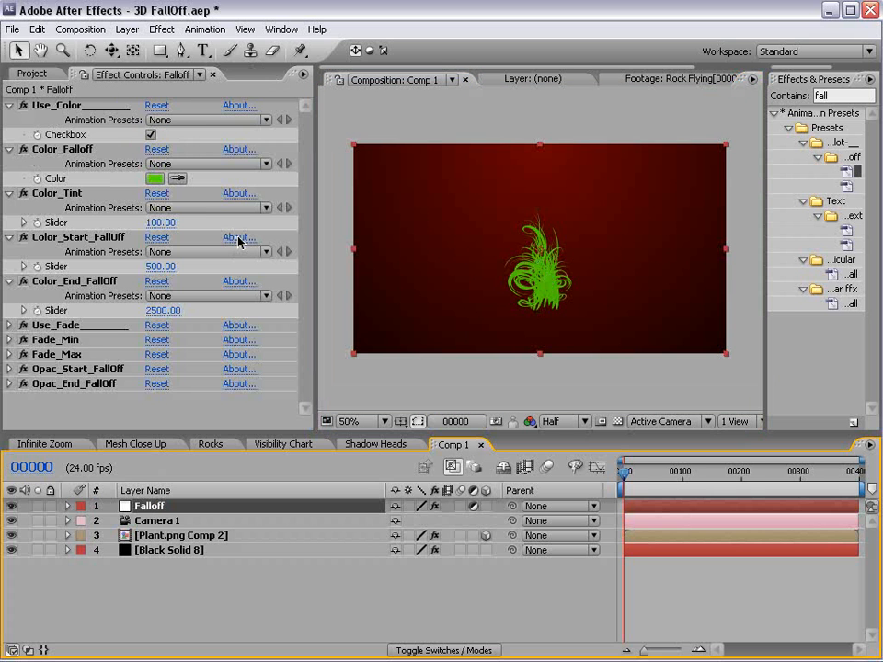
pyautogui.click(57, 193)
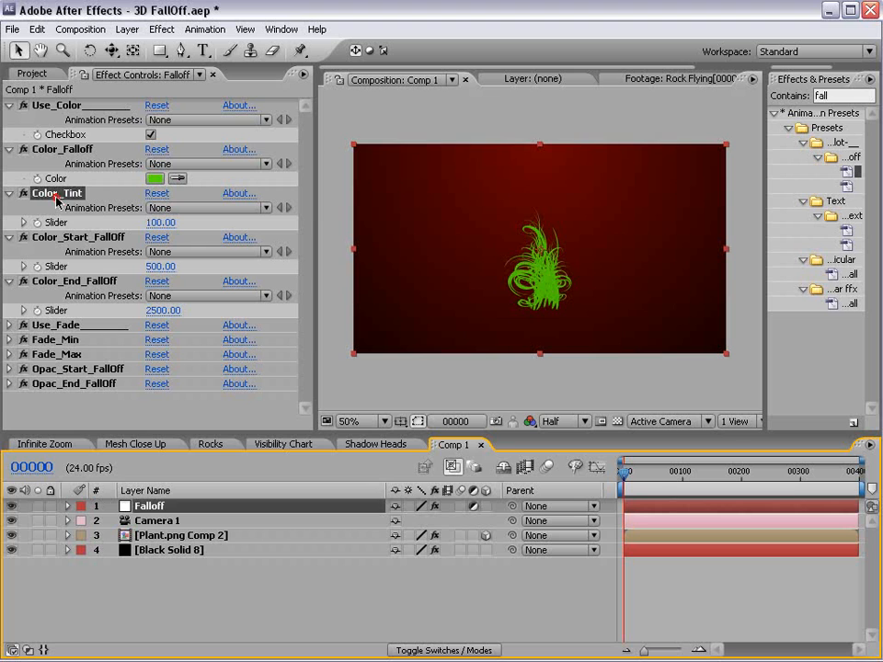
pyautogui.click(158, 223)
pyautogui.write('50')
pyautogui.press('Return')
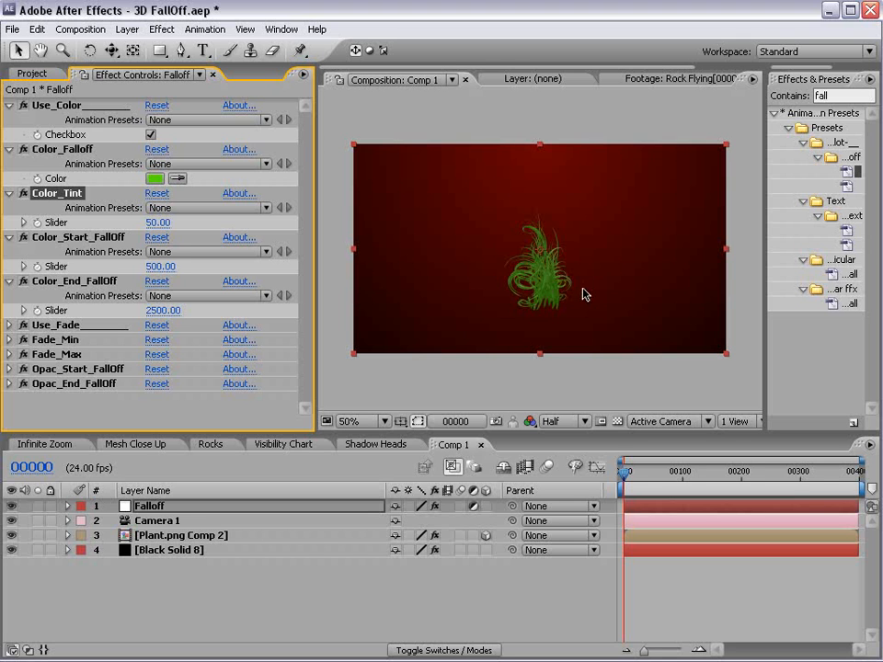
# Step: Move the plant layer even farther back in Z to inspect the partial tint at a greater distance
pyautogui.click(165, 537)
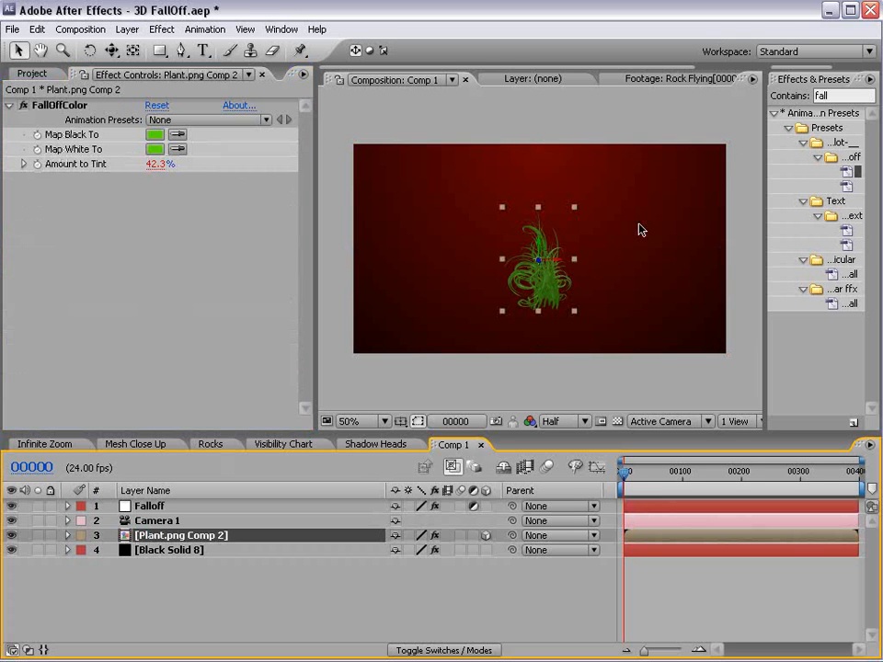
pyautogui.moveTo(540, 266); pyautogui.dragTo(539, 215)
pyautogui.scroll(2, 559, 289)
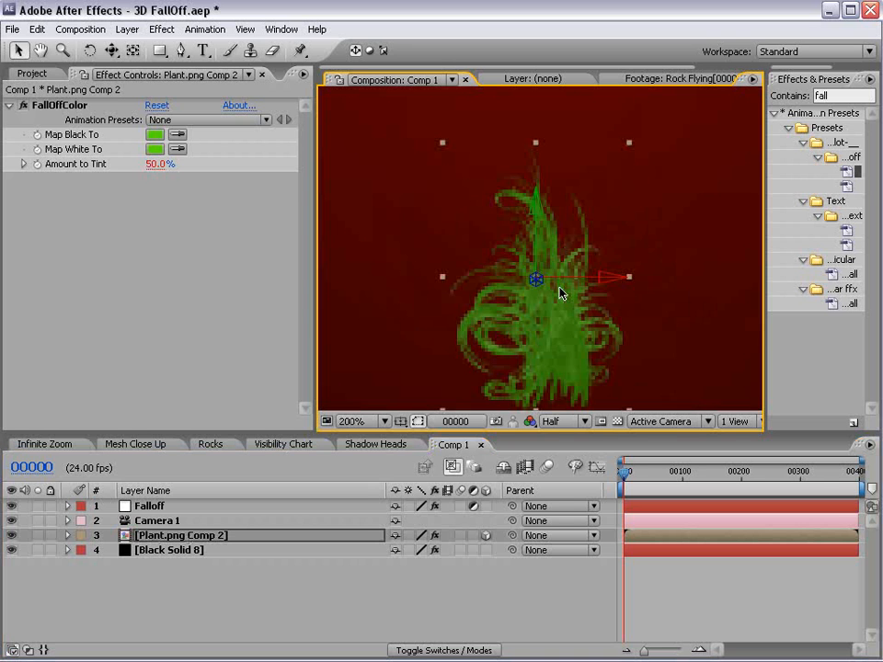
pyautogui.scroll(-2, 561, 293)
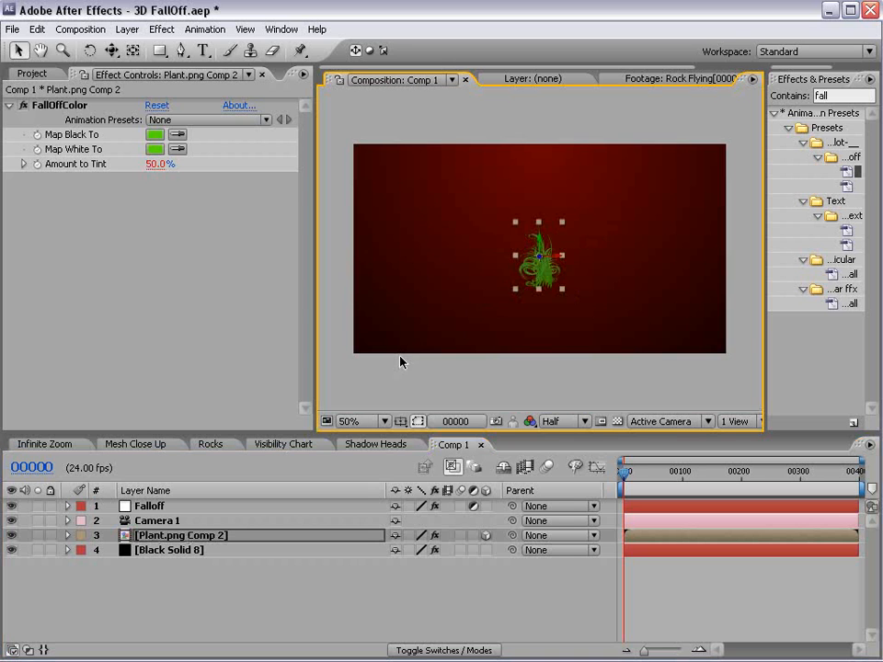
# Step: Set the Falloff layer's Color_Tint back to 100
pyautogui.click(161, 505)
pyautogui.click(158, 222)
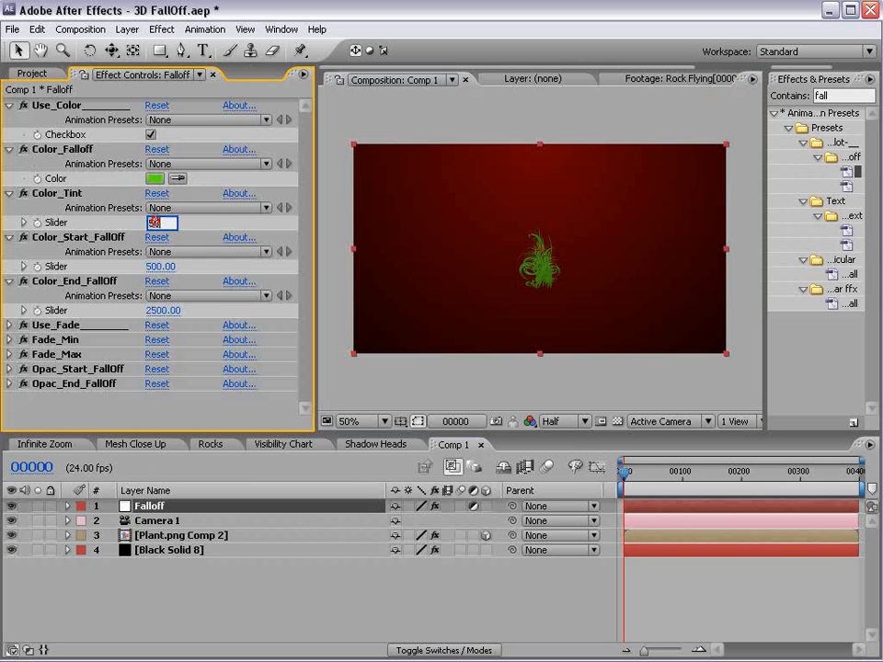
pyautogui.write('100')
pyautogui.press('Return')
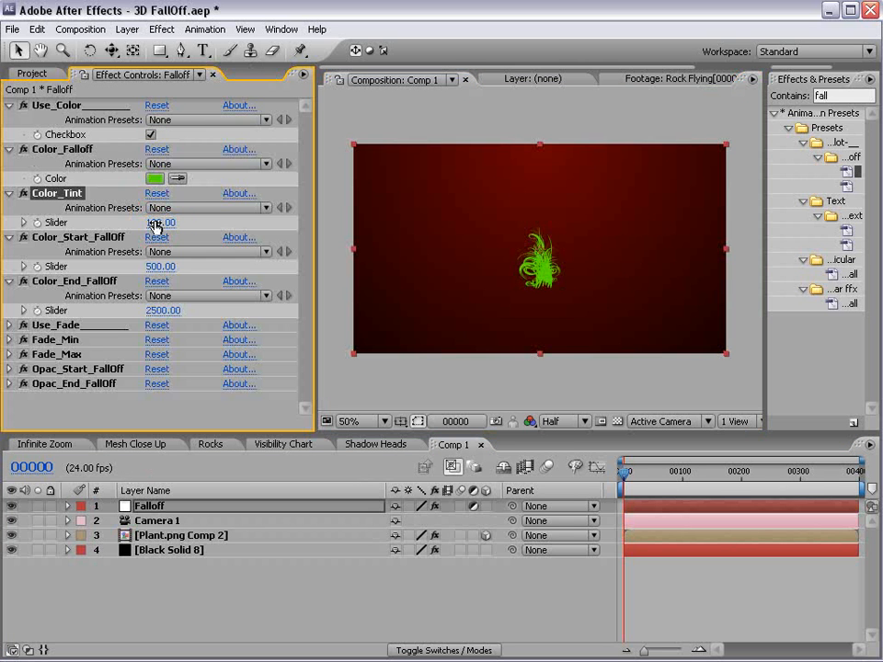
# Step: Sample the dark red of the background as the Color_Falloff color and set Color_Tint to 75
pyautogui.click(178, 178)
pyautogui.click(383, 188)
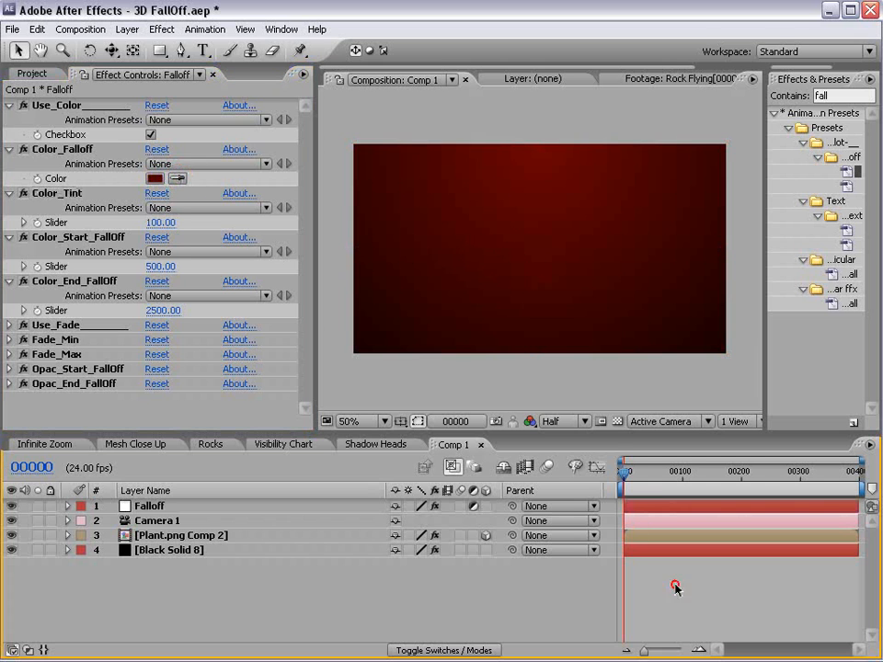
pyautogui.click(154, 223)
pyautogui.write('75')
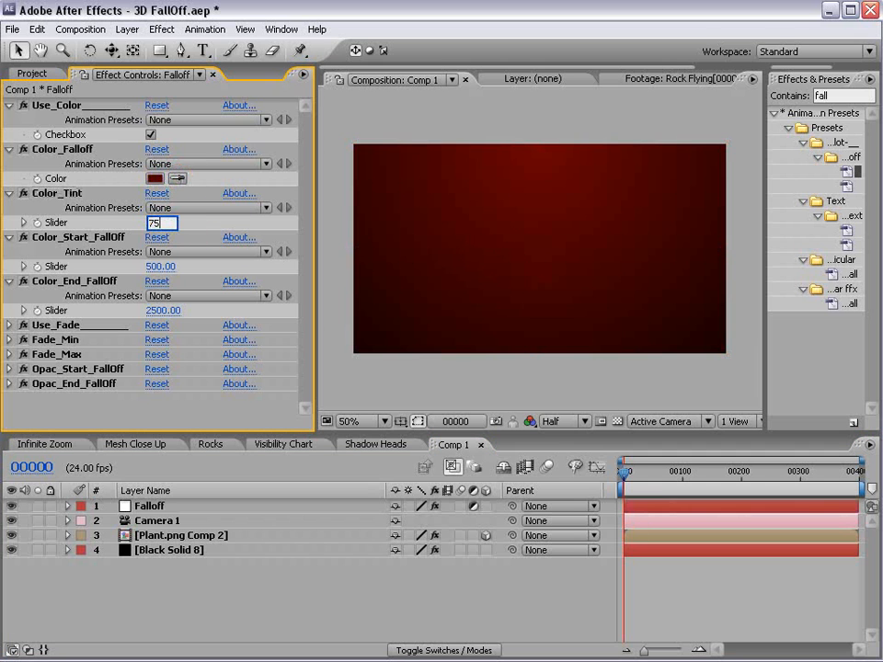
pyautogui.press('Return')
pyautogui.click(677, 584)
pyautogui.scroll(1, 608, 257)
pyautogui.scroll(-1, 608, 256)
# Step: Bring the plant layer forward in Z, closer to the camera, so it stands out from the red background
pyautogui.click(160, 536)
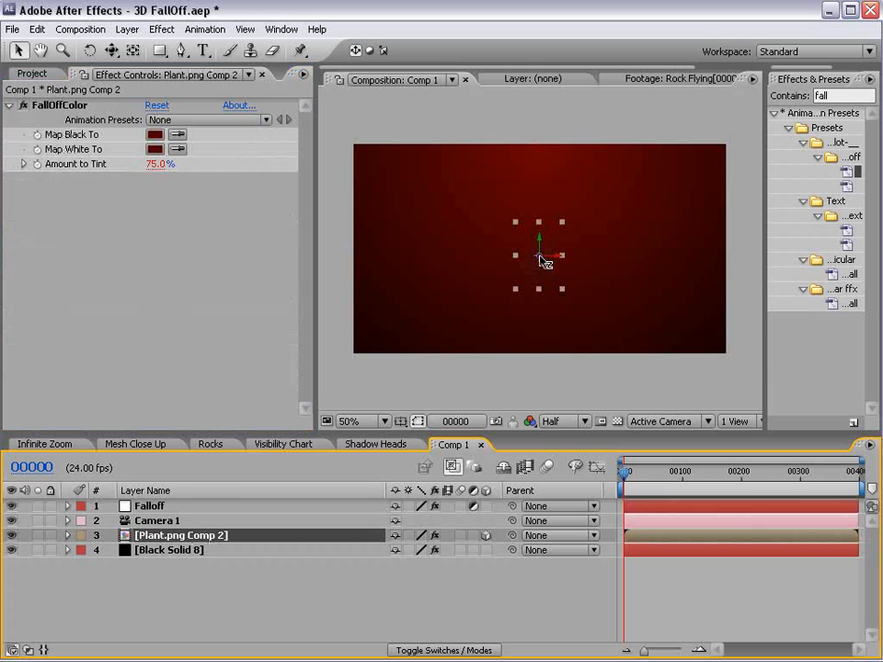
pyautogui.click(542, 263)
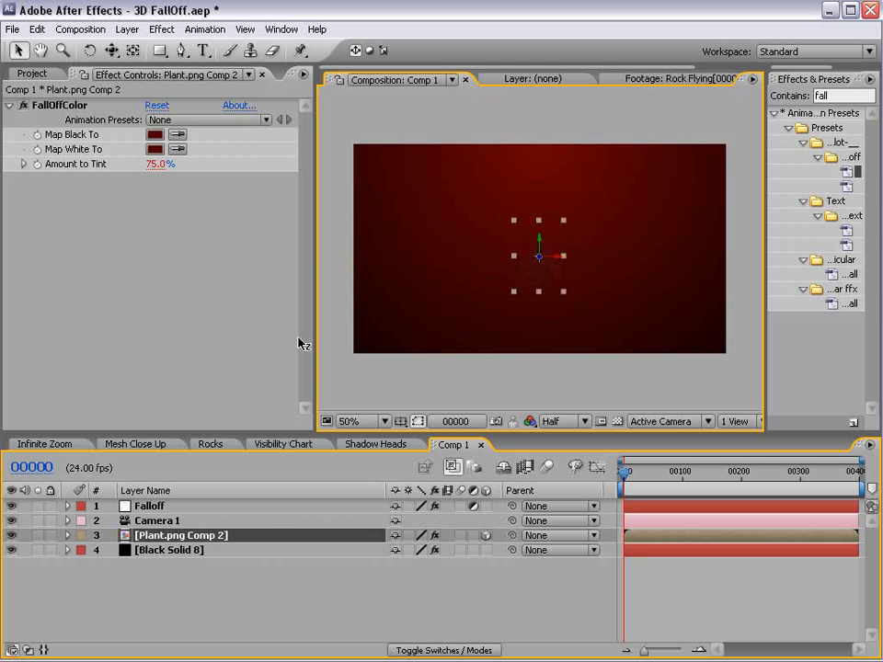
pyautogui.moveTo(539, 258); pyautogui.dragTo(538, 269)
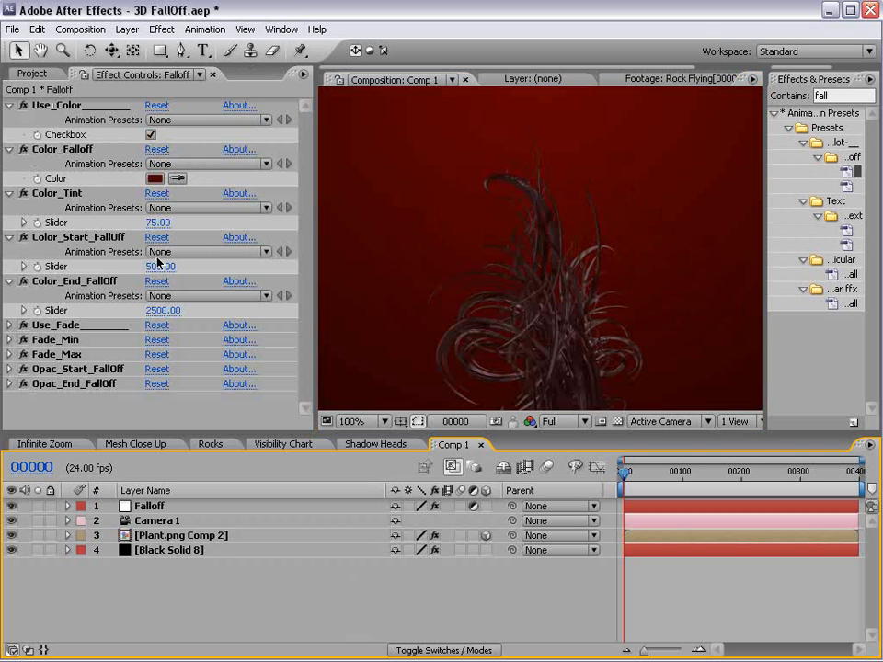
# Step: Set the Falloff layer's Color_Start_FallOff to 400 and Color_End_FallOff to 600
pyautogui.click(78, 238)
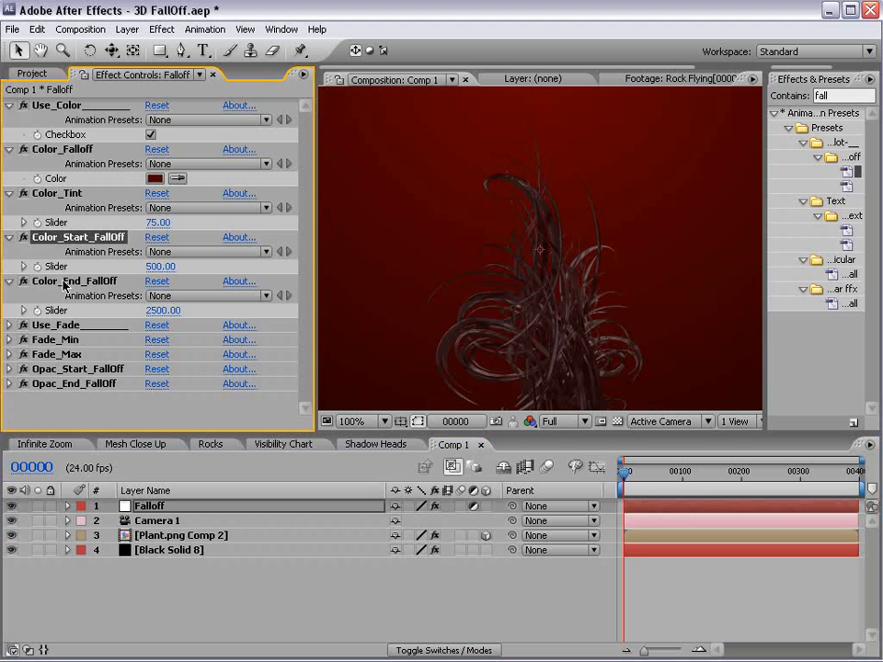
pyautogui.click(74, 284)
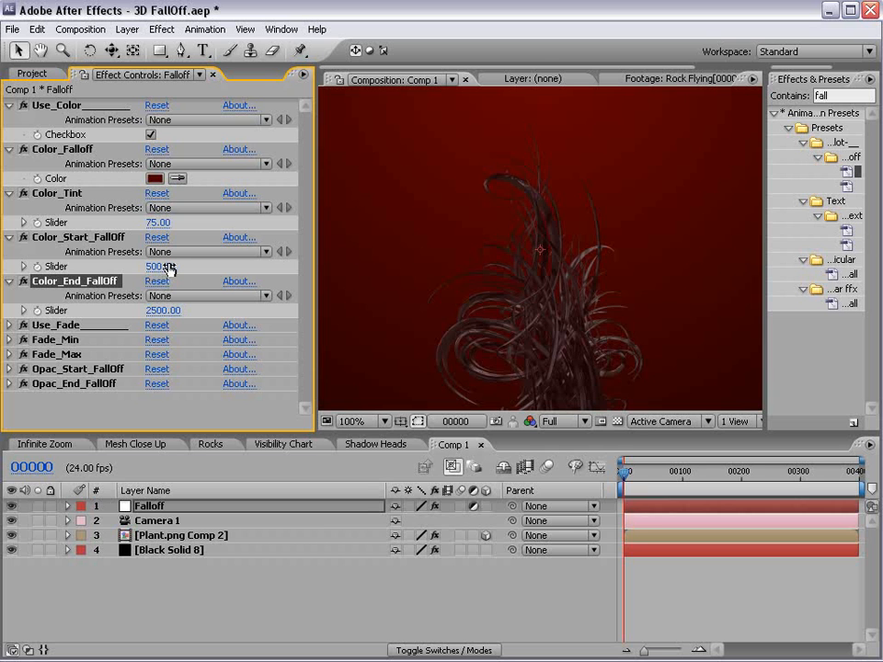
pyautogui.click(675, 331)
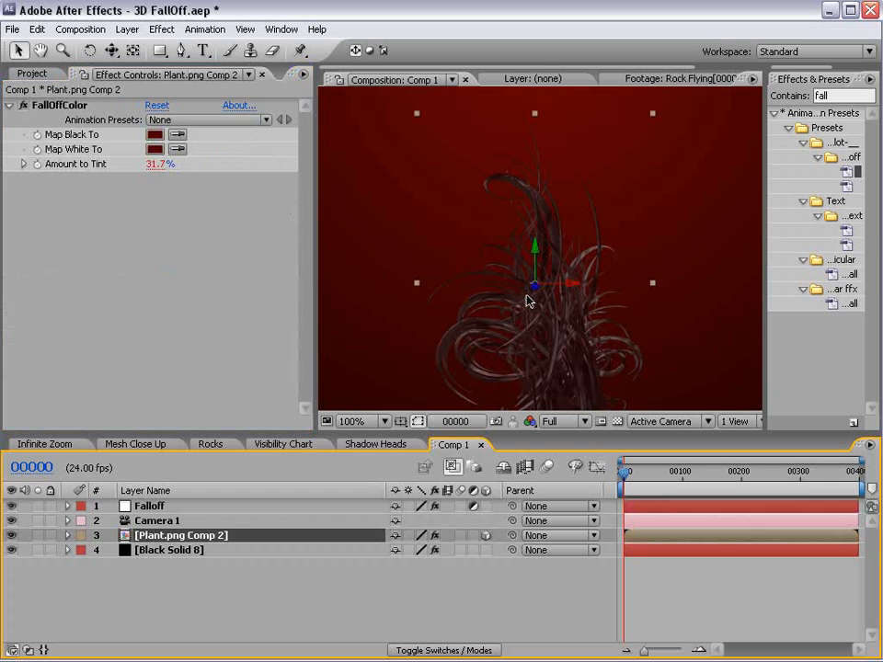
pyautogui.click(152, 505)
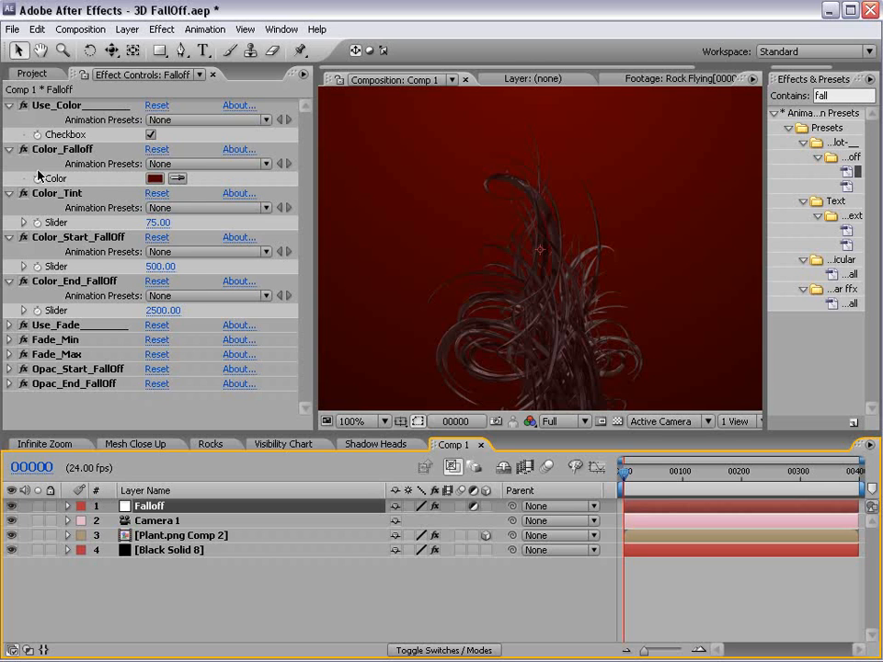
pyautogui.click(166, 266)
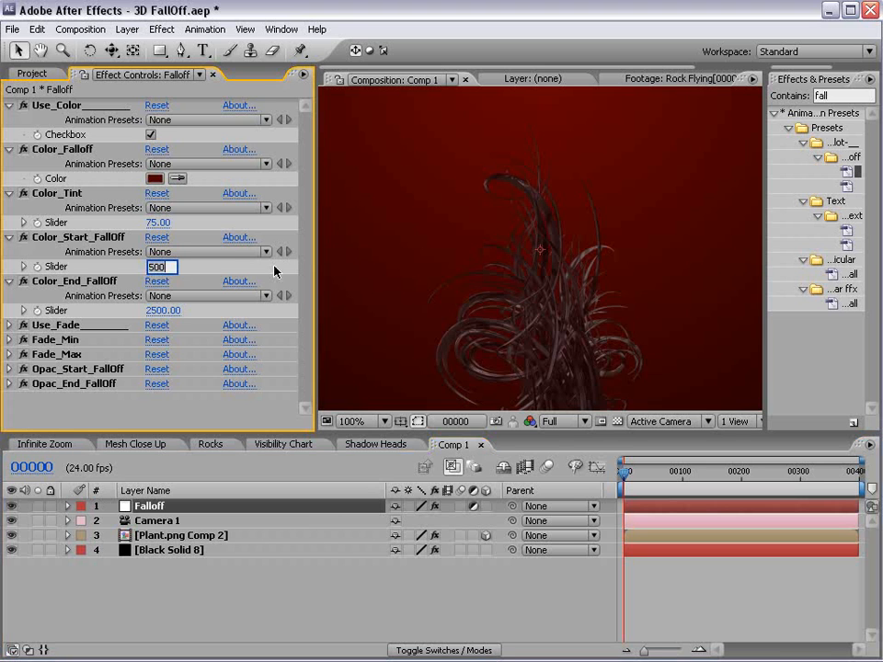
pyautogui.write('400')
pyautogui.press('Return')
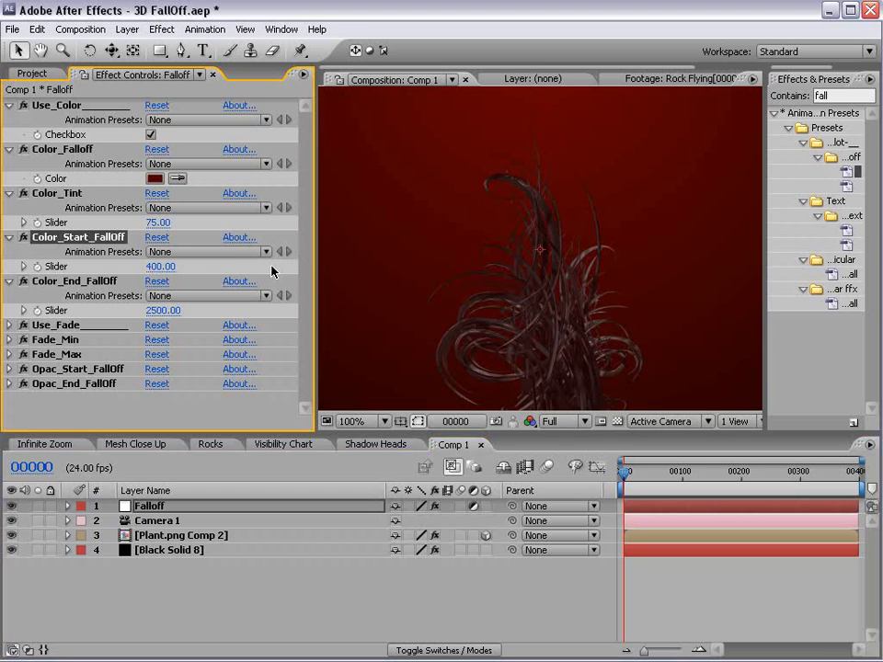
pyautogui.click(162, 310)
pyautogui.write('600')
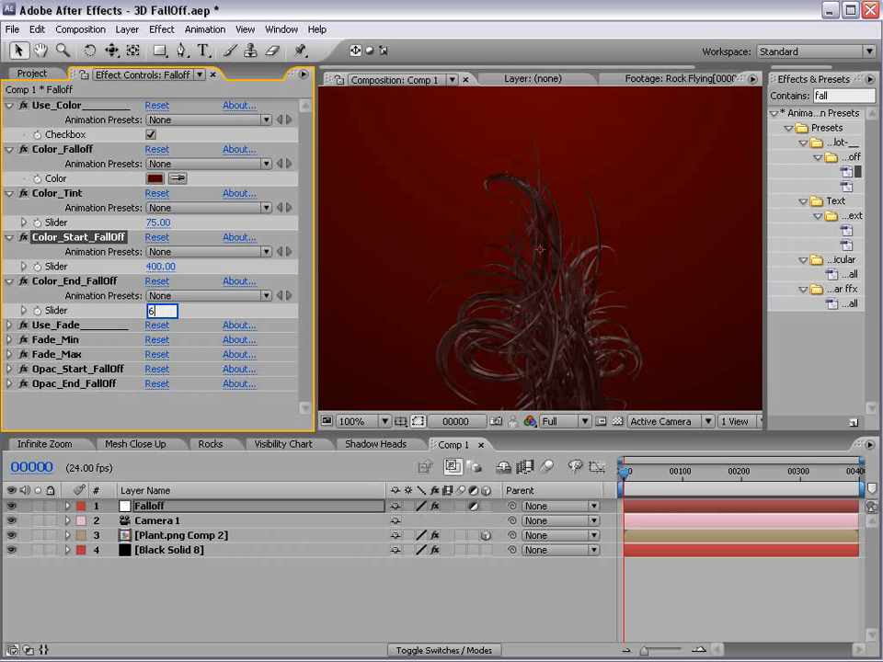
pyautogui.press('Return')
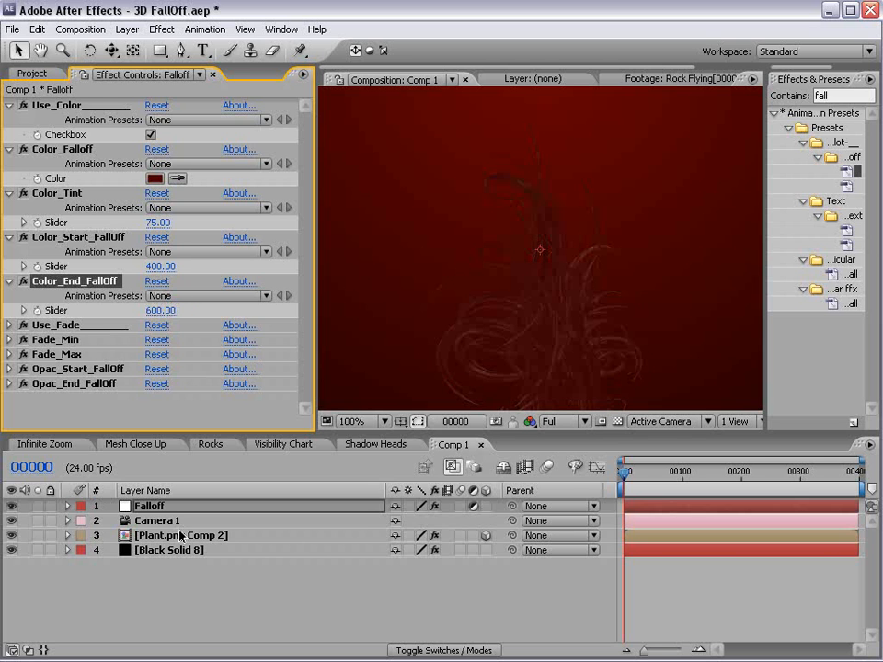
# Step: Preview the short falloff range by pulling the plant layer close to the camera, then pushing it back in Z
pyautogui.click(181, 535)
pyautogui.scroll(-2, 543, 276)
pyautogui.moveTo(543, 275); pyautogui.dragTo(353, 661)
pyautogui.scroll(1, 575, 302)
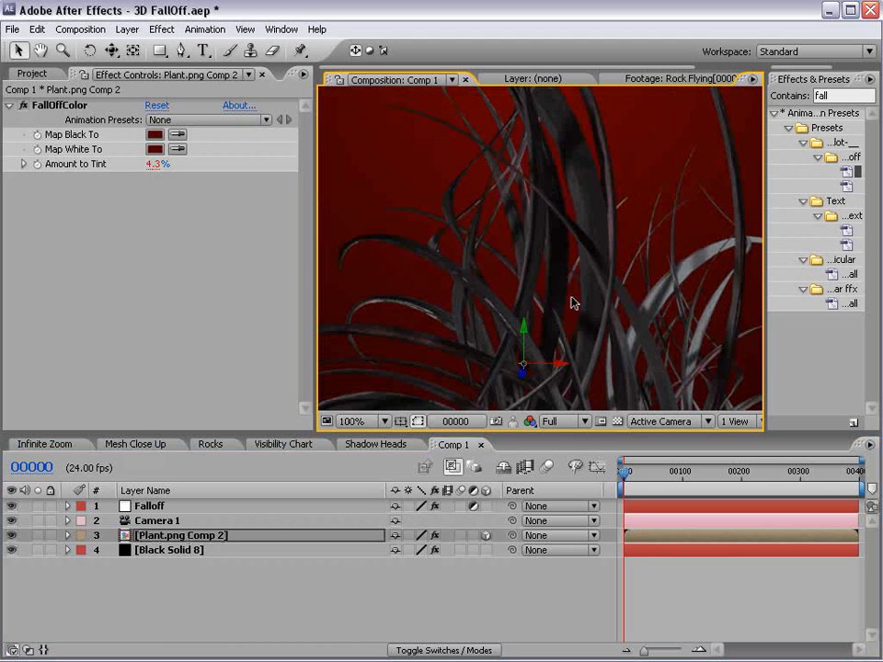
pyautogui.moveTo(524, 370); pyautogui.dragTo(551, 158)
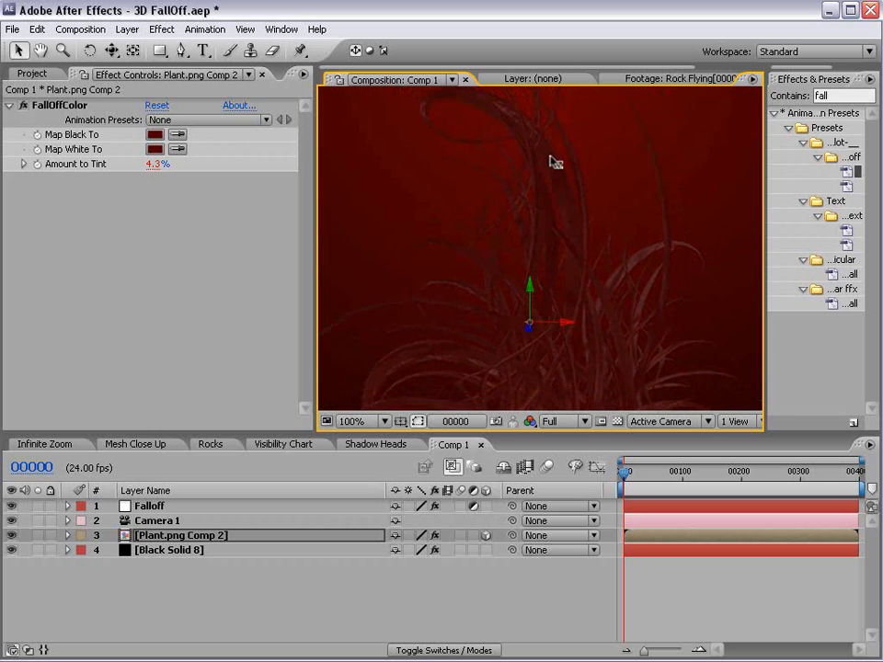
# Step: Raise the Falloff layer's Color_End_FallOff to about 1551
pyautogui.click(162, 507)
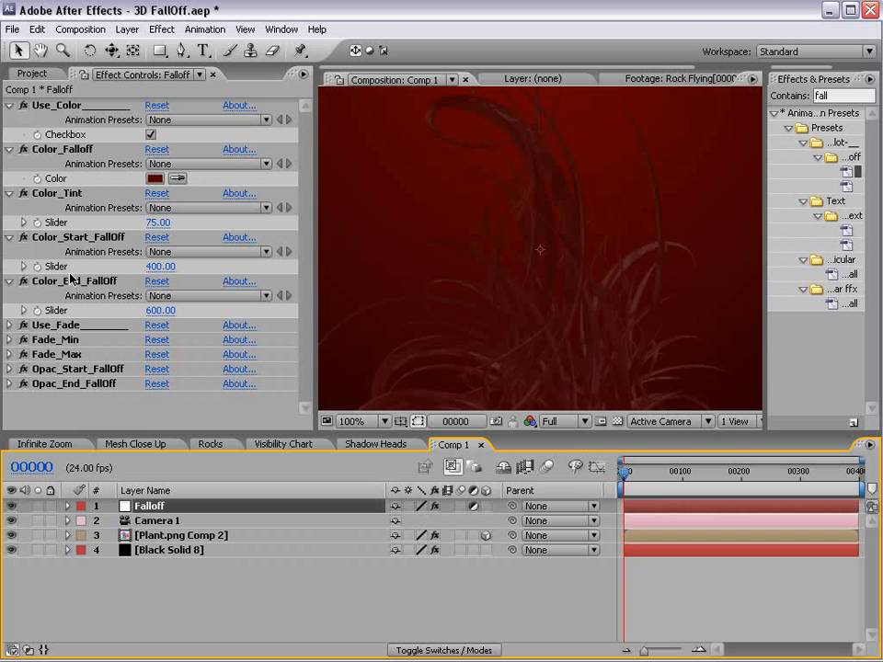
pyautogui.click(106, 284)
pyautogui.moveTo(162, 311); pyautogui.dragTo(809, 267)
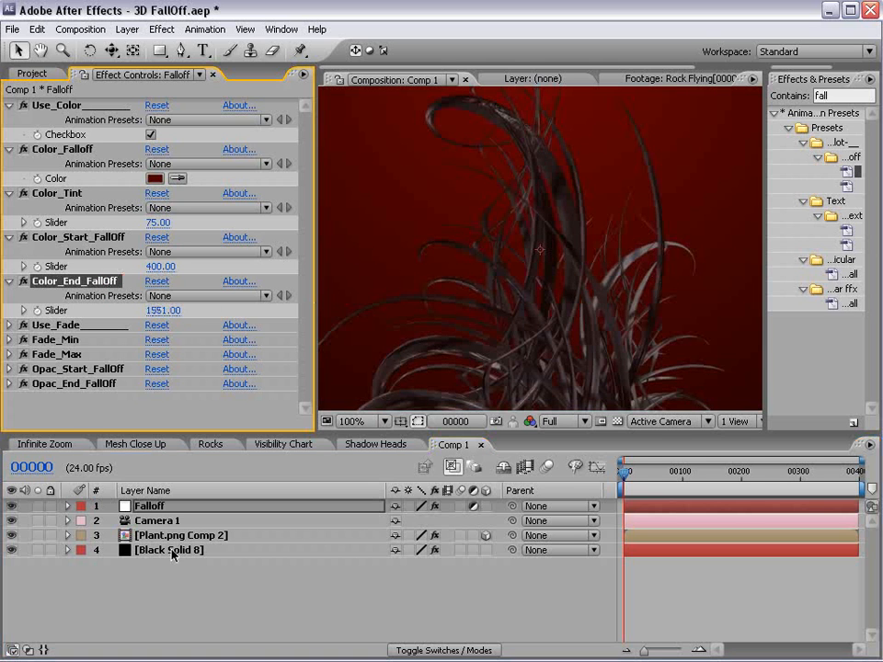
# Step: Push the plant layer back in Z to check the more gradual color falloff
pyautogui.click(617, 321)
pyautogui.scroll(-2, 547, 299)
pyautogui.moveTo(537, 291); pyautogui.dragTo(574, 192)
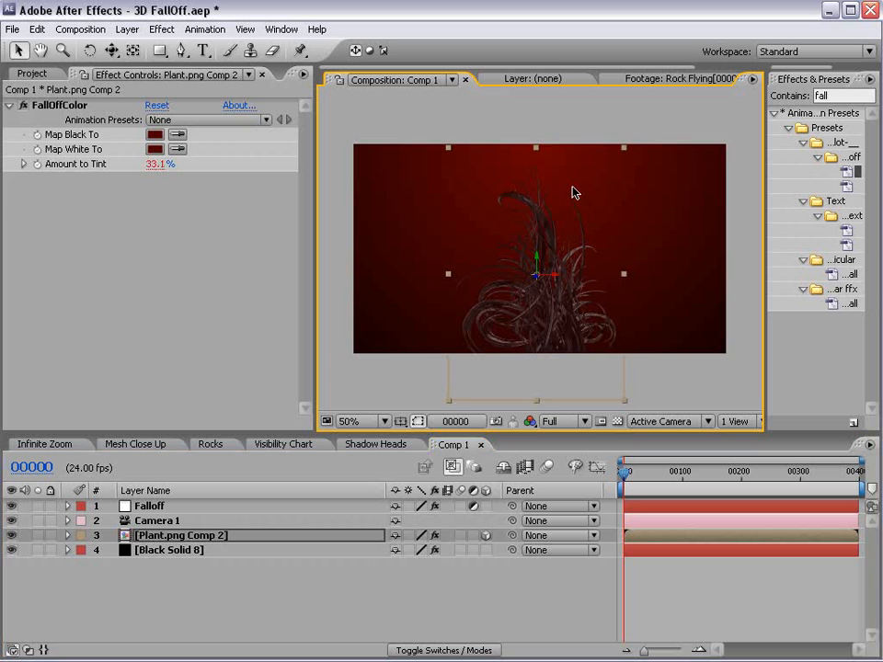
# Step: Turn off Use_Color on the Falloff layer and collapse the controls from Use_Color through Color_End_FallOff
pyautogui.click(149, 506)
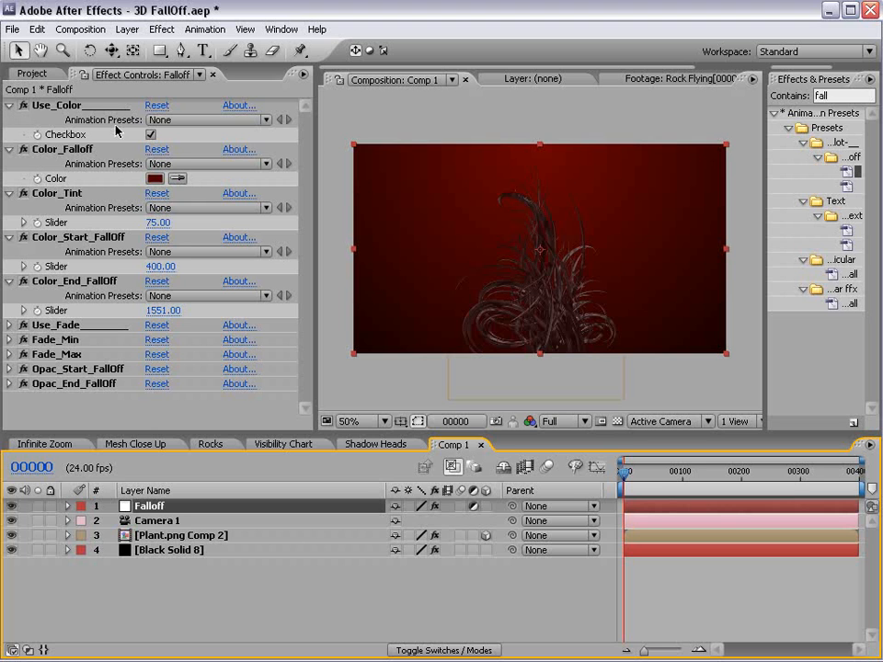
pyautogui.click(151, 135)
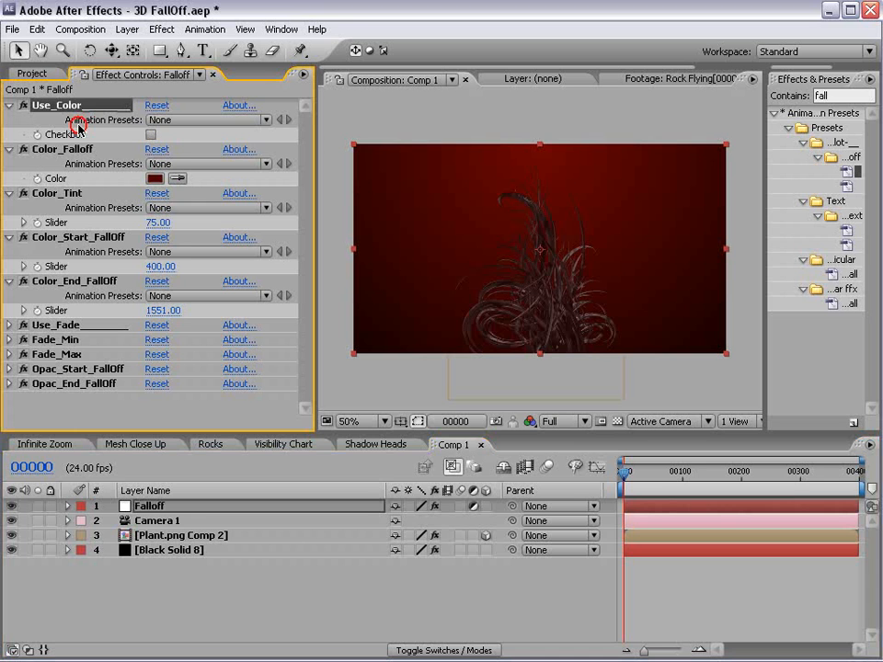
pyautogui.keyDown('shift'); pyautogui.click(84, 279); pyautogui.keyUp('shift')
pyautogui.click(9, 282)
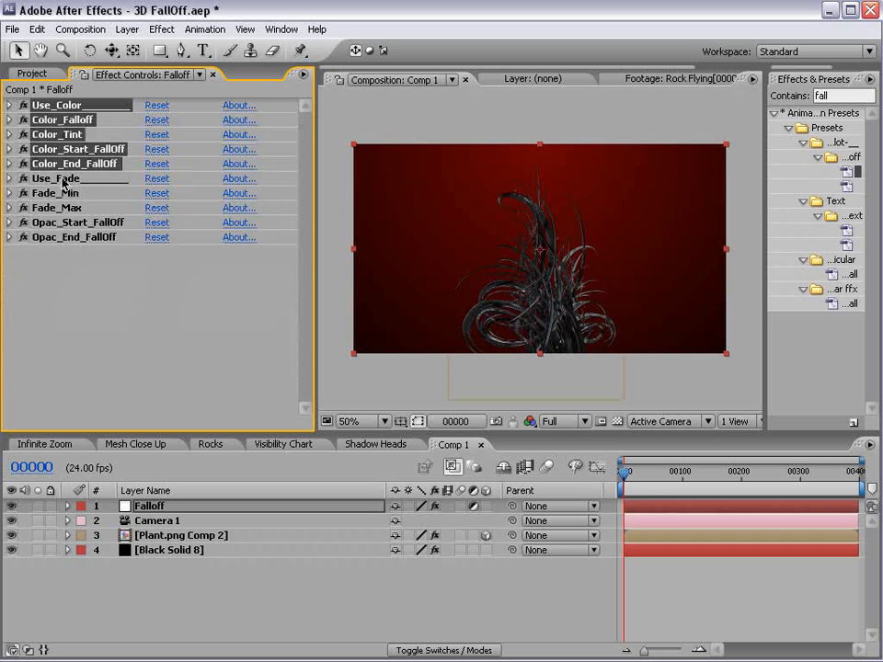
# Step: Expand the controls from Use_Fade through Opac_End_FallOff and turn on Use_Fade
pyautogui.click(62, 184)
pyautogui.keyDown('shift'); pyautogui.click(59, 237); pyautogui.keyUp('shift')
pyautogui.click(10, 237)
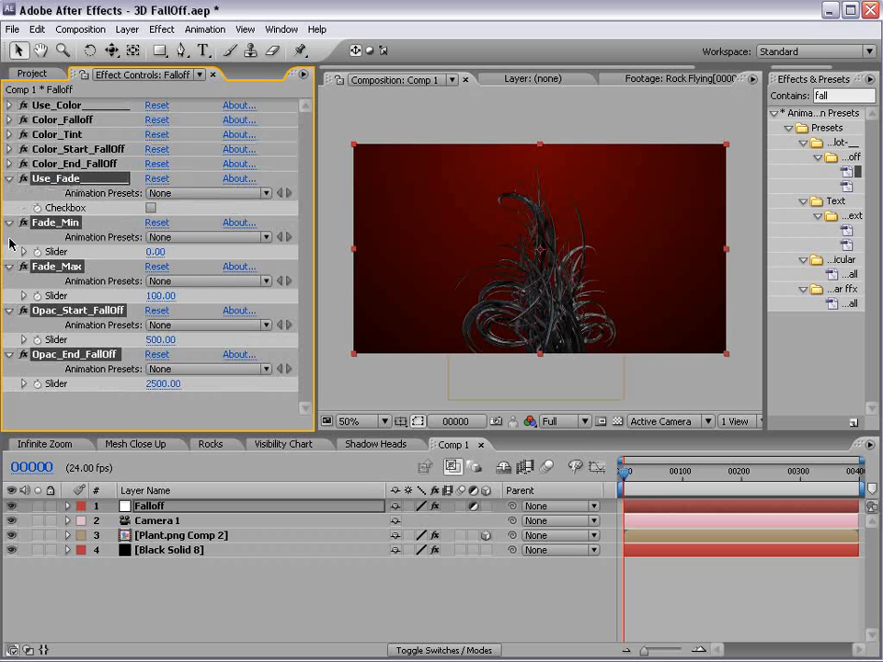
pyautogui.click(151, 207)
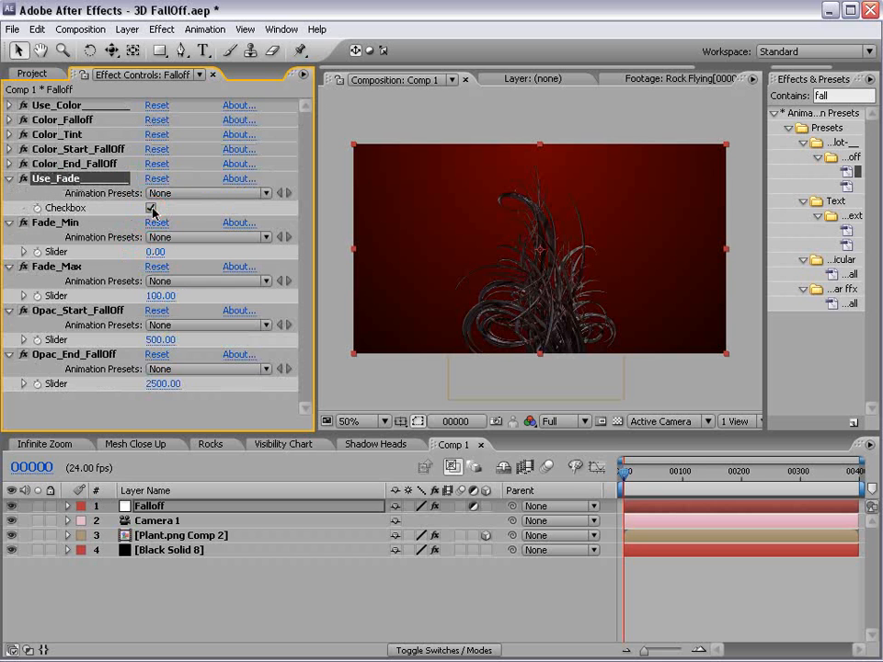
# Step: Push the plant layer back in Z to check its fade, and duplicate it with the copy slightly offset and closer to the camera
pyautogui.click(634, 534)
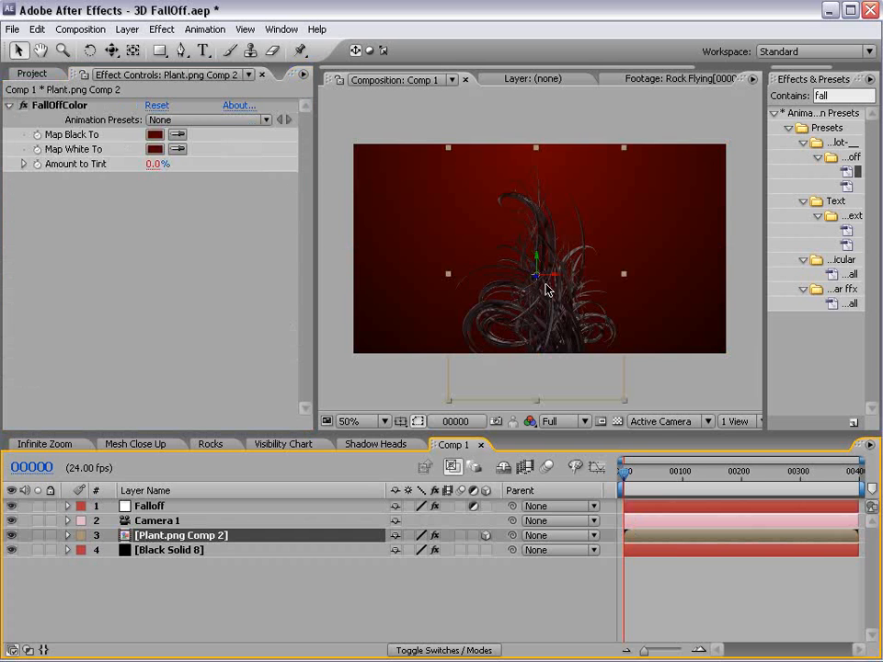
pyautogui.moveTo(542, 261); pyautogui.dragTo(511, 246)
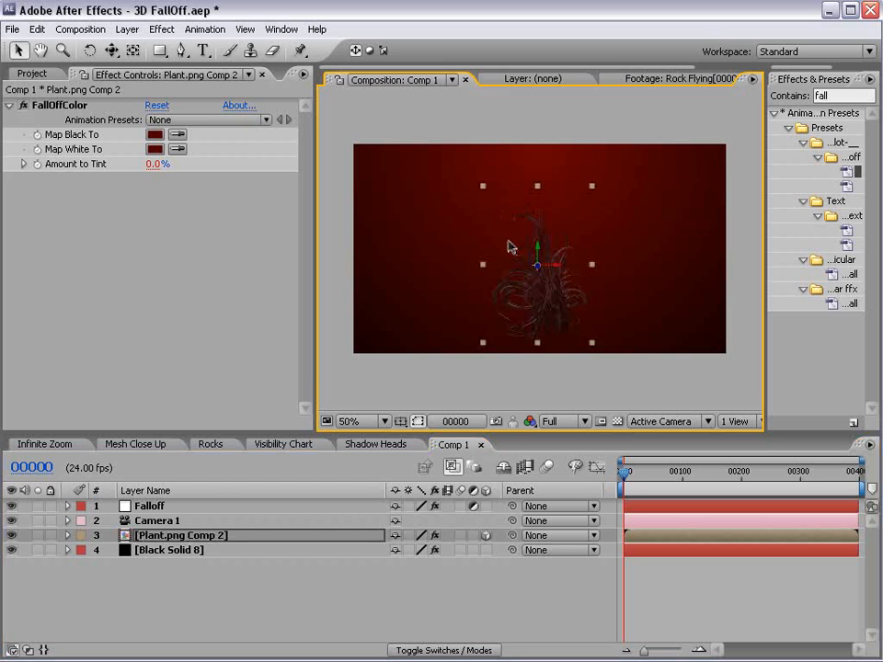
pyautogui.hotkey('ctrl', 'd')
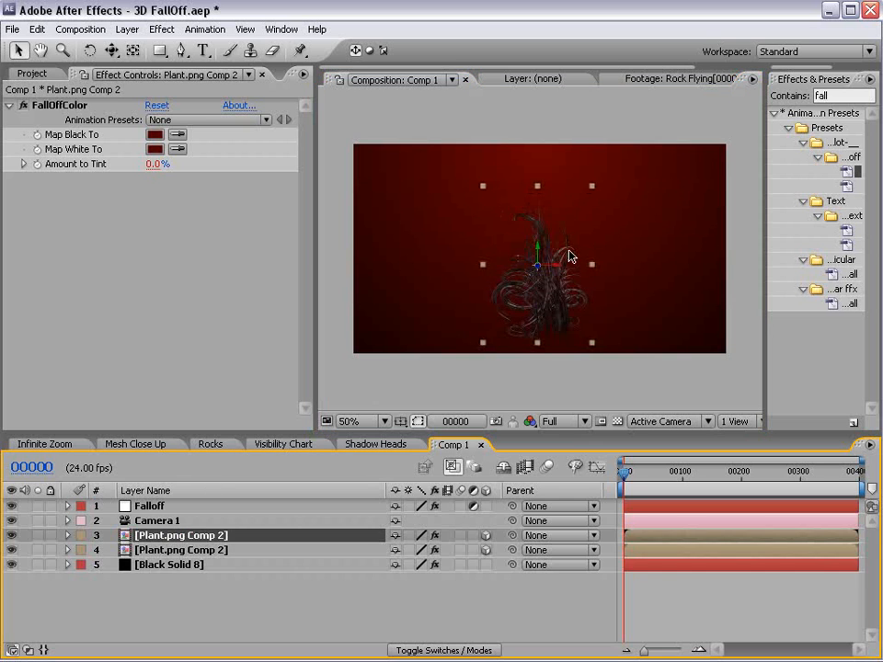
pyautogui.click(531, 287)
pyautogui.moveTo(531, 287); pyautogui.dragTo(545, 322)
pyautogui.scroll(1, 554, 279)
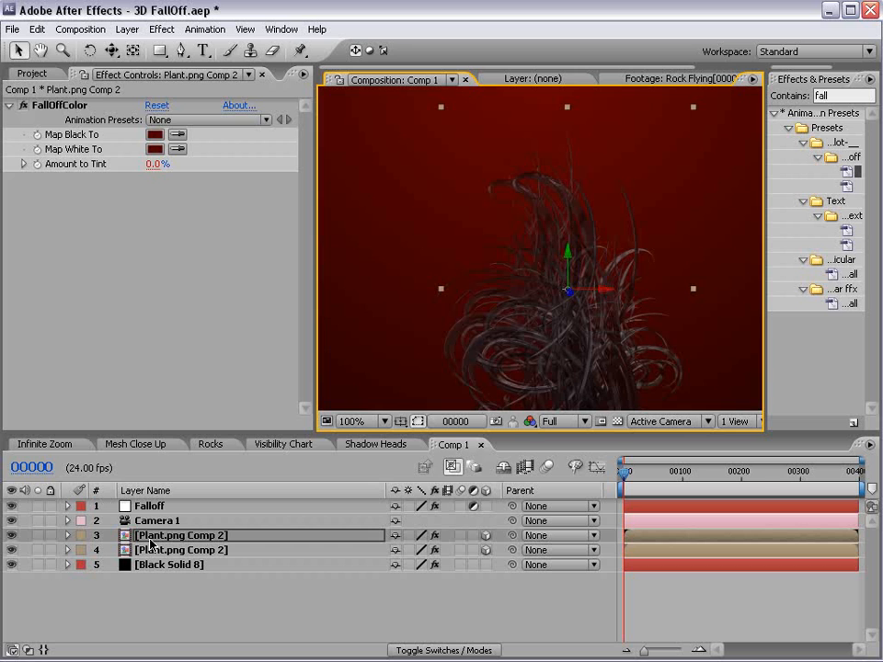
# Step: Switch the Falloff layer from fade to color by turning on Use_Color and turning off Use_Fade, to compare the overlapping plants up close
pyautogui.click(167, 520)
pyautogui.press('c')
pyautogui.scroll(4, 521, 267)
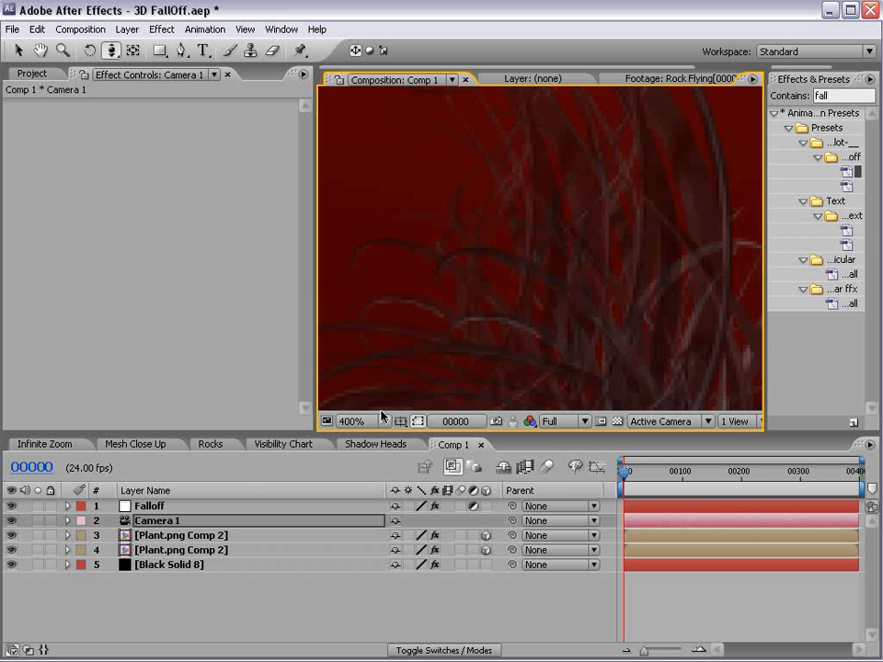
pyautogui.click(150, 506)
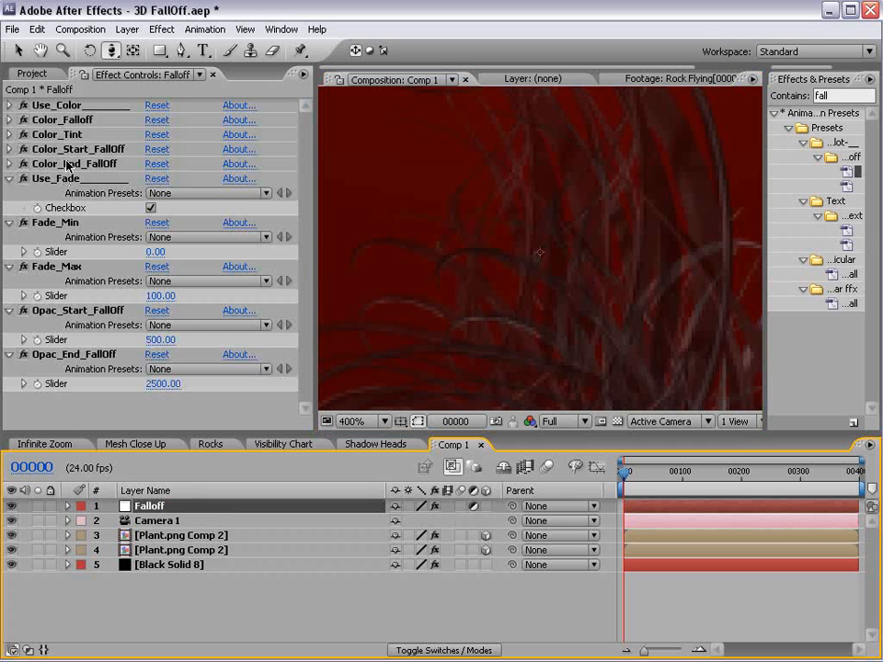
pyautogui.click(9, 105)
pyautogui.click(150, 134)
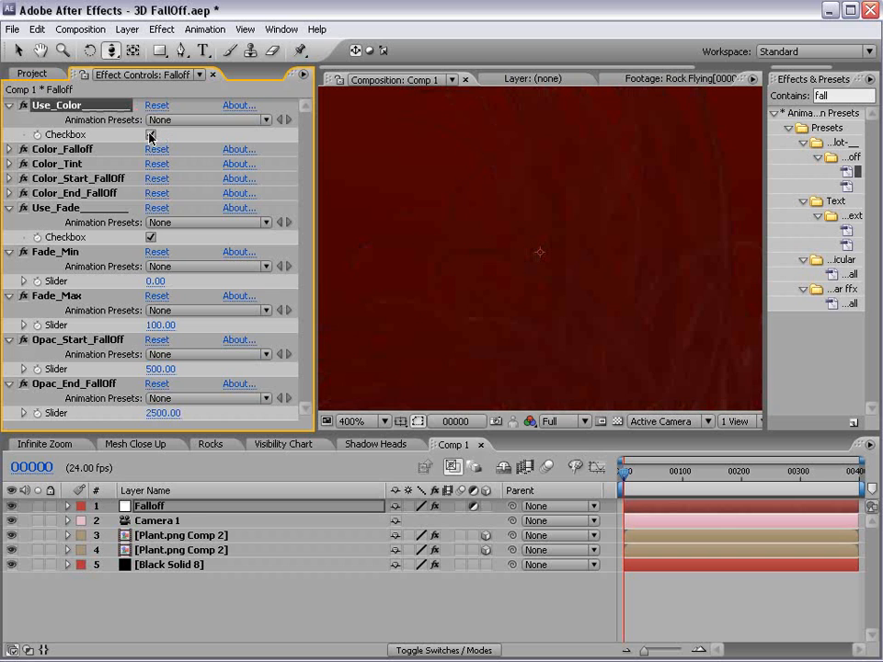
pyautogui.click(151, 238)
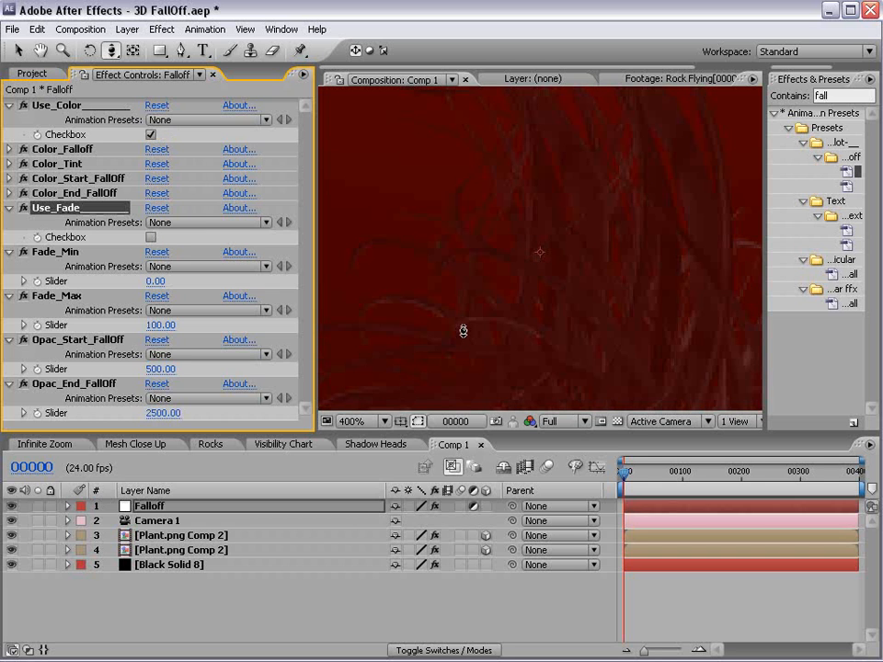
# Step: Examine the tinted plants' overlap with the Black Solid 8 background temporarily hidden, against both the transparency grid and black
pyautogui.click(621, 425)
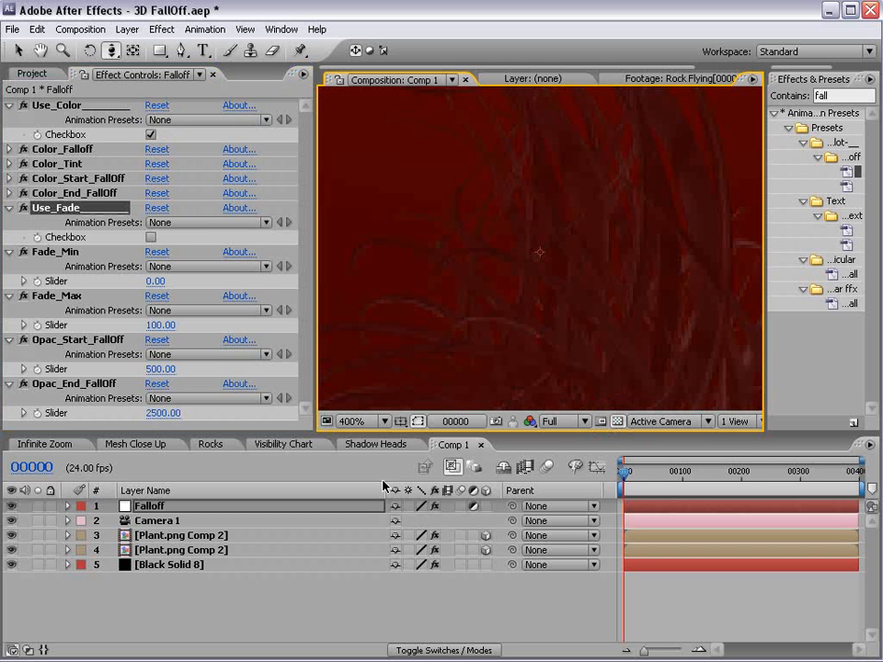
pyautogui.click(11, 565)
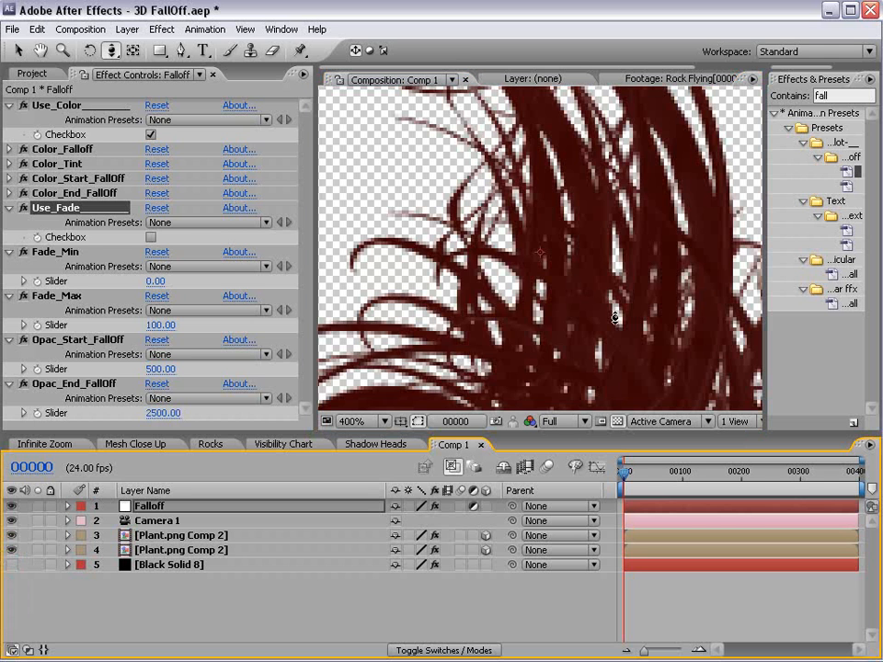
pyautogui.click(11, 564)
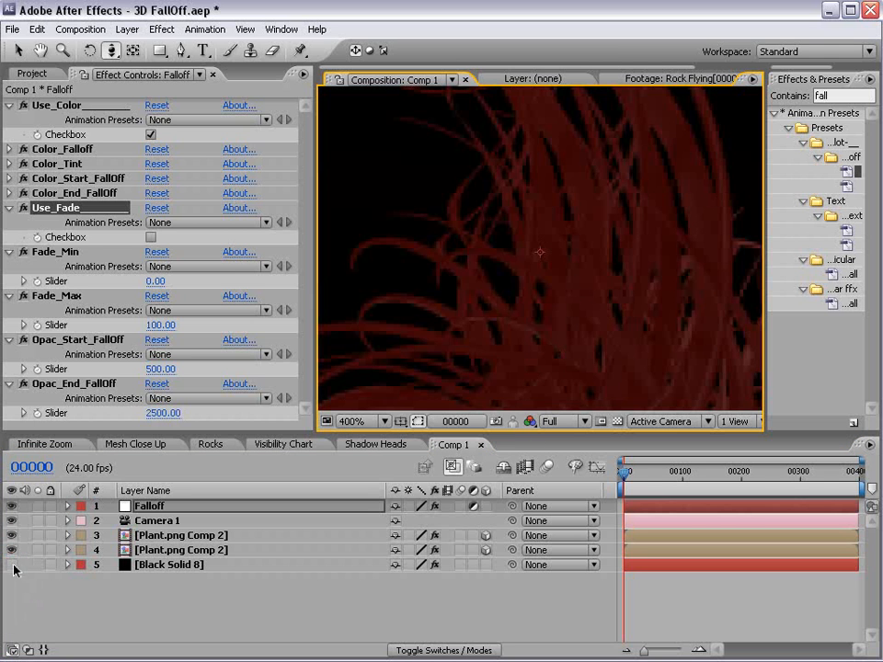
pyautogui.click(11, 565)
pyautogui.moveTo(513, 287); pyautogui.dragTo(513, 391)
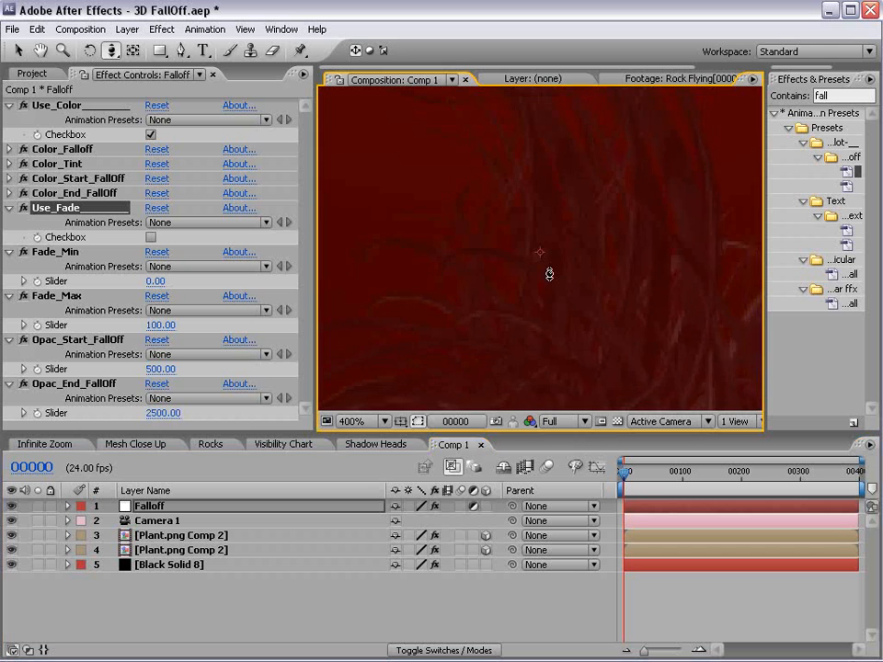
pyautogui.scroll(-2, 550, 275)
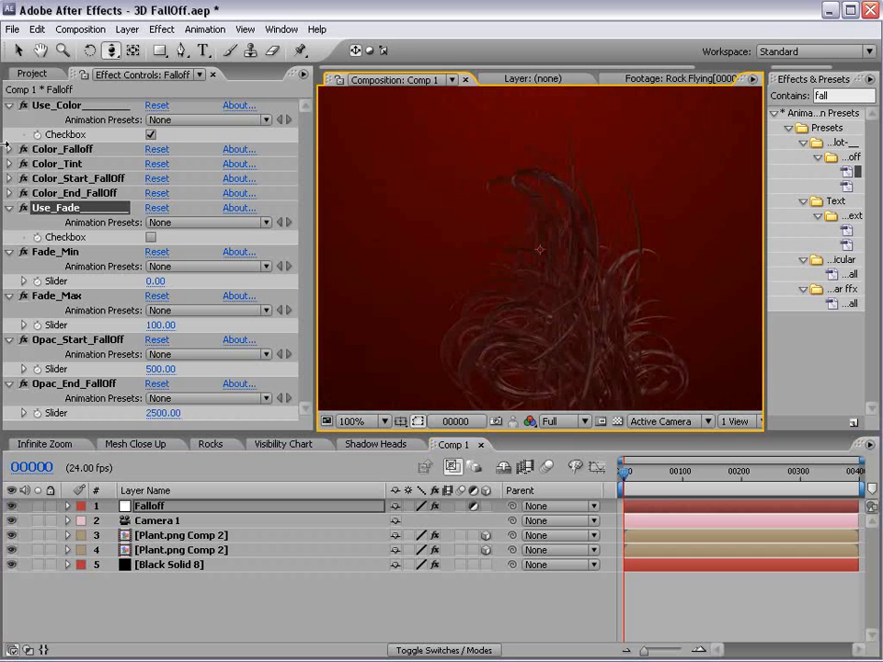
# Step: Turn off and collapse Use_Color on the Falloff layer, and turn Use_Fade back on
pyautogui.click(152, 135)
pyautogui.click(9, 105)
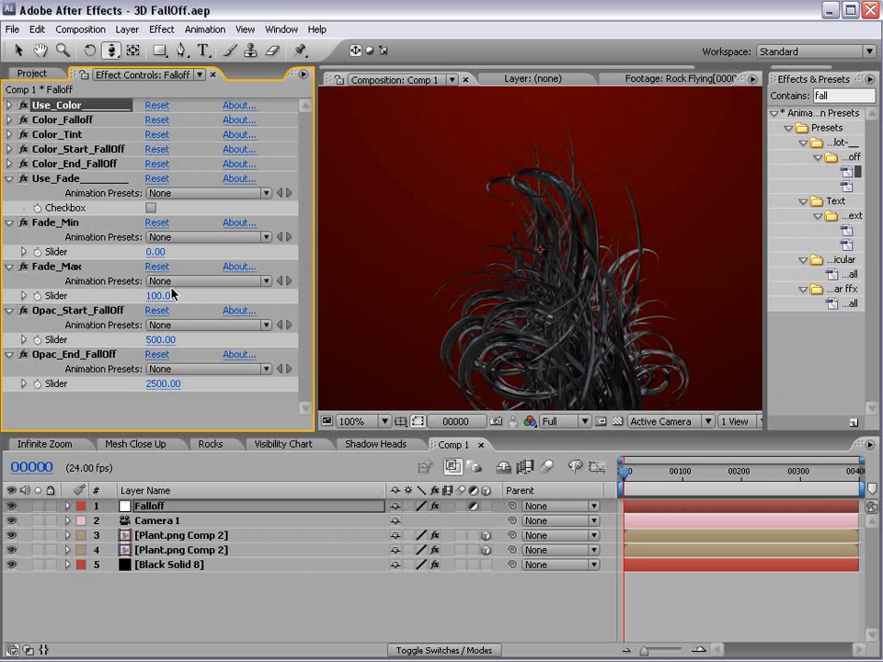
pyautogui.moveTo(489, 255); pyautogui.dragTo(359, 333)
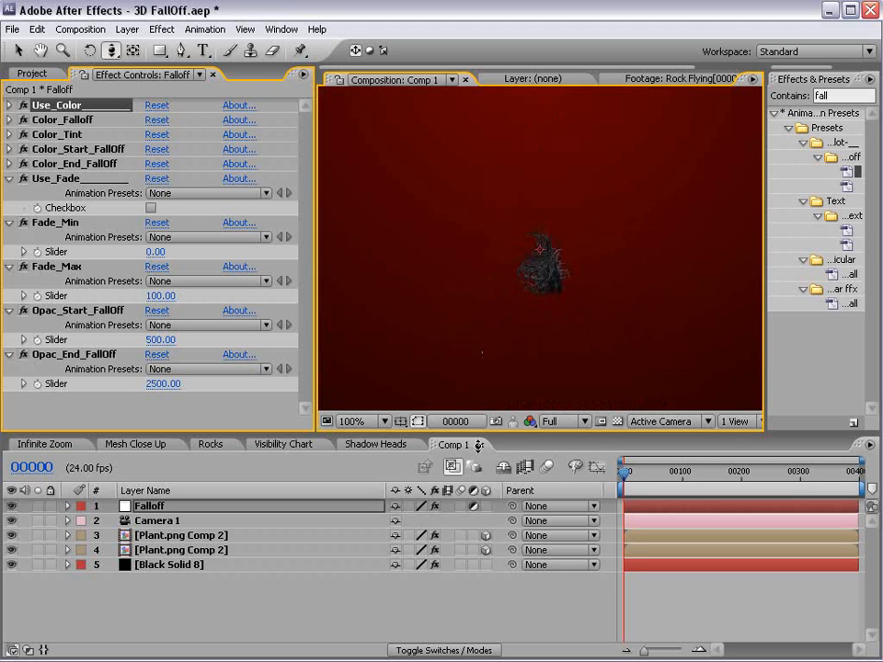
pyautogui.click(151, 209)
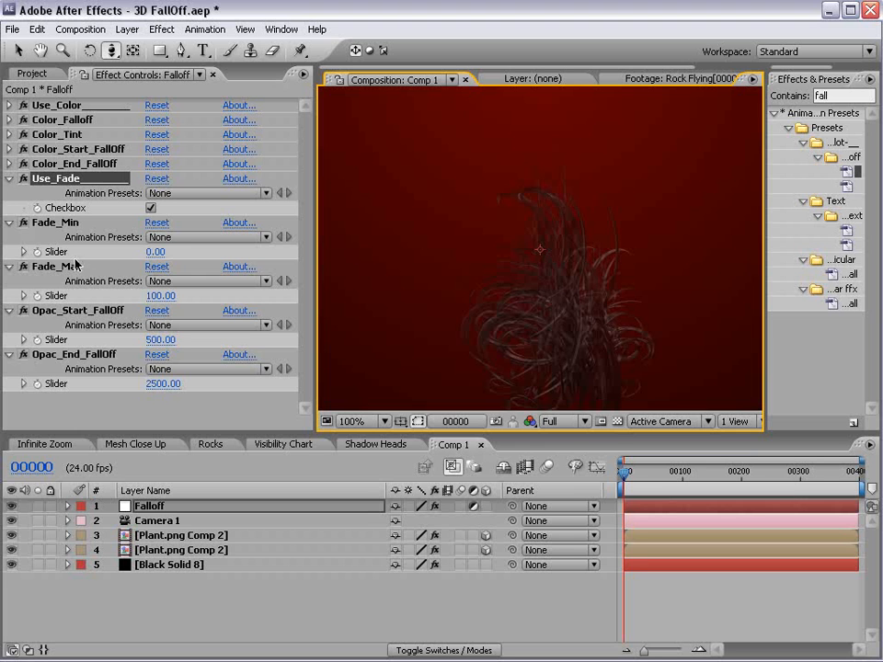
# Step: Reverse the fade range on the Falloff layer by setting Fade_Min to 100 and Fade_Max to 0
pyautogui.click(158, 258)
pyautogui.write('100')
pyautogui.press('Return')
pyautogui.click(165, 296)
pyautogui.write('0')
pyautogui.press('Return')
# Step: Dolly the camera toward and away from the plants to check the reversed opacity fade
pyautogui.moveTo(506, 288); pyautogui.dragTo(524, 286)
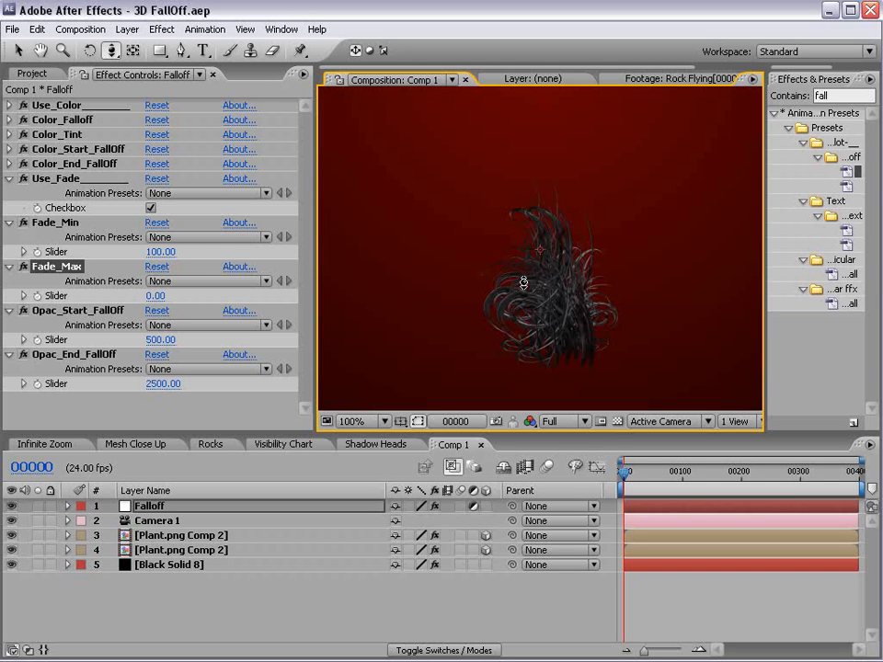
pyautogui.moveTo(578, 353); pyautogui.dragTo(581, 273)
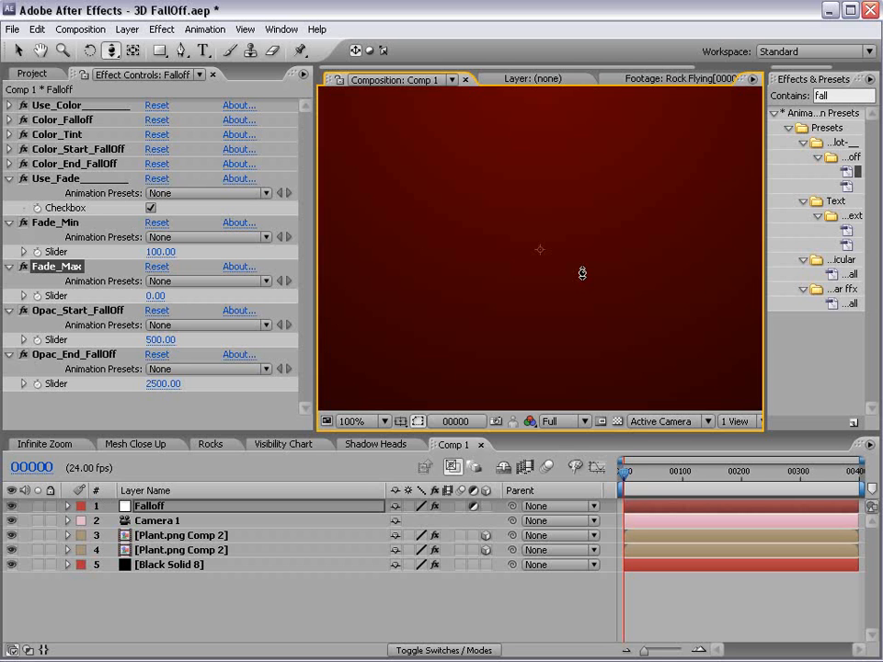
pyautogui.moveTo(515, 252); pyautogui.dragTo(526, 359)
# Step: Move the upper plant layer closer to the camera in Z to check its fade against the other plant
pyautogui.click(152, 542)
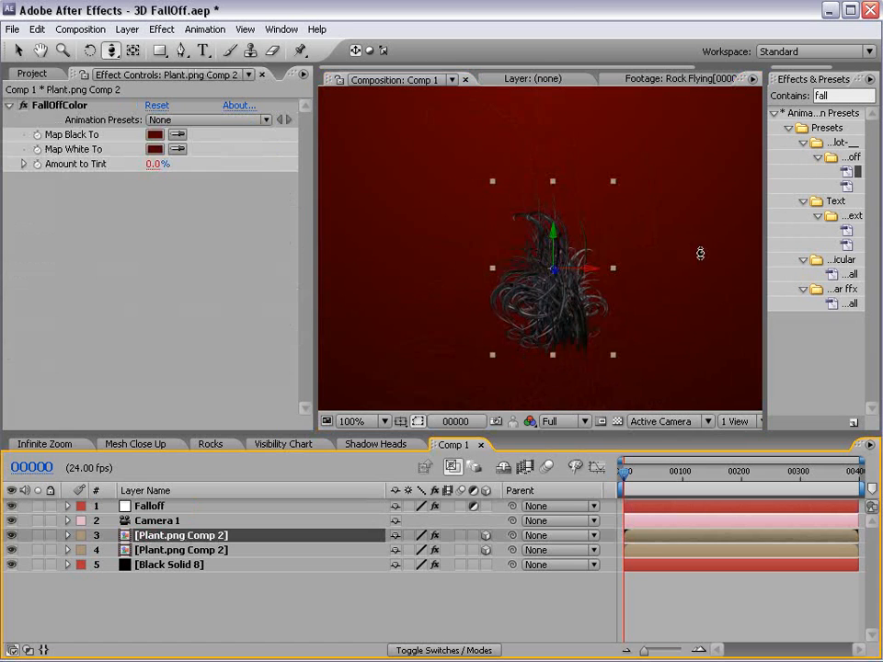
pyautogui.press('v')
pyautogui.moveTo(554, 271); pyautogui.dragTo(524, 326)
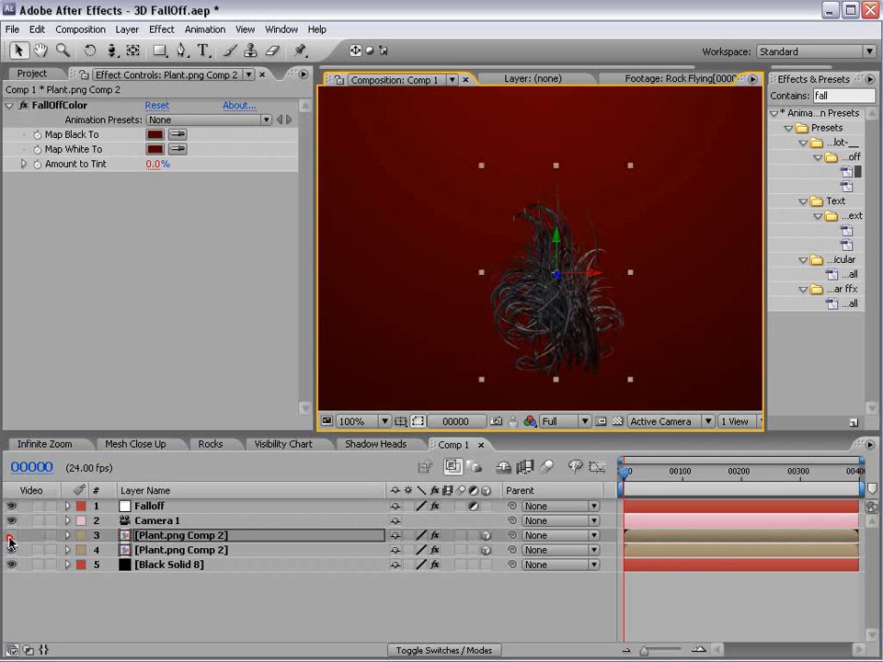
# Step: Hide both plant layers and add a text layer reading "VIDEO COPILOT" near the middle of the frame
pyautogui.moveTo(11, 535); pyautogui.dragTo(11, 552)
pyautogui.click(203, 51)
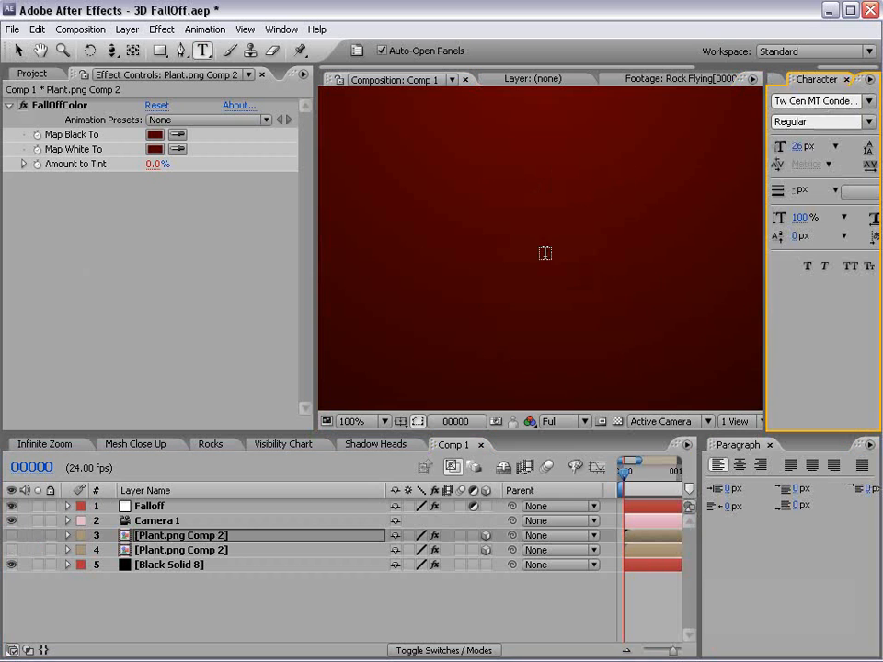
pyautogui.click(482, 258)
pyautogui.write('VIDEO COPILOT')
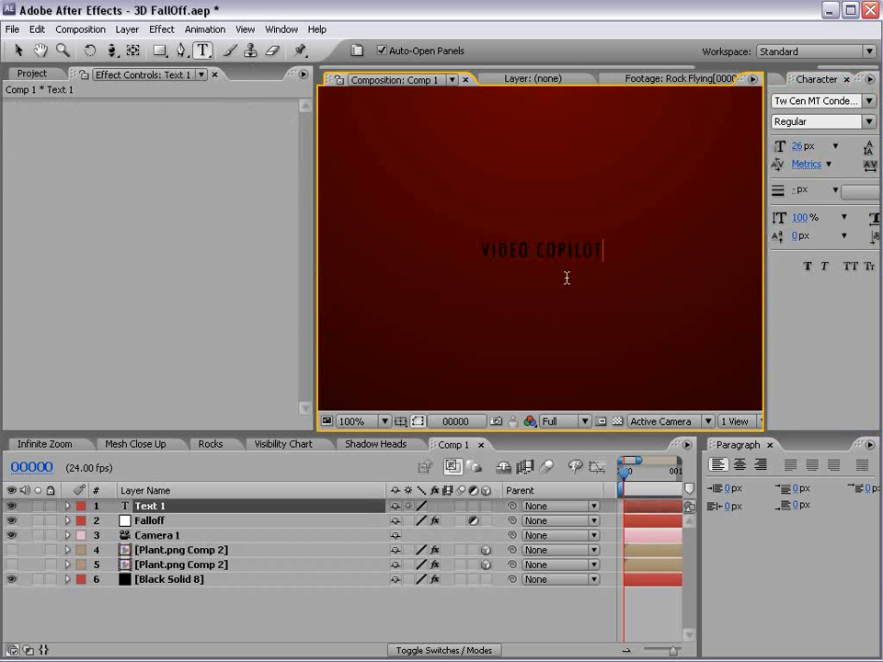
# Step: Set the fill color of the whole VIDEO COPILOT text to white (FFFFFF)
pyautogui.hotkey('ctrl', 'a')
pyautogui.moveTo(760, 233); pyautogui.dragTo(611, 238)
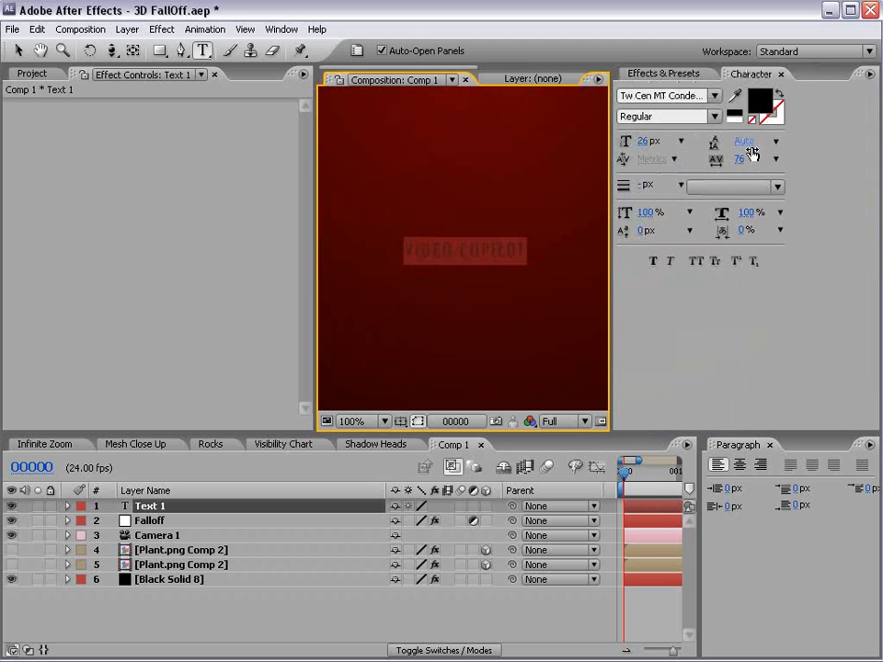
pyautogui.click(759, 101)
pyautogui.click(217, 311)
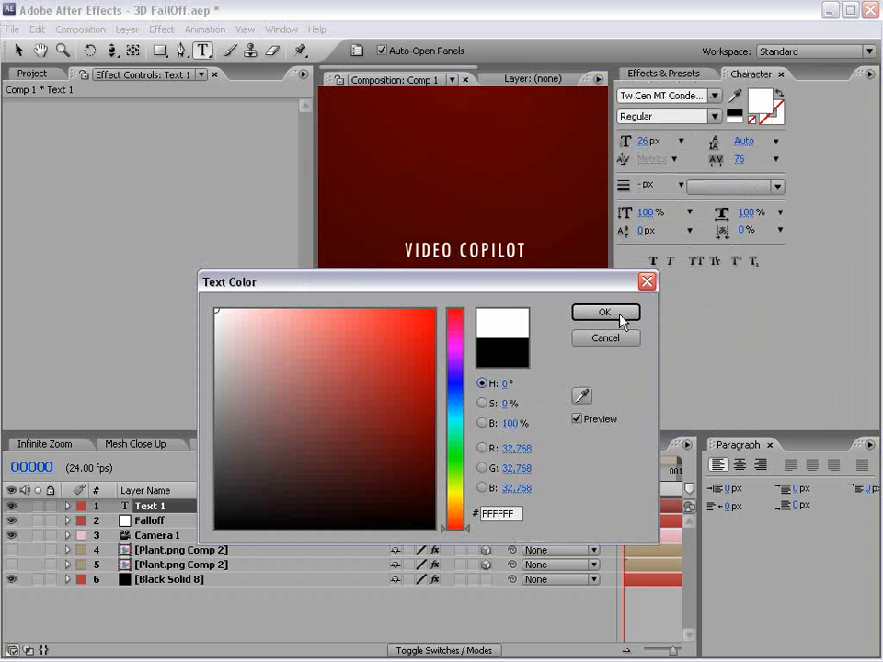
pyautogui.click(604, 312)
# Step: Enlarge the VIDEO COPILOT text and position it around the center of the frame
pyautogui.press('v')
pyautogui.click(485, 228)
pyautogui.moveTo(527, 245); pyautogui.dragTo(590, 213)
pyautogui.scroll(-1, 475, 247)
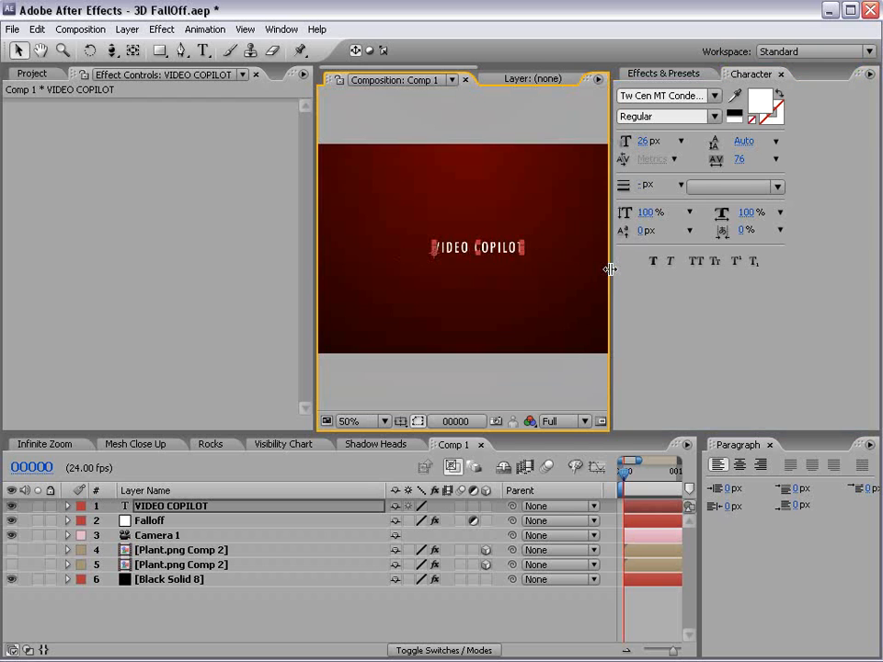
pyautogui.moveTo(610, 269); pyautogui.dragTo(781, 272)
pyautogui.moveTo(611, 241)
pyautogui.mouseDown()
pyautogui.moveTo(661, 225)
pyautogui.moveTo(604, 253)
pyautogui.mouseUp()
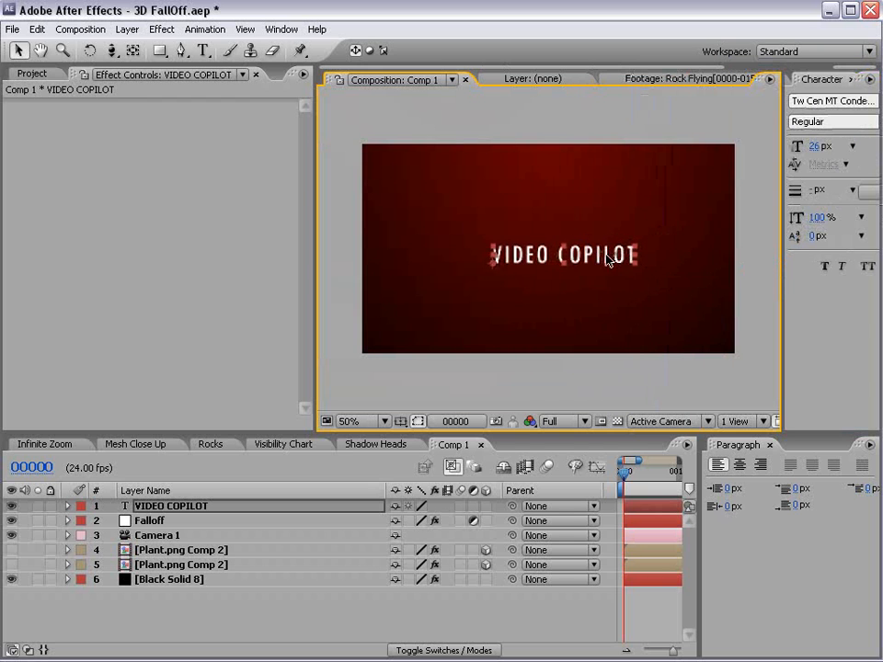
# Step: Make the VIDEO COPILOT layer 3D, search the presets for "falloff", and apply 3DFalloff_Apply_to_3D_Layers to it
pyautogui.click(486, 505)
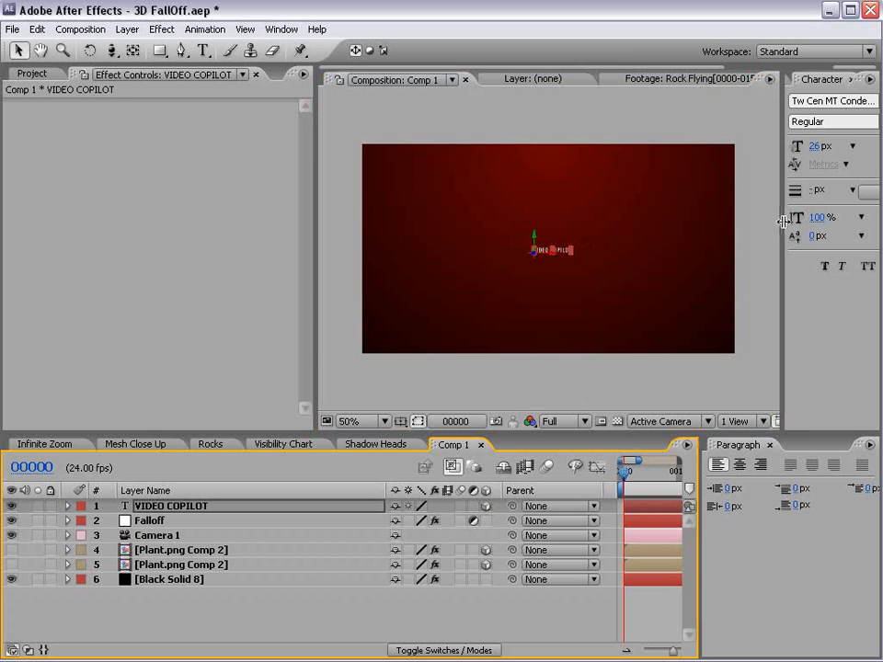
pyautogui.moveTo(782, 221); pyautogui.dragTo(699, 228)
pyautogui.hotkey('ctrl', '5')
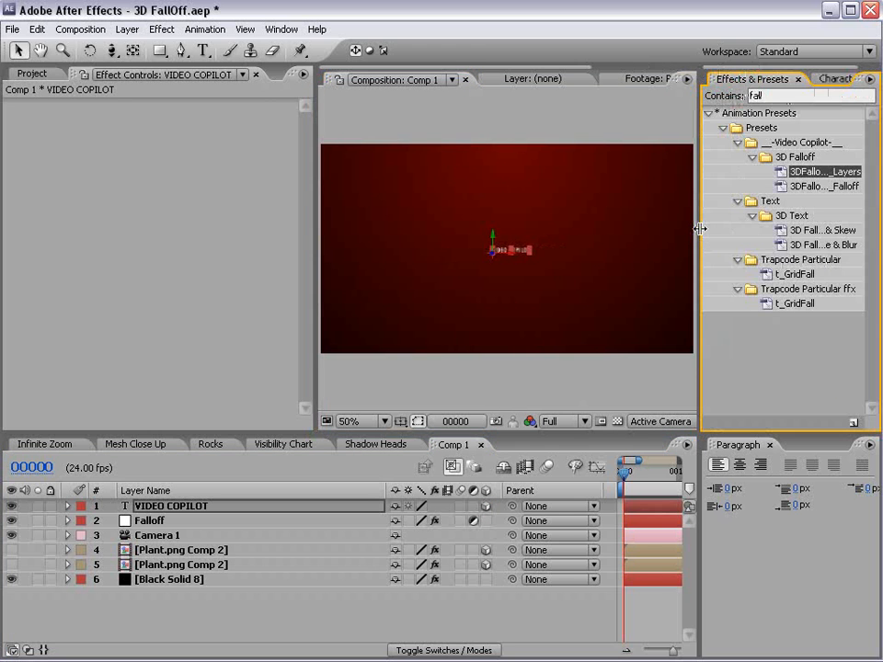
pyautogui.click(772, 95)
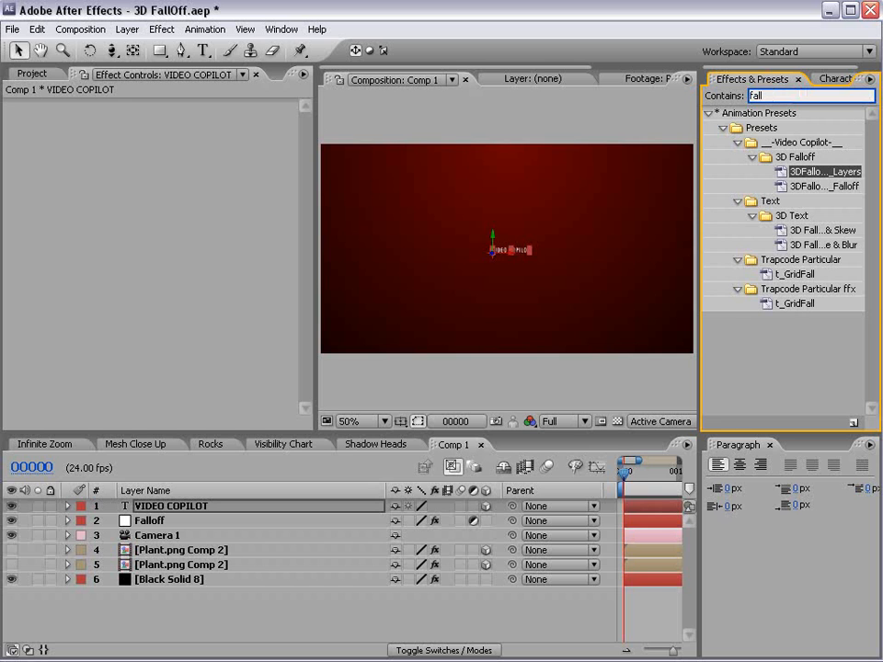
pyautogui.write('falloff')
pyautogui.moveTo(699, 212); pyautogui.dragTo(633, 214)
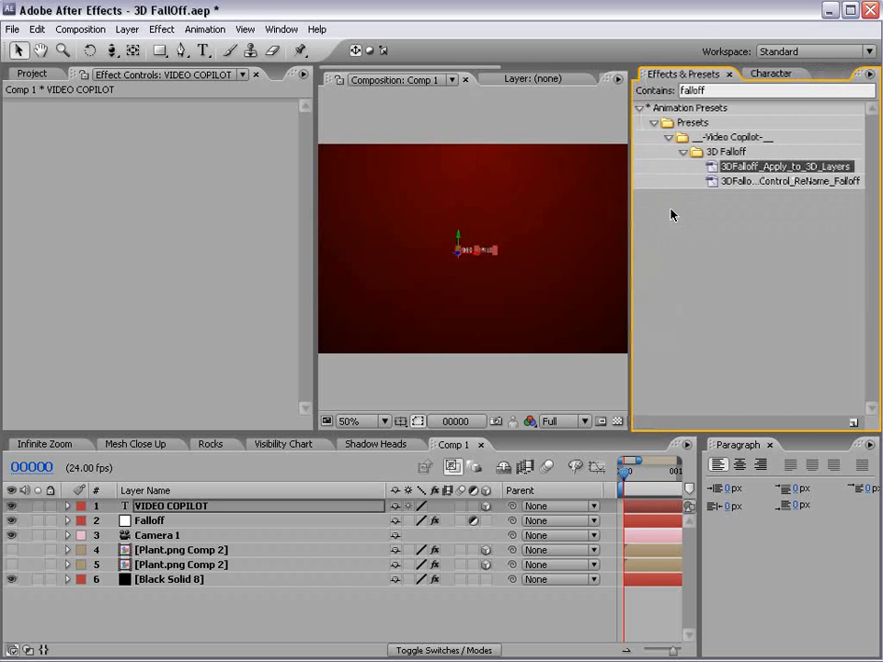
pyautogui.moveTo(793, 169); pyautogui.dragTo(182, 508)
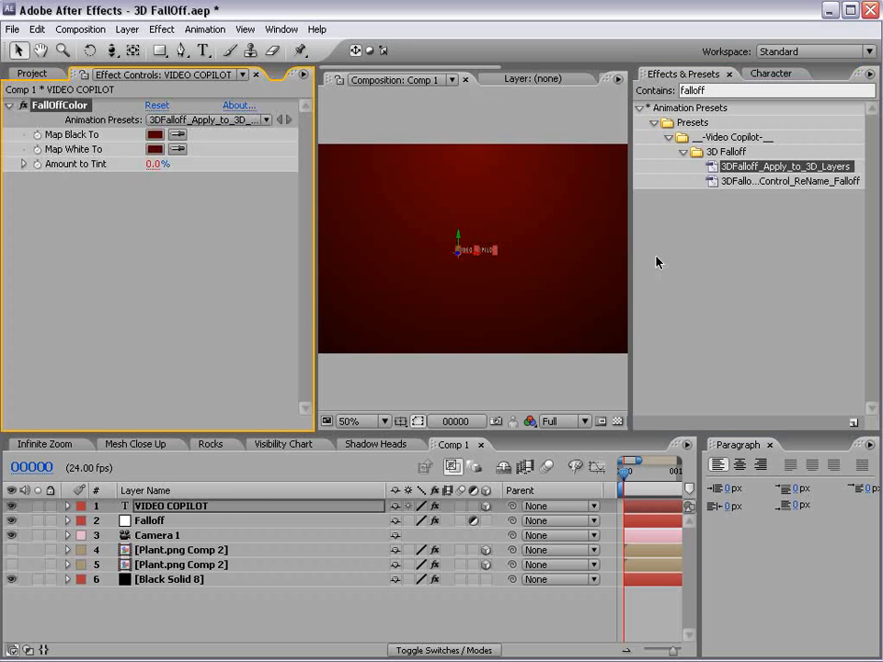
pyautogui.moveTo(635, 276); pyautogui.dragTo(752, 266)
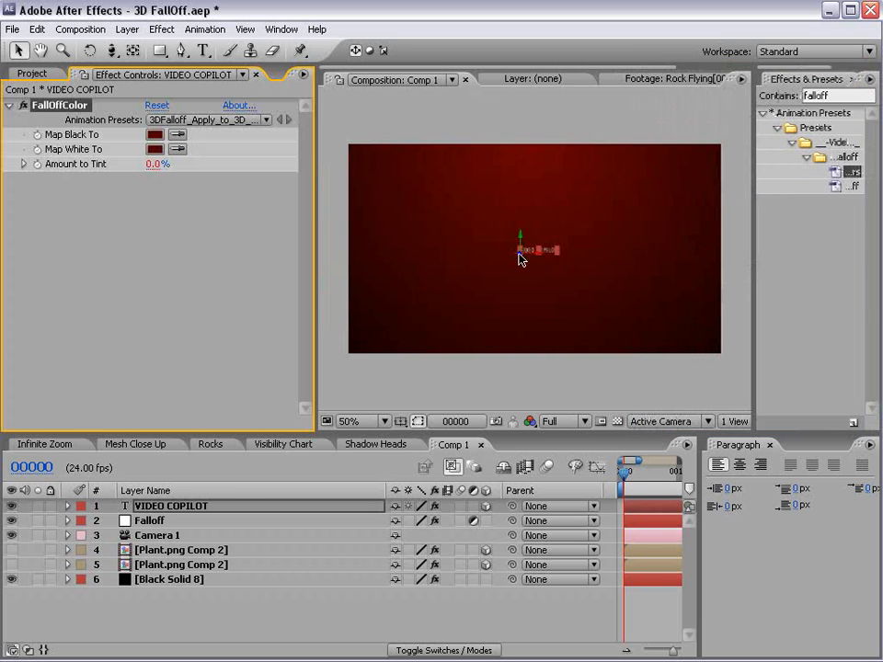
# Step: Pull the VIDEO COPILOT text toward the camera in Z and dolly the camera to check its distance-based fade
pyautogui.click(558, 251)
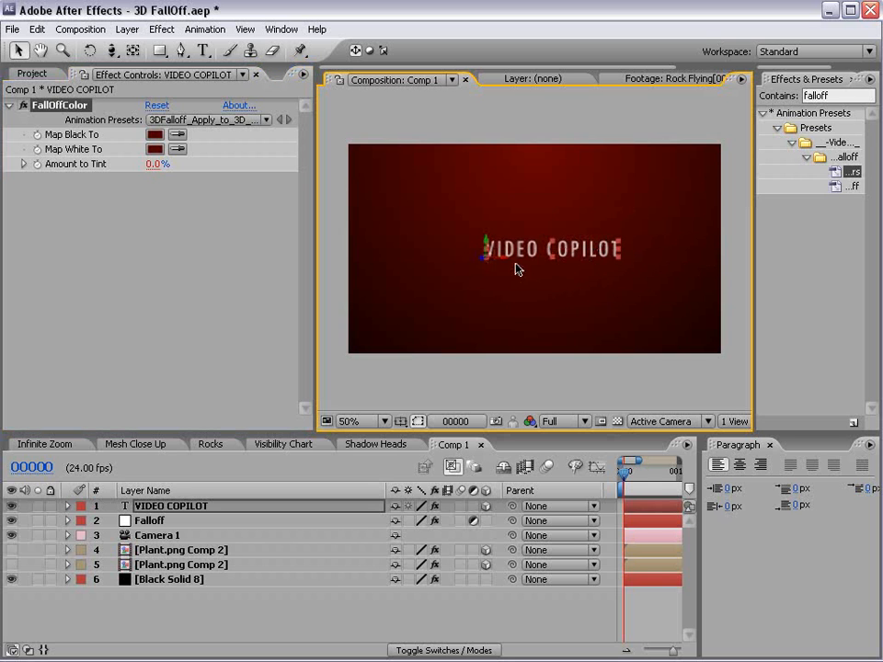
pyautogui.press('c')
pyautogui.moveTo(547, 293); pyautogui.dragTo(546, 264)
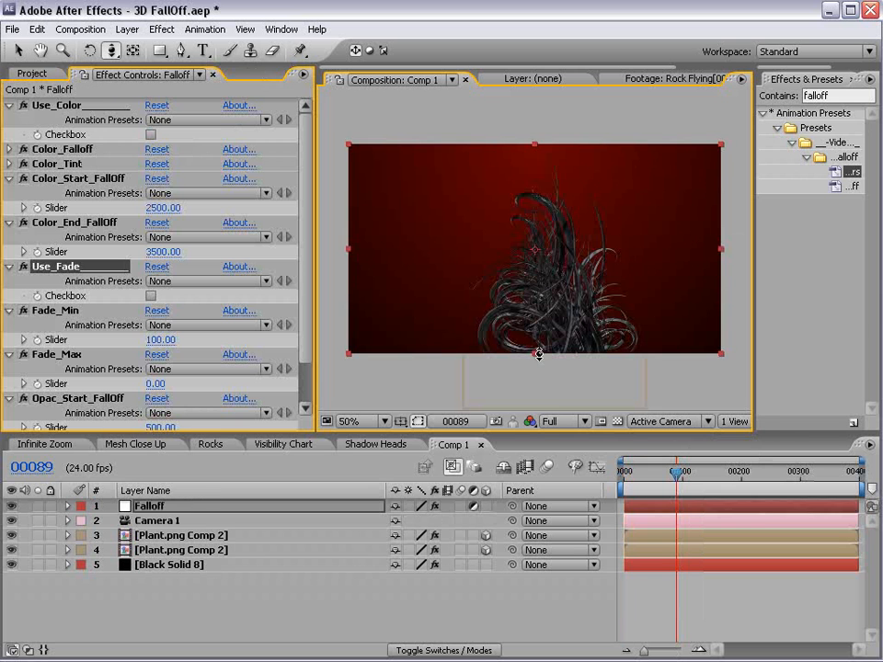
# Step: Deselect all layers in the timeline
pyautogui.click(674, 595)
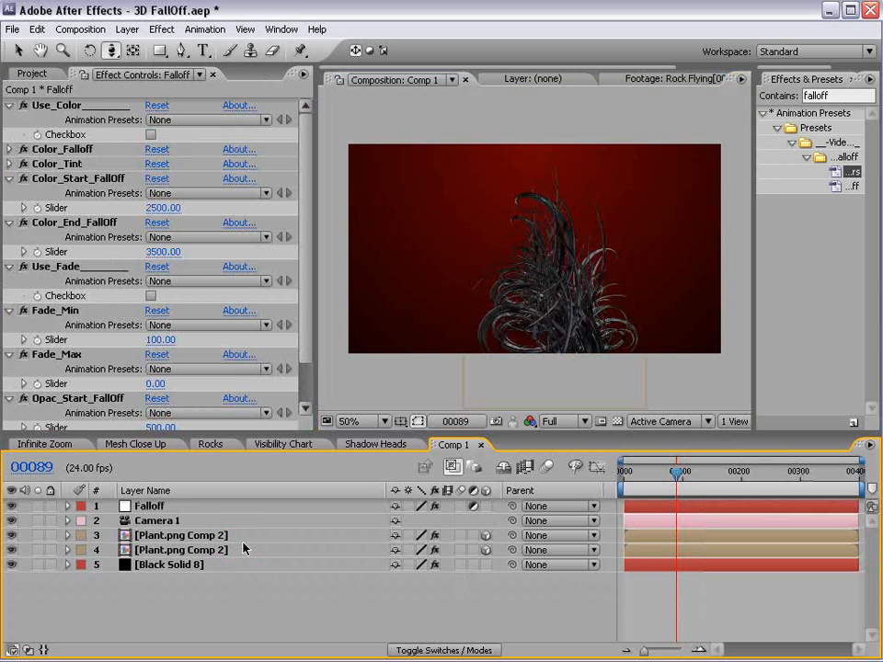
# Step: Delete the upper of the two Plant.png Comp 2 layers and select the remaining plant
pyautogui.click(205, 534)
pyautogui.press('Delete')
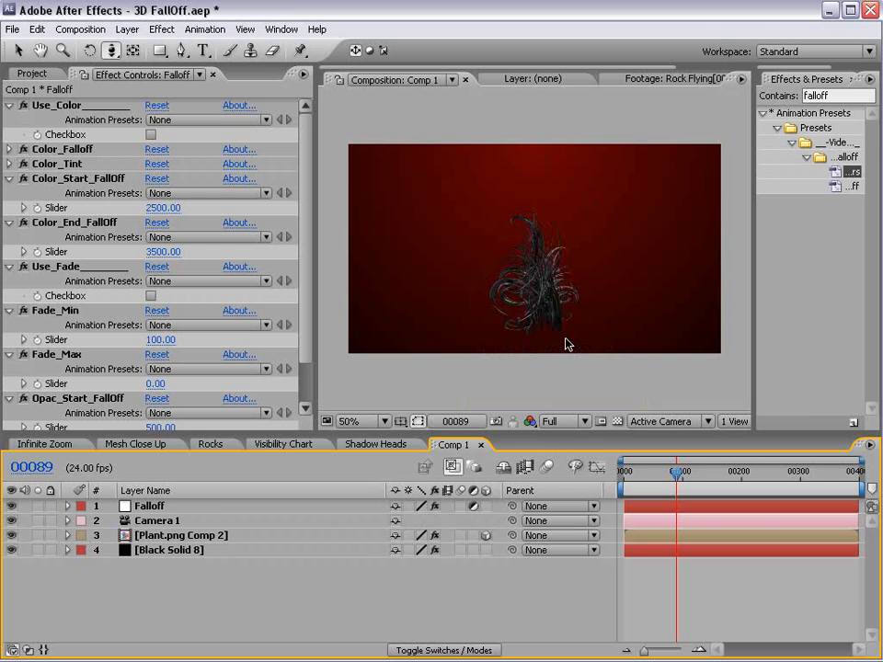
pyautogui.press('v')
pyautogui.click(541, 331)
pyautogui.click(194, 538)
pyautogui.click(524, 311)
# Step: Move the Falloff layer below Black Solid 8 in the layer stack and turn off its visibility
pyautogui.moveTo(124, 511); pyautogui.dragTo(141, 569)
pyautogui.click(11, 550)
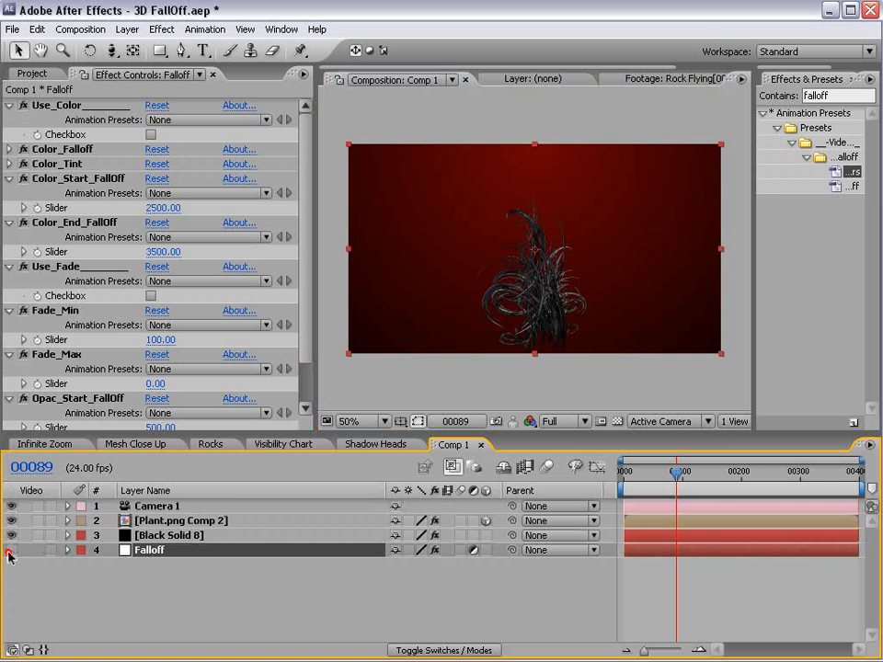
pyautogui.click(180, 559)
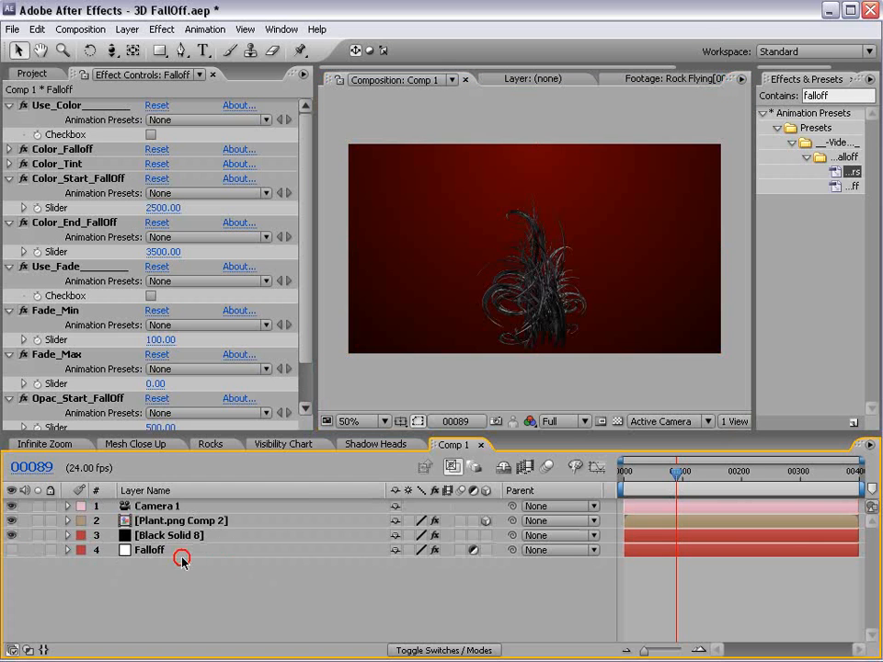
# Step: Lower the plant in the frame and place a rotated duplicate of it in the frame's lower-left corner
pyautogui.click(159, 521)
pyautogui.moveTo(559, 300); pyautogui.dragTo(524, 325)
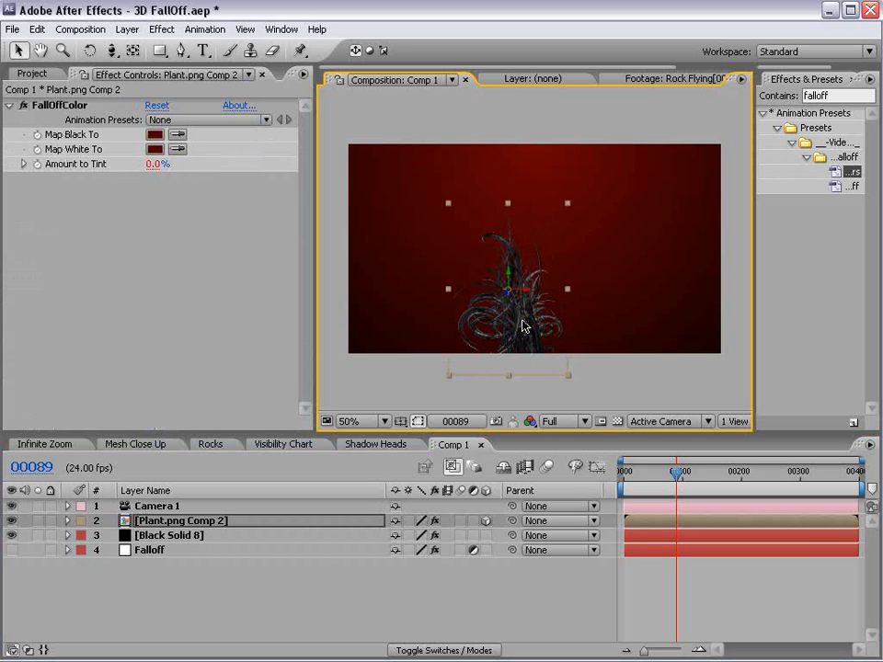
pyautogui.click(37, 29)
pyautogui.click(77, 181)
pyautogui.moveTo(507, 332); pyautogui.dragTo(659, 276)
pyautogui.press('w')
pyautogui.press('v')
pyautogui.moveTo(605, 332); pyautogui.dragTo(361, 347)
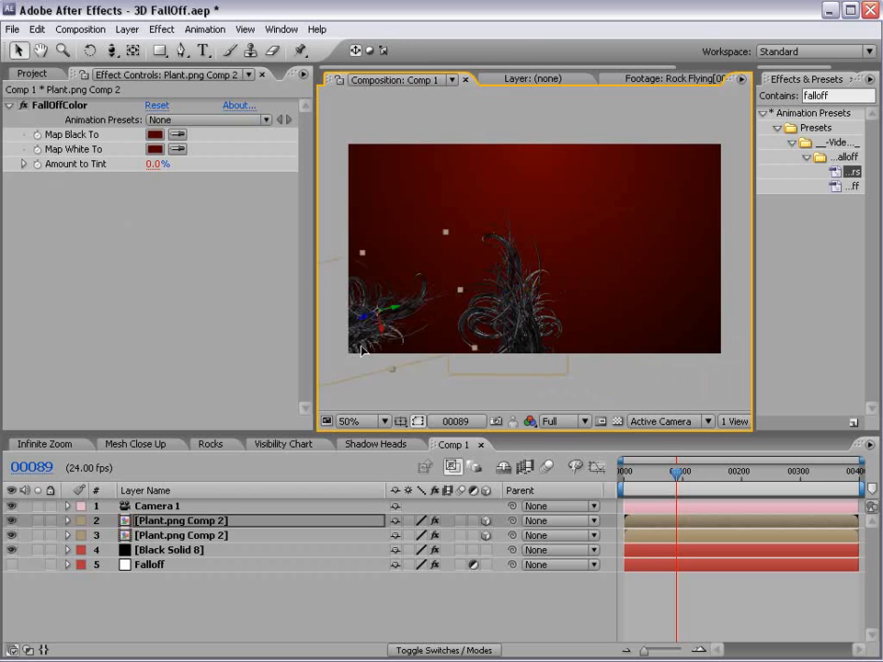
# Step: Rotate the middle plant so it leans to the left and push it back in Z
pyautogui.click(510, 336)
pyautogui.press('w')
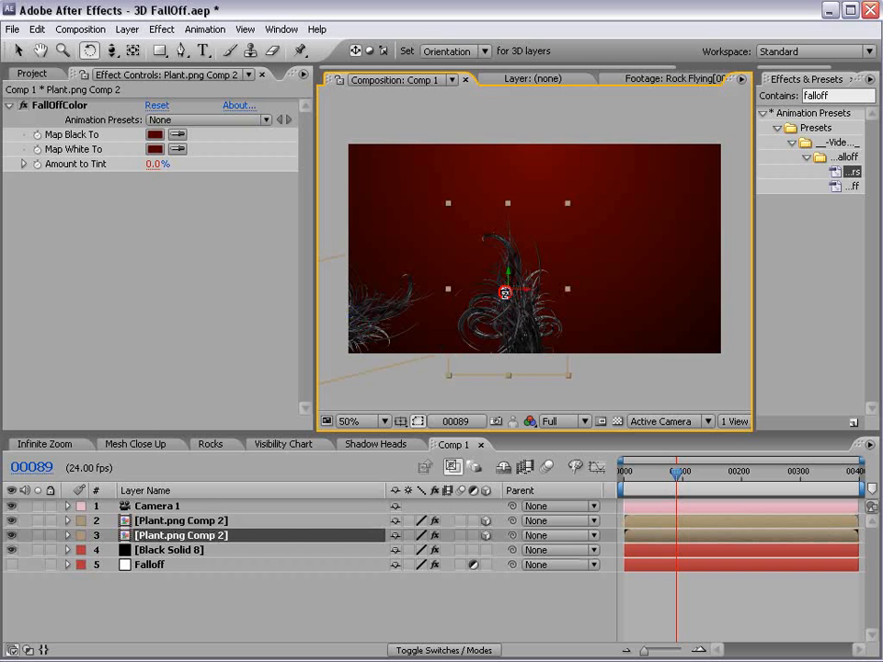
pyautogui.moveTo(505, 292); pyautogui.dragTo(510, 251)
pyautogui.press('v')
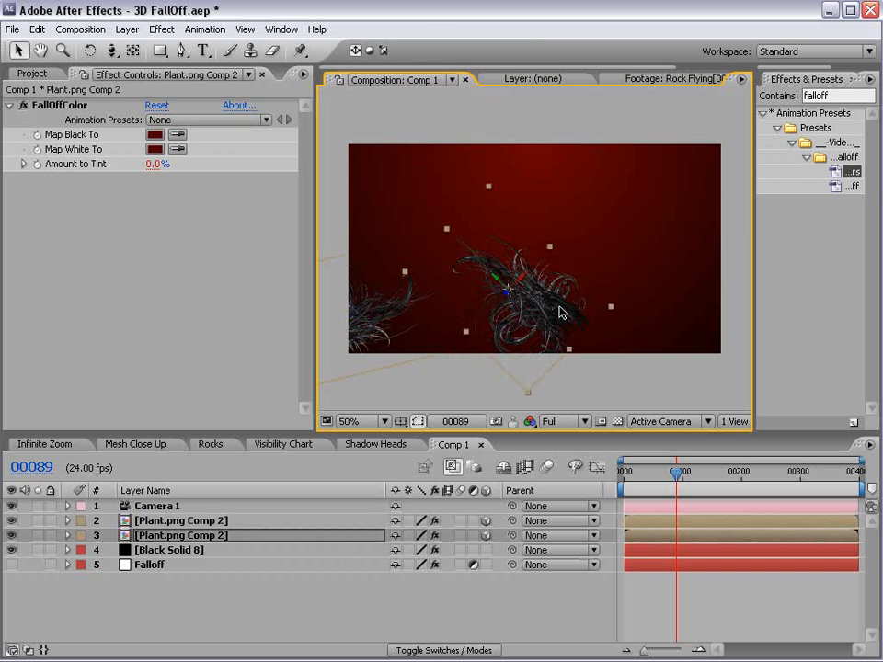
pyautogui.moveTo(507, 293); pyautogui.dragTo(613, 39)
# Step: Shift the lower-left plant farther into the frame and adjust the middle plant's orientation and position
pyautogui.click(358, 322)
pyautogui.moveTo(359, 322); pyautogui.dragTo(410, 326)
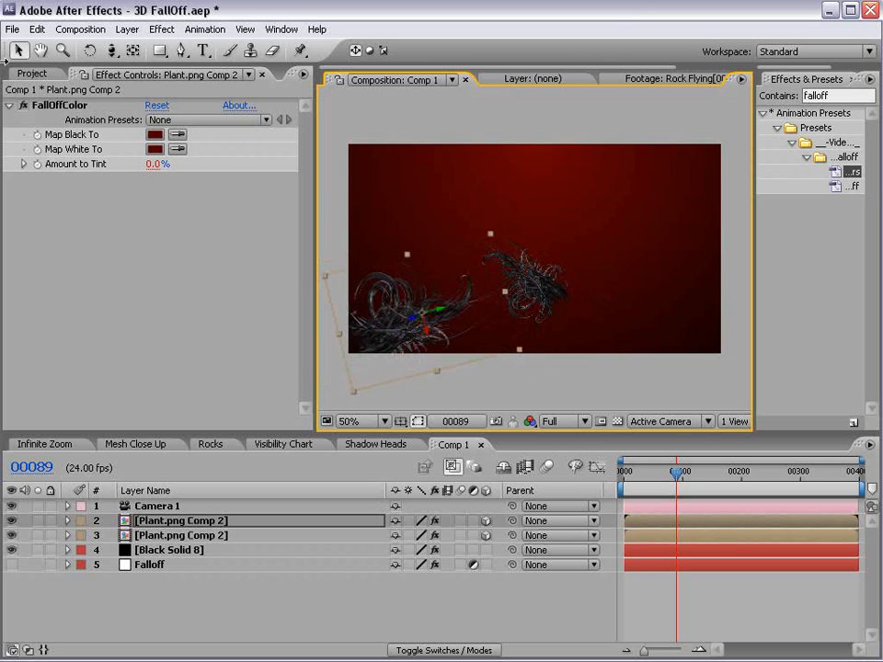
pyautogui.press('w')
pyautogui.click(537, 292)
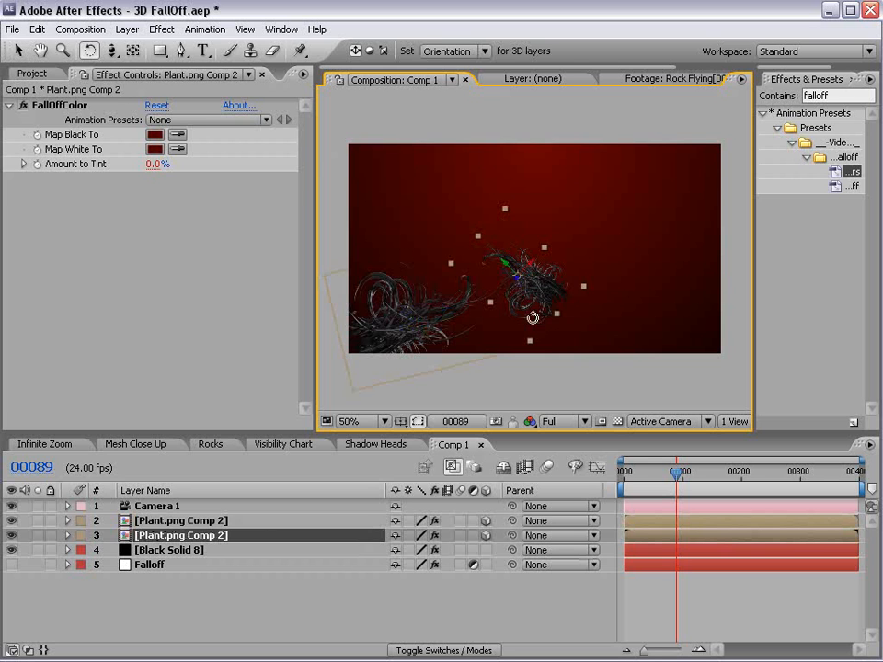
pyautogui.moveTo(518, 276); pyautogui.dragTo(545, 293)
pyautogui.press('v')
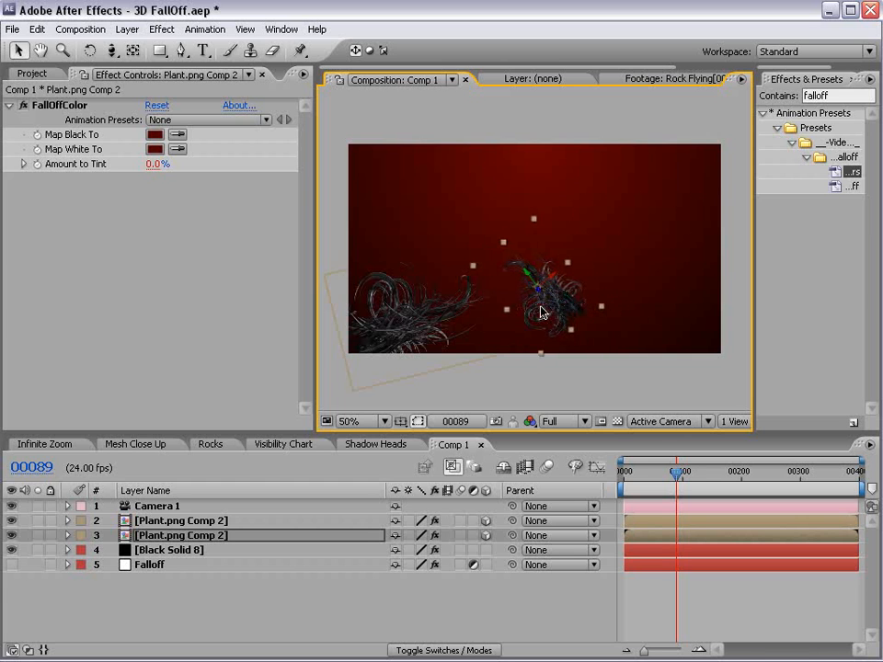
# Step: Duplicate the middle plant, place the copy at the right of the frame, and rotate it to a different orientation
pyautogui.hotkey('ctrl', 'd')
pyautogui.moveTo(538, 314); pyautogui.dragTo(602, 331)
pyautogui.press('w')
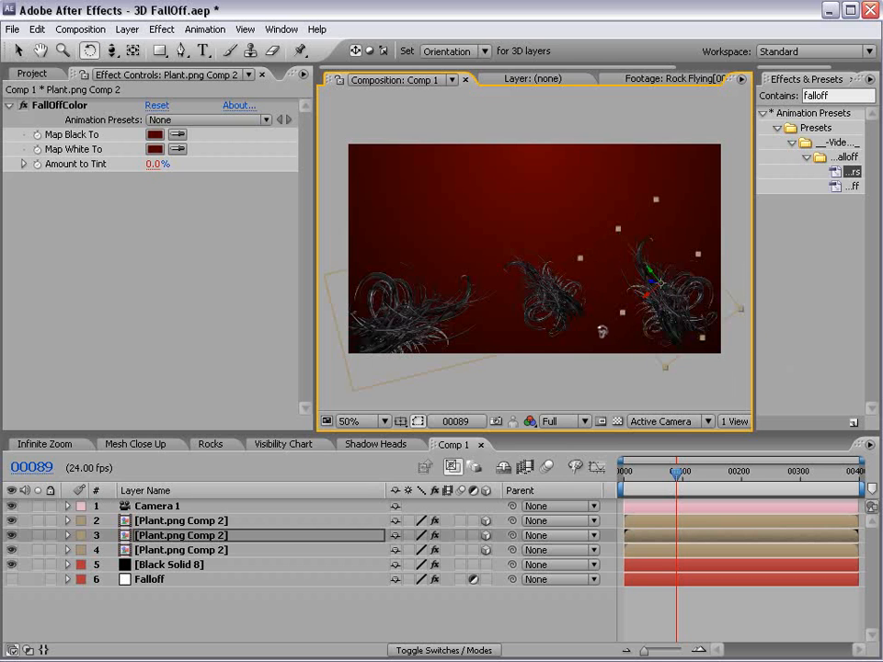
pyautogui.moveTo(651, 280); pyautogui.dragTo(516, 259)
pyautogui.press('v')
# Step: Add three more plant duplicates and spread them to fill the middle and right of the frame
pyautogui.hotkey('ctrl', 'd')
pyautogui.hotkey('ctrl', 'd')
pyautogui.moveTo(558, 296); pyautogui.dragTo(622, 307)
pyautogui.hotkey('ctrl', 'd')
pyautogui.press('w')
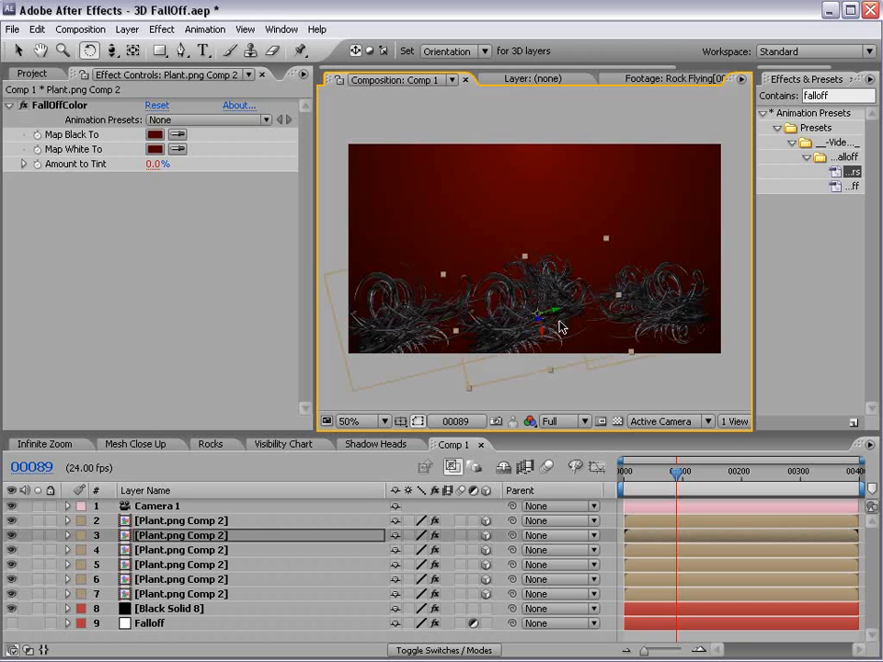
# Step: Duplicate the selected plant twice more, rotating and placing the copies farther back between the left and middle plants
pyautogui.hotkey('ctrl', 'd')
pyautogui.press('v')
pyautogui.moveTo(536, 312); pyautogui.dragTo(456, 173)
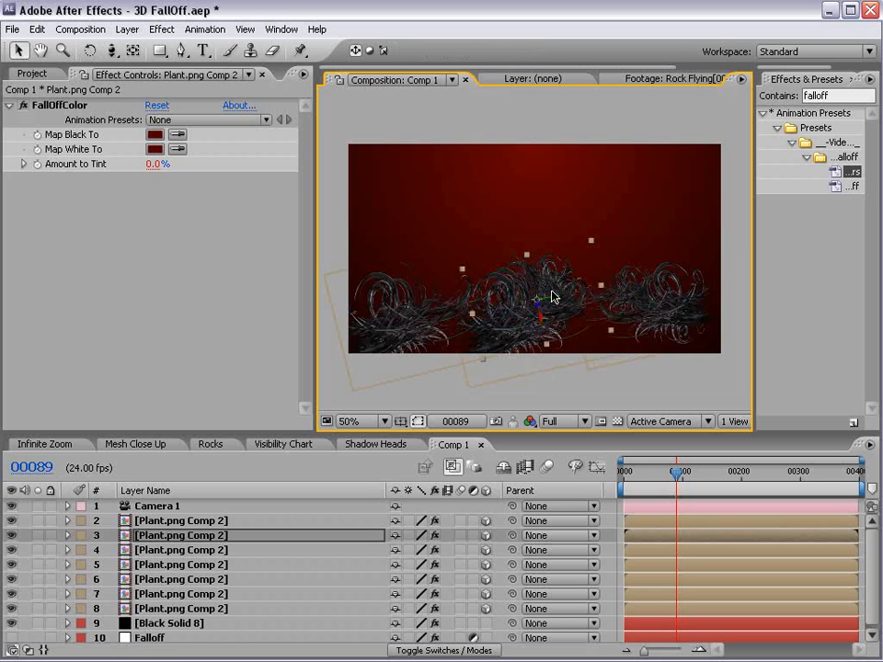
pyautogui.press('w')
pyautogui.moveTo(536, 299); pyautogui.dragTo(469, 276)
pyautogui.press('v')
pyautogui.hotkey('ctrl', 'd')
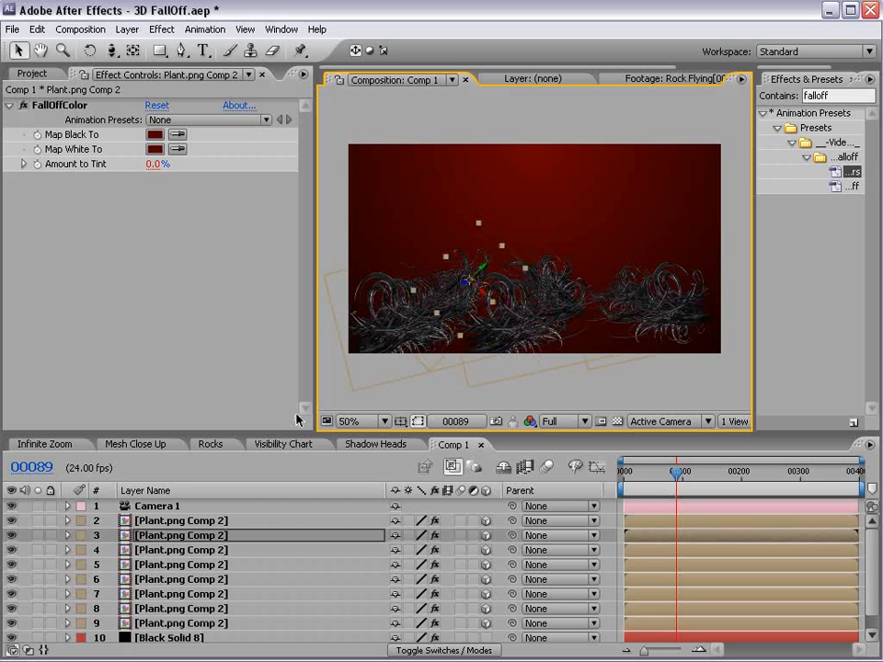
# Step: Duplicate all eight Plant.png Comp 2 layers together
pyautogui.moveTo(296, 431); pyautogui.dragTo(296, 356)
pyautogui.click(260, 614)
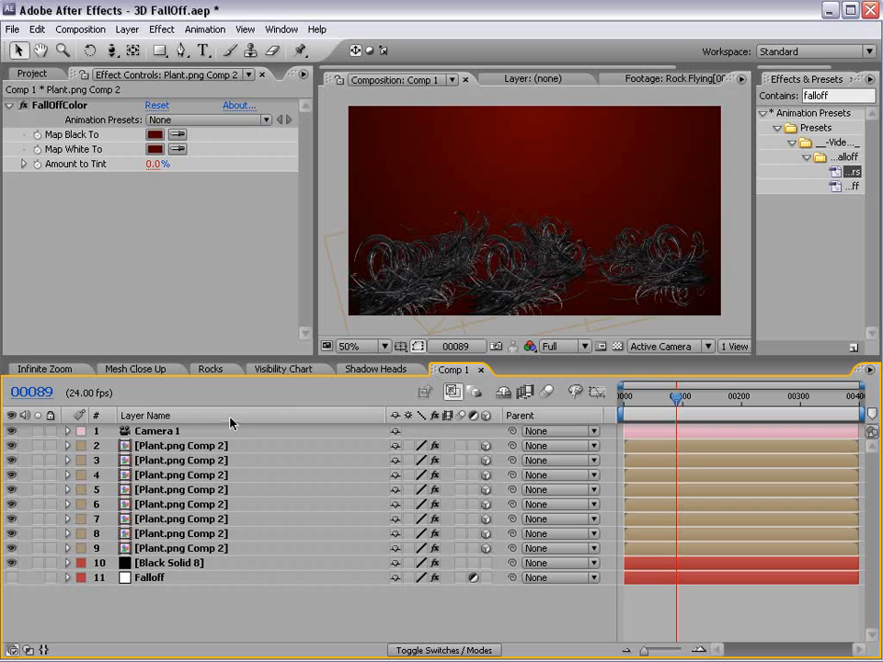
pyautogui.click(207, 447)
pyautogui.keyDown('shift'); pyautogui.click(211, 551); pyautogui.keyUp('shift')
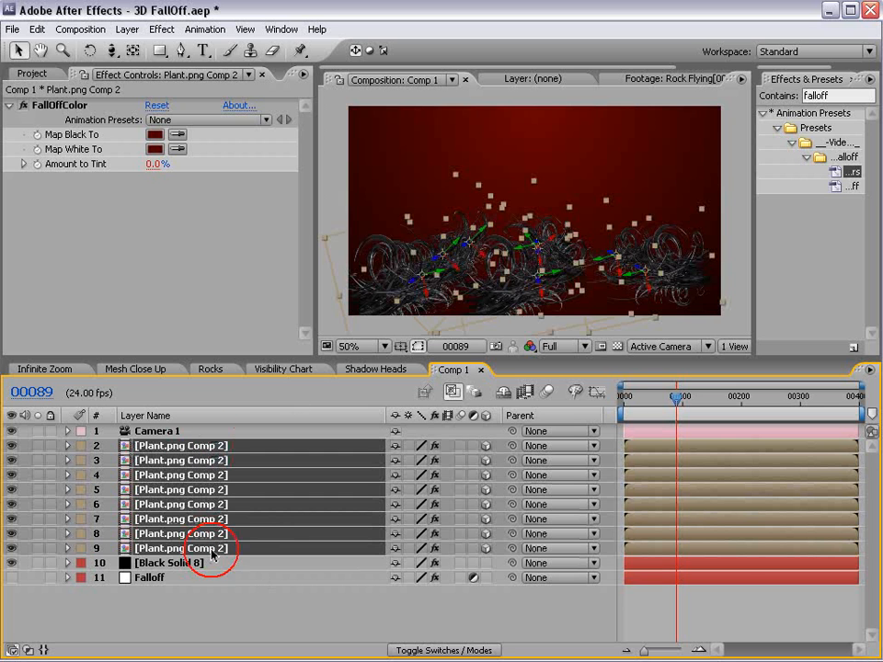
pyautogui.click(37, 29)
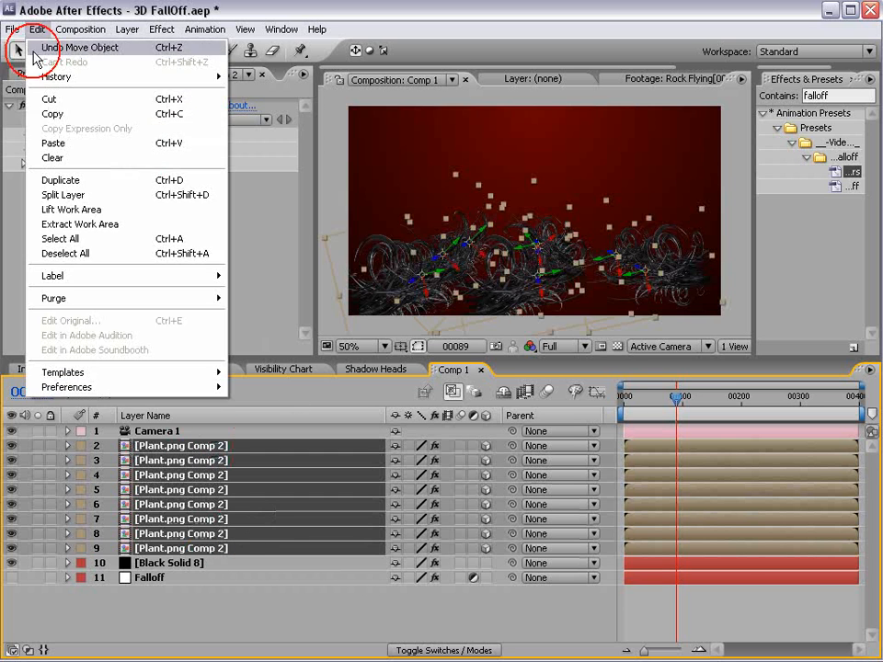
pyautogui.click(107, 181)
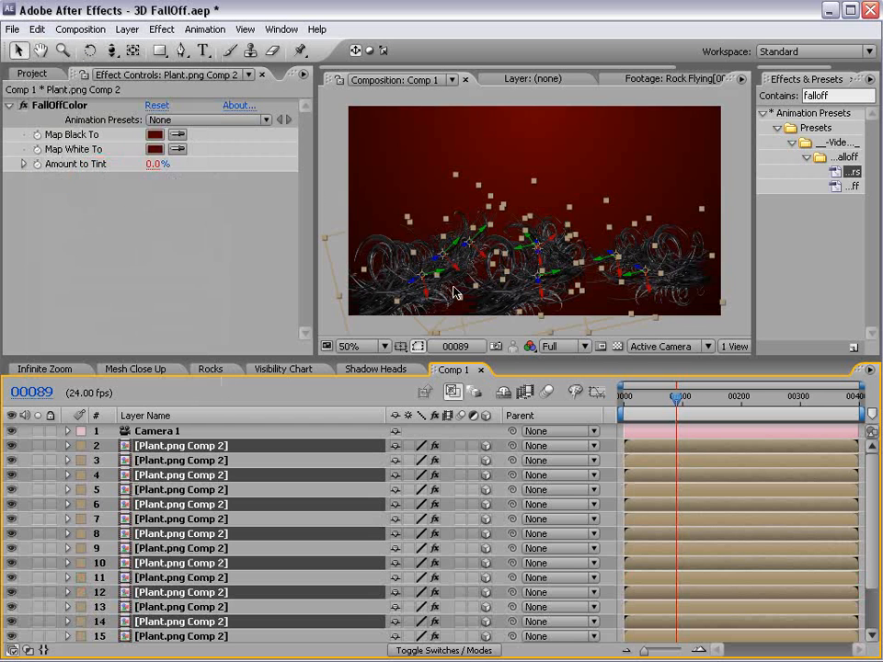
# Step: Switch to World Axis mode and push the duplicated plant layers back in Z behind the originals
pyautogui.click(367, 50)
pyautogui.click(368, 51)
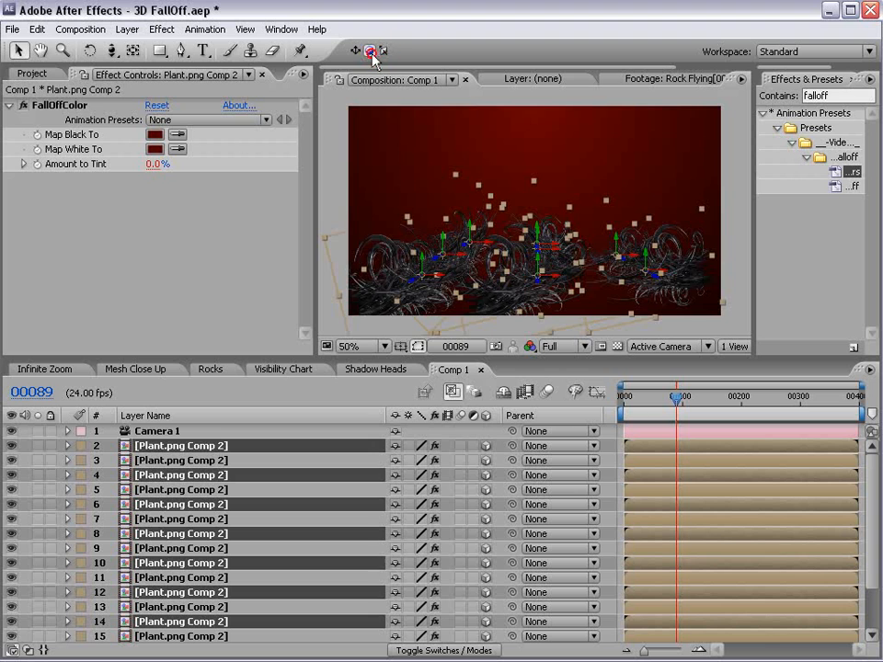
pyautogui.click(355, 52)
pyautogui.scroll(1, 535, 257)
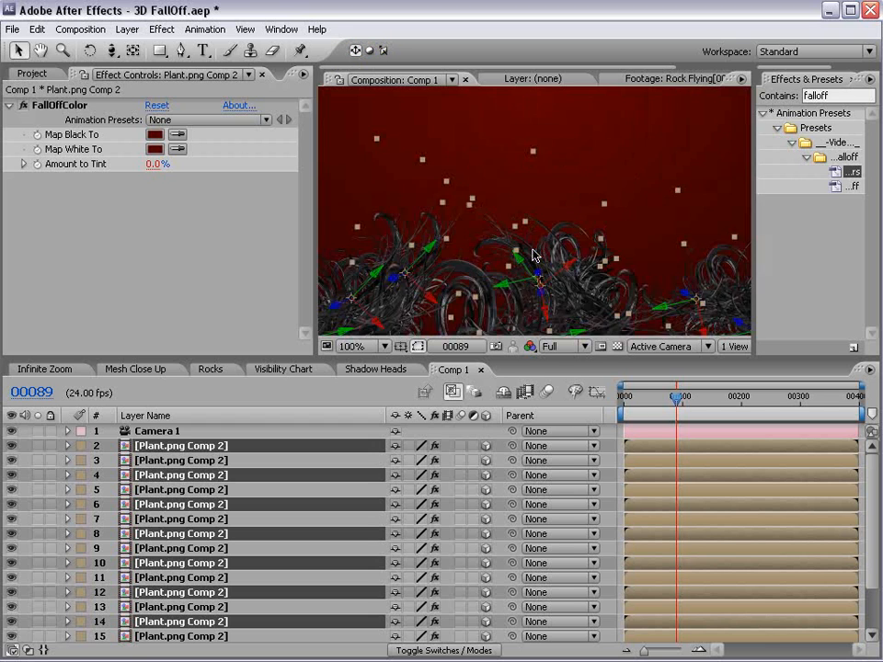
pyautogui.press('space')
pyautogui.moveTo(415, 268); pyautogui.dragTo(456, 186)
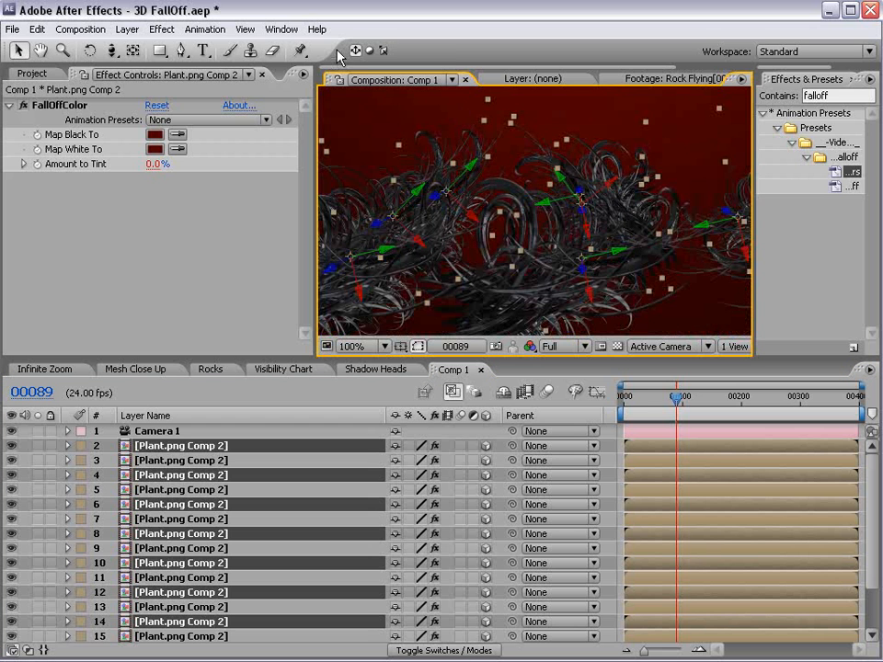
pyautogui.click(369, 51)
pyautogui.press('space')
pyautogui.scroll(-2, 534, 266)
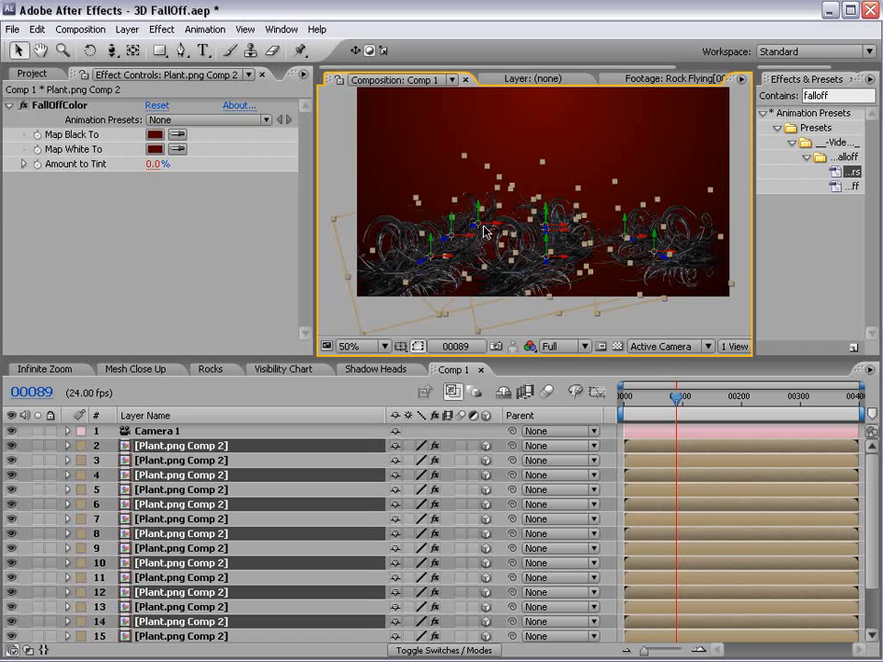
pyautogui.moveTo(480, 230); pyautogui.dragTo(510, 148)
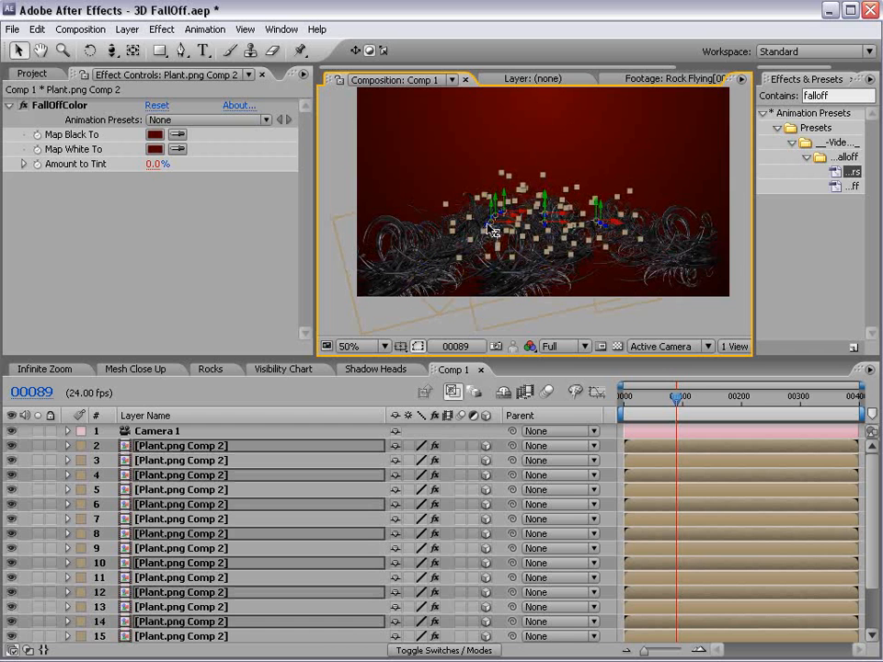
# Step: Duplicate the selected plant group again, bring the copies toward the camera, and rotate them for variation
pyautogui.hotkey('ctrl', 'd')
pyautogui.moveTo(473, 242); pyautogui.dragTo(460, 272)
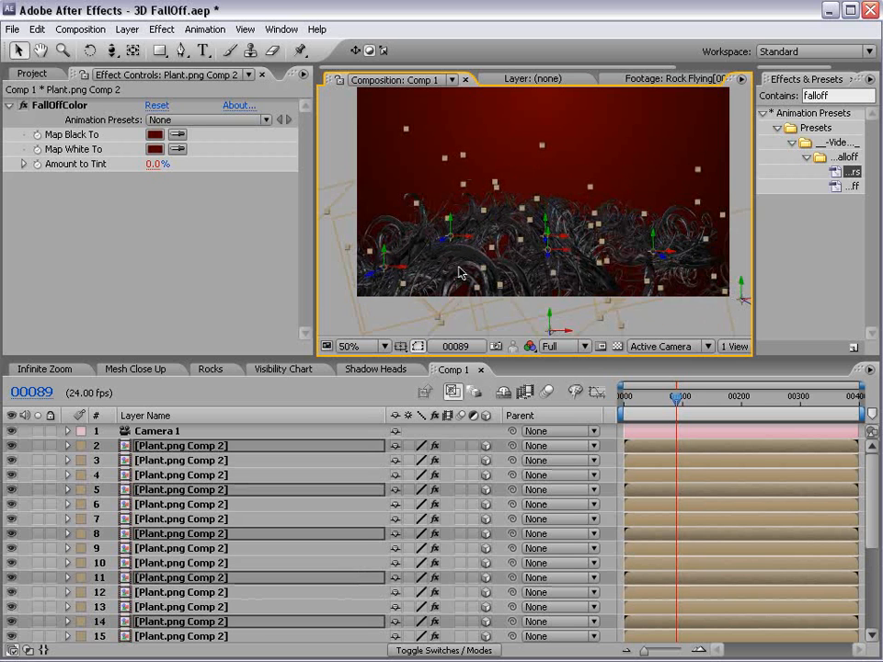
pyautogui.press('w')
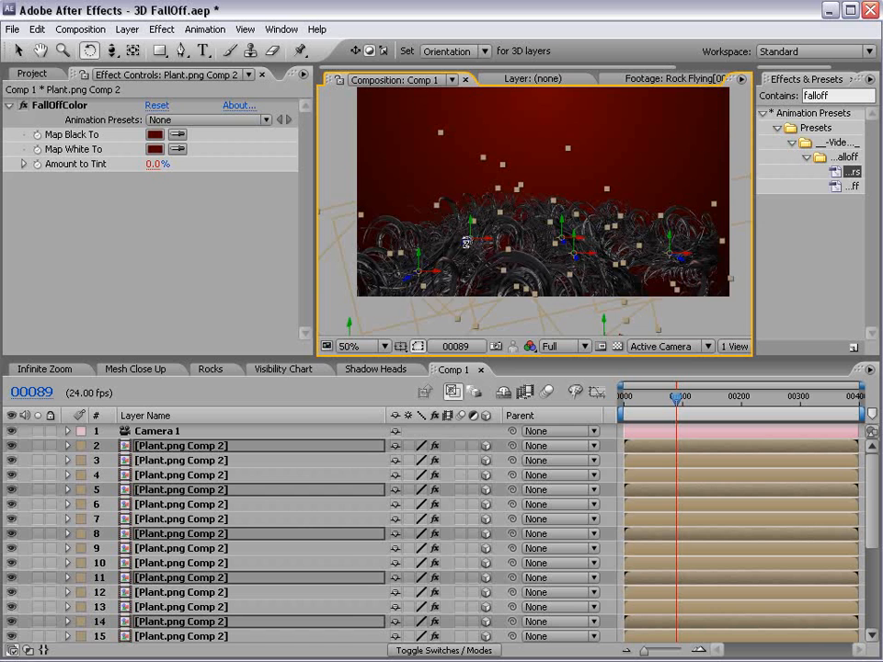
pyautogui.moveTo(466, 239)
pyautogui.mouseDown()
pyautogui.moveTo(467, 223)
pyautogui.moveTo(475, 246)
pyautogui.mouseUp()
pyautogui.press('v')
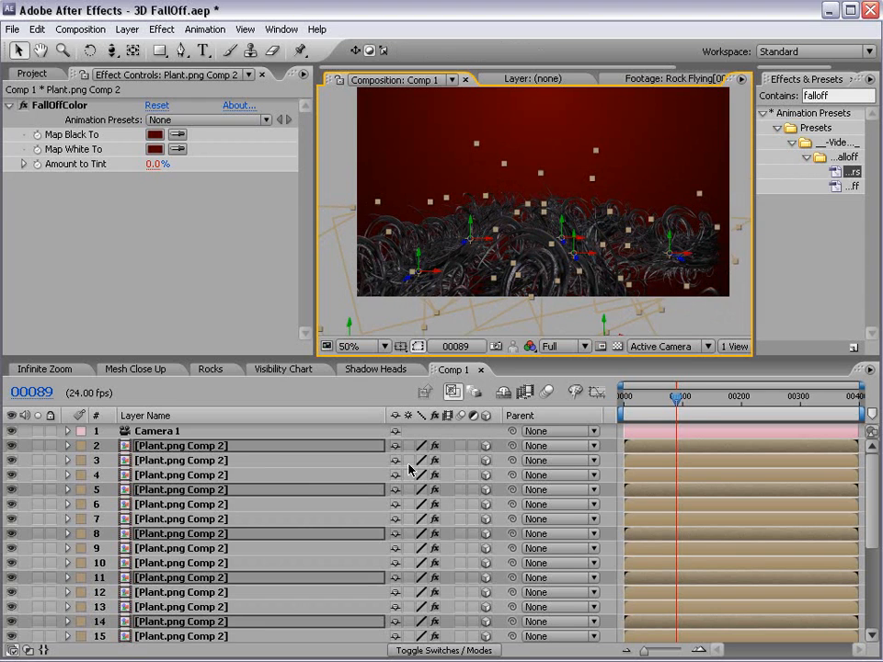
# Step: Set the scale of the selected plant copies to 120% and collapse their scale properties
pyautogui.press('s')
pyautogui.moveTo(261, 356); pyautogui.dragTo(305, 220)
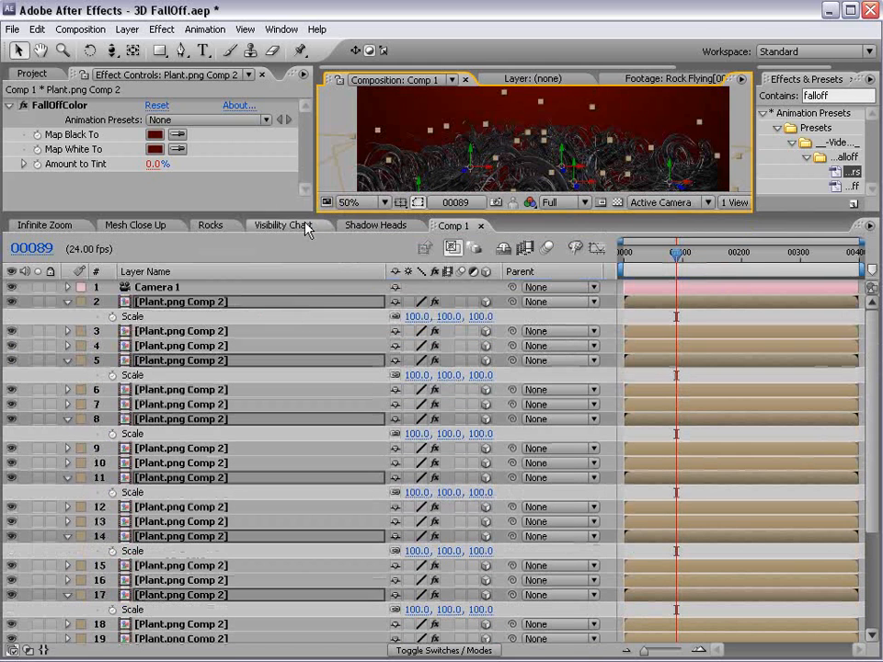
pyautogui.moveTo(452, 317); pyautogui.dragTo(470, 315)
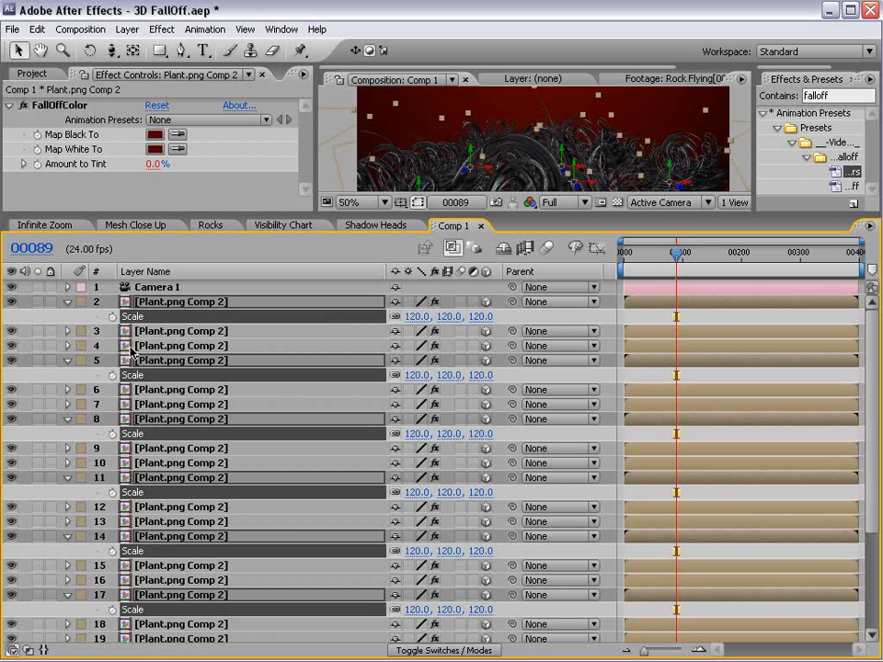
pyautogui.click(68, 302)
# Step: Mark all Plant.png Comp 2 layers, 2 through 25, as shy
pyautogui.click(171, 301)
pyautogui.click(173, 315)
pyautogui.click(178, 301)
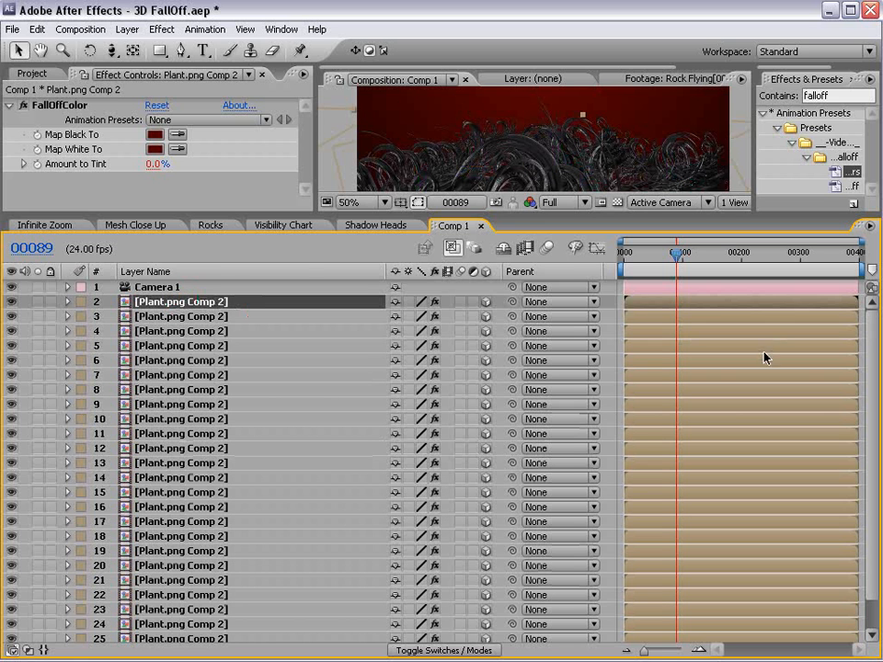
pyautogui.scroll(-2, 861, 452)
pyautogui.keyDown('shift'); pyautogui.click(170, 605); pyautogui.keyUp('shift')
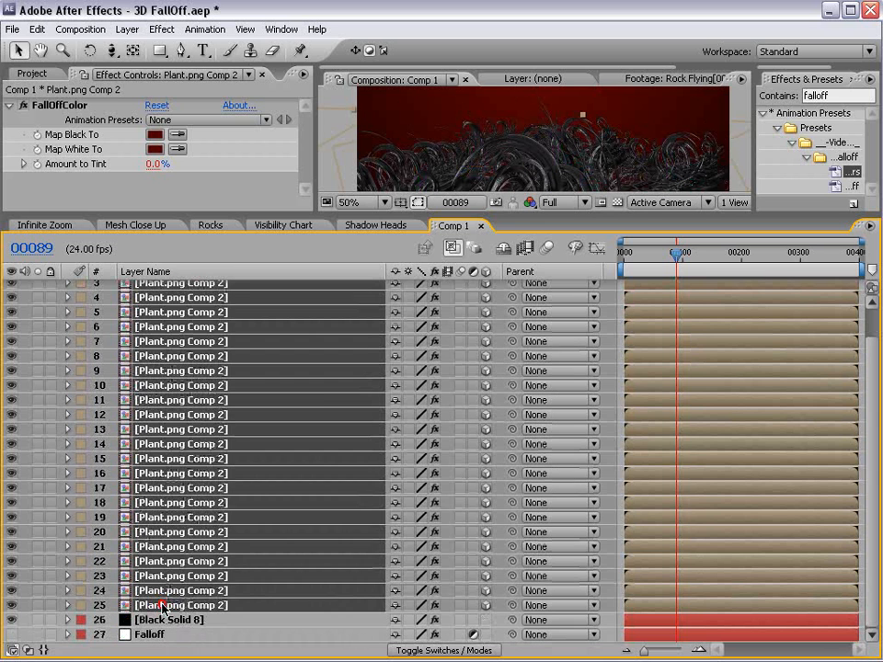
pyautogui.click(394, 285)
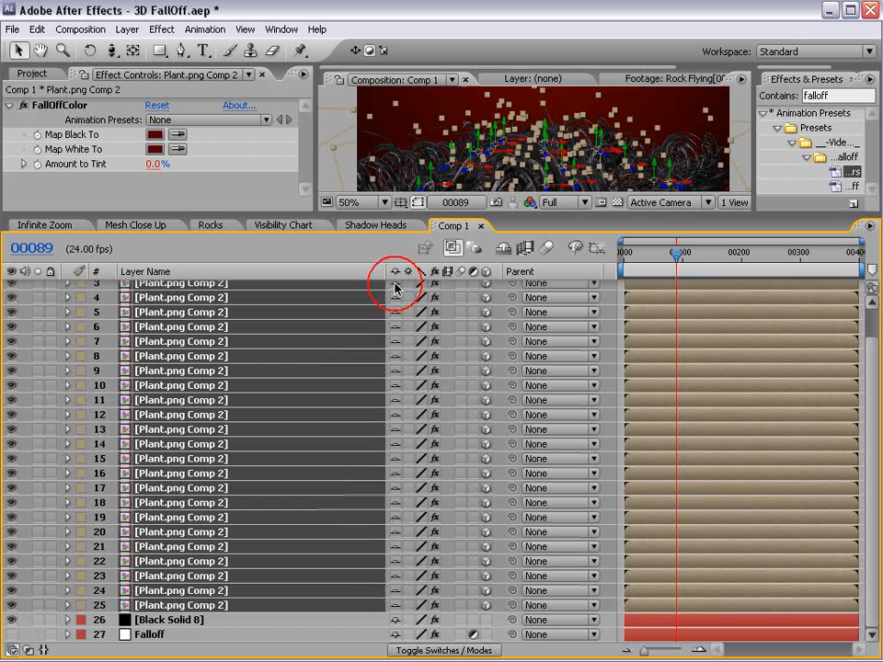
# Step: Enlarge the composition view, make plant layer 2 not shy, and hide the shy layers in the timeline
pyautogui.click(504, 252)
pyautogui.moveTo(505, 213); pyautogui.dragTo(496, 375)
pyautogui.click(485, 547)
pyautogui.click(493, 409)
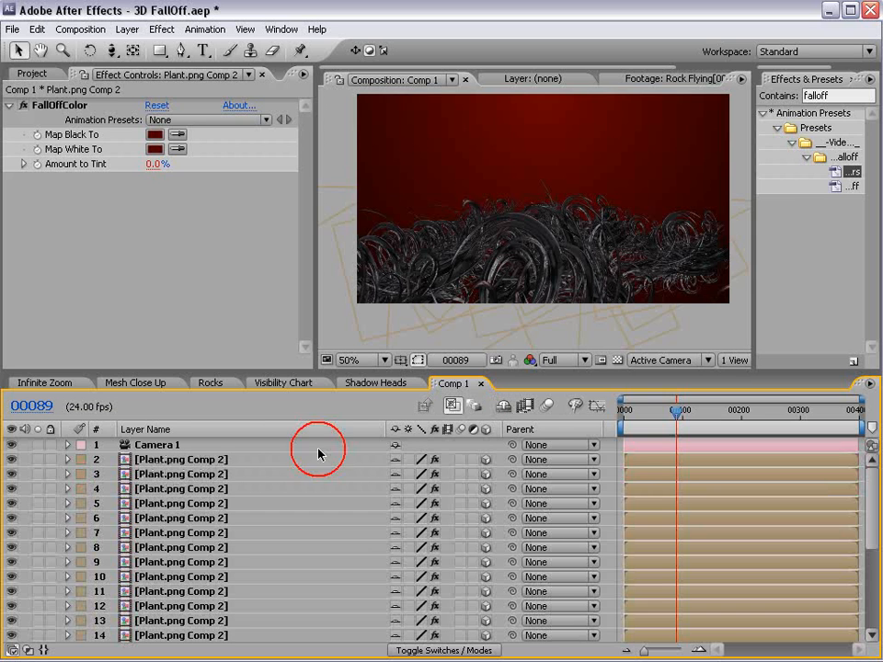
pyautogui.click(138, 459)
pyautogui.click(395, 460)
pyautogui.click(503, 407)
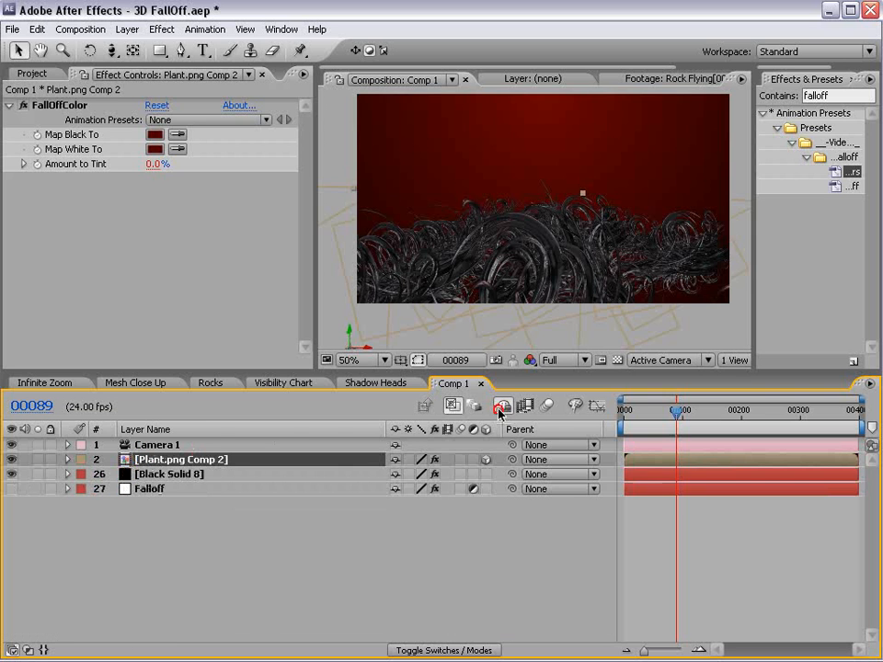
# Step: Deselect the layers and orbit the camera slightly around the field of plants
pyautogui.click(233, 545)
pyautogui.click(160, 461)
pyautogui.click(474, 515)
pyautogui.press('c')
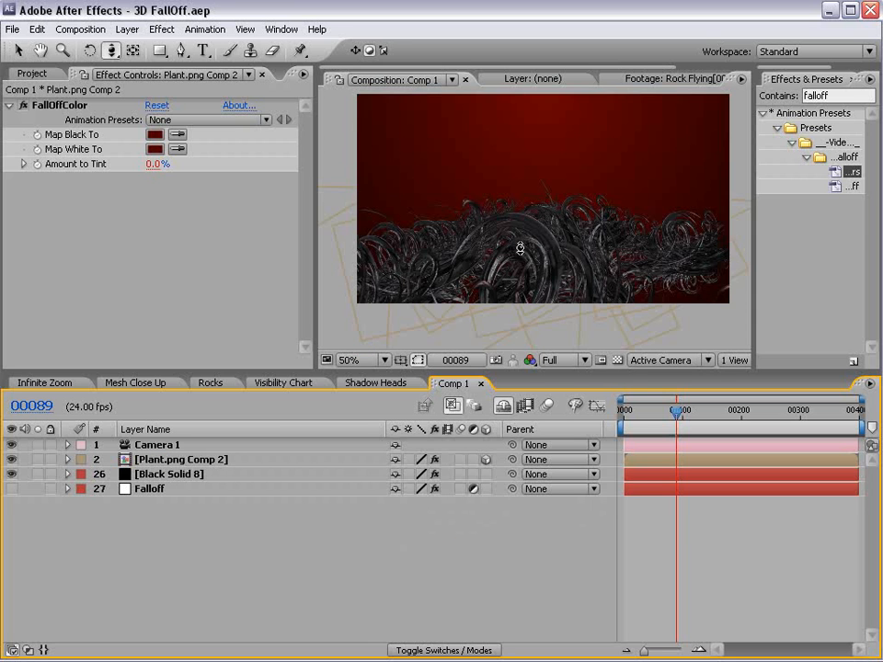
pyautogui.press('c')
pyautogui.moveTo(519, 248)
pyautogui.mouseDown()
pyautogui.moveTo(543, 262)
pyautogui.moveTo(672, 260)
pyautogui.moveTo(593, 253)
pyautogui.moveTo(508, 266)
pyautogui.mouseUp()
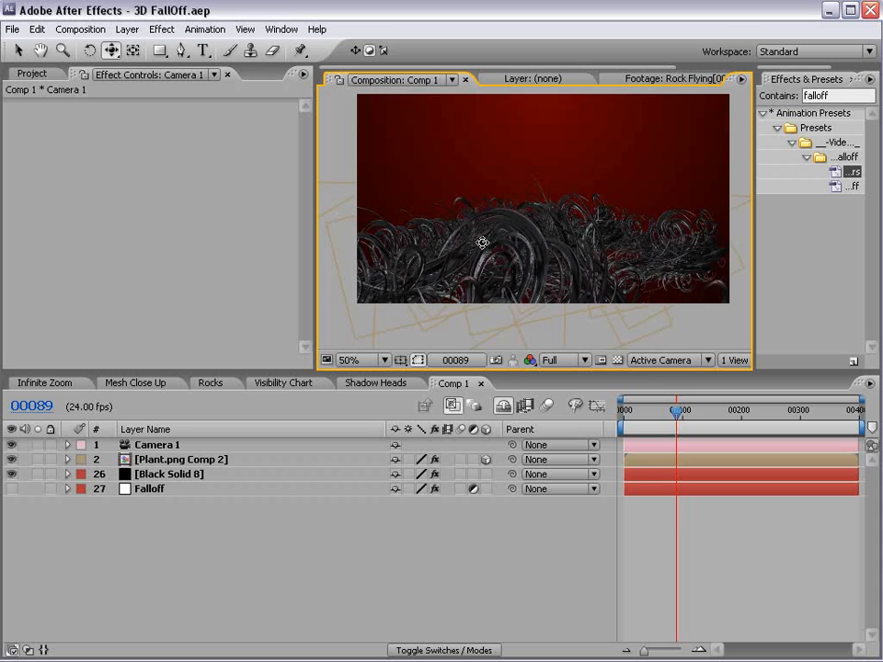
# Step: Preview the Infinite Zoom composition, scrub through its frames and return to Comp 1
pyautogui.click(46, 383)
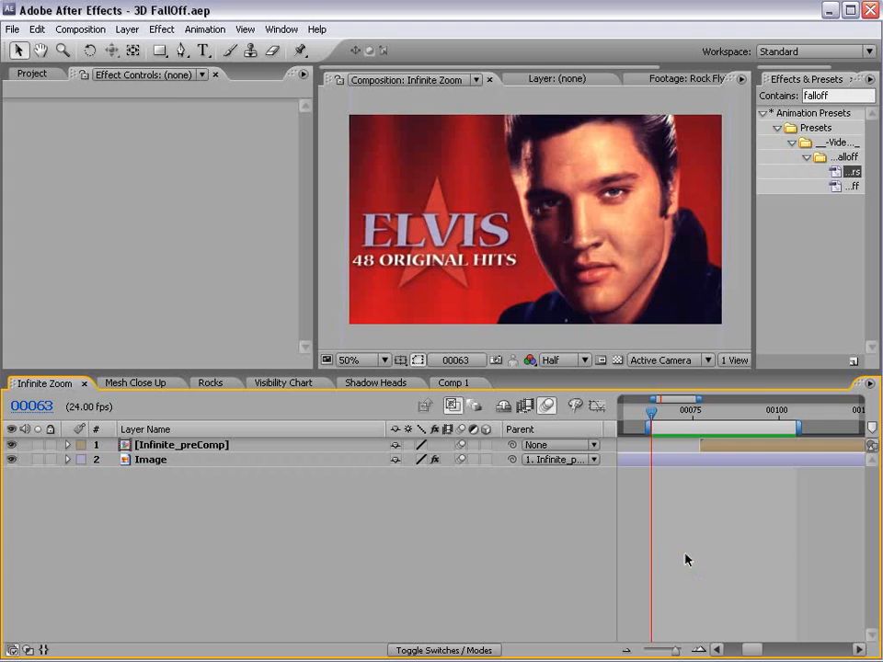
pyautogui.press('space')
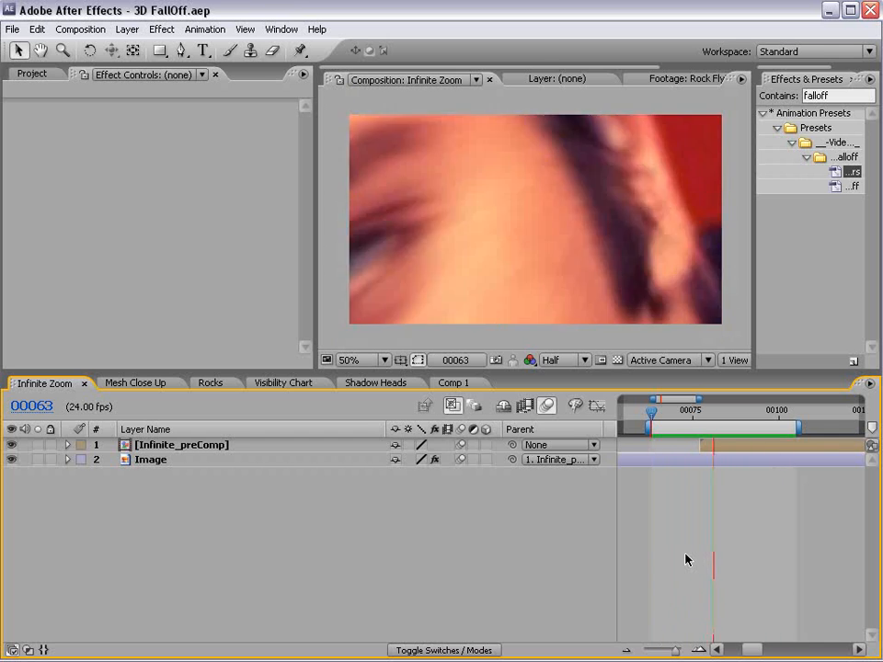
pyautogui.press('space')
pyautogui.moveTo(709, 410); pyautogui.dragTo(677, 421)
pyautogui.click(453, 383)
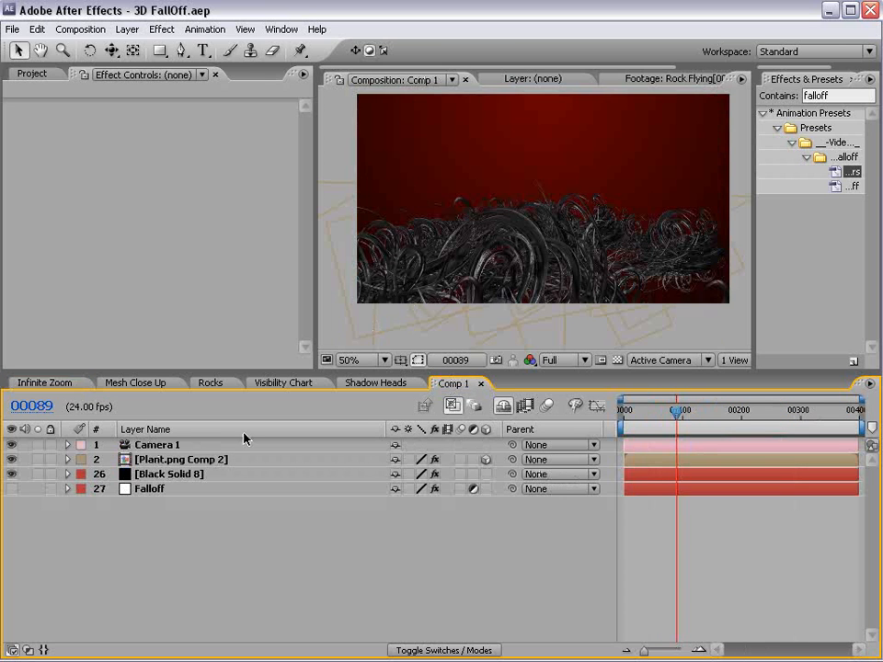
# Step: Duplicate the foreground plant layer and place the copy in the right foreground of the composition
pyautogui.click(440, 293)
pyautogui.hotkey('ctrl', 'd')
pyautogui.moveTo(441, 293); pyautogui.dragTo(699, 299)
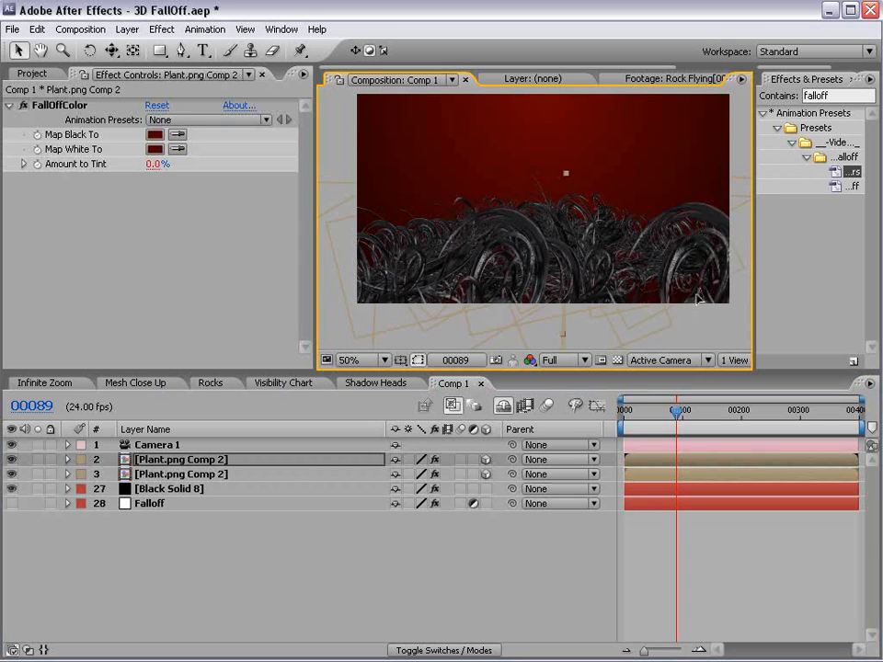
pyautogui.press('h')
pyautogui.moveTo(733, 332); pyautogui.dragTo(771, 290)
pyautogui.press('w')
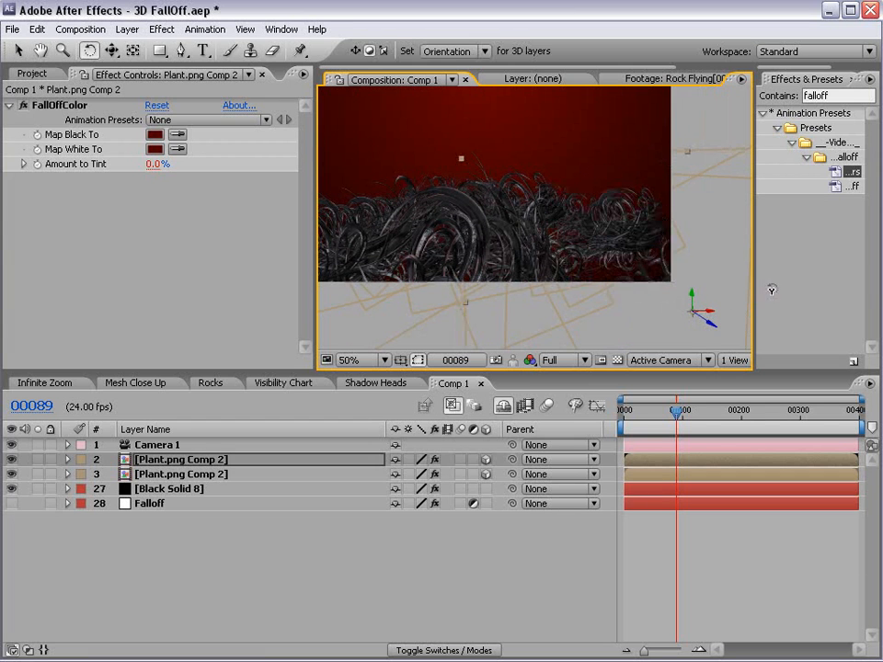
pyautogui.press('v')
pyautogui.moveTo(701, 265); pyautogui.dragTo(568, 283)
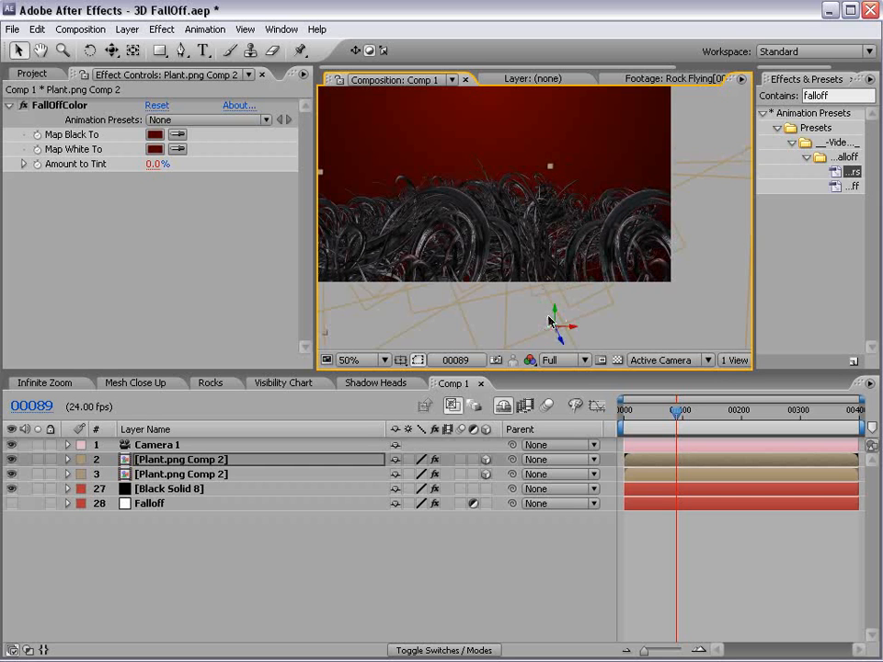
pyautogui.press('space')
pyautogui.moveTo(430, 228); pyautogui.dragTo(533, 257)
pyautogui.press('space')
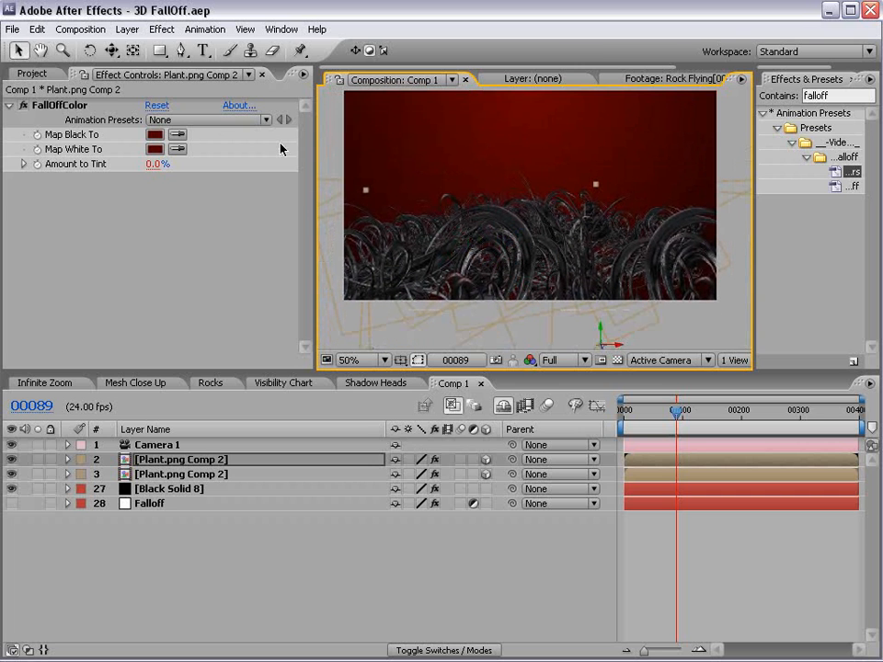
# Step: Select the Falloff layer, enlarge its effect controls, and enable Use_Color
pyautogui.click(150, 504)
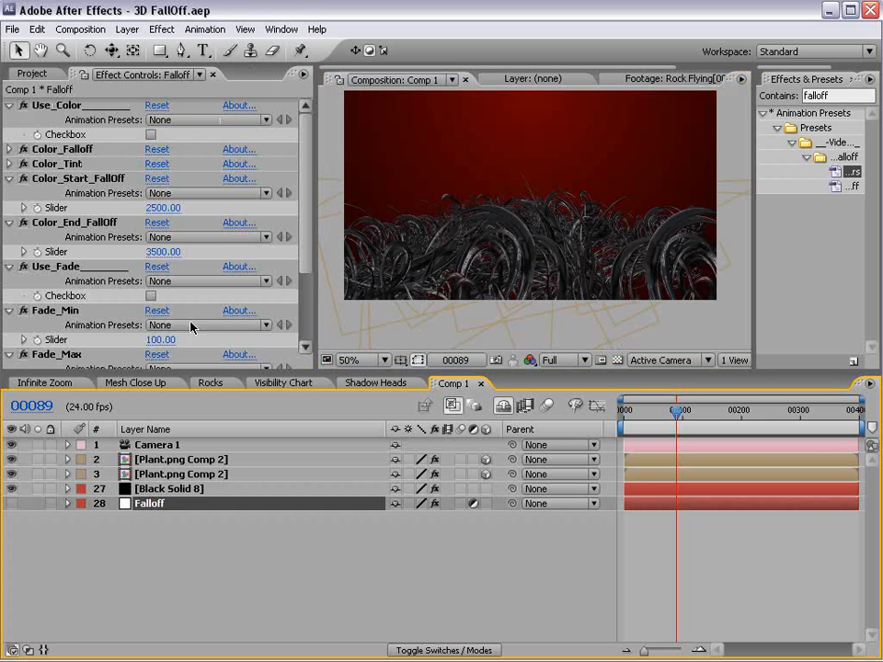
pyautogui.moveTo(265, 371); pyautogui.dragTo(282, 527)
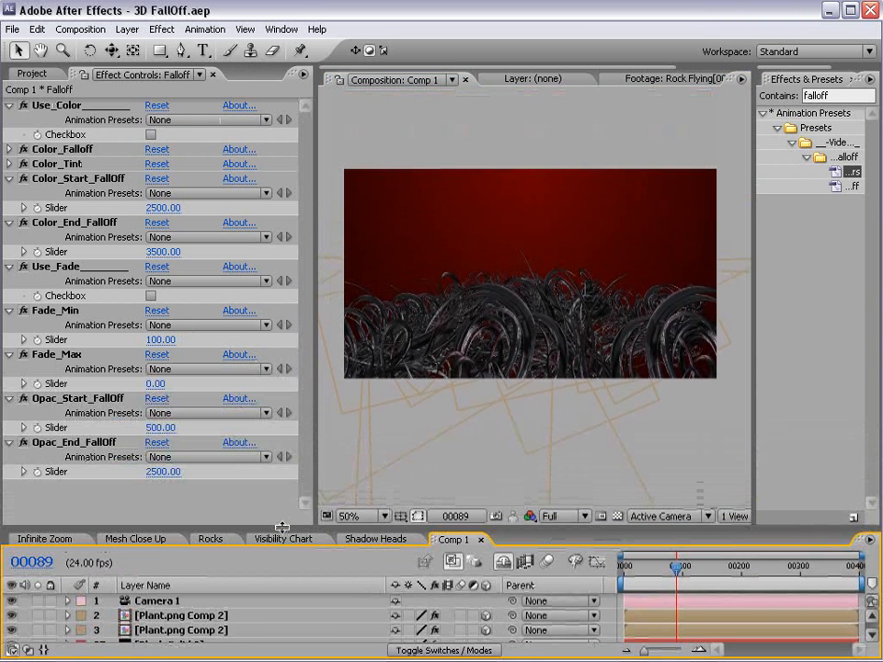
pyautogui.click(151, 135)
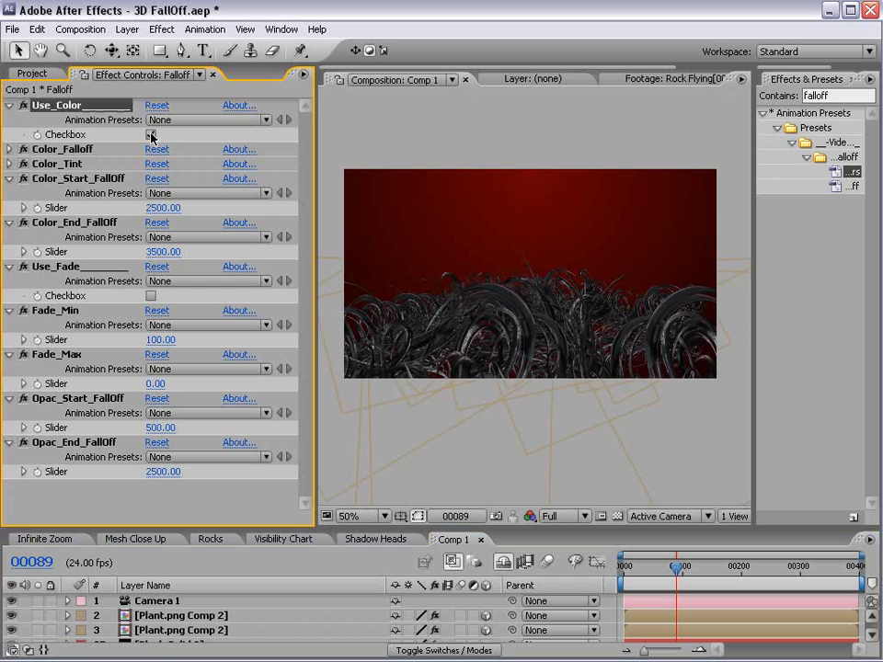
pyautogui.scroll(1, 536, 335)
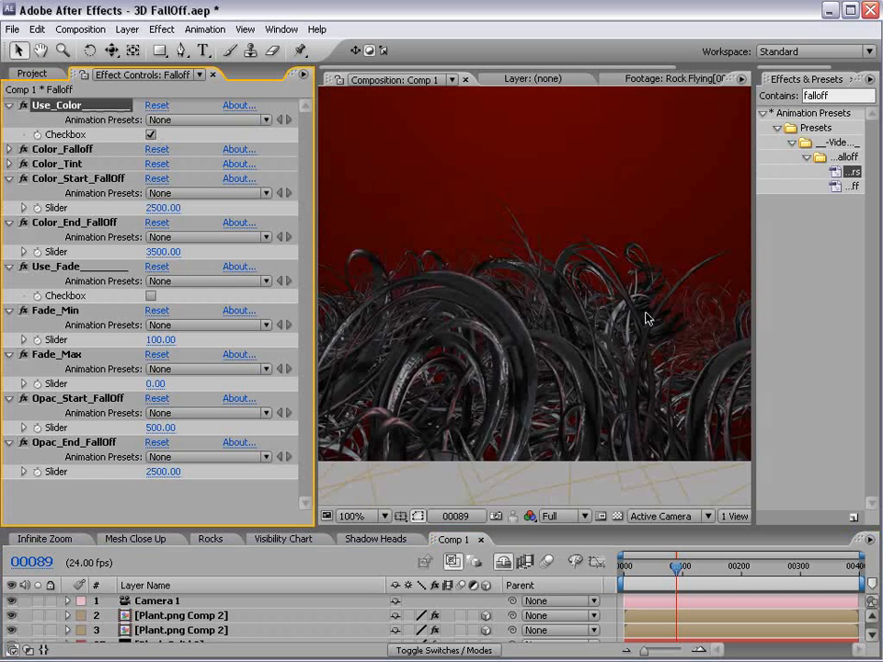
pyautogui.moveTo(719, 333); pyautogui.dragTo(599, 315)
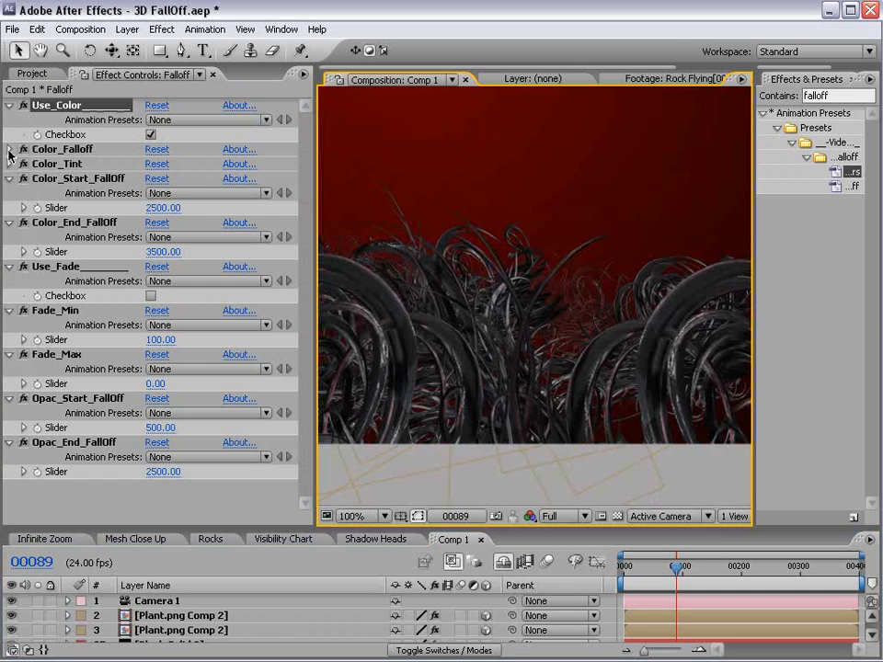
# Step: Set the Color_Falloff color to a bright green so the tinting of distant plants is obvious
pyautogui.click(9, 149)
pyautogui.click(154, 178)
pyautogui.click(452, 466)
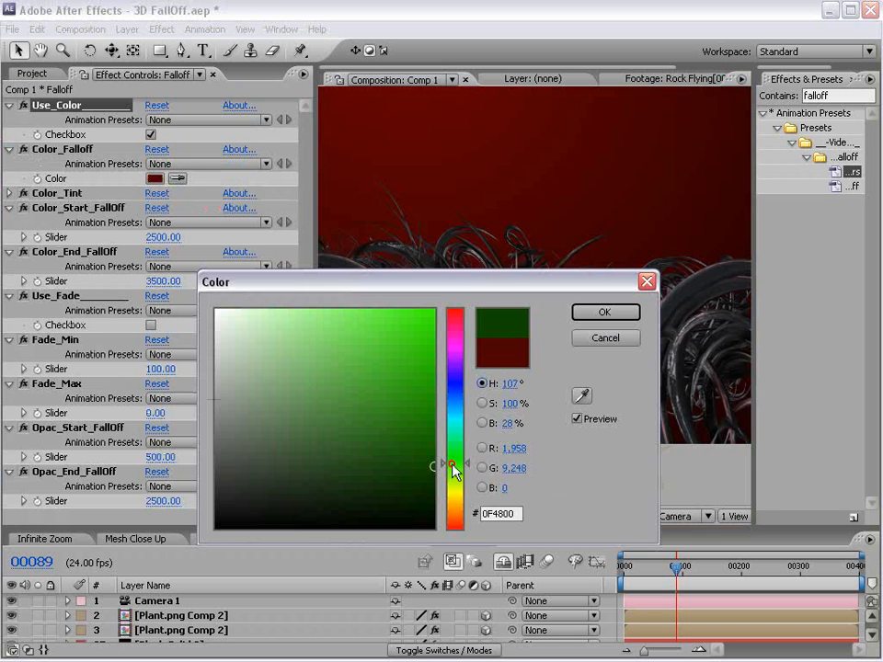
pyautogui.click(426, 336)
pyautogui.click(604, 312)
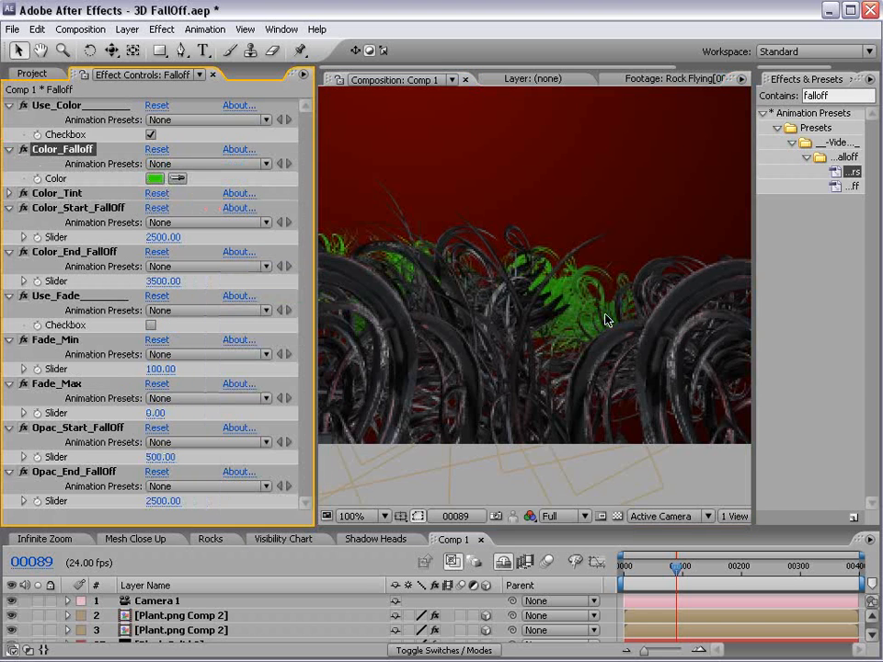
pyautogui.moveTo(433, 367); pyautogui.dragTo(544, 340)
pyautogui.press('v')
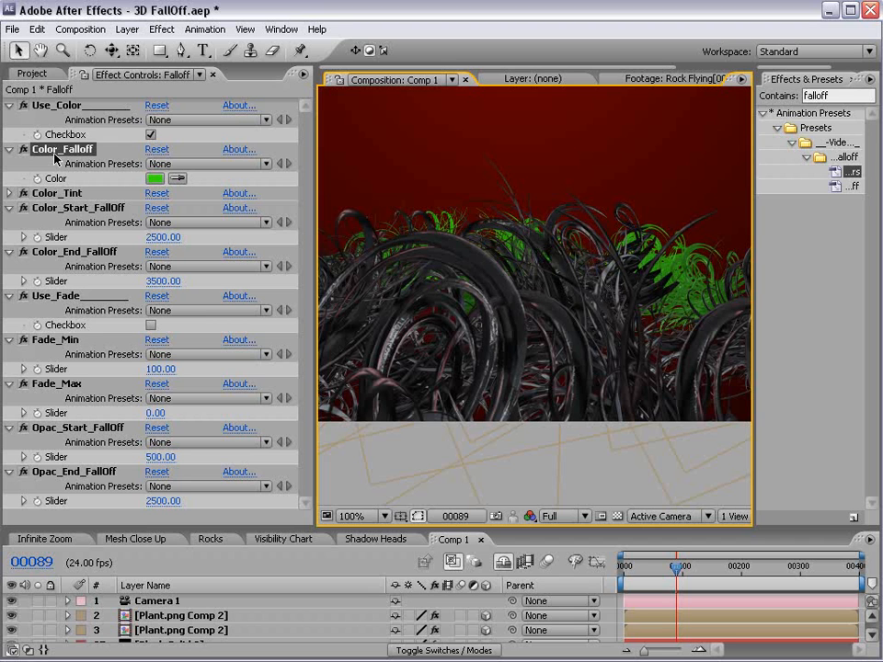
# Step: Expand Color_Tint on the Falloff layer and set its slider to 90
pyautogui.click(9, 193)
pyautogui.click(158, 223)
pyautogui.write('90')
pyautogui.click(186, 222)
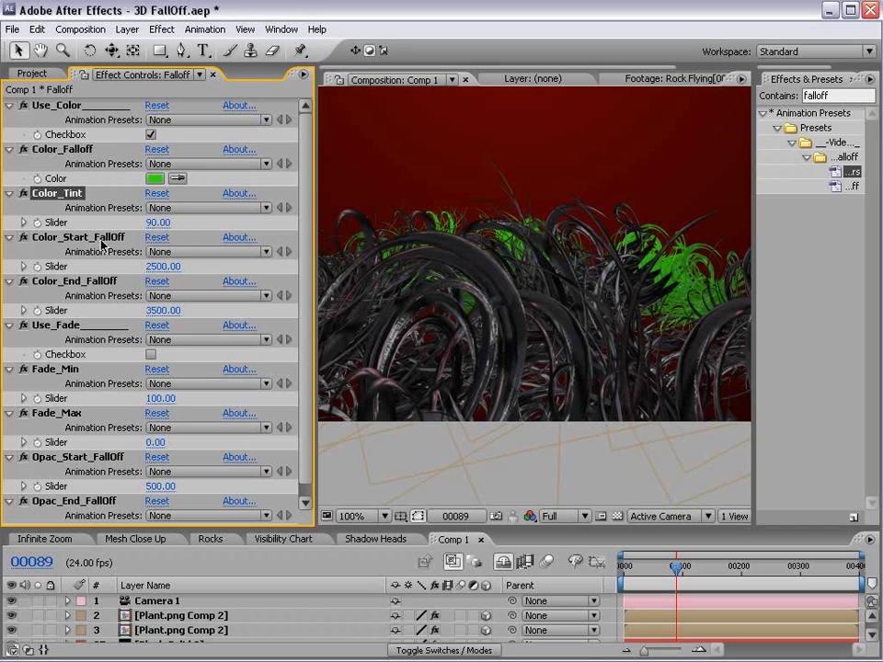
# Step: Set Color_Start_FallOff to 500 and Color_End_FallOff to 2500
pyautogui.click(175, 269)
pyautogui.write('500')
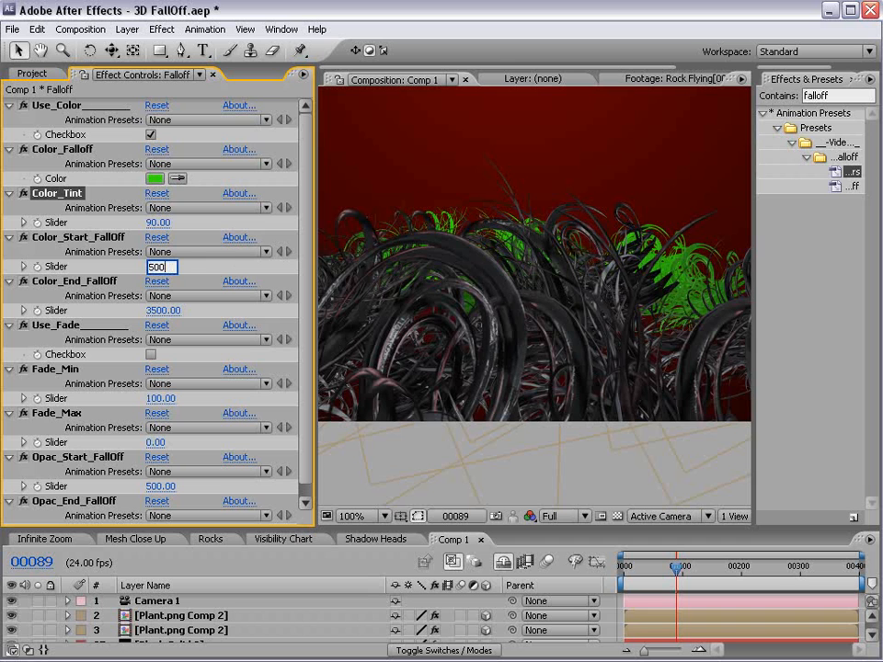
pyautogui.click(233, 259)
pyautogui.click(164, 310)
pyautogui.write('2')
pyautogui.press('Return')
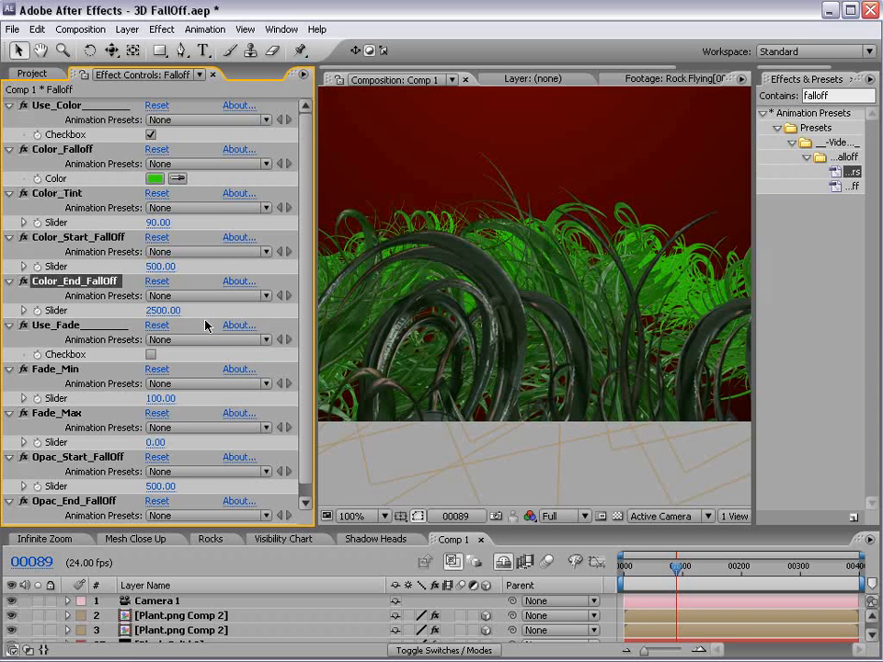
# Step: Orbit and track the camera around the plant field to examine how the color falloff follows distance
pyautogui.scroll(-1, 517, 294)
pyautogui.press('space')
pyautogui.moveTo(510, 357); pyautogui.dragTo(541, 341)
pyautogui.press('c')
pyautogui.moveTo(112, 50); pyautogui.dragTo(148, 87)
pyautogui.moveTo(409, 186); pyautogui.dragTo(495, 301)
pyautogui.moveTo(111, 50); pyautogui.dragTo(147, 37)
pyautogui.moveTo(557, 281); pyautogui.dragTo(577, 204)
pyautogui.press('c')
pyautogui.moveTo(595, 154); pyautogui.dragTo(585, 419)
pyautogui.press('v')
pyautogui.press('y')
# Step: Shrink the effect controls area, reselect the Falloff layer, and raise Color_Start_FallOff to 1179
pyautogui.moveTo(202, 525); pyautogui.dragTo(203, 431)
pyautogui.click(150, 554)
pyautogui.click(150, 136)
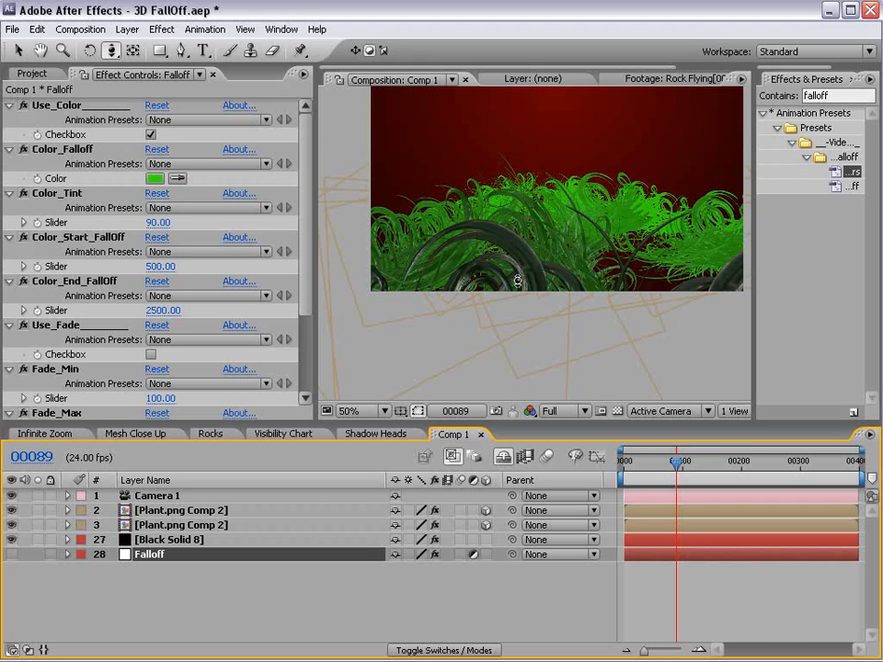
pyautogui.moveTo(161, 266); pyautogui.dragTo(251, 258)
pyautogui.moveTo(477, 252); pyautogui.dragTo(607, 247)
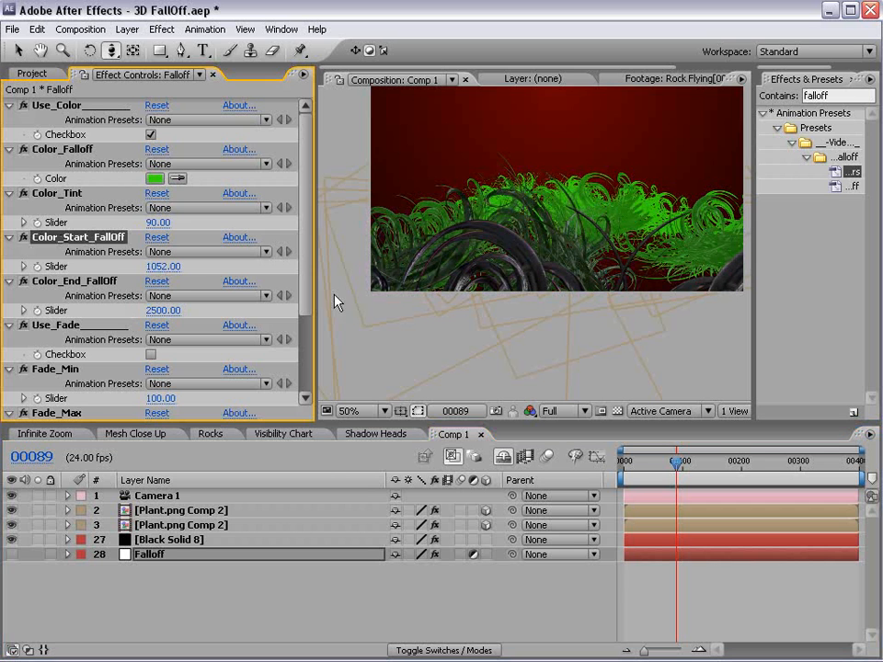
pyautogui.moveTo(154, 277); pyautogui.dragTo(435, 262)
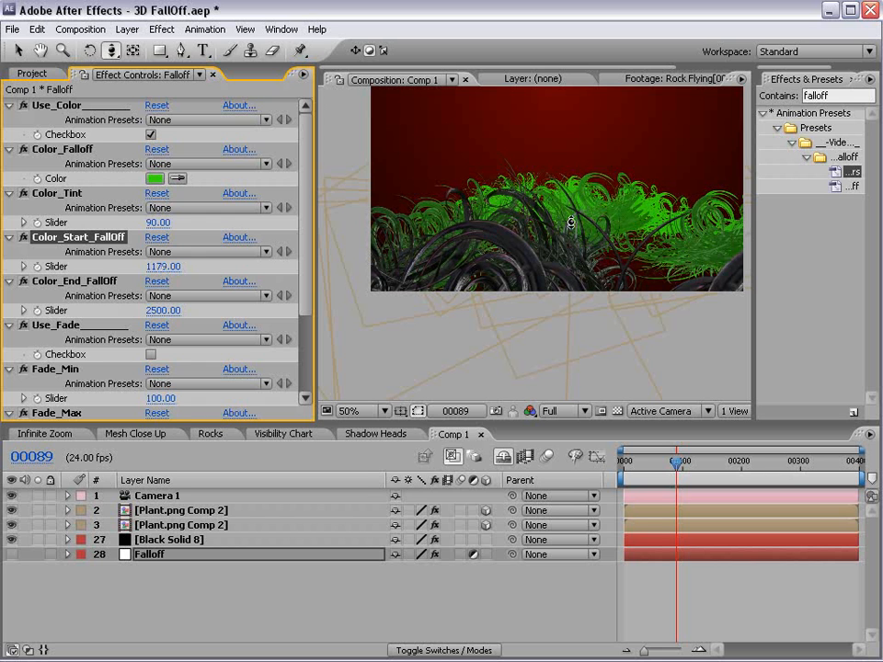
pyautogui.moveTo(585, 253)
pyautogui.mouseDown()
pyautogui.moveTo(546, 152)
pyautogui.moveTo(564, 140)
pyautogui.moveTo(581, 302)
pyautogui.moveTo(580, 272)
pyautogui.mouseUp()
# Step: Sample the dark red background for Color_Falloff and adjust it to the orange-brown color 7B2D12
pyautogui.click(177, 179)
pyautogui.click(678, 181)
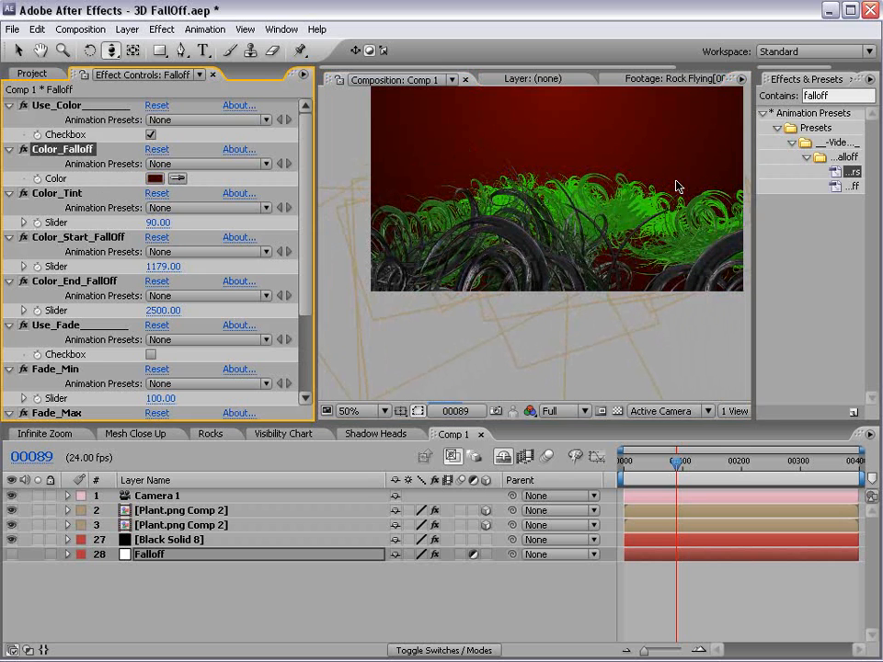
pyautogui.click(153, 178)
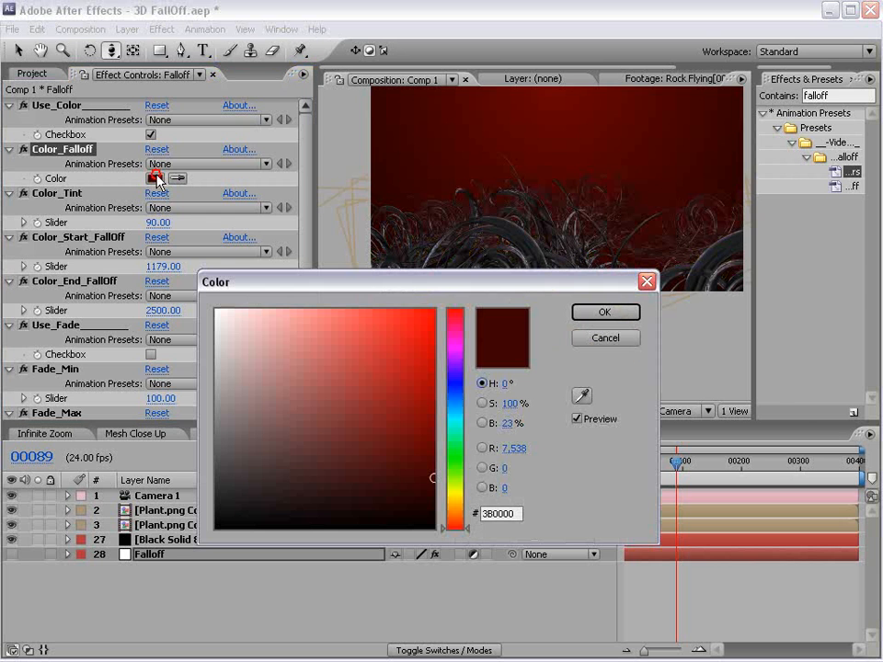
pyautogui.moveTo(469, 526); pyautogui.dragTo(459, 517)
pyautogui.moveTo(422, 471); pyautogui.dragTo(439, 439)
pyautogui.moveTo(466, 518); pyautogui.dragTo(459, 522)
pyautogui.moveTo(419, 430)
pyautogui.mouseDown()
pyautogui.moveTo(434, 420)
pyautogui.moveTo(427, 429)
pyautogui.moveTo(388, 422)
pyautogui.moveTo(397, 423)
pyautogui.mouseUp()
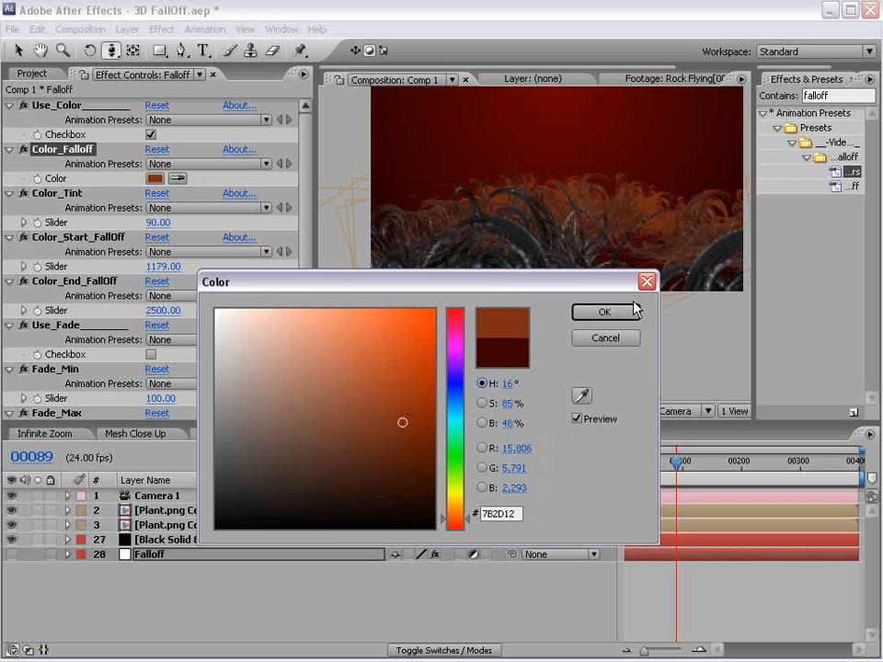
pyautogui.click(633, 311)
# Step: Reframe the plants with the camera tools and set the composition preview resolution to Half
pyautogui.moveTo(603, 233); pyautogui.dragTo(577, 250)
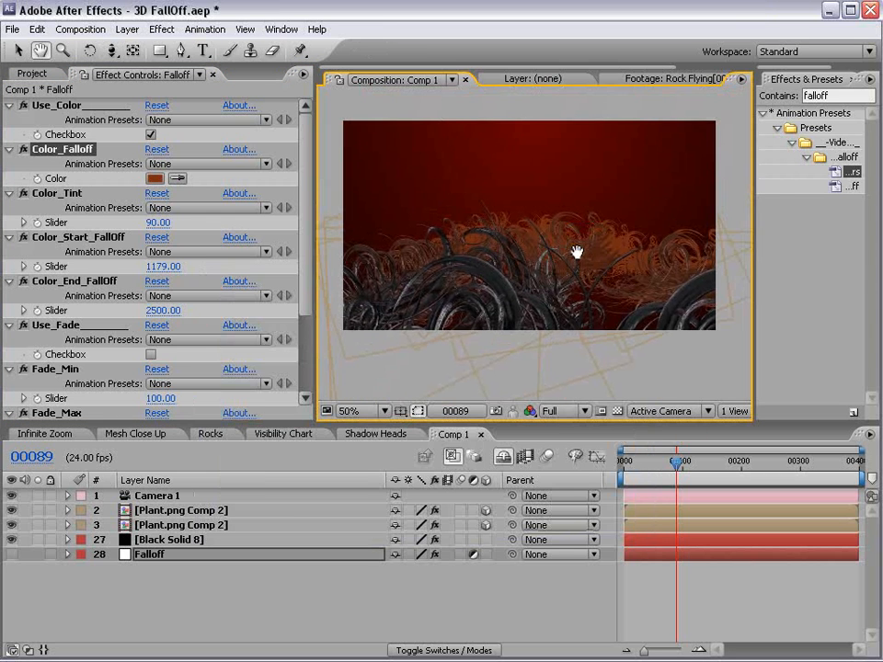
pyautogui.press('c')
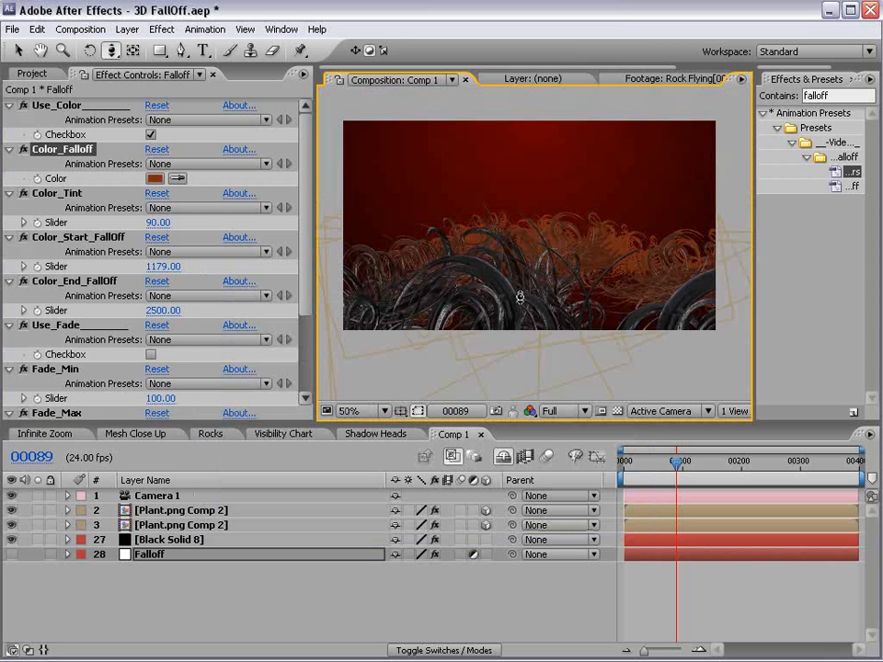
pyautogui.moveTo(543, 295); pyautogui.dragTo(508, 255)
pyautogui.press('c')
pyautogui.click(578, 411)
pyautogui.click(575, 552)
pyautogui.click(645, 617)
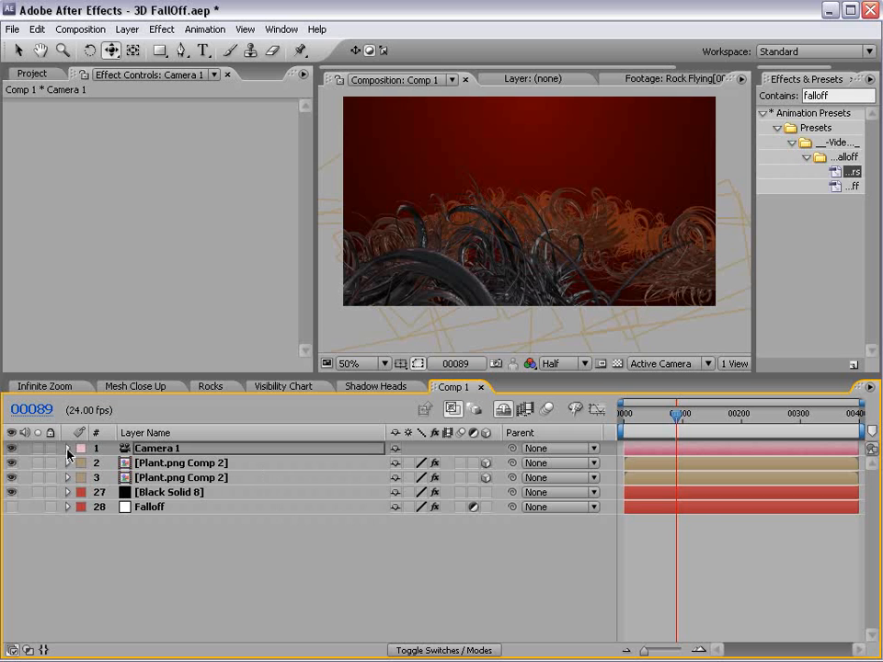
# Step: Turn on Camera 1's depth of field, with an aperture of 113 pixels and a blur level of 489%
pyautogui.click(67, 451)
pyautogui.click(67, 449)
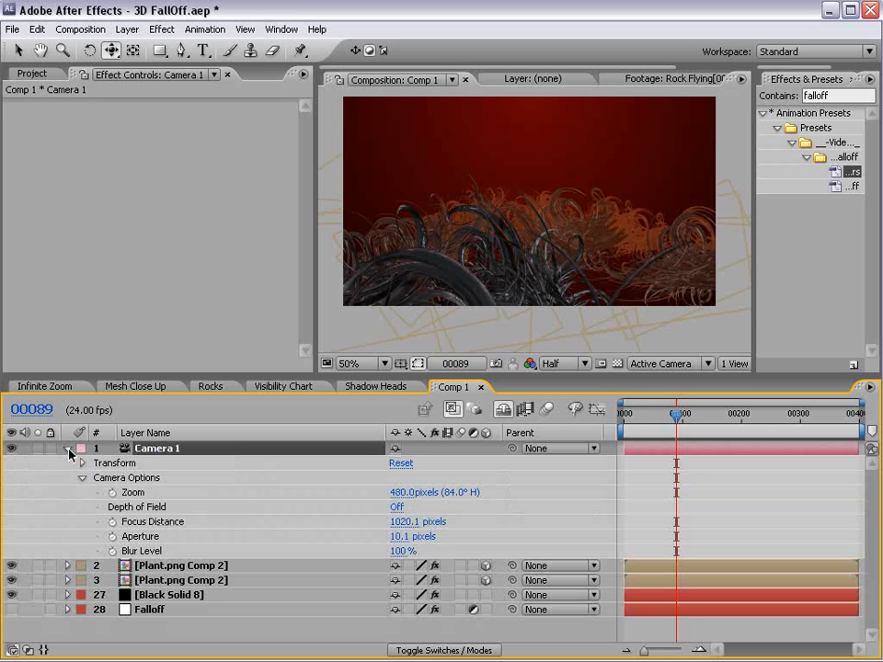
pyautogui.click(394, 507)
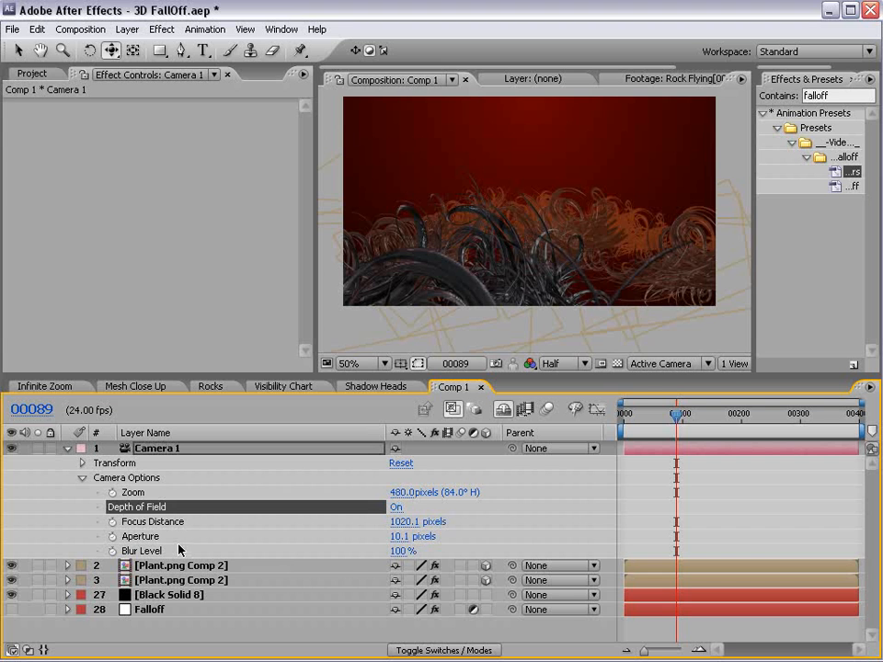
pyautogui.click(395, 536)
pyautogui.write('60')
pyautogui.press('Return')
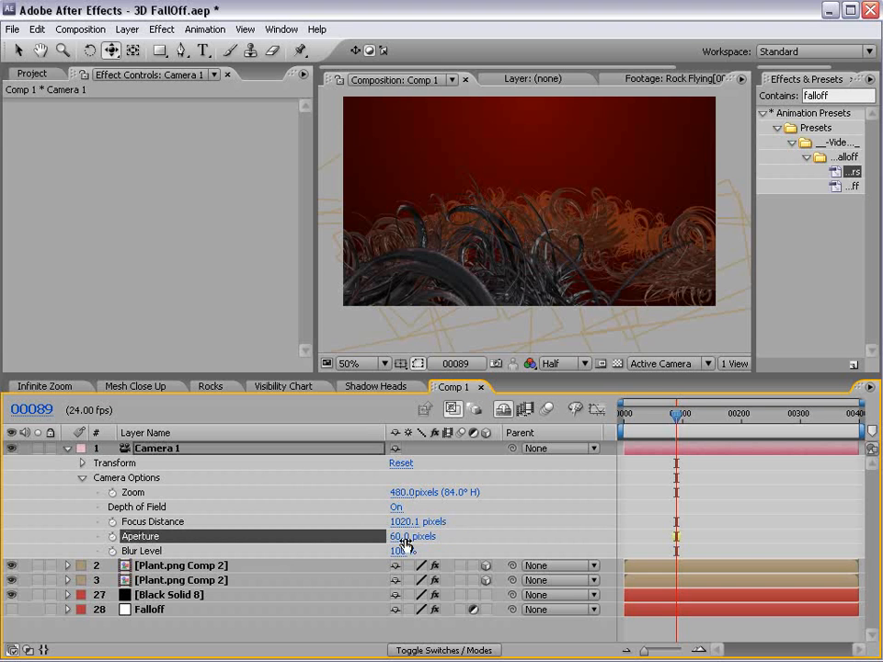
pyautogui.moveTo(398, 552); pyautogui.dragTo(416, 542)
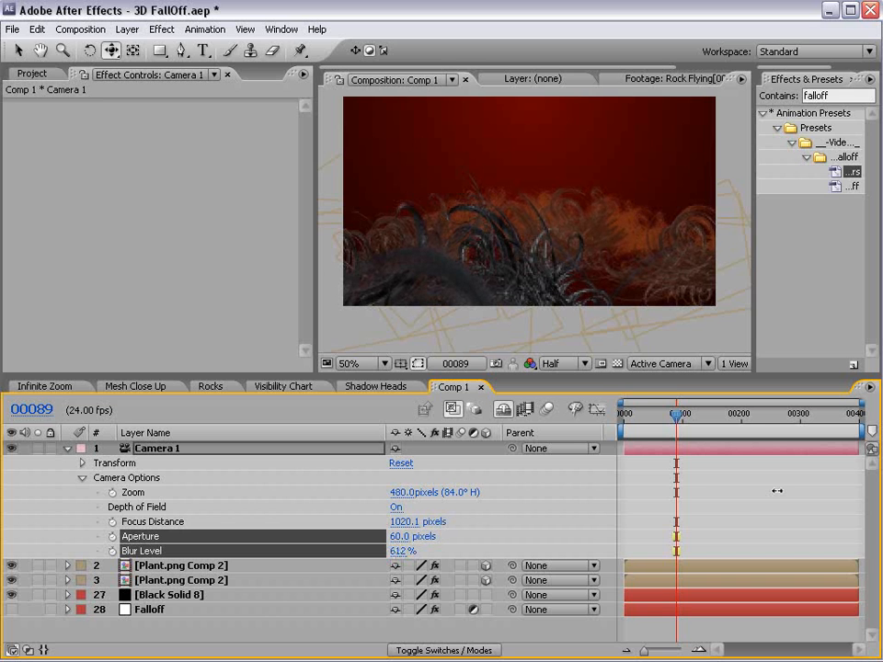
pyautogui.moveTo(397, 537); pyautogui.dragTo(414, 518)
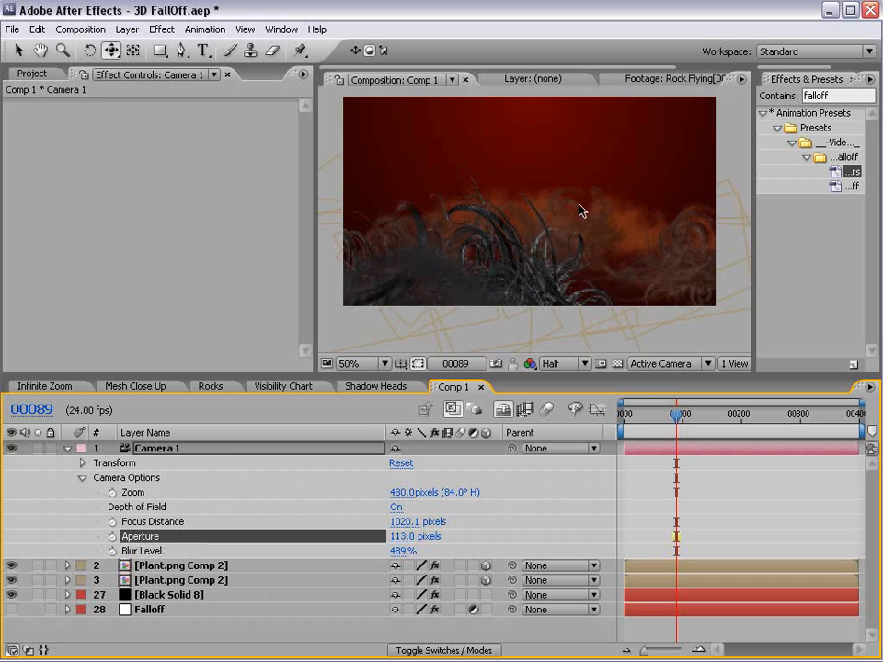
# Step: Move the camera slightly to reframe the blurred plants and collapse Camera 1's properties
pyautogui.moveTo(527, 235); pyautogui.dragTo(553, 218)
pyautogui.press('c')
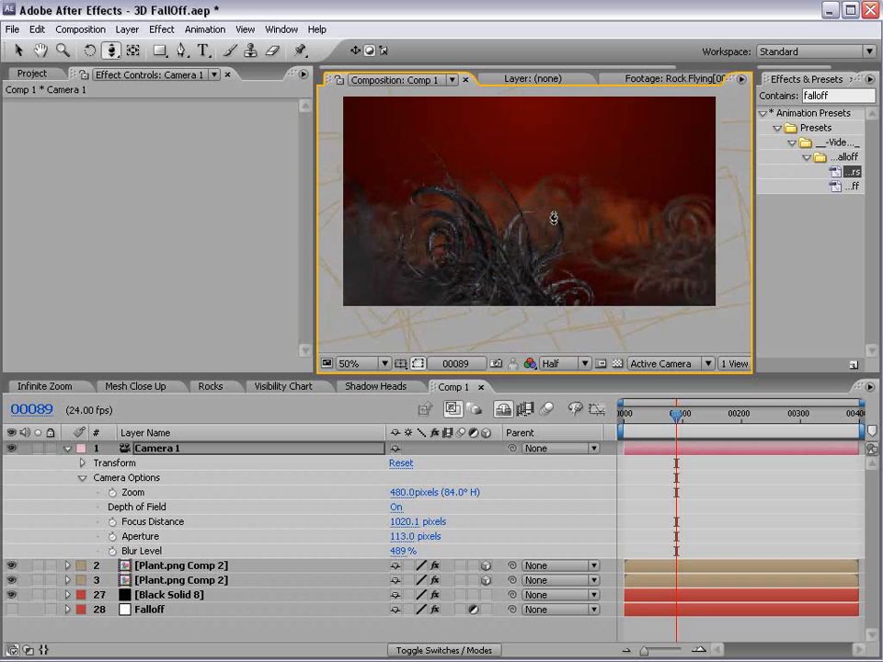
pyautogui.click(67, 448)
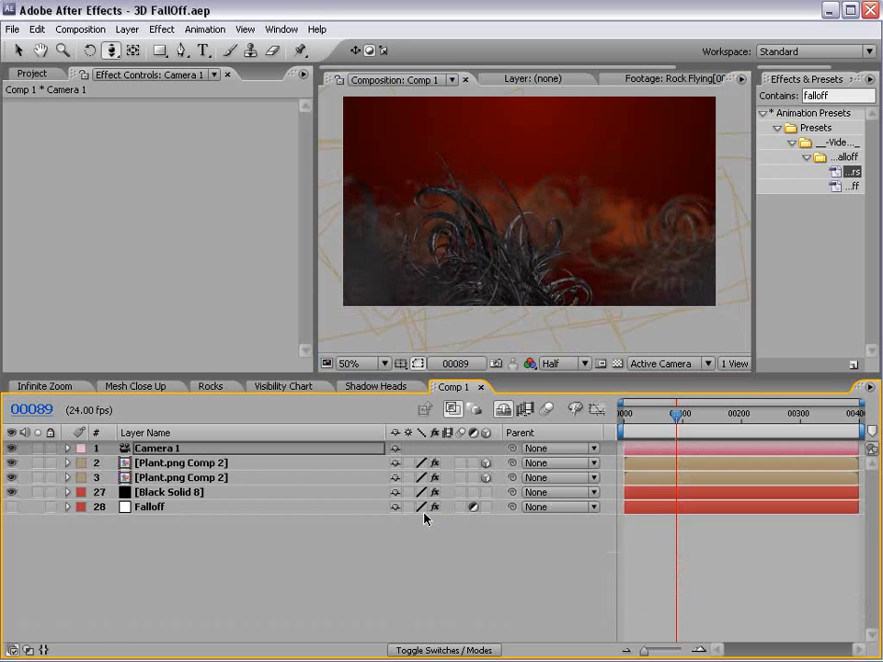
# Step: Create a new black solid as the topmost layer of Comp 1
pyautogui.click(693, 554)
pyautogui.click(127, 30)
pyautogui.moveTo(317, 44)
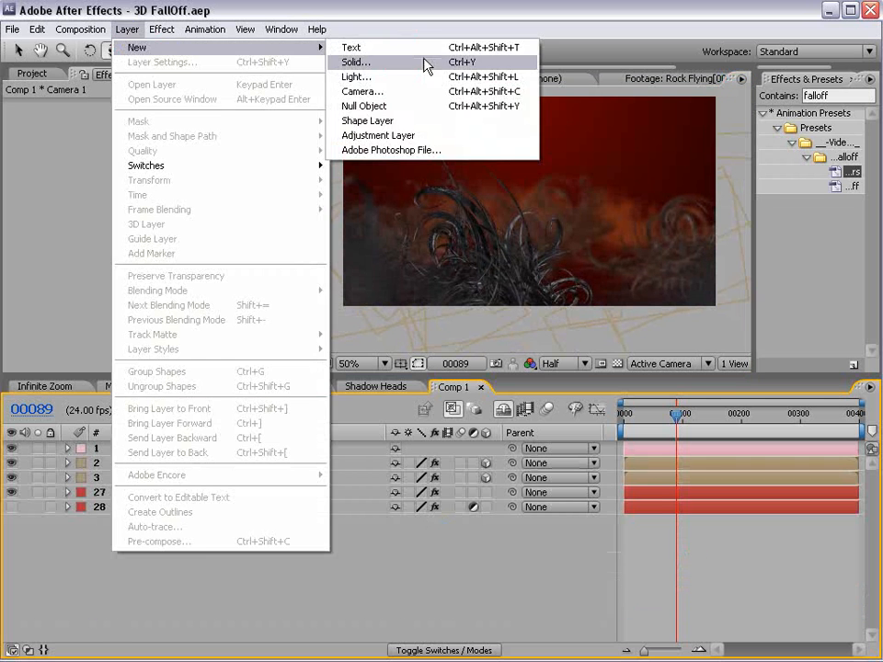
pyautogui.click(366, 62)
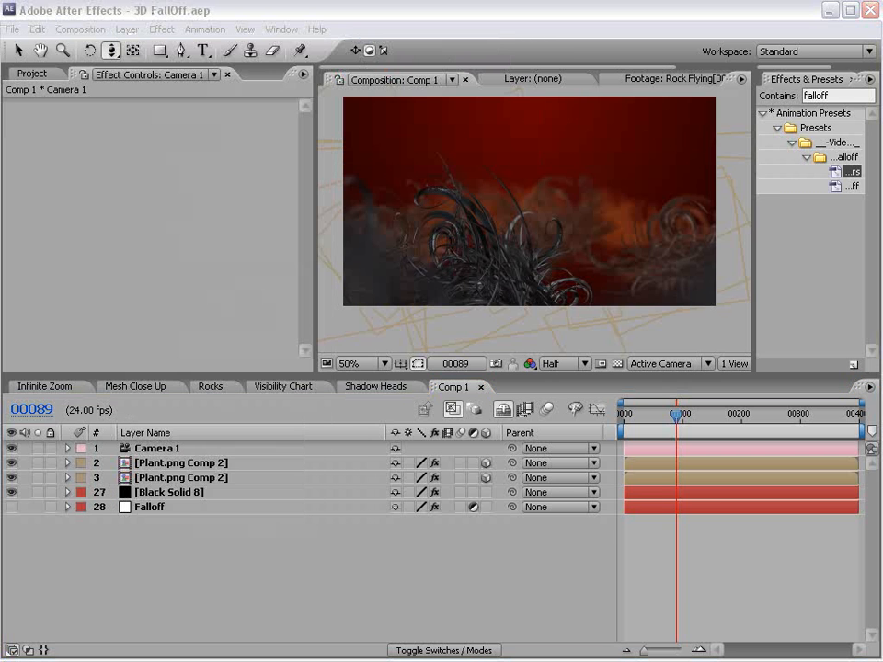
pyautogui.moveTo(331, 165); pyautogui.dragTo(261, 154)
pyautogui.click(369, 471)
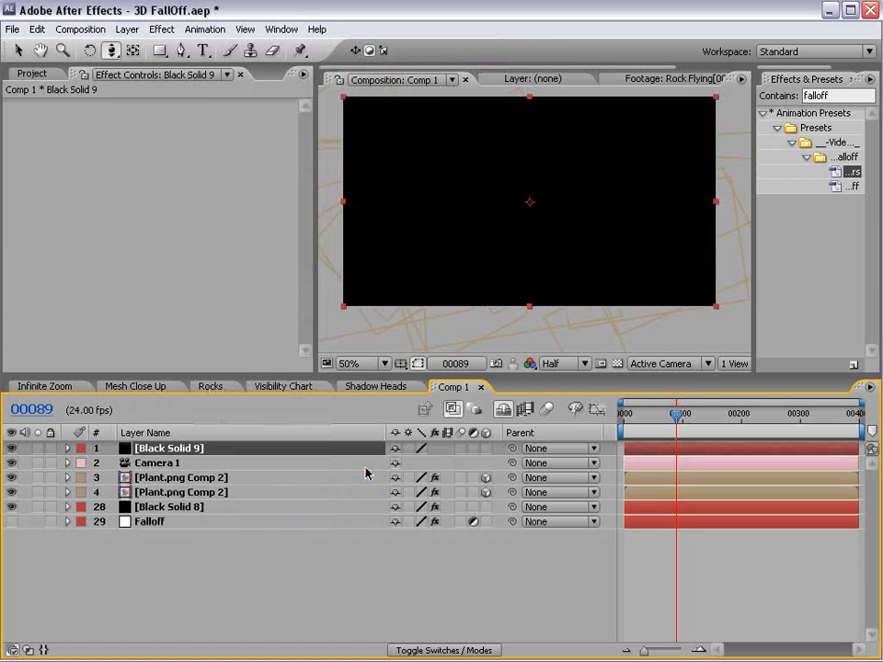
# Step: Apply the CC Particle World effect to the new black solid and turn its grid off
pyautogui.click(167, 28)
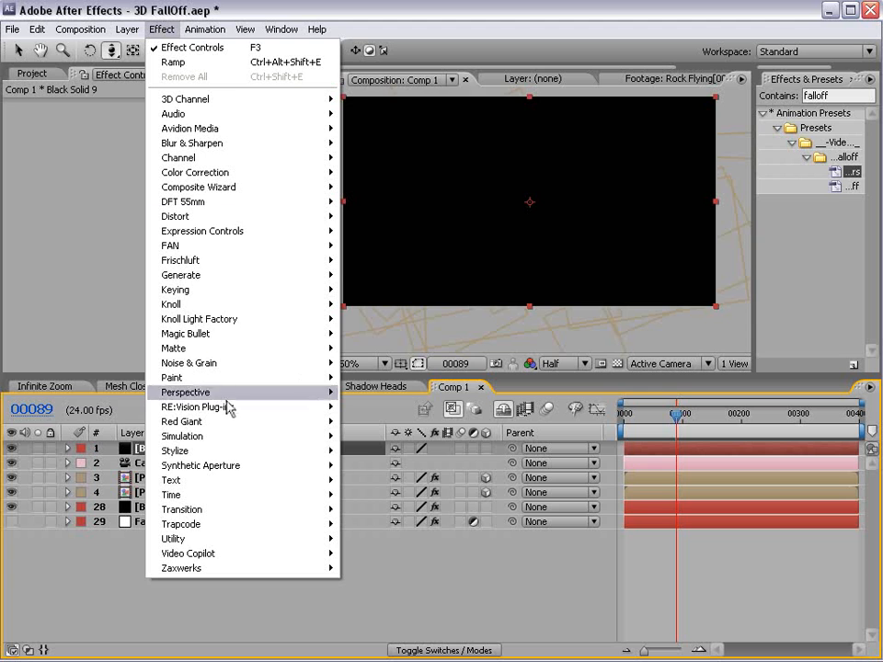
pyautogui.moveTo(213, 436)
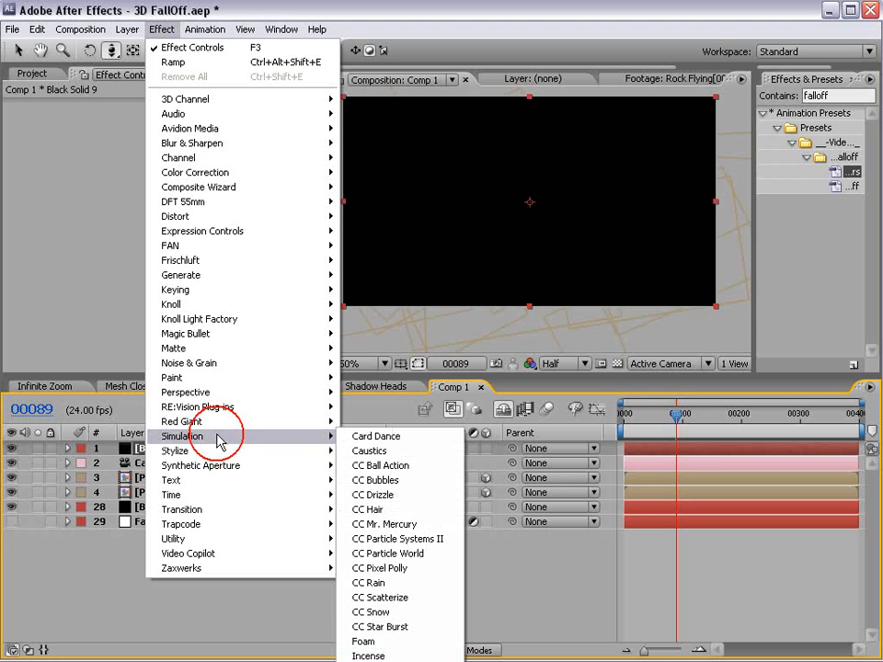
pyautogui.click(429, 553)
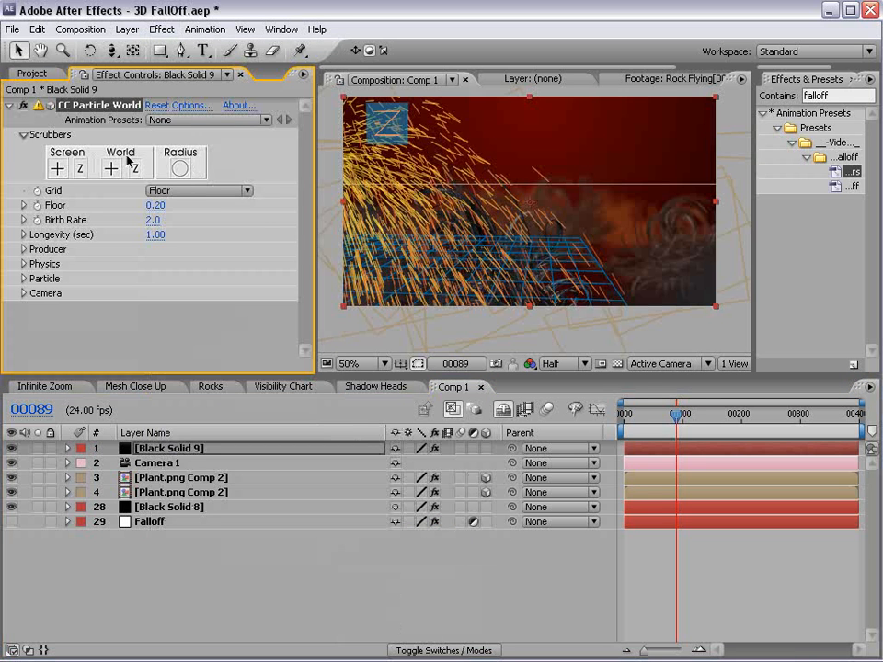
pyautogui.click(177, 190)
pyautogui.click(171, 130)
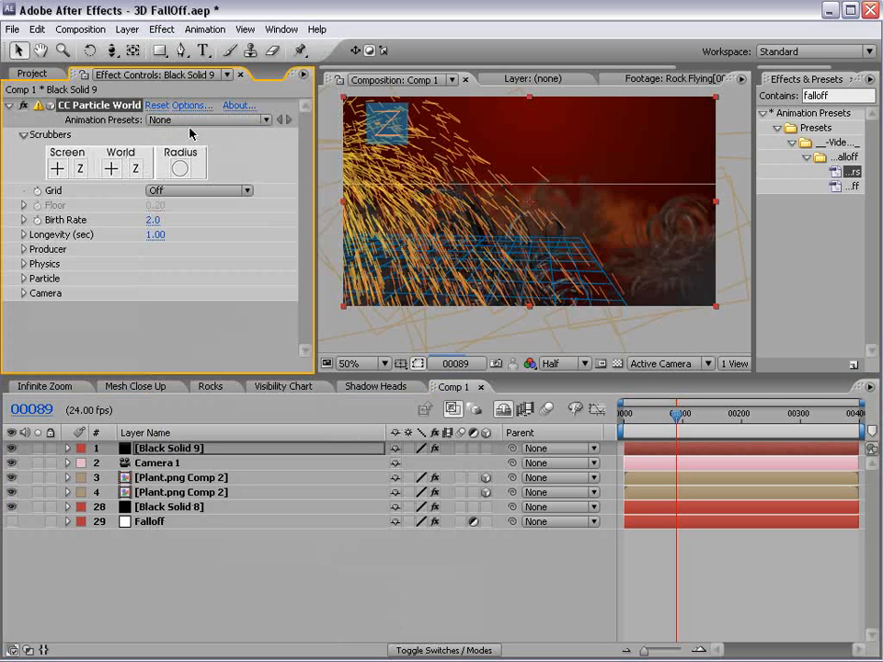
# Step: Expand the effect's Producer and Physics settings and solo the particle solid at frame 133
pyautogui.click(24, 249)
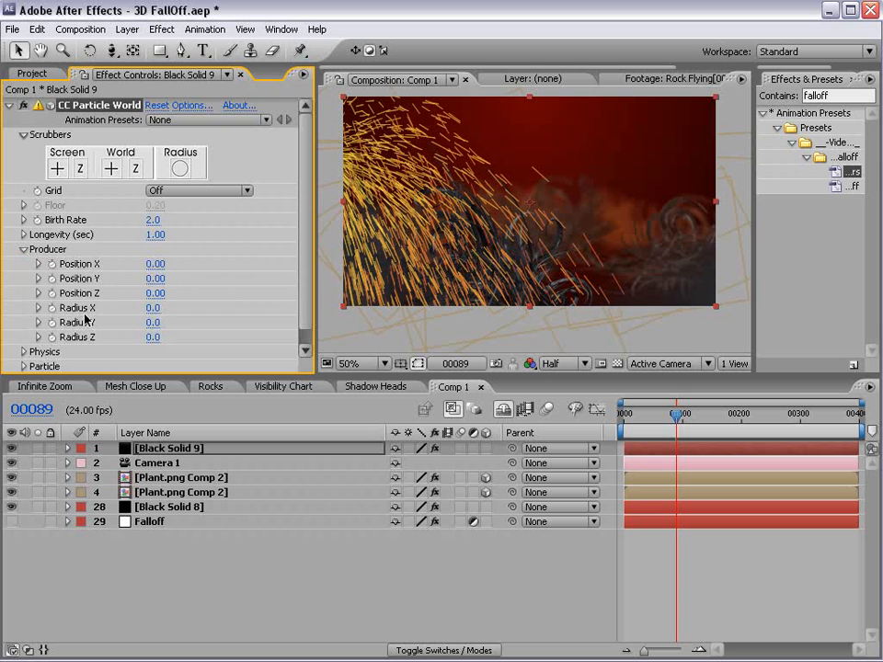
pyautogui.click(23, 352)
pyautogui.moveTo(122, 373); pyautogui.dragTo(147, 517)
pyautogui.moveTo(676, 556); pyautogui.dragTo(700, 557)
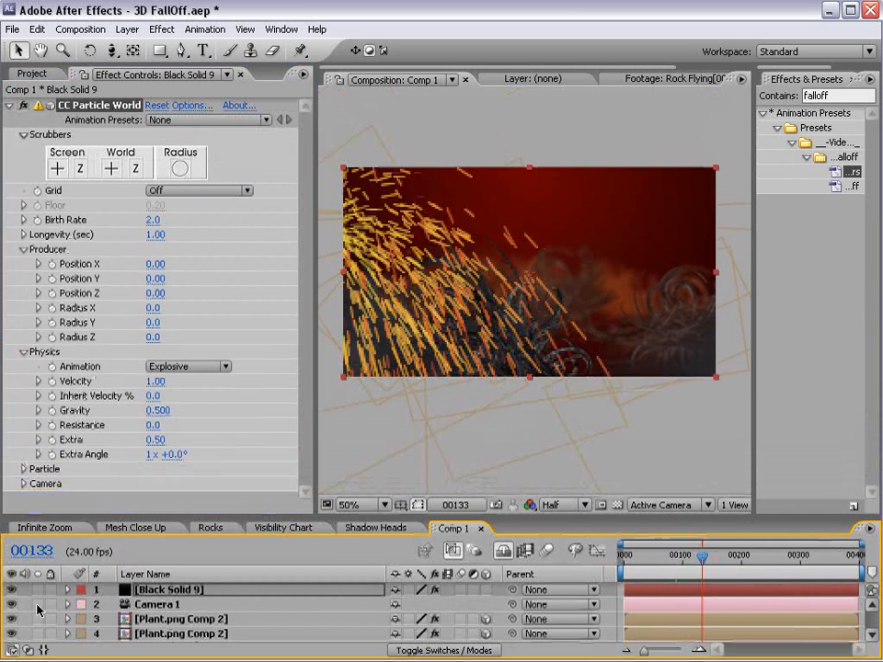
pyautogui.click(38, 590)
# Step: Set the particles' velocity to 0.05 and gravity to 0
pyautogui.click(156, 381)
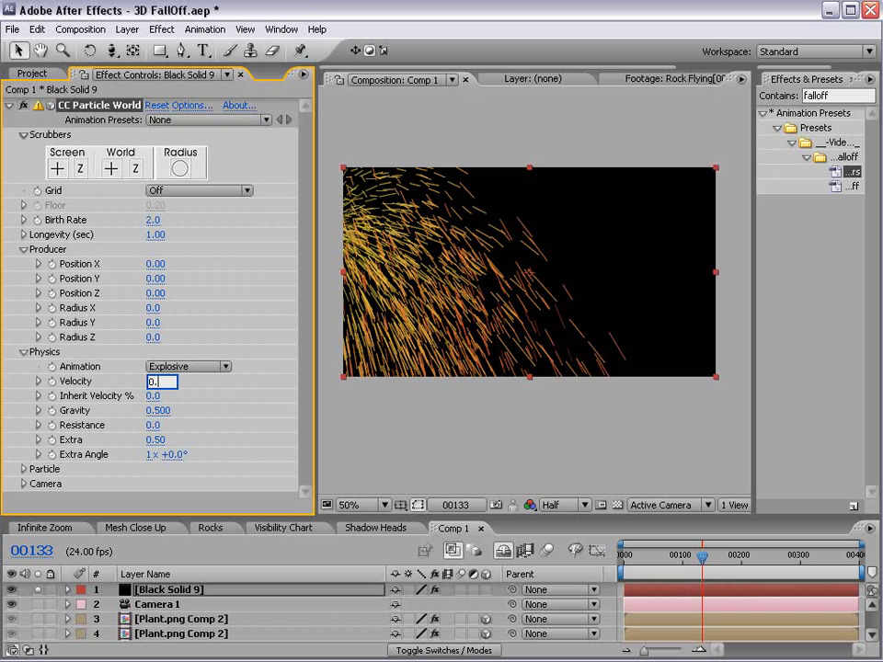
pyautogui.press('Return')
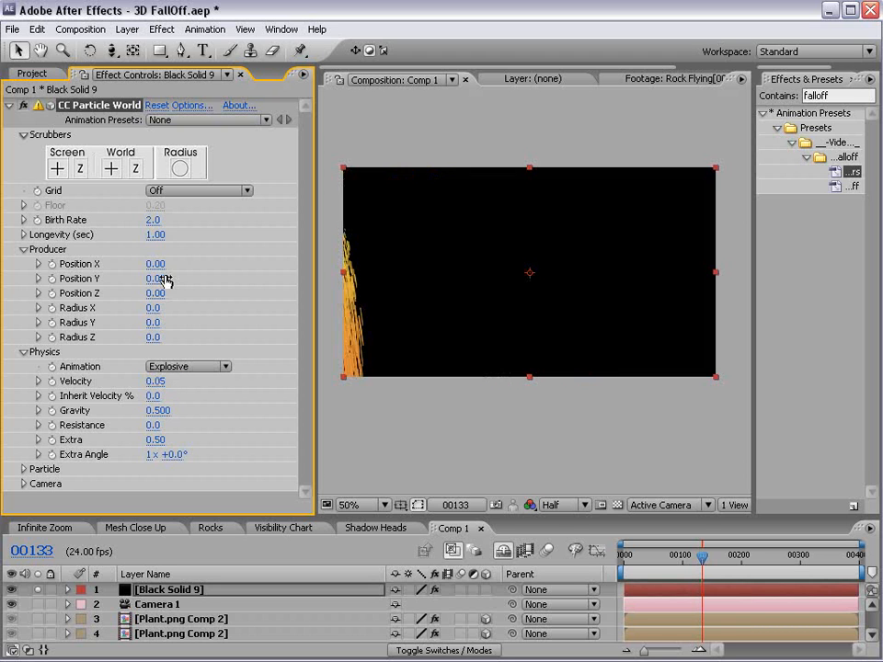
pyautogui.click(160, 411)
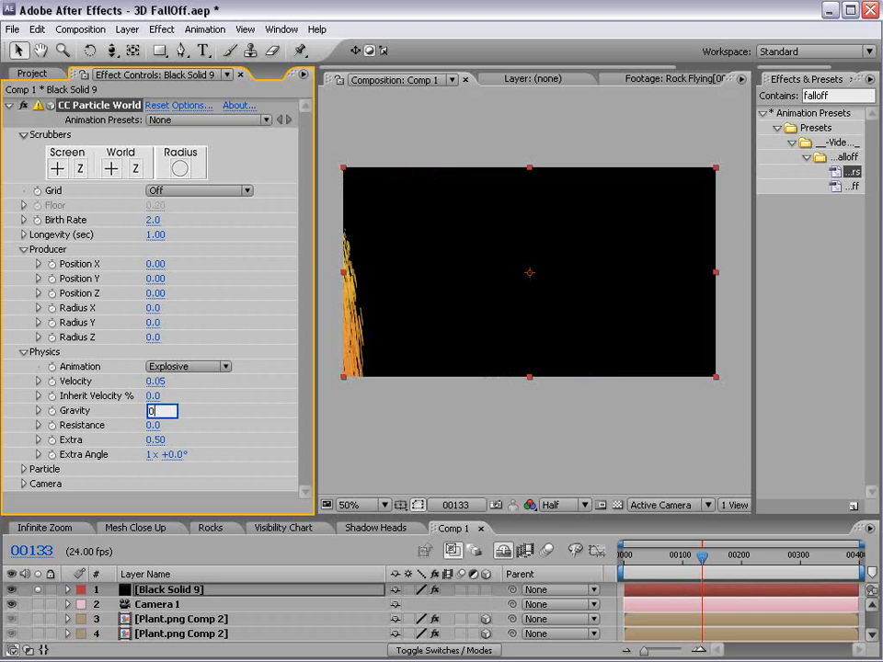
pyautogui.press('Return')
# Step: Spread the particle producer to radius X 0.6, Y 0.2 and Z 1.8, and set the birth rate to 0.5
pyautogui.press('c')
pyautogui.moveTo(434, 277); pyautogui.dragTo(439, 306)
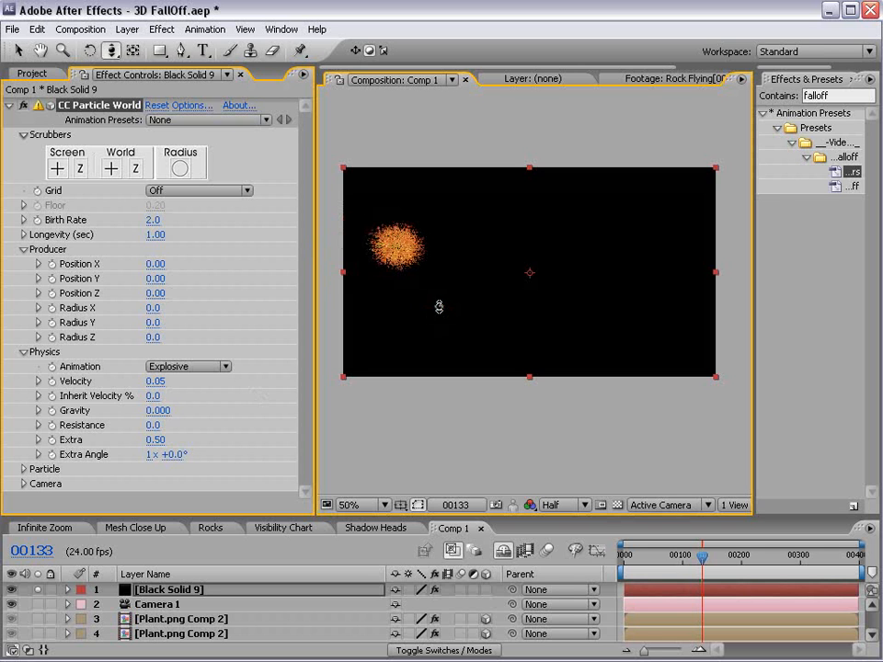
pyautogui.moveTo(153, 307); pyautogui.dragTo(273, 307)
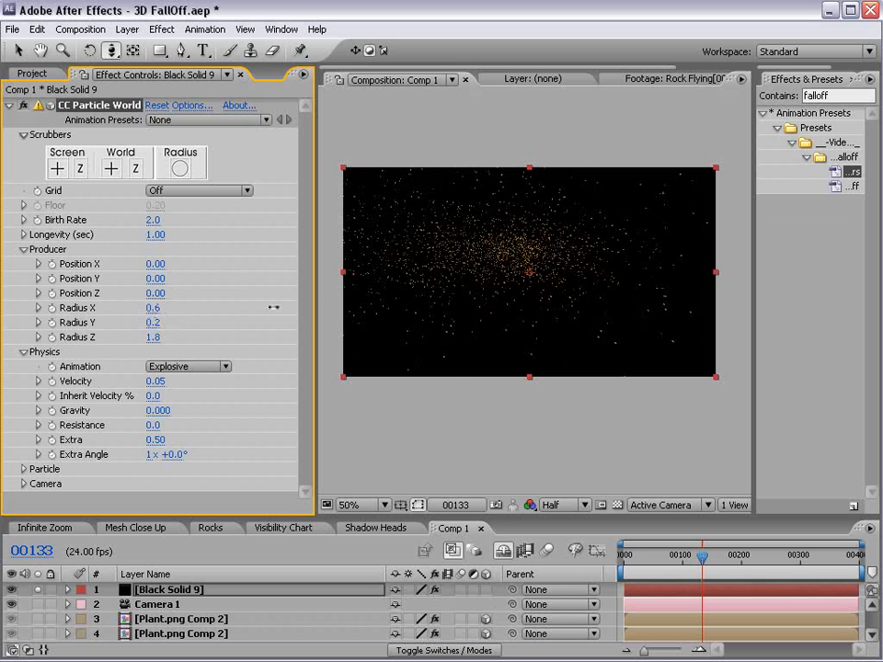
pyautogui.click(161, 222)
pyautogui.write('2')
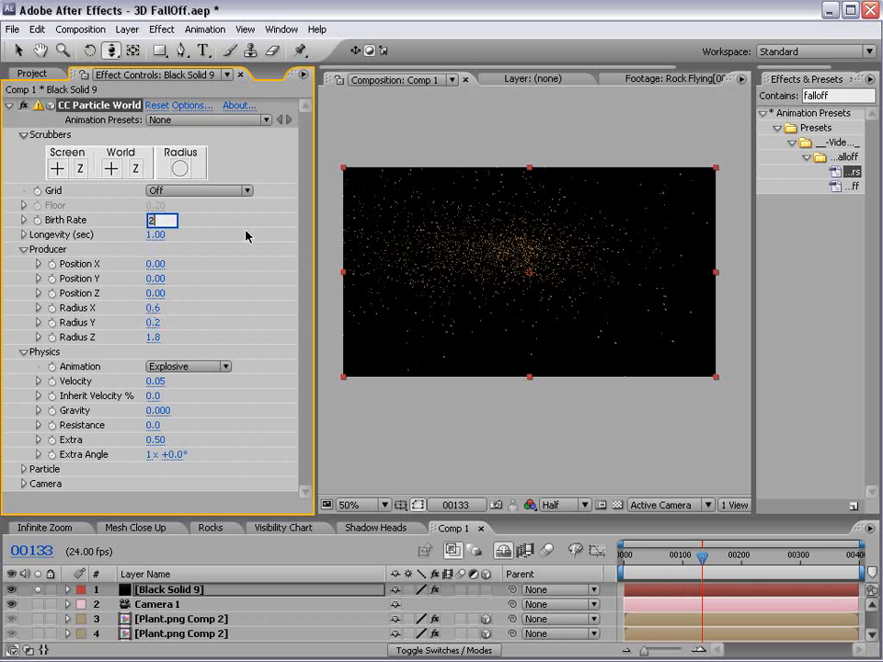
pyautogui.press('Return')
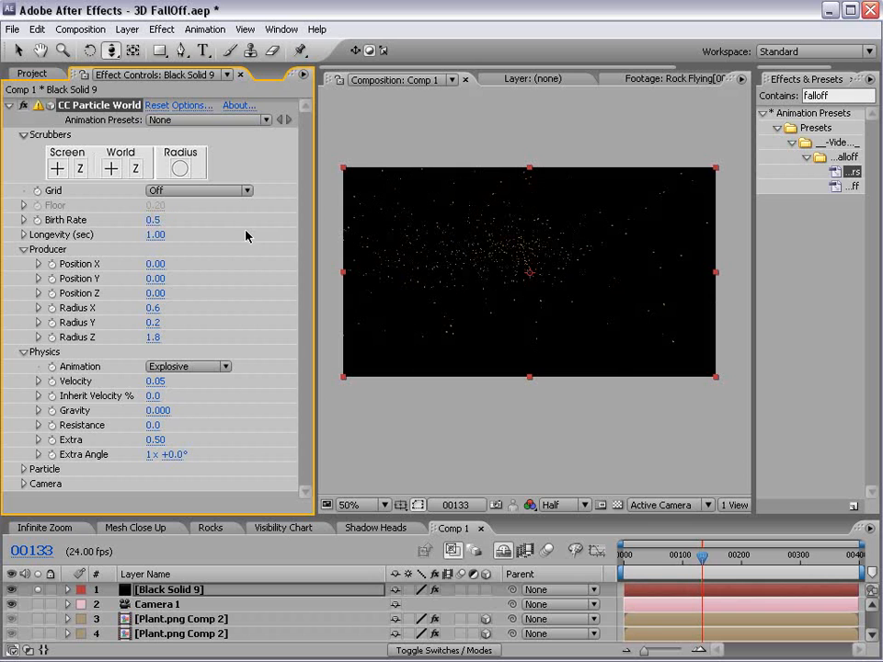
# Step: Change the particle type to Faded Sphere and check the particles at frame 152
pyautogui.click(35, 470)
pyautogui.scroll(-4, 41, 366)
pyautogui.click(204, 332)
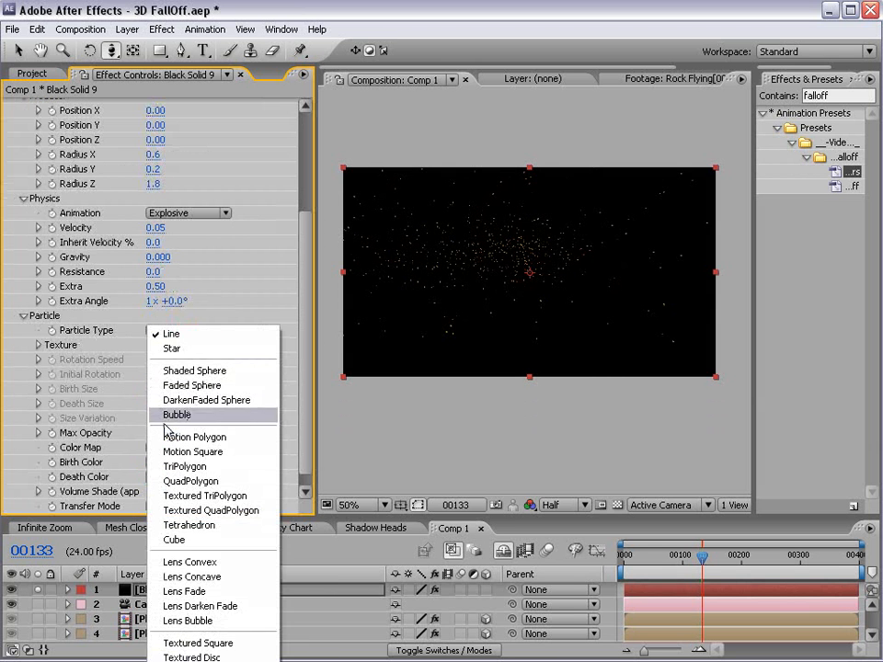
pyautogui.click(230, 386)
pyautogui.moveTo(701, 558)
pyautogui.mouseDown()
pyautogui.moveTo(674, 567)
pyautogui.moveTo(716, 569)
pyautogui.mouseUp()
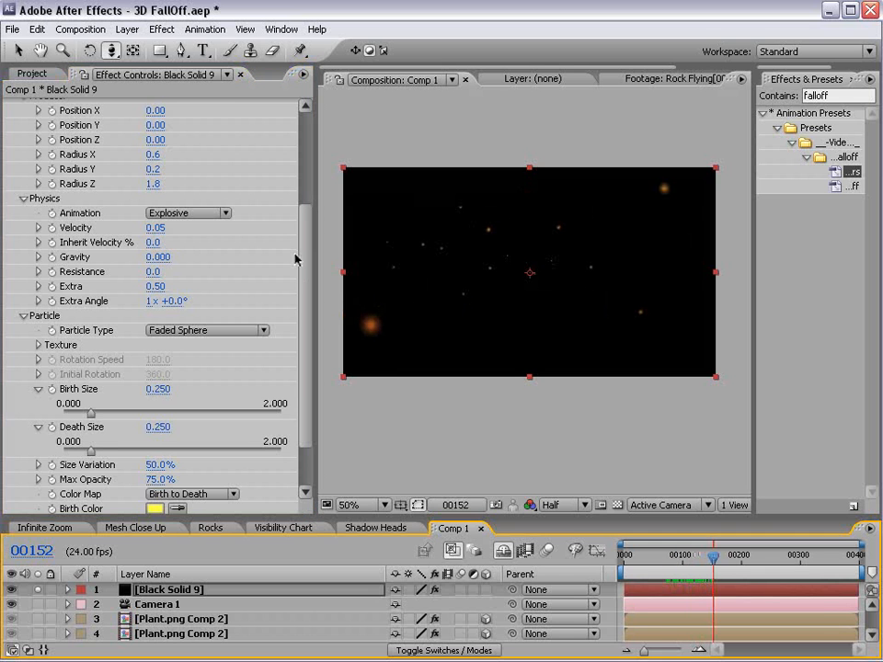
# Step: Set the particles' longevity to 4 seconds
pyautogui.scroll(5, 296, 260)
pyautogui.click(154, 236)
pyautogui.write('4')
pyautogui.press('Return')
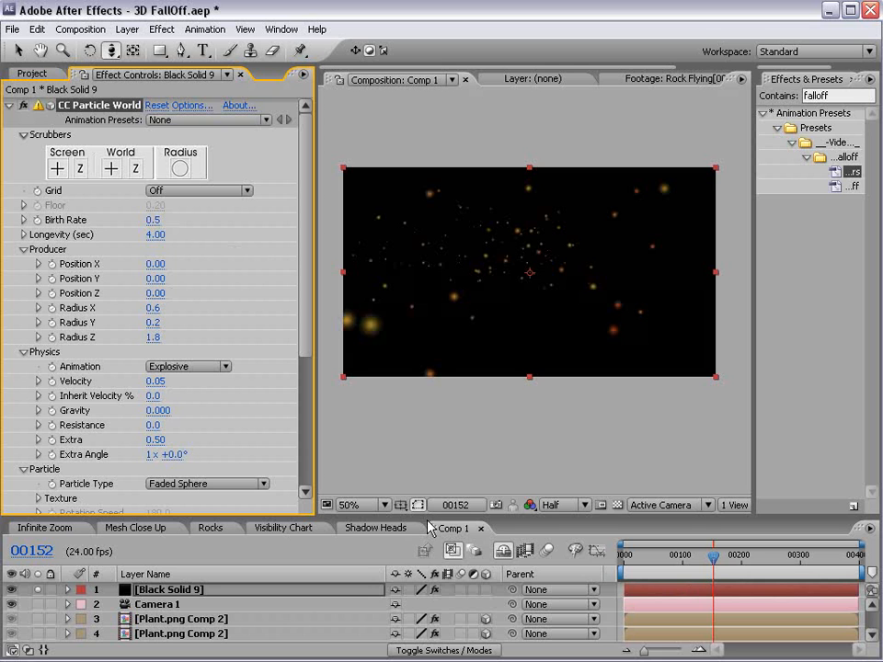
# Step: Unsolo the particle solid and view it together with the plants at frame 141
pyautogui.moveTo(427, 513); pyautogui.dragTo(414, 425)
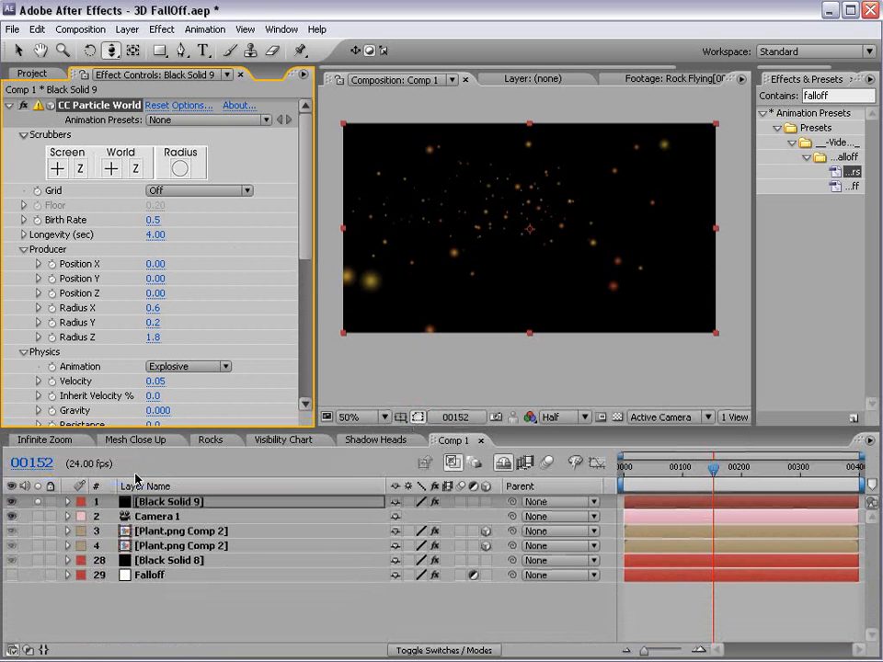
pyautogui.click(37, 502)
pyautogui.moveTo(713, 476)
pyautogui.mouseDown()
pyautogui.moveTo(663, 478)
pyautogui.moveTo(706, 479)
pyautogui.mouseUp()
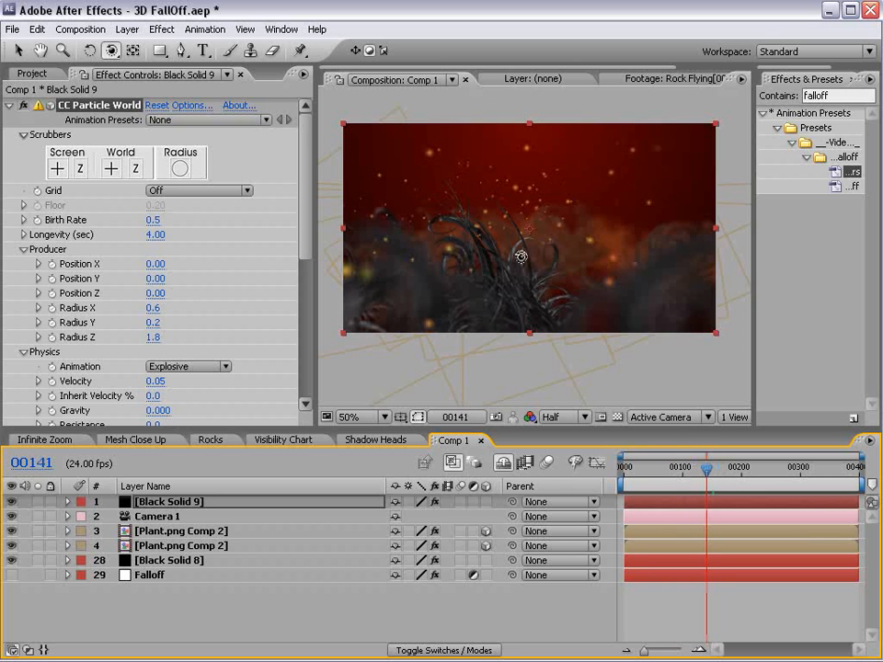
# Step: Keyframe Camera 1's Point of Interest and Position, and move both keyframes to frame 0
pyautogui.click(145, 518)
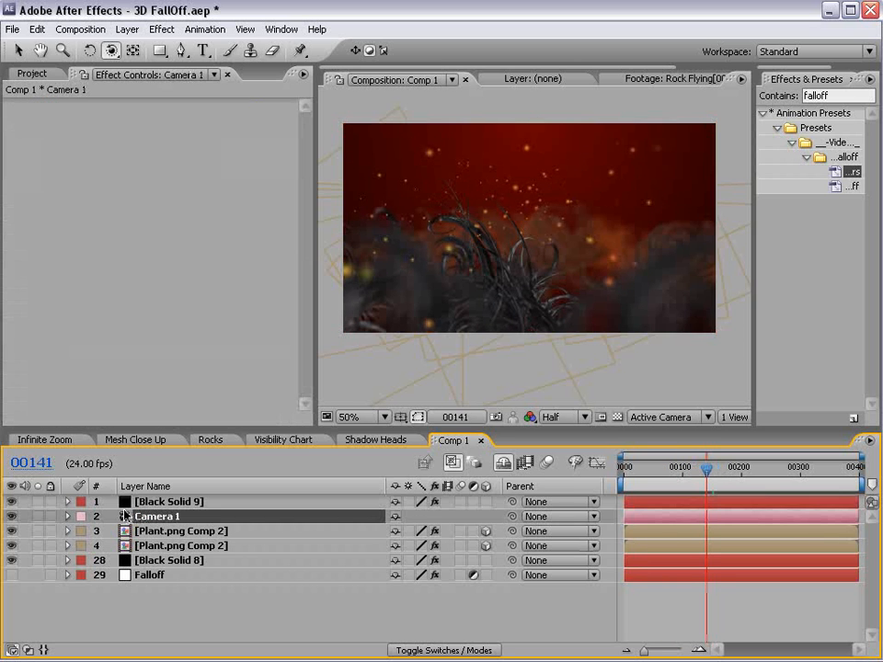
pyautogui.press('p')
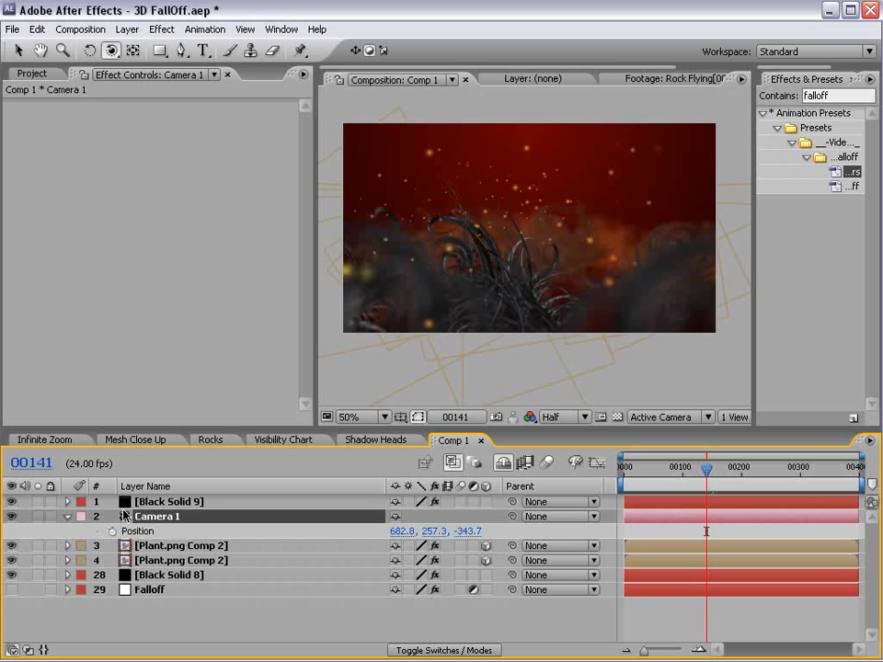
pyautogui.hotkey('shift', 'a')
pyautogui.click(110, 531)
pyautogui.click(112, 545)
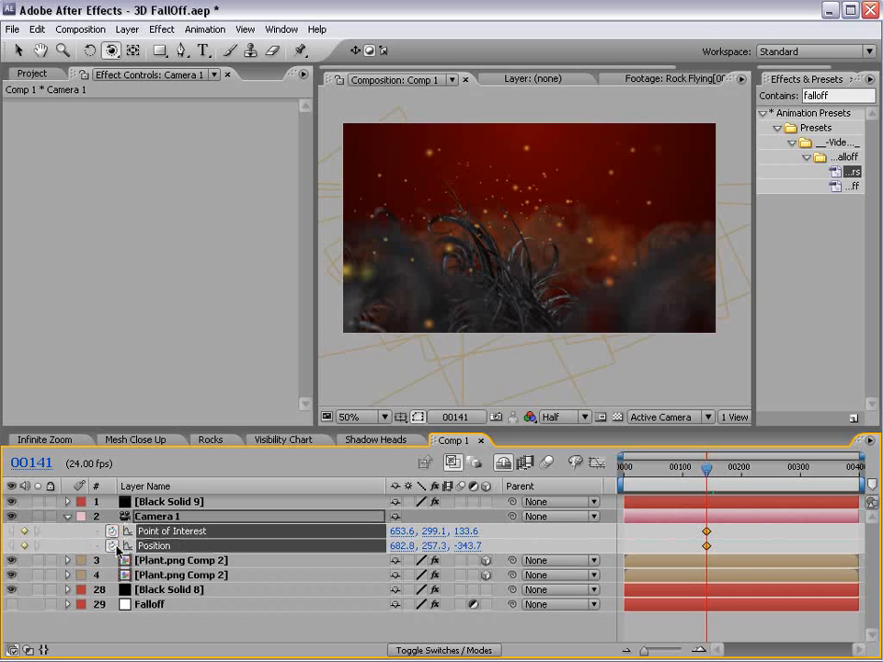
pyautogui.moveTo(710, 544); pyautogui.dragTo(624, 543)
# Step: Animate Camera 1 by pushing it into the plants at frame 86 and pulling it back at frame 0, and preview the move
pyautogui.moveTo(644, 470); pyautogui.dragTo(674, 471)
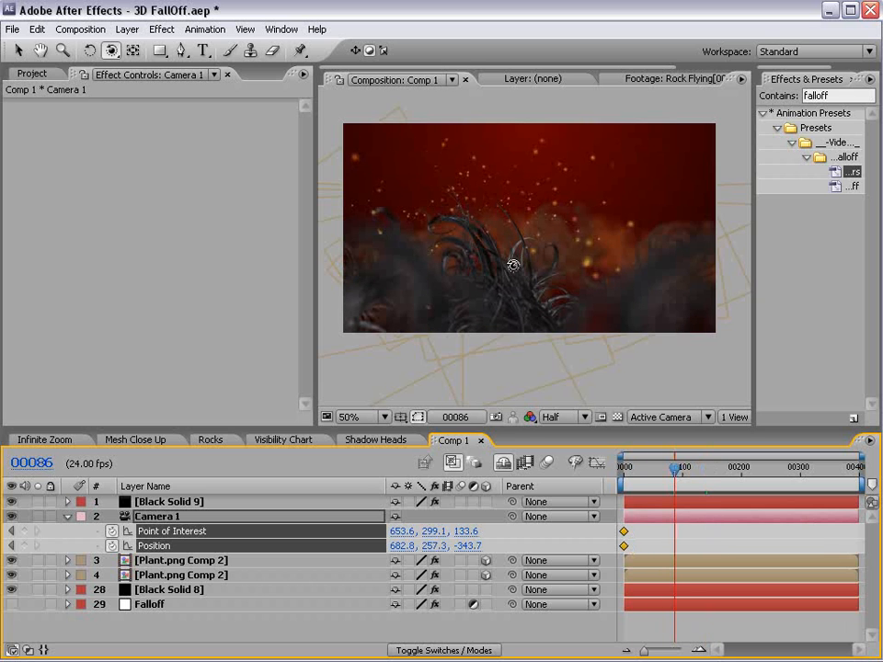
pyautogui.click(113, 53)
pyautogui.moveTo(516, 284); pyautogui.dragTo(612, 280)
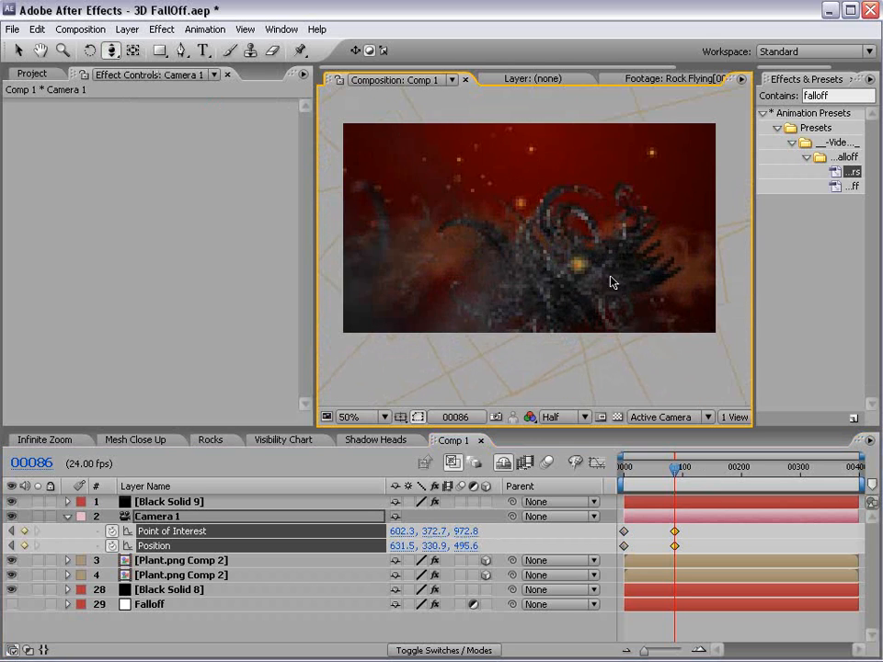
pyautogui.press('Home')
pyautogui.moveTo(515, 300); pyautogui.dragTo(571, 451)
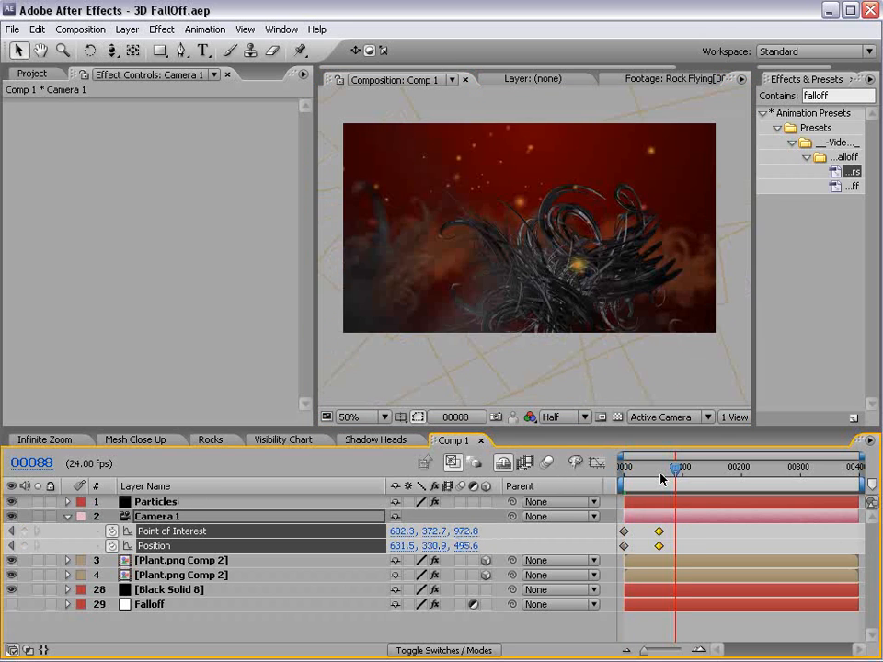
pyautogui.press('KP_0')
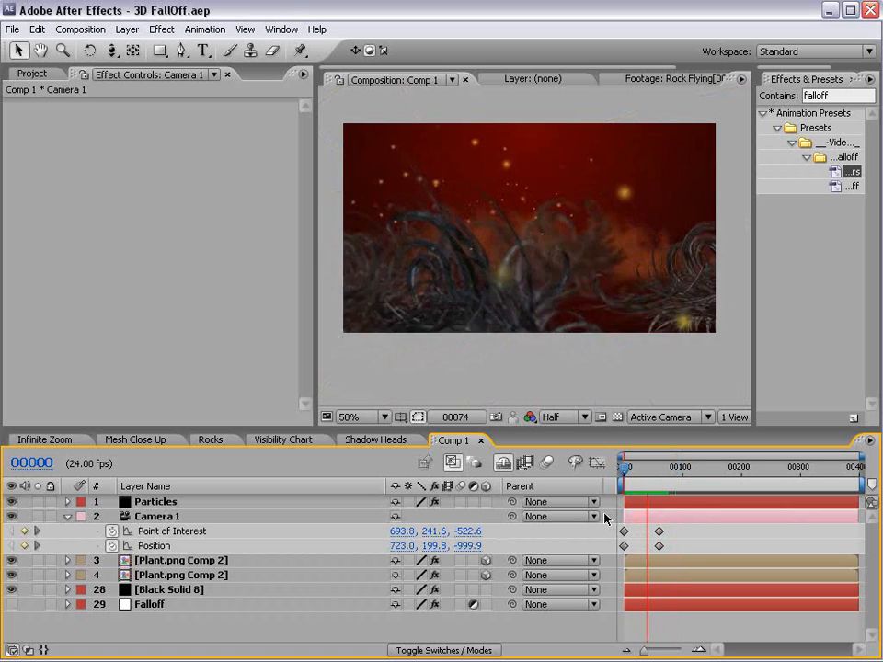
pyautogui.press('KP_0')
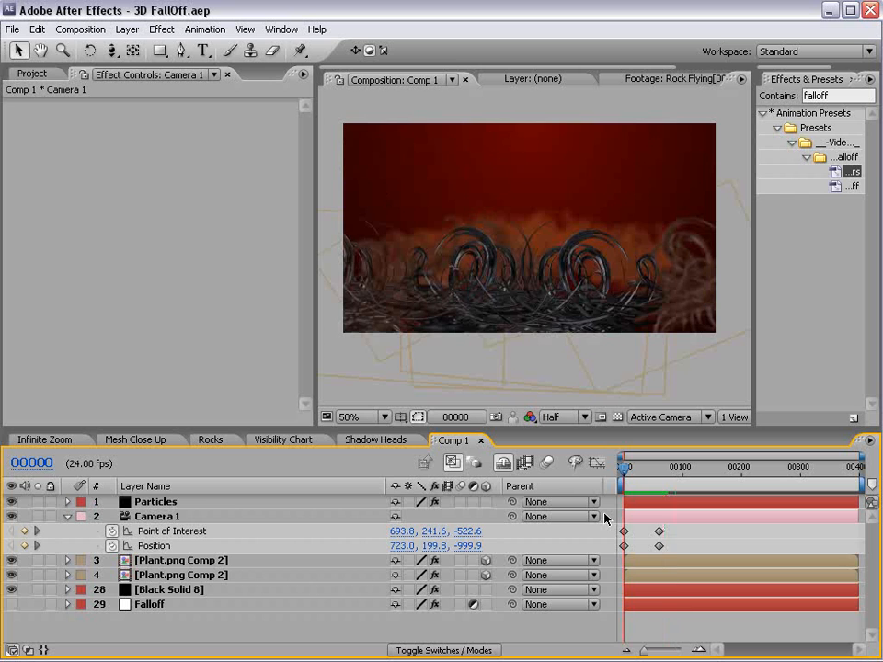
# Step: Apply Easy Ease to all of Camera 1's Point of Interest and Position keyframes, check the motion, and save the project
pyautogui.moveTo(673, 534); pyautogui.dragTo(618, 549)
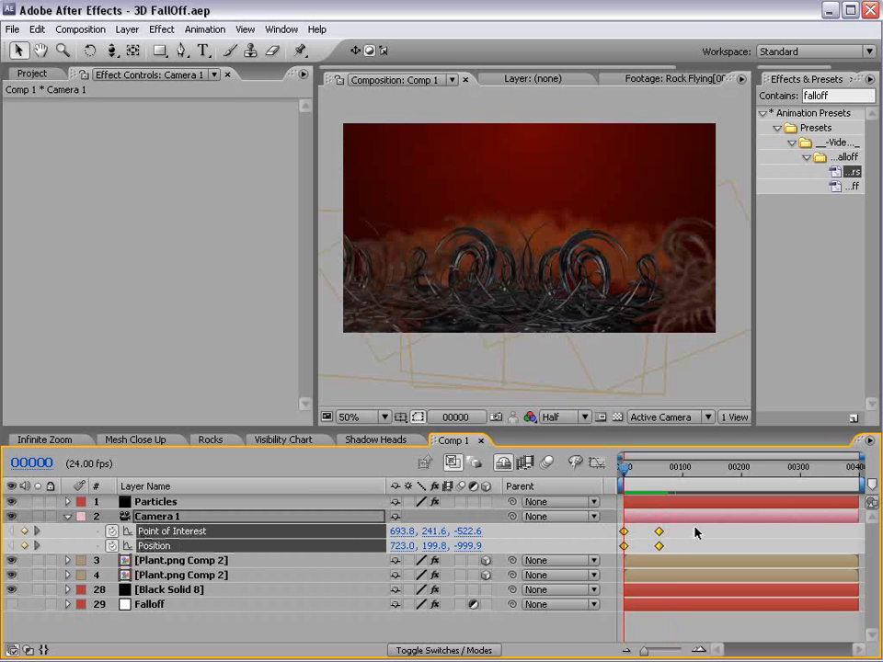
pyautogui.press('F9')
pyautogui.moveTo(626, 465); pyautogui.dragTo(660, 478)
pyautogui.moveTo(637, 484); pyautogui.dragTo(620, 492)
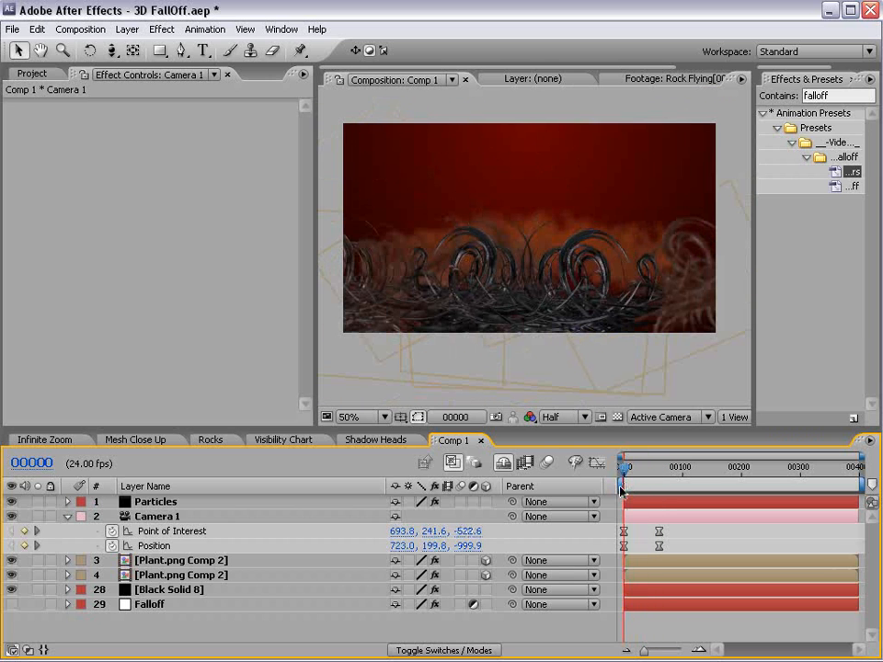
pyautogui.hotkey('ctrl', 's')
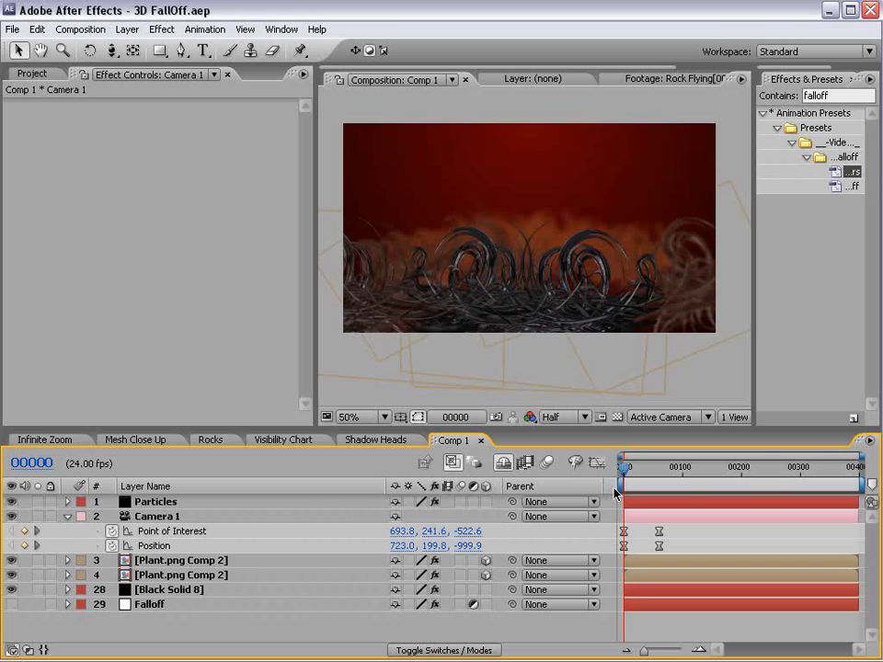
# Step: Open the Shadow Heads composition and scrub through its animation
pyautogui.click(373, 440)
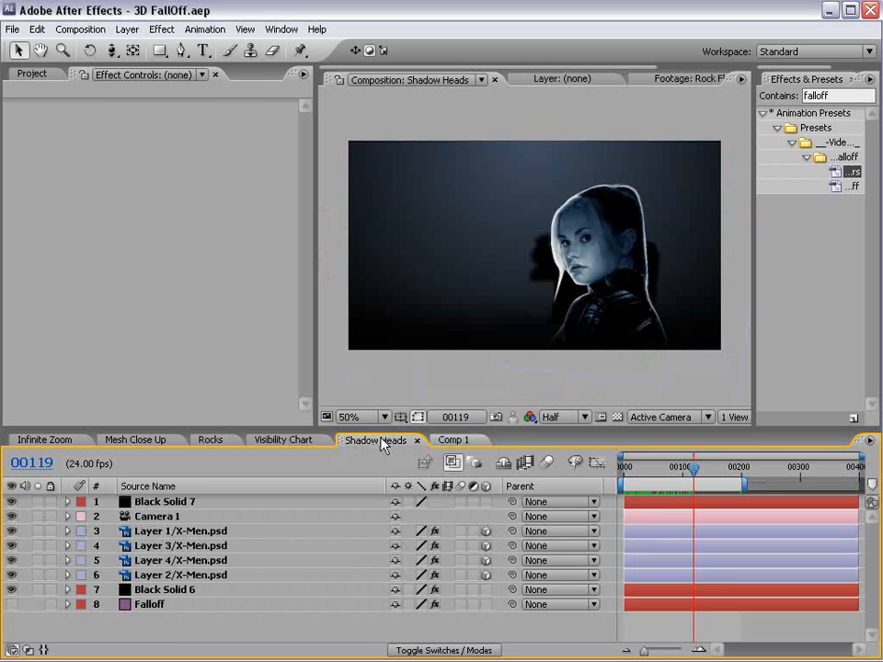
pyautogui.moveTo(692, 468); pyautogui.dragTo(665, 468)
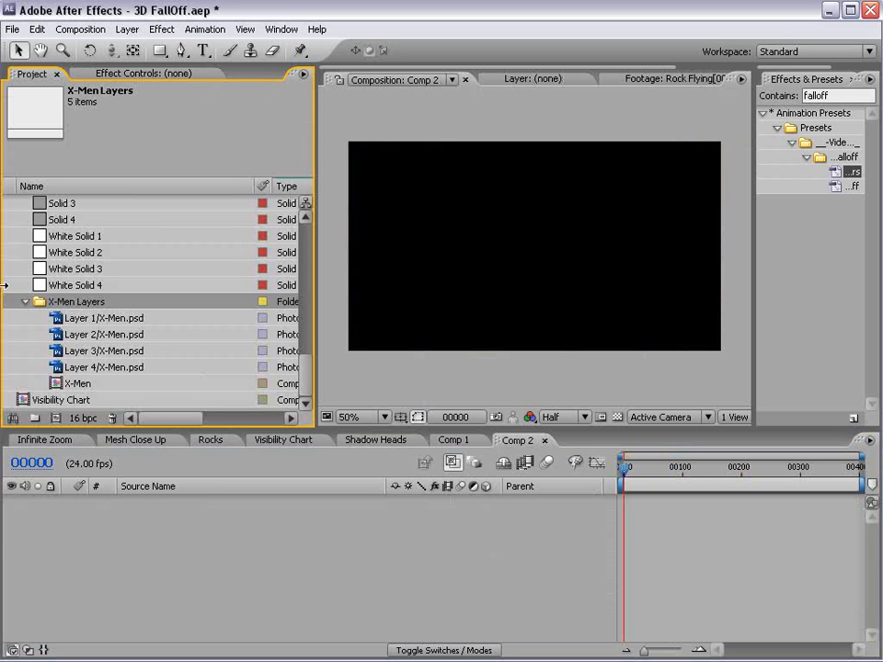
# Step: Add Layers 1 to 4 of X-Men.psd to Comp 2 and make all four layers 3D
pyautogui.click(91, 321)
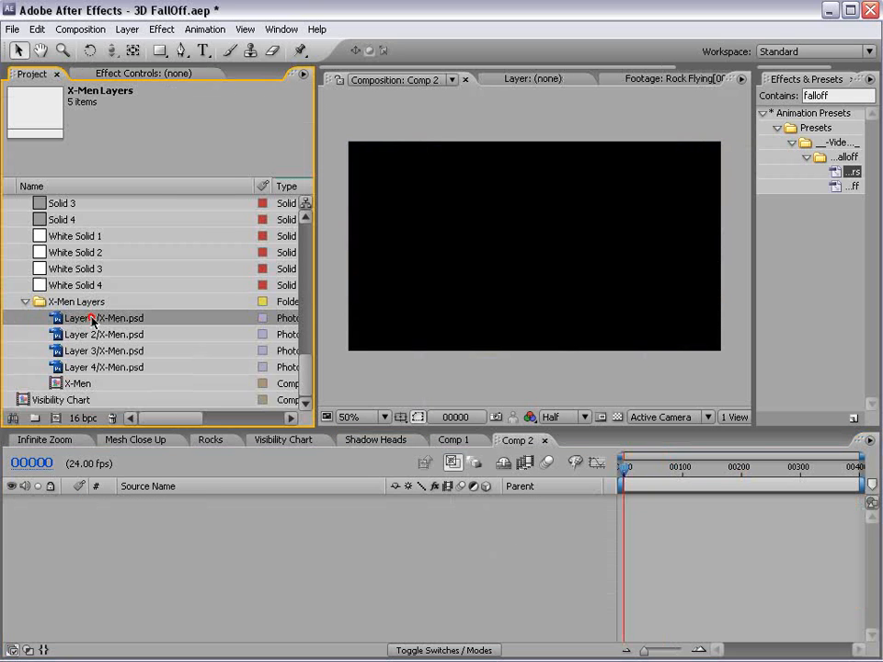
pyautogui.keyDown('shift'); pyautogui.click(67, 367); pyautogui.keyUp('shift')
pyautogui.moveTo(79, 318); pyautogui.dragTo(626, 504)
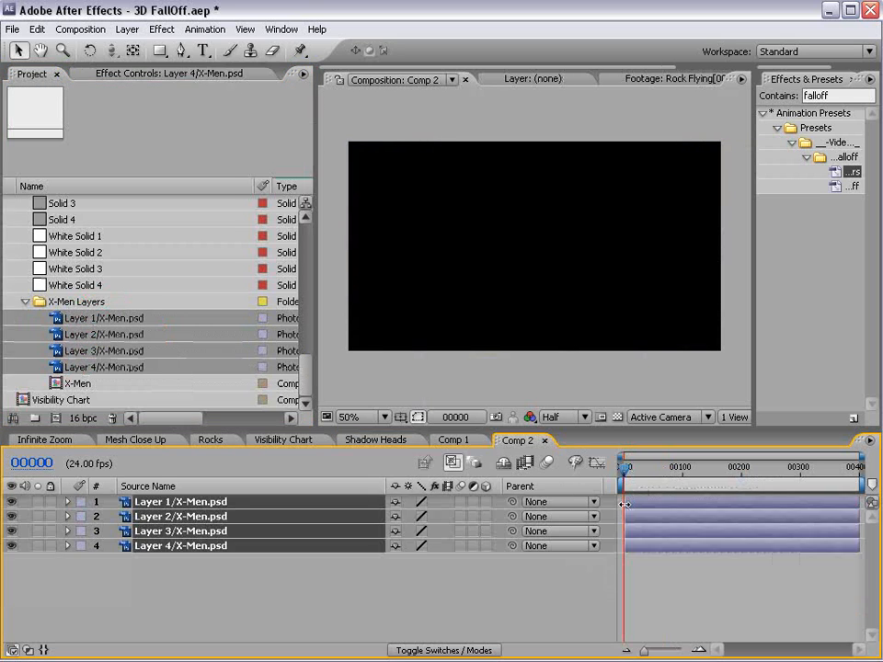
pyautogui.click(527, 244)
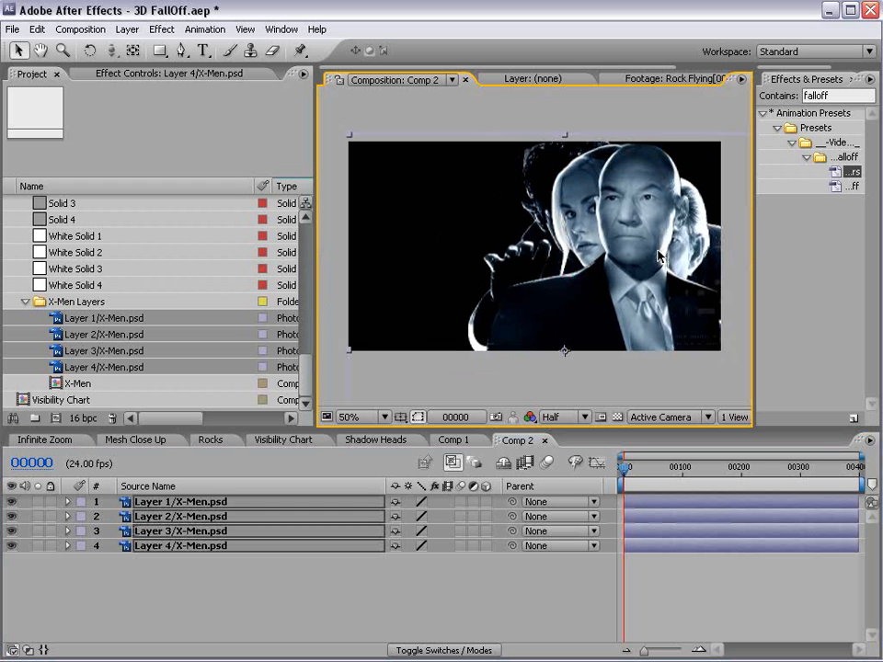
pyautogui.click(562, 380)
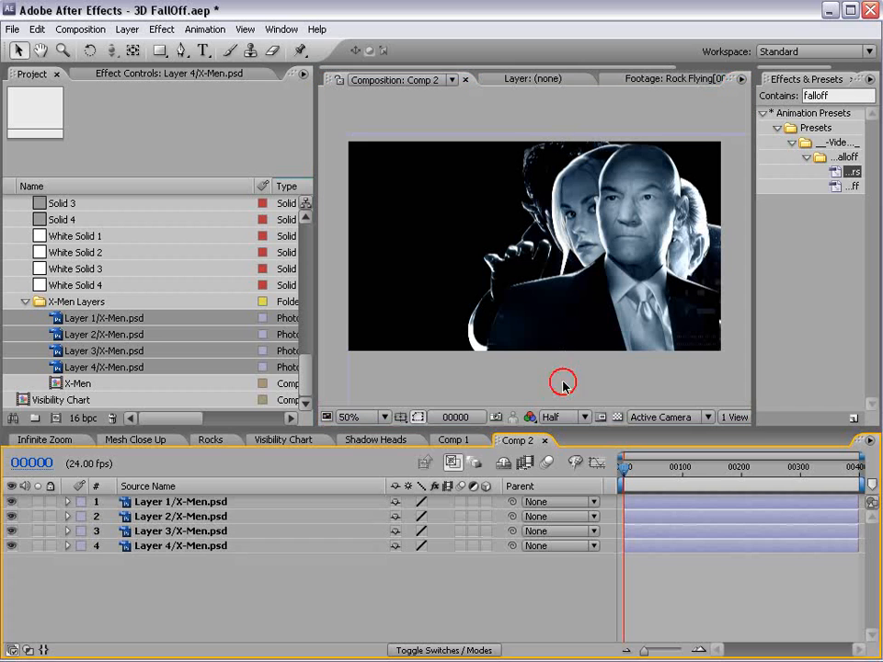
pyautogui.click(486, 502)
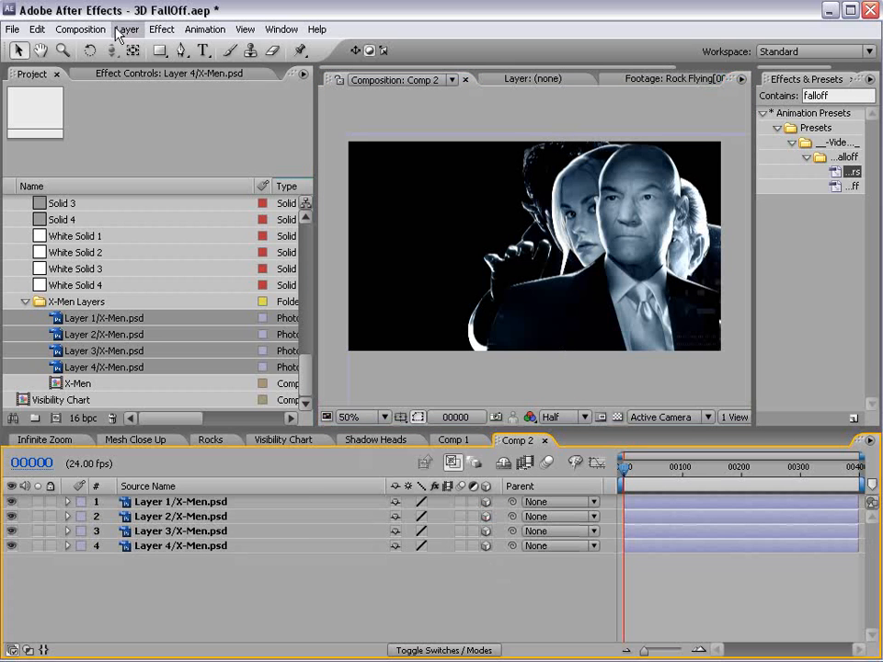
# Step: Add a black 864 × 486 pixel solid to Comp 2
pyautogui.click(120, 34)
pyautogui.moveTo(313, 52)
pyautogui.click(368, 61)
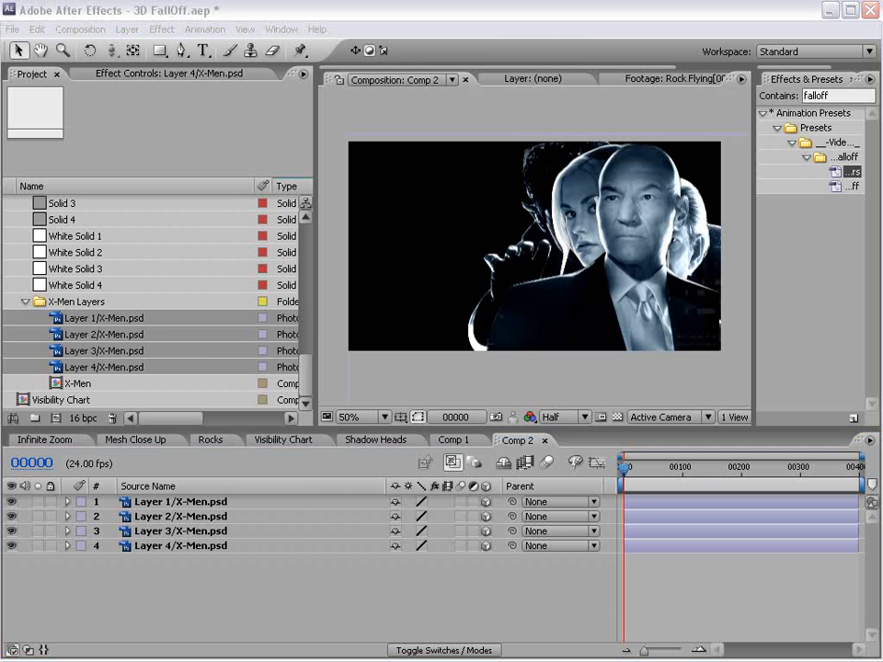
pyautogui.click(329, 437)
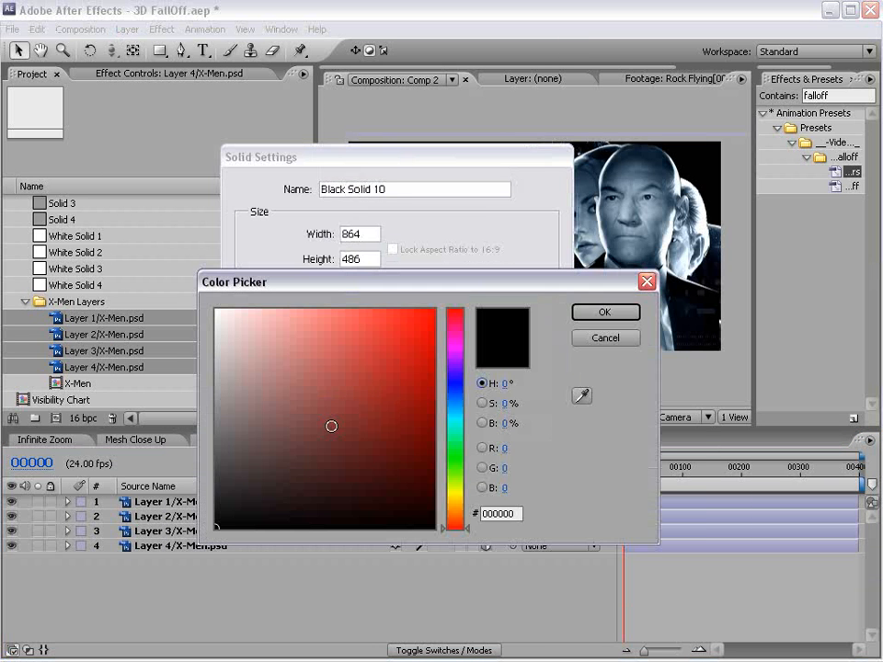
pyautogui.click(633, 313)
pyautogui.click(423, 472)
# Step: Apply the Ramp effect to the black solid and set its shape to Radial Ramp
pyautogui.click(162, 30)
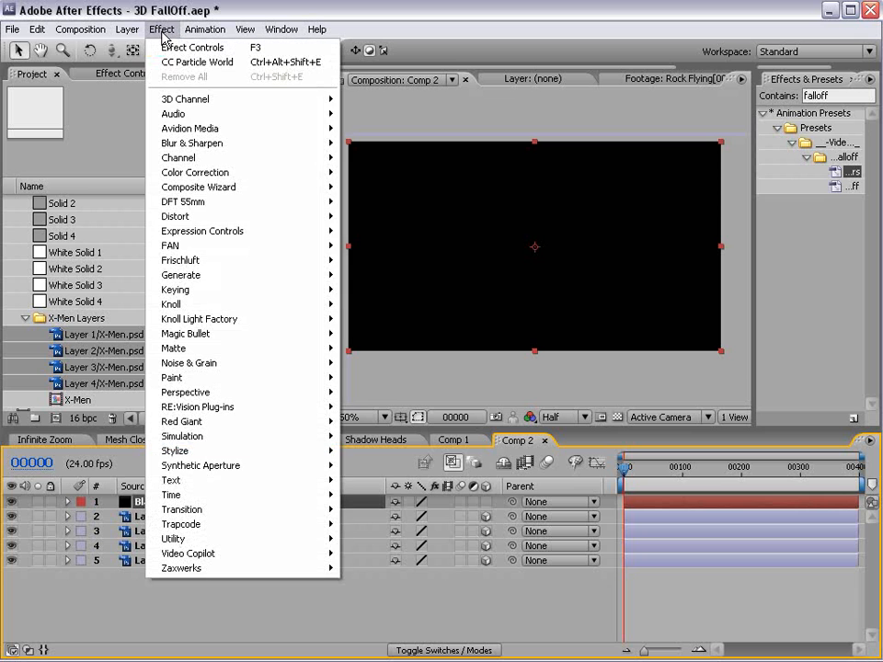
pyautogui.moveTo(230, 277)
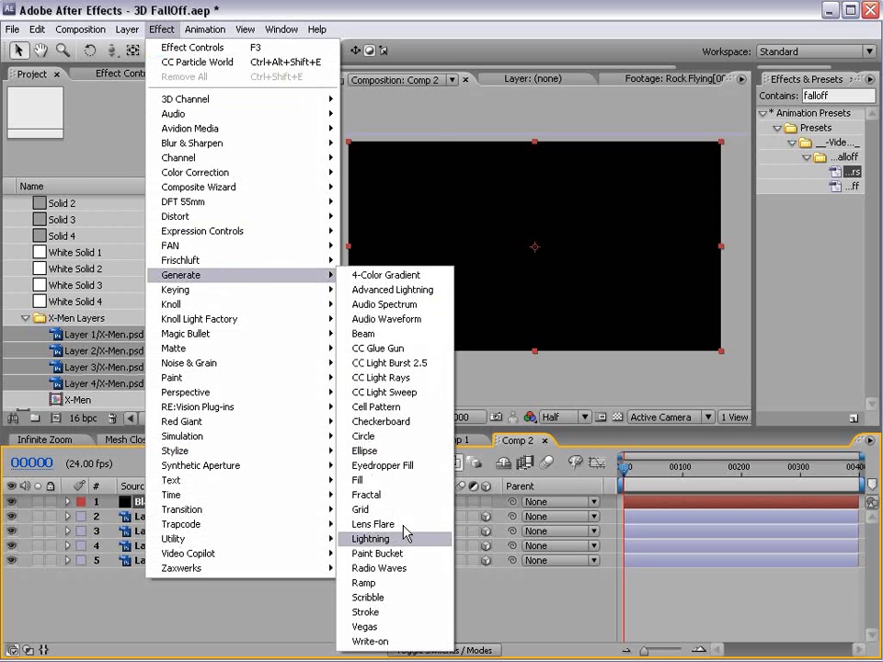
pyautogui.click(383, 583)
pyautogui.click(187, 193)
pyautogui.click(188, 210)
# Step: Set the ramp's start color to dark blue and its end color to black
pyautogui.click(154, 150)
pyautogui.click(453, 414)
pyautogui.moveTo(392, 400)
pyautogui.mouseDown()
pyautogui.moveTo(433, 400)
pyautogui.moveTo(390, 445)
pyautogui.moveTo(433, 523)
pyautogui.mouseUp()
pyautogui.click(607, 312)
pyautogui.click(156, 178)
pyautogui.click(605, 312)
# Step: Extend the ramp's end point down to 432, 860 and move the solid beneath the X-Men layers
pyautogui.moveTo(535, 356); pyautogui.dragTo(535, 517)
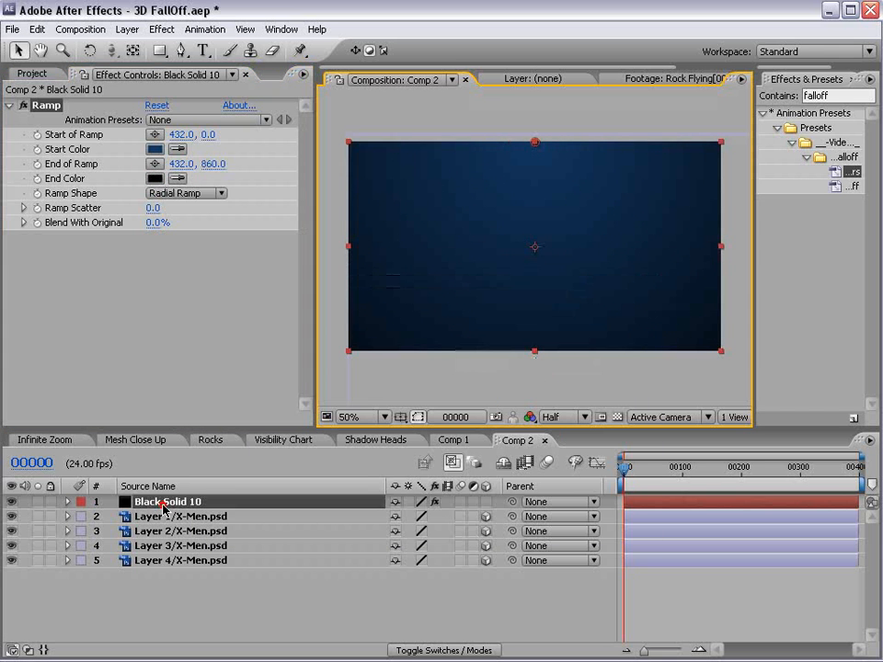
pyautogui.moveTo(164, 504); pyautogui.dragTo(154, 598)
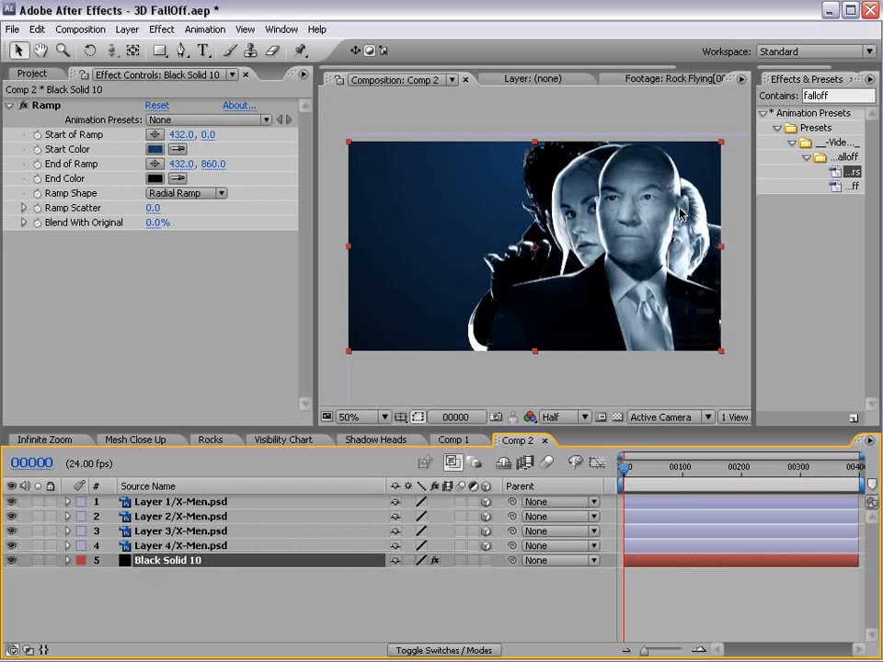
# Step: Space the X-Men layers in depth by setting the Z positions of Layers 2, 3 and 4 to -400, -800 and -1200
pyautogui.click(174, 548)
pyautogui.keyDown('shift'); pyautogui.click(184, 504); pyautogui.keyUp('shift')
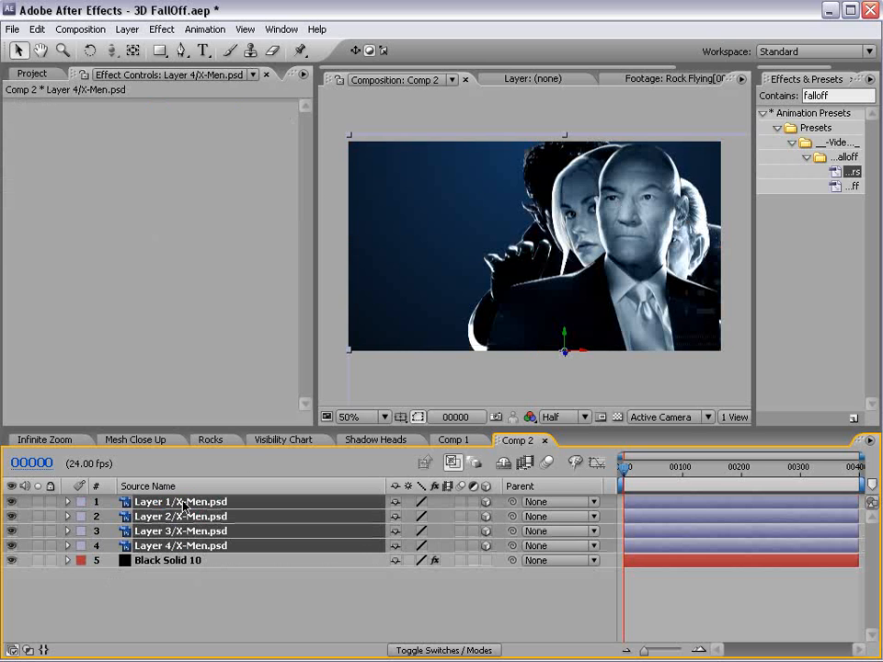
pyautogui.press('p')
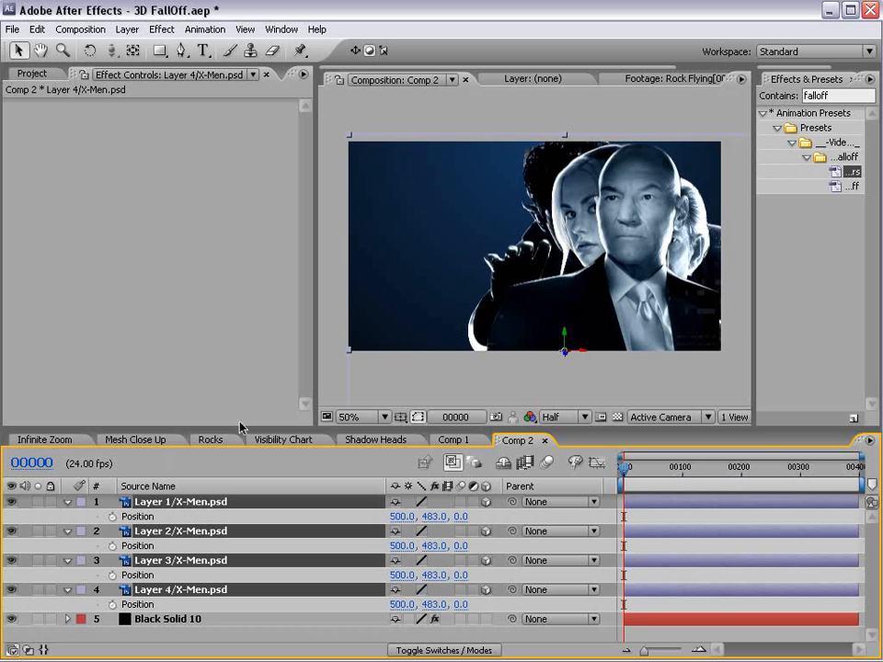
pyautogui.moveTo(247, 428); pyautogui.dragTo(247, 378)
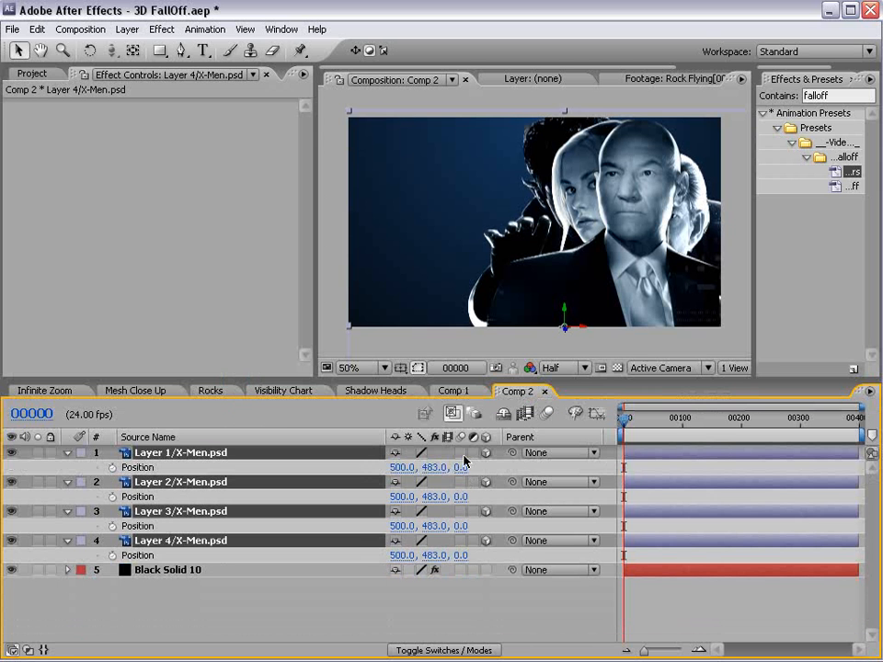
pyautogui.click(462, 497)
pyautogui.press('Return')
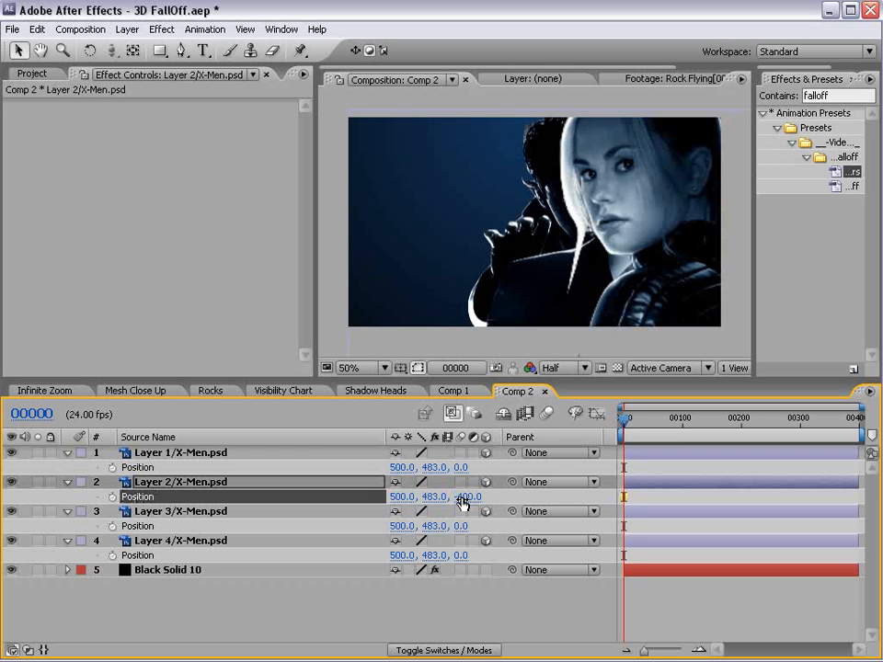
pyautogui.click(462, 526)
pyautogui.write('-800')
pyautogui.press('Return')
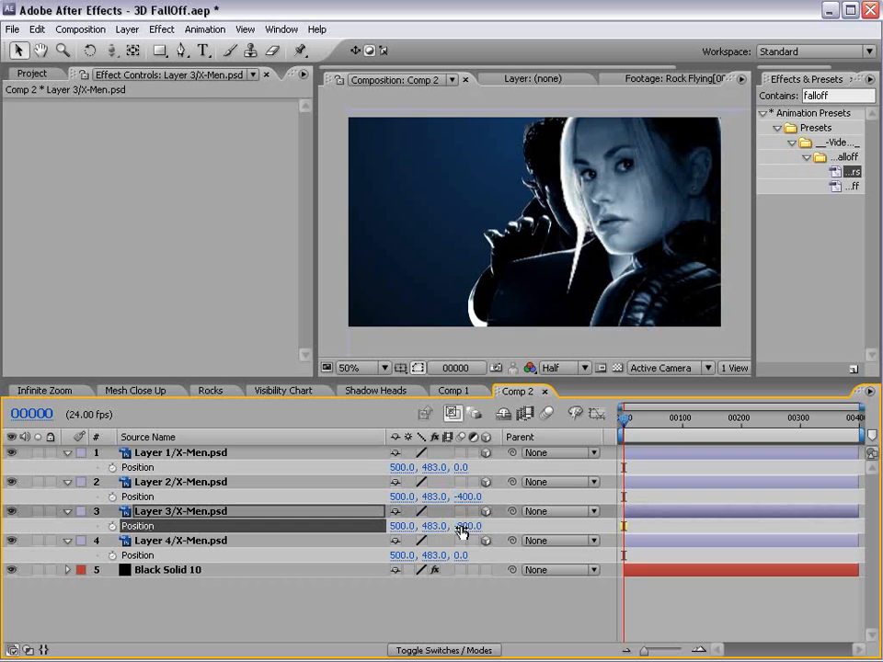
pyautogui.click(459, 555)
pyautogui.write('-1200')
pyautogui.press('Return')
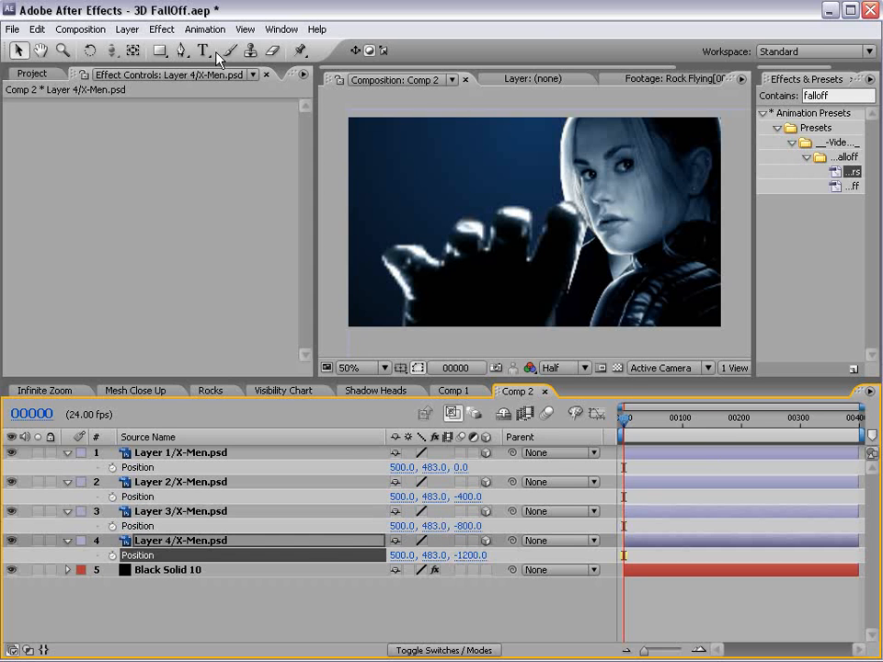
# Step: Add Camera 1 with the 20mm preset and depth of field enabled, and pull it back to frame the front X-Men layer
pyautogui.click(129, 30)
pyautogui.moveTo(235, 47)
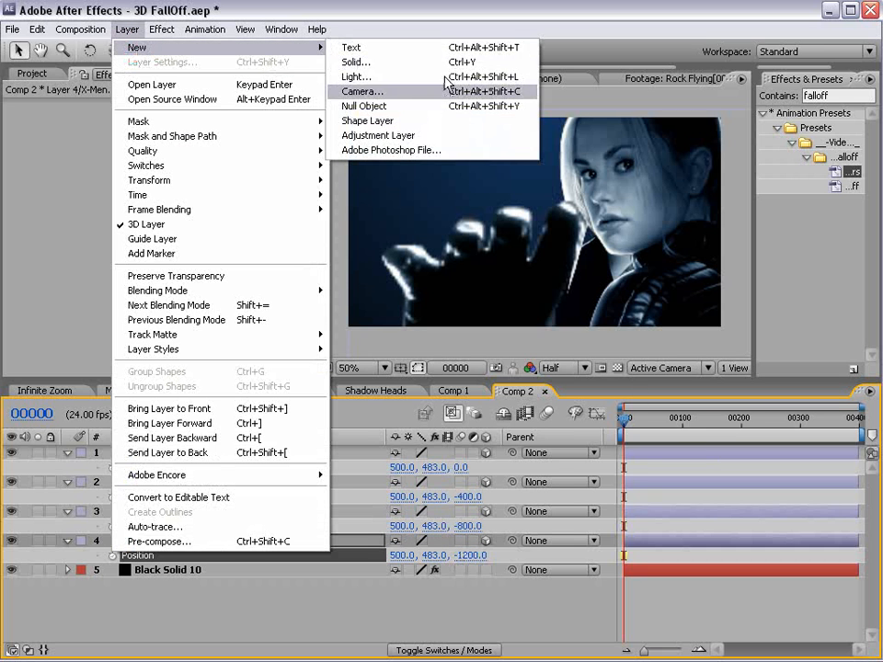
pyautogui.click(440, 93)
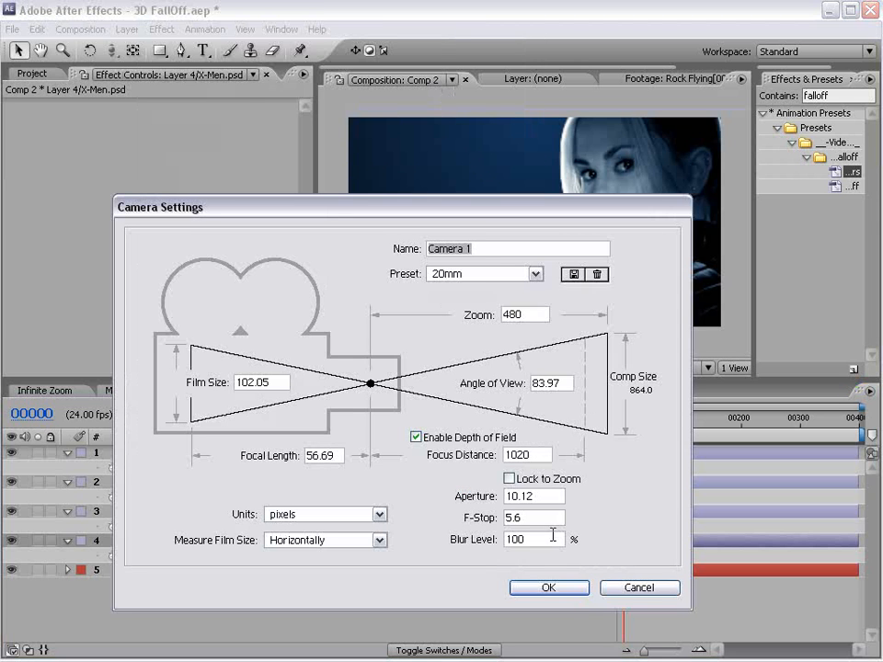
pyautogui.click(546, 587)
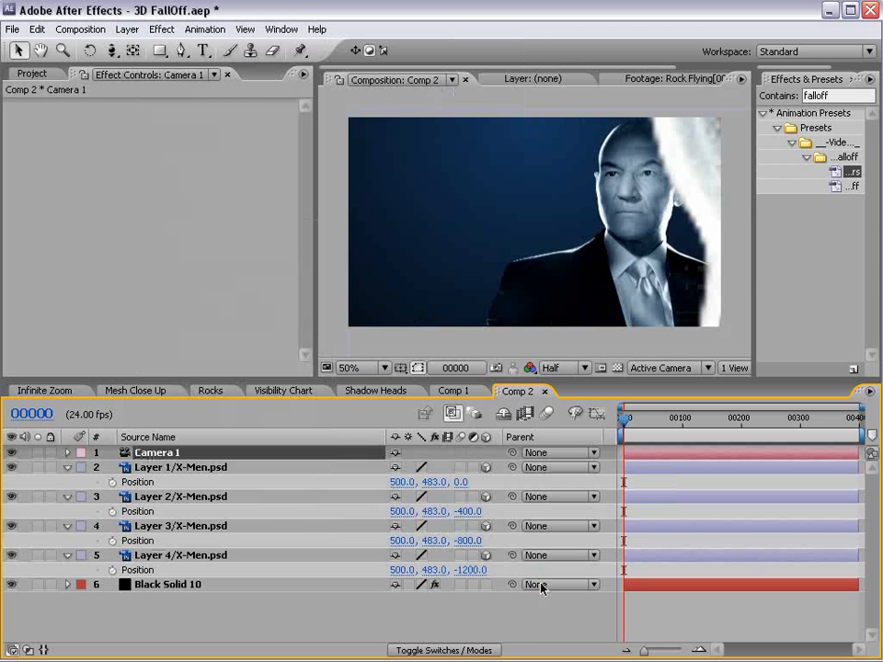
pyautogui.click(112, 50)
pyautogui.moveTo(531, 194); pyautogui.dragTo(607, 547)
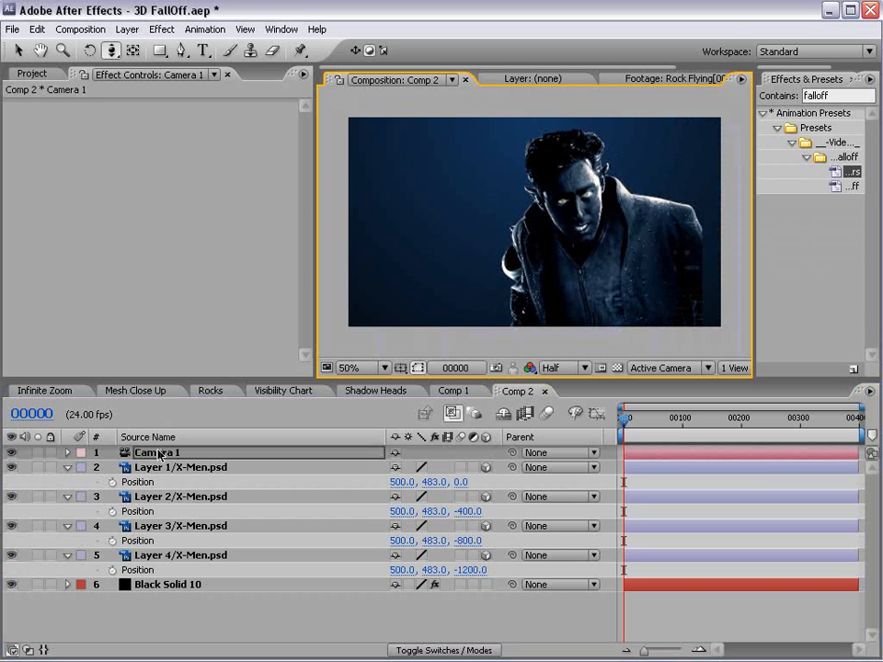
# Step: Create a black 864 × 486 pixel solid named Falloff and hide it
pyautogui.click(127, 28)
pyautogui.moveTo(128, 51)
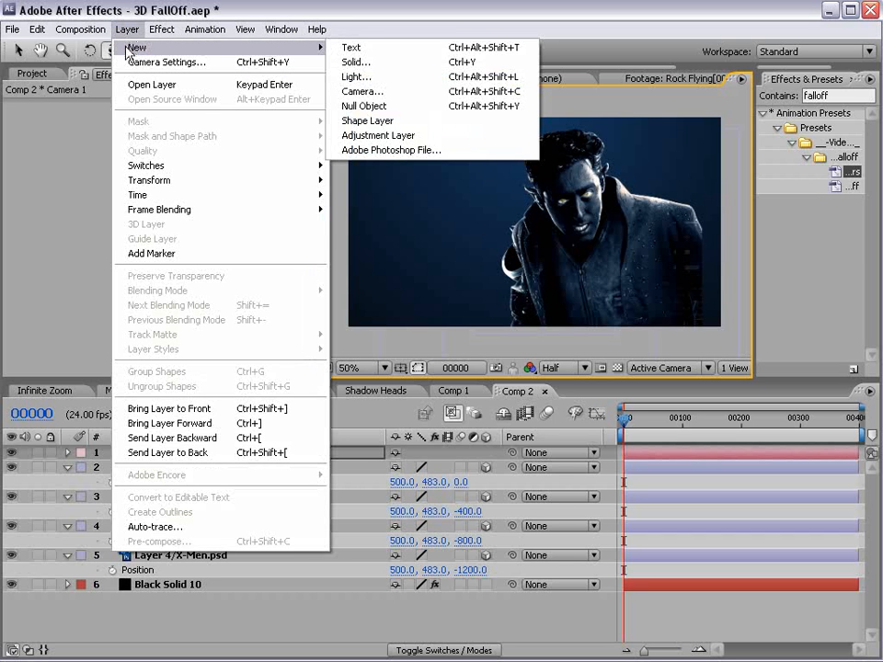
pyautogui.click(401, 64)
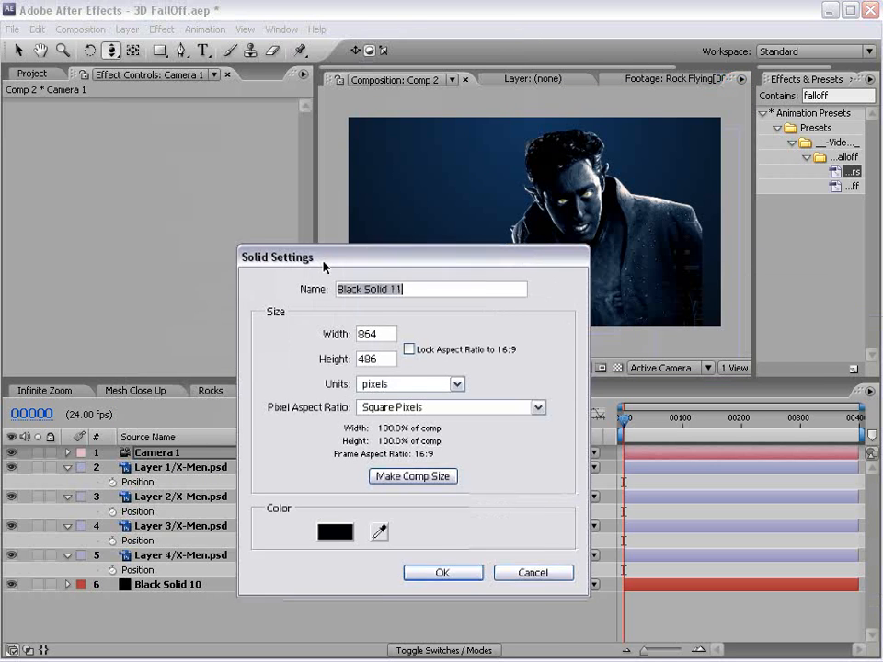
pyautogui.moveTo(323, 262); pyautogui.dragTo(278, 257)
pyautogui.write('Falloff')
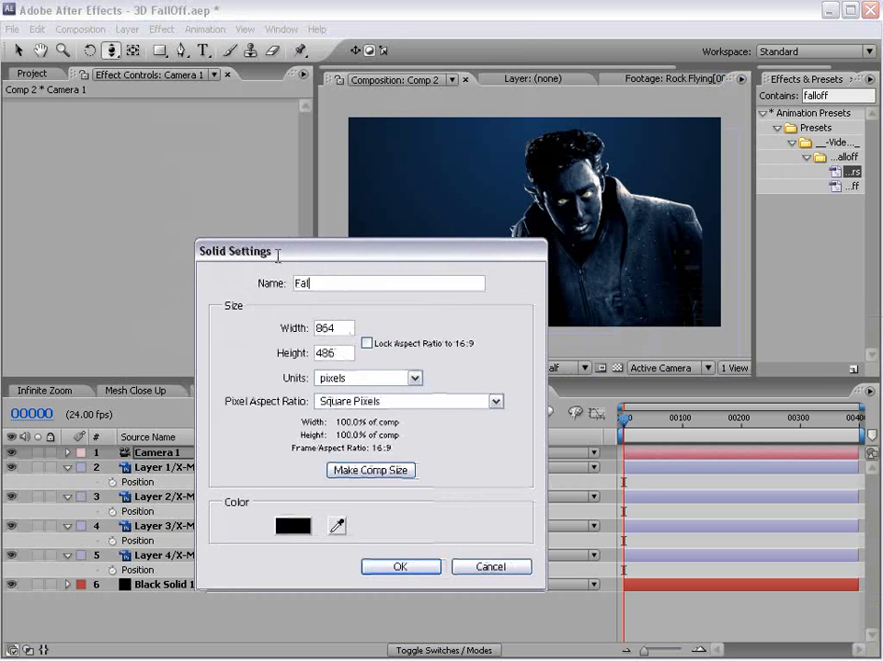
pyautogui.click(400, 567)
pyautogui.click(13, 454)
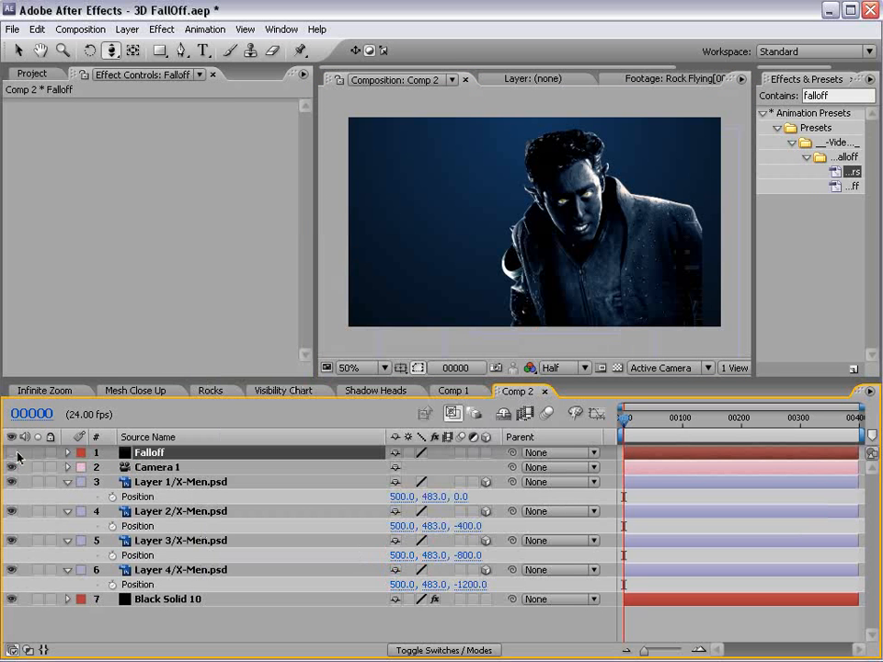
# Step: Apply the 3DFalloff-Control_ReName_Falloff preset to the Falloff solid and 3DFalloff_Apply_to_3D_Layers to all four X-Men layers
pyautogui.moveTo(753, 249); pyautogui.dragTo(548, 245)
pyautogui.moveTo(703, 188); pyautogui.dragTo(140, 453)
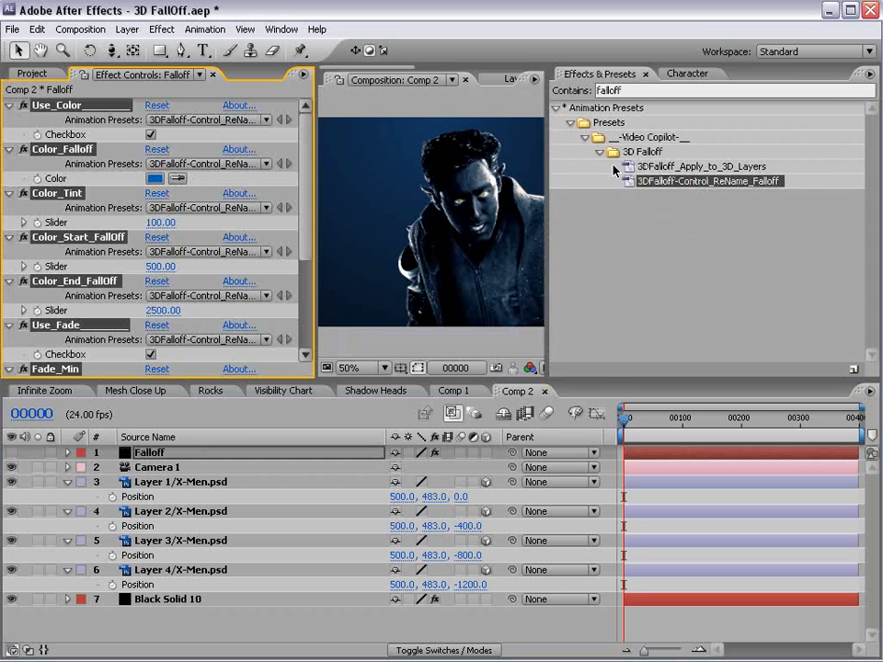
pyautogui.moveTo(710, 169); pyautogui.dragTo(156, 479)
pyautogui.moveTo(702, 170); pyautogui.dragTo(244, 529)
pyautogui.moveTo(688, 168); pyautogui.dragTo(191, 569)
pyautogui.moveTo(688, 169); pyautogui.dragTo(248, 614)
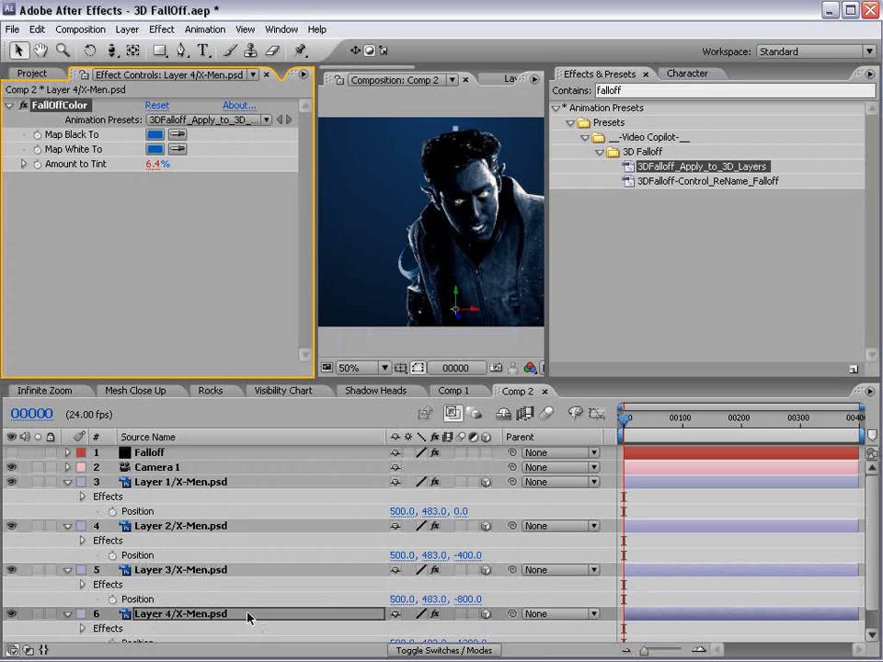
pyautogui.moveTo(546, 178); pyautogui.dragTo(775, 181)
# Step: Orbit Camera 1 and pull it back to show the depth between the X-Men layers
pyautogui.press('c')
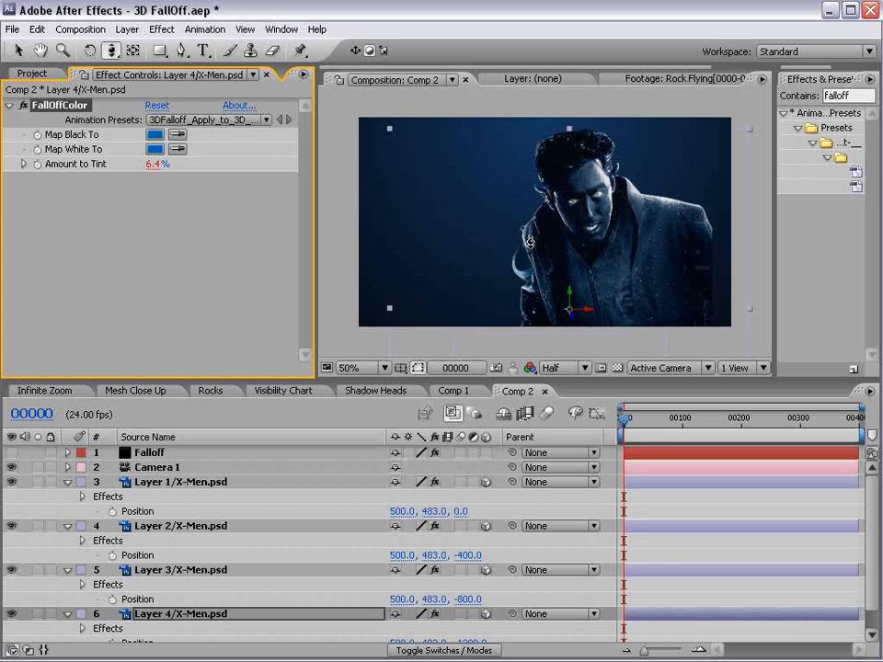
pyautogui.moveTo(395, 184); pyautogui.dragTo(536, 247)
pyautogui.press('c')
pyautogui.press('c')
pyautogui.moveTo(482, 223); pyautogui.dragTo(503, 232)
# Step: Turn off Use_Fade on the Falloff solid and set its Color_Falloff color to black (000000)
pyautogui.click(149, 452)
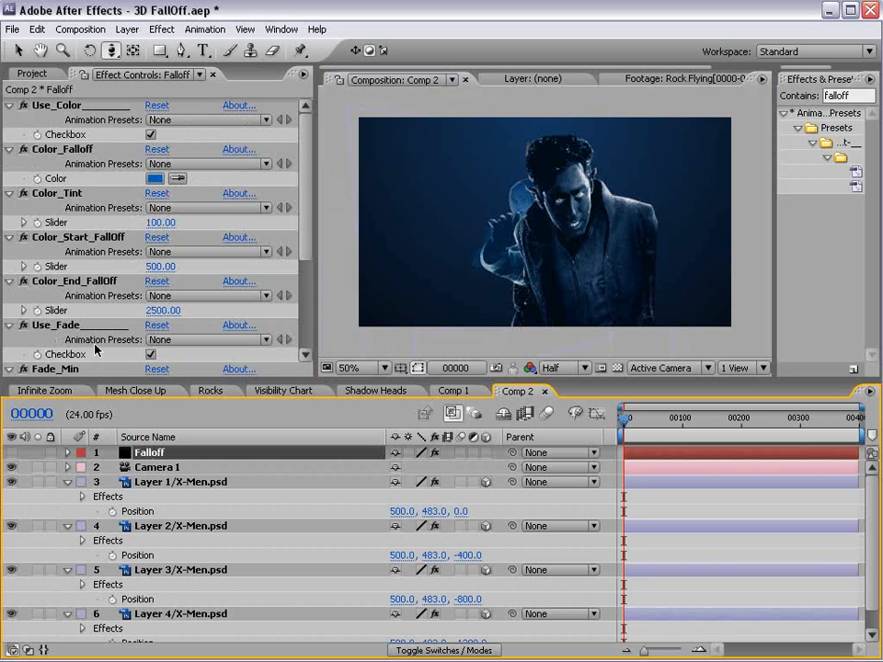
pyautogui.click(152, 355)
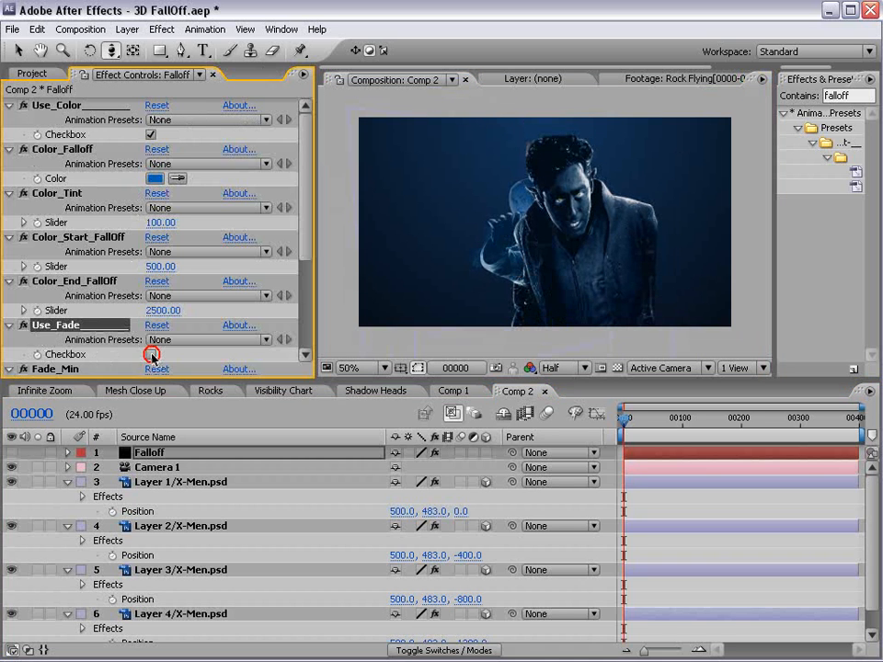
pyautogui.click(155, 178)
pyautogui.click(442, 532)
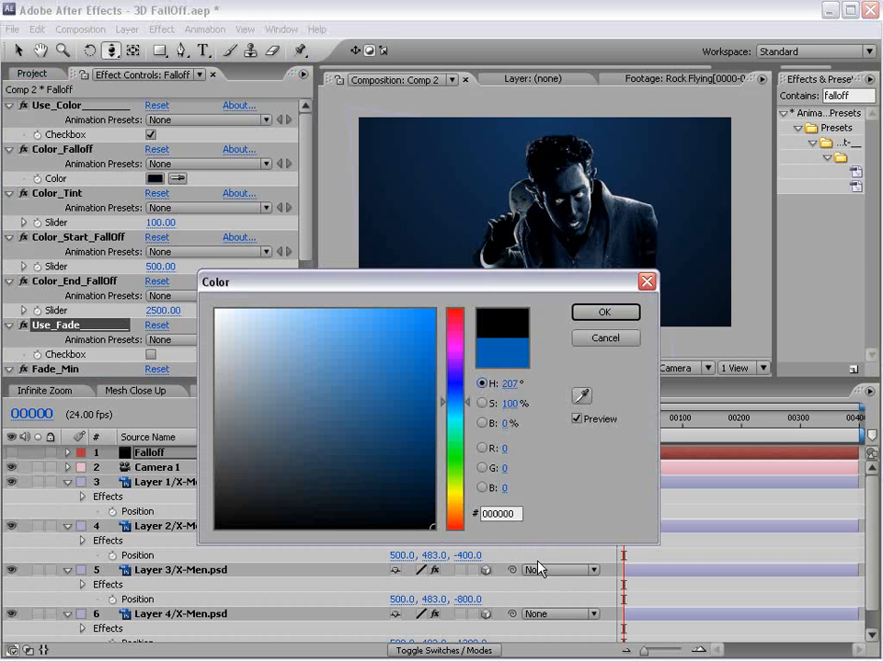
pyautogui.click(605, 312)
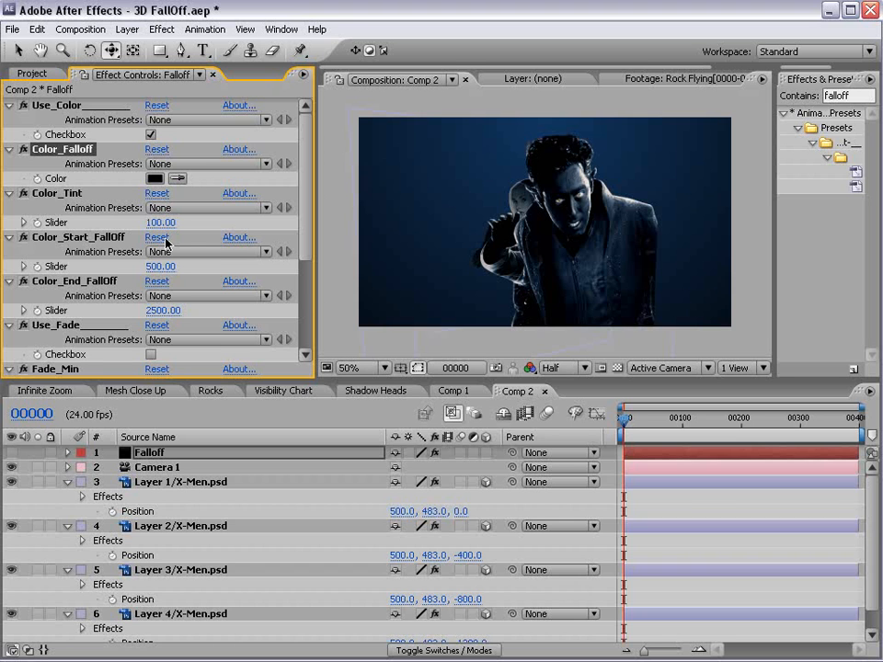
# Step: Reposition Camera 1 to reveal the rear layers, and consult the start and end falloff zones in the Visibility Chart composition before returning to Comp 2
pyautogui.moveTo(515, 241); pyautogui.dragTo(413, 241)
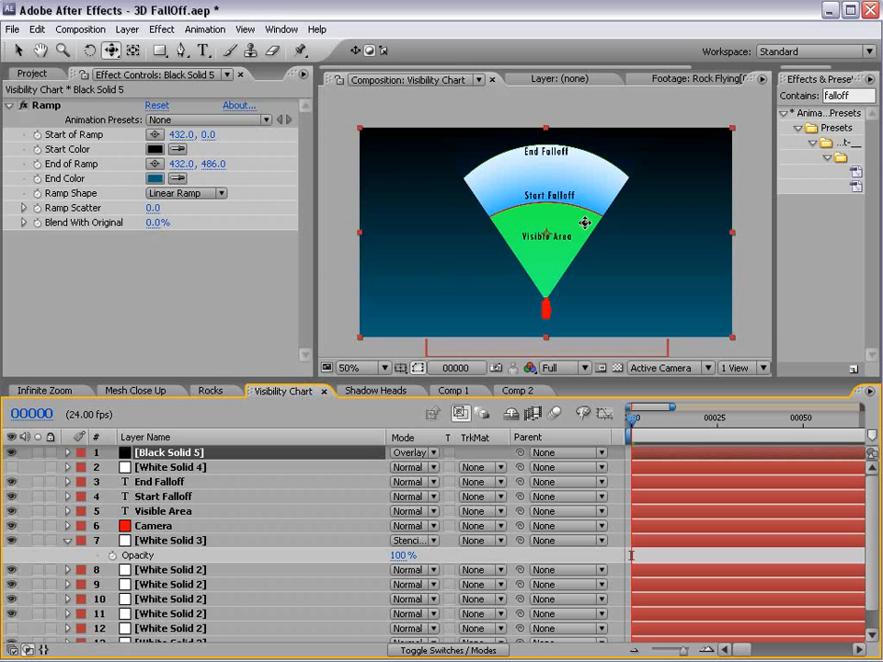
pyautogui.scroll(2, 585, 223)
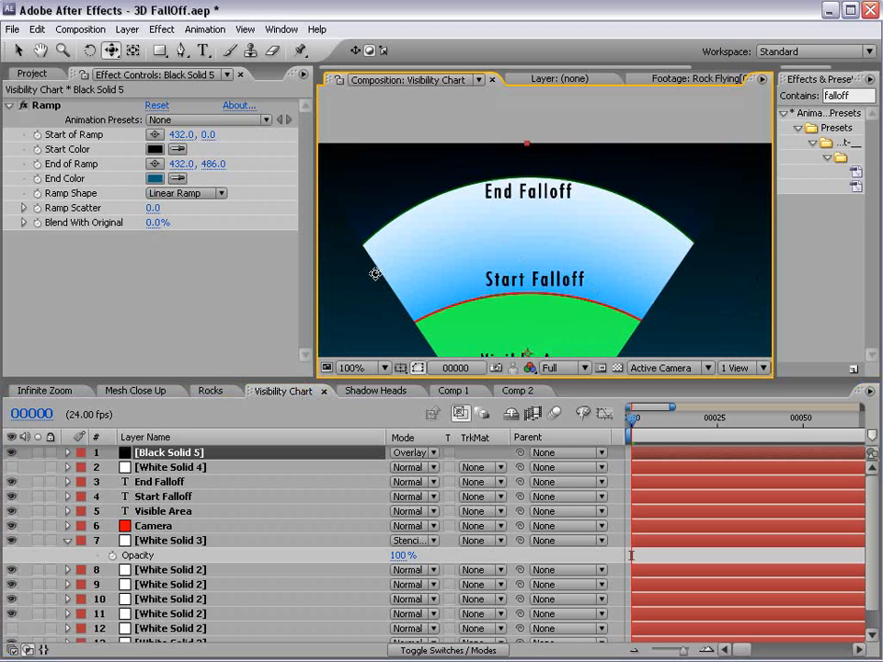
pyautogui.click(515, 391)
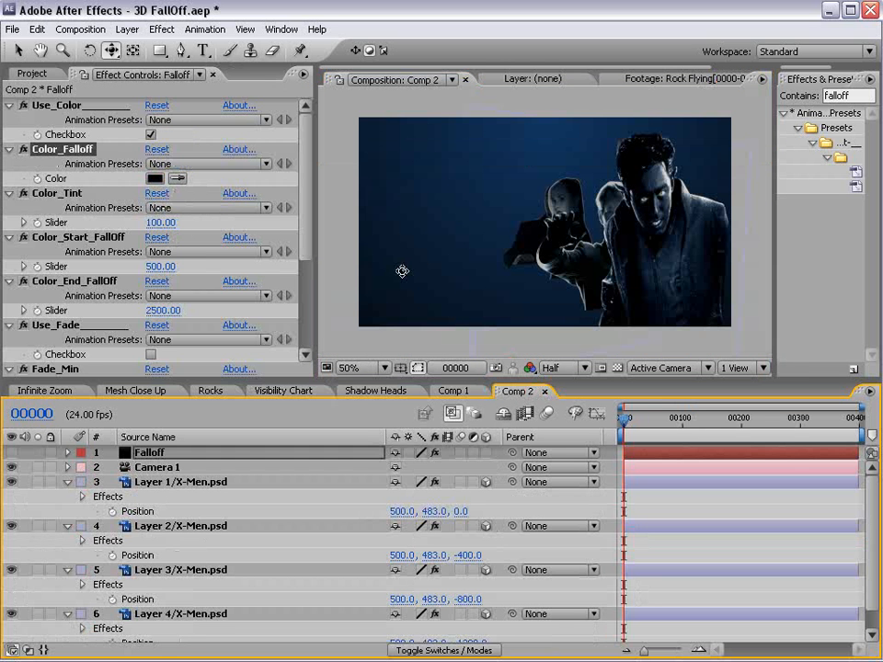
# Step: Set Color_Start_FallOff to 758 and Color_End_FallOff to 1000 on the Falloff solid, and track the camera through the layers to check the falloff
pyautogui.click(71, 283)
pyautogui.moveTo(174, 316); pyautogui.dragTo(184, 266)
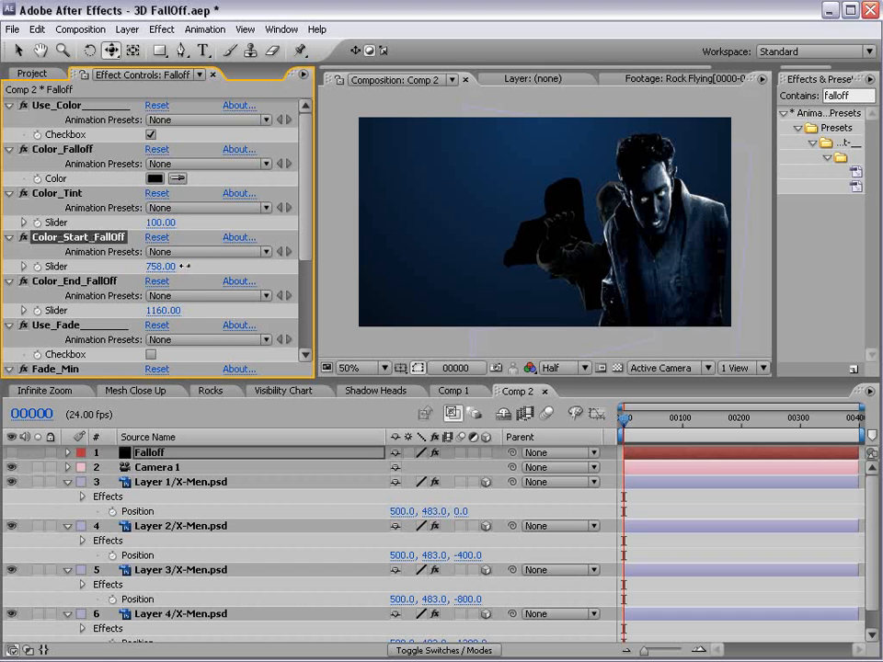
pyautogui.moveTo(158, 311); pyautogui.dragTo(168, 309)
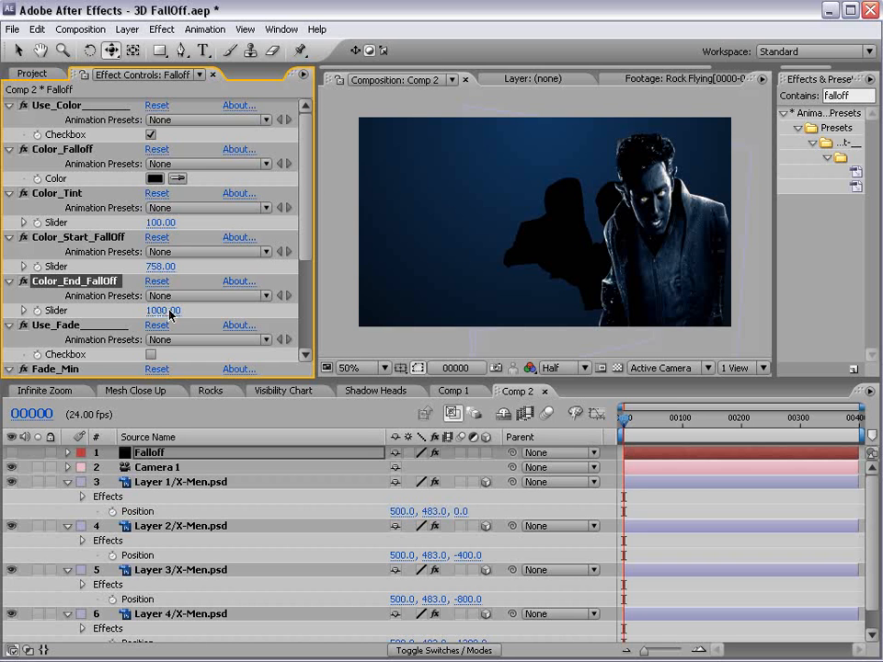
pyautogui.click(562, 258)
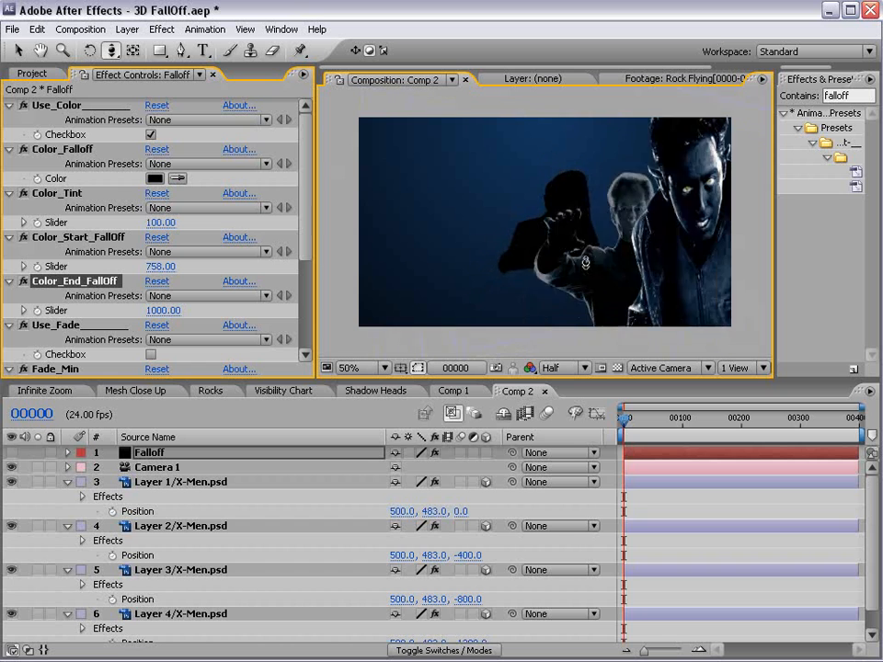
pyautogui.moveTo(591, 194); pyautogui.dragTo(601, 114)
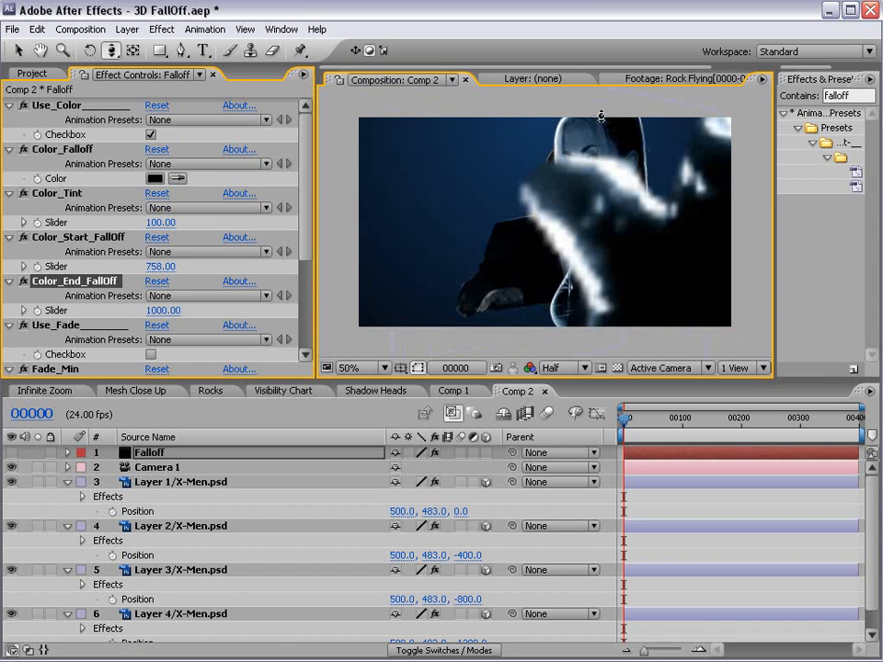
pyautogui.moveTo(566, 246); pyautogui.dragTo(547, 401)
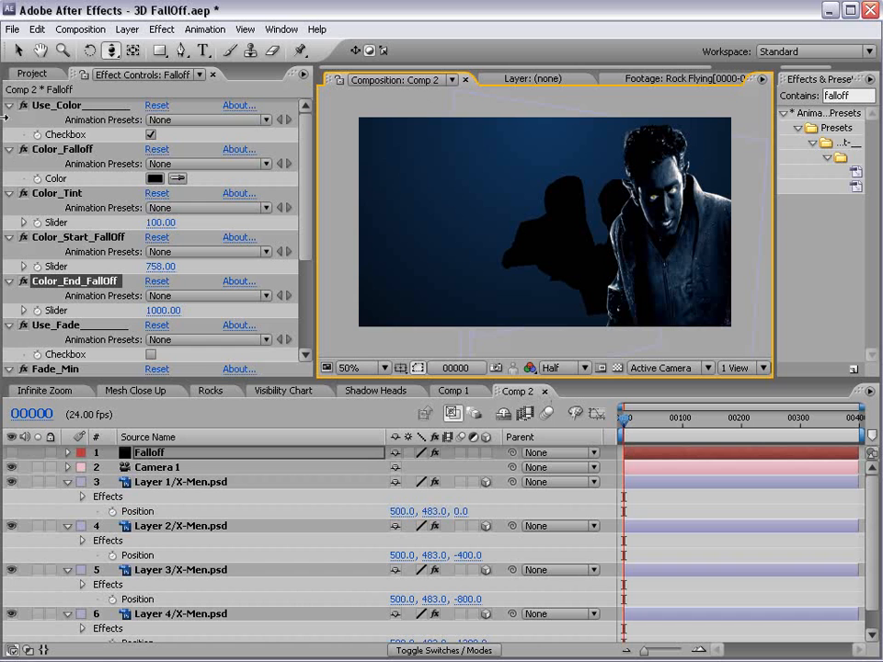
# Step: Turn Use_Fade back on for the Falloff solid and move the camera slightly to check the fading layers
pyautogui.scroll(-5, 300, 263)
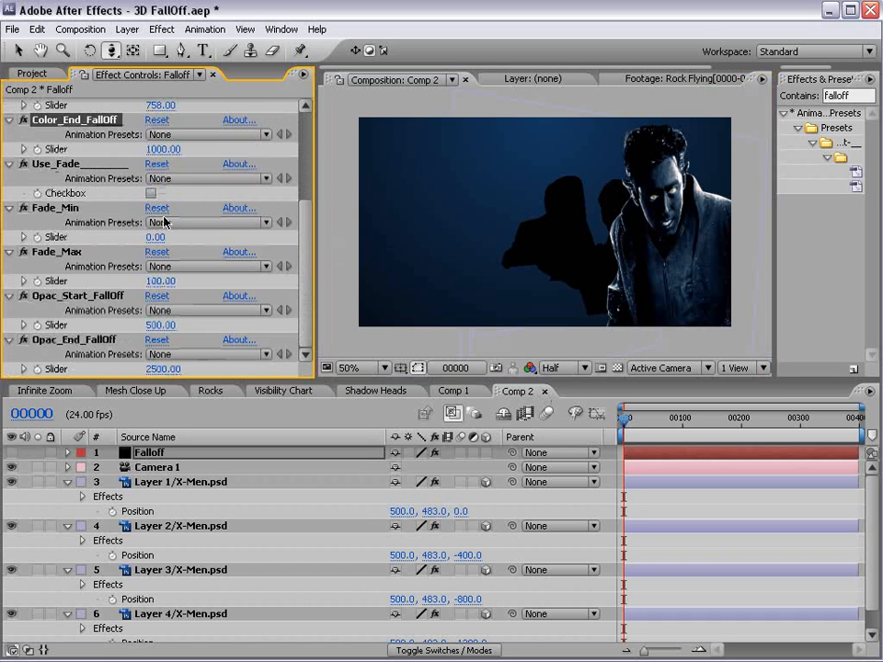
pyautogui.click(151, 195)
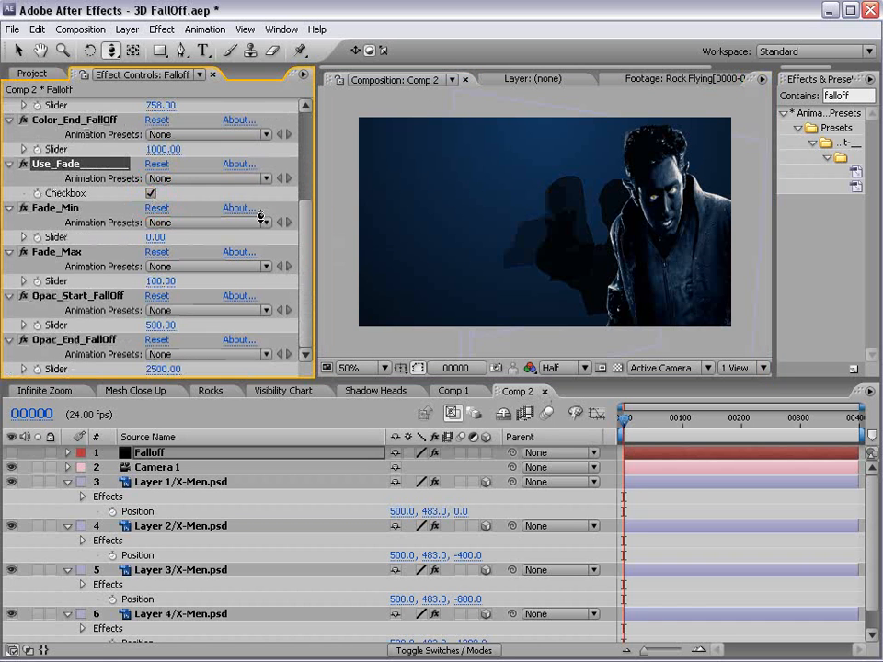
pyautogui.moveTo(548, 271); pyautogui.dragTo(585, 299)
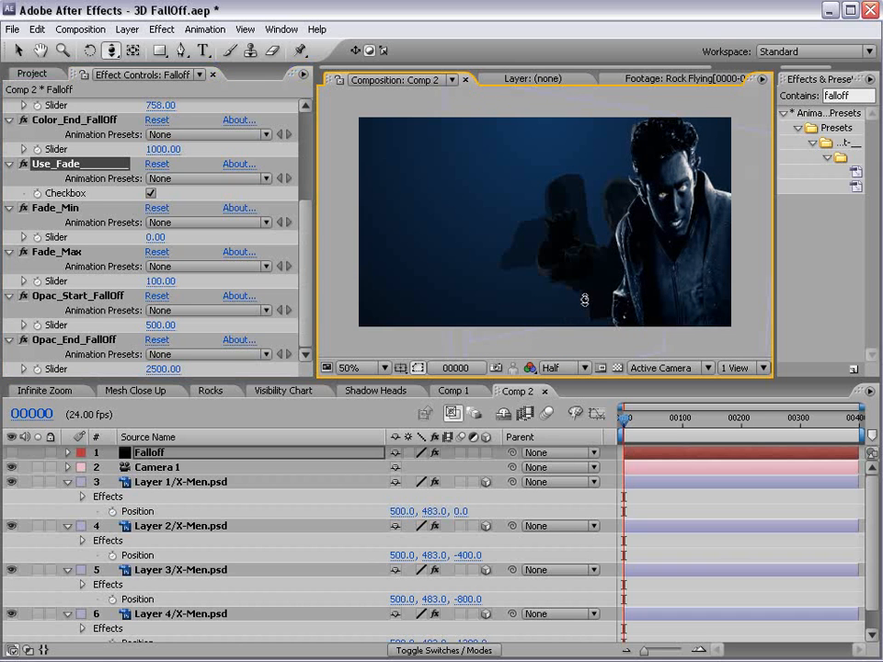
# Step: Reverse the fade by setting Fade_Min to 100 and Fade_Max to 0, and check it by moving the camera
pyautogui.click(50, 208)
pyautogui.click(64, 251)
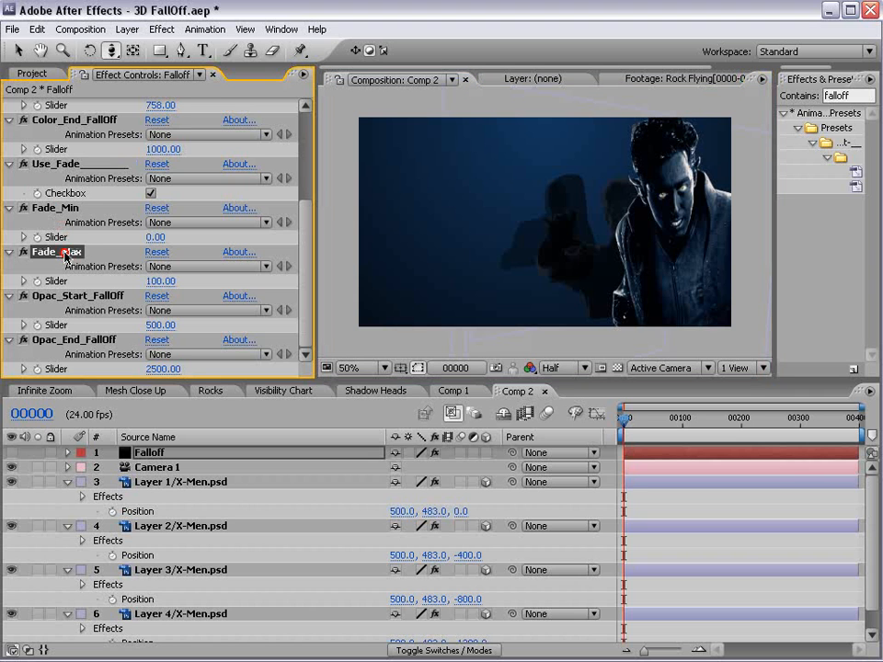
pyautogui.click(155, 237)
pyautogui.write('100')
pyautogui.press('Return')
pyautogui.click(160, 281)
pyautogui.write('0')
pyautogui.press('Return')
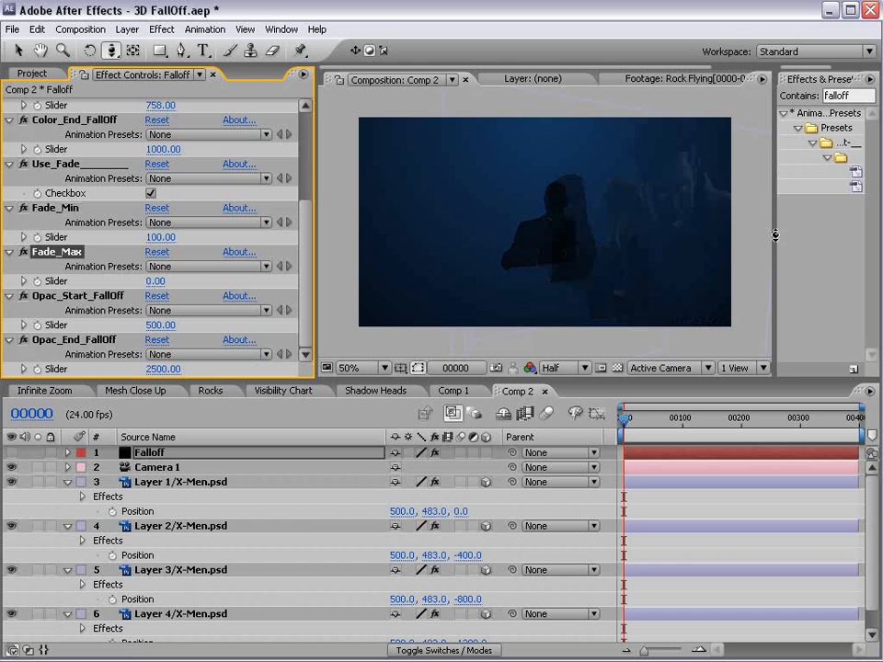
pyautogui.moveTo(586, 268); pyautogui.dragTo(562, 292)
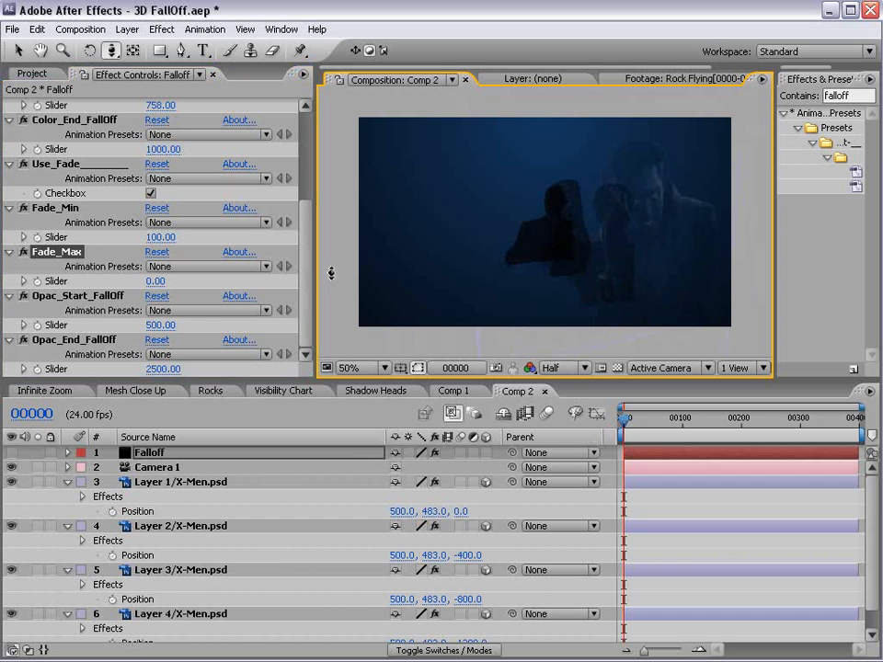
# Step: Set Opac_End_FallOff to 751 and Opac_Start_FallOff to 382 on the Falloff solid
pyautogui.click(297, 350)
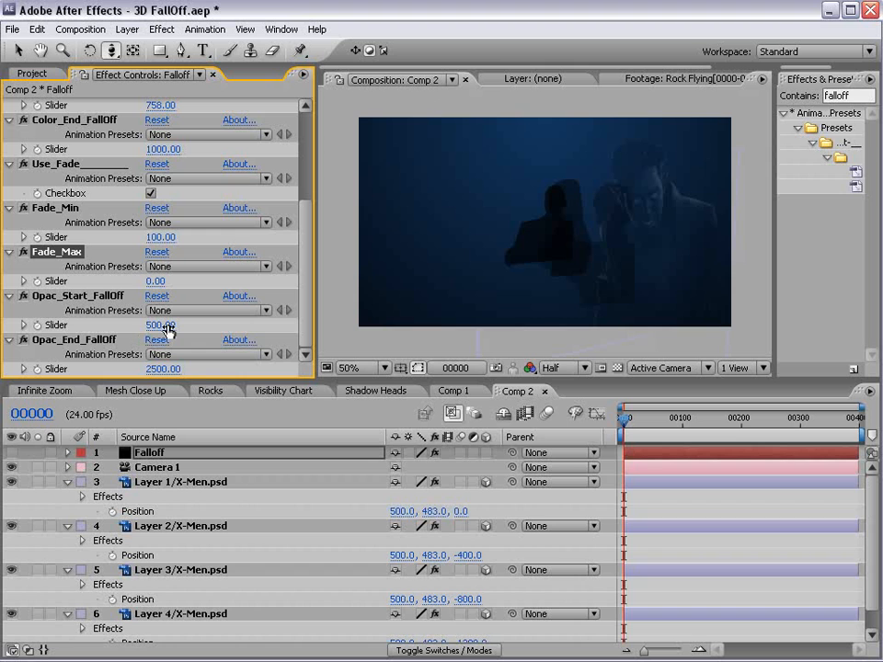
pyautogui.click(160, 368)
pyautogui.moveTo(160, 368)
pyautogui.mouseDown()
pyautogui.moveTo(164, 377)
pyautogui.moveTo(169, 368)
pyautogui.moveTo(119, 367)
pyautogui.moveTo(161, 369)
pyautogui.mouseUp()
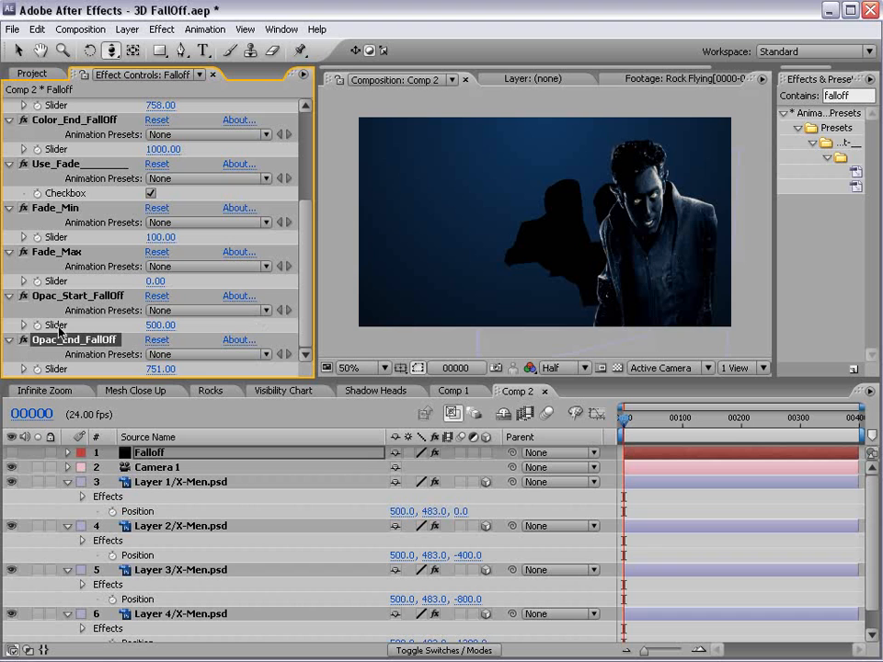
pyautogui.moveTo(161, 325); pyautogui.dragTo(60, 328)
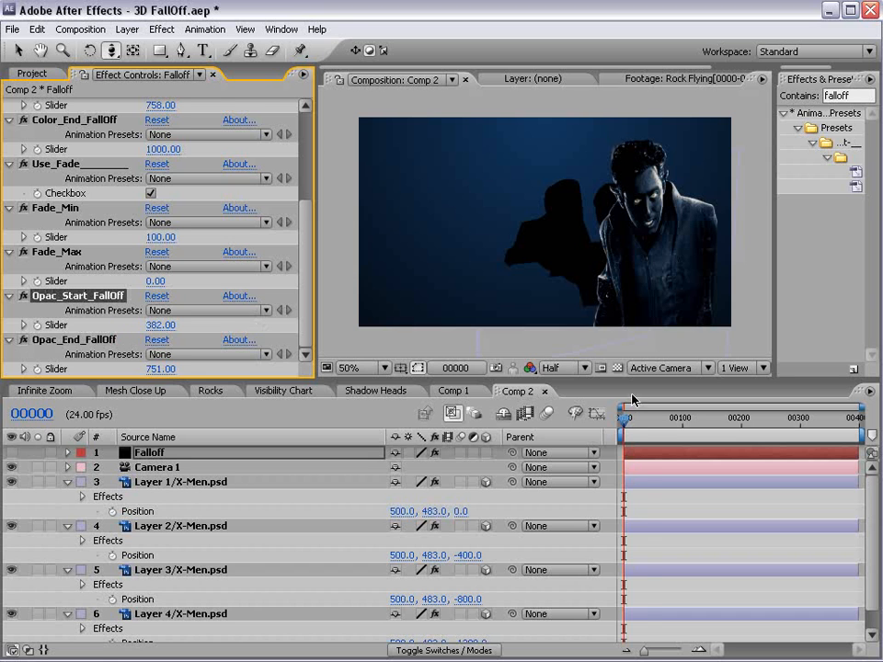
# Step: Keyframe Camera 1's Point of Interest and Position at frame 0, and push the camera in on the rearmost figure just past frame 100
pyautogui.moveTo(636, 423); pyautogui.dragTo(368, 431)
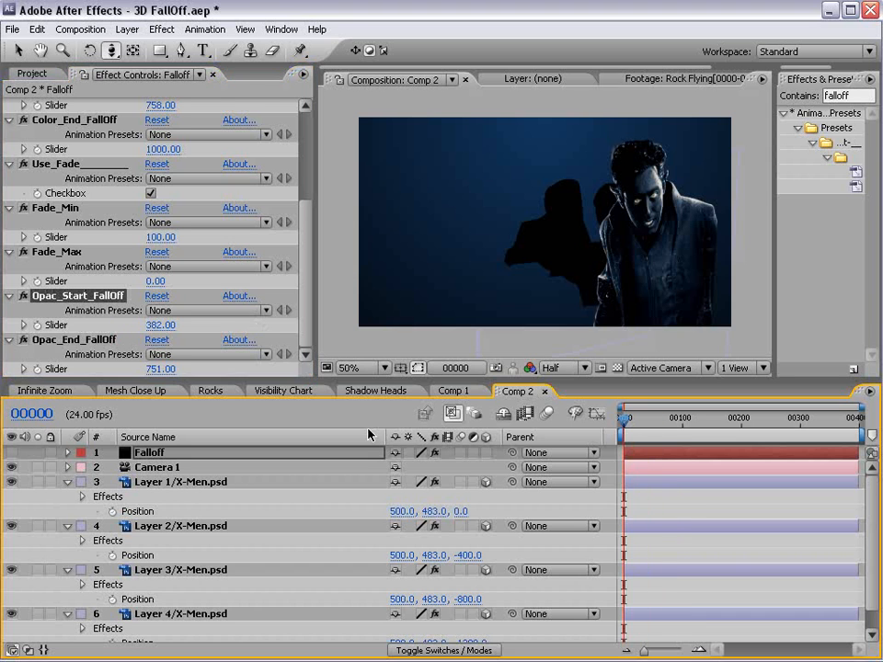
pyautogui.click(147, 467)
pyautogui.press('p')
pyautogui.hotkey('shift', 'a')
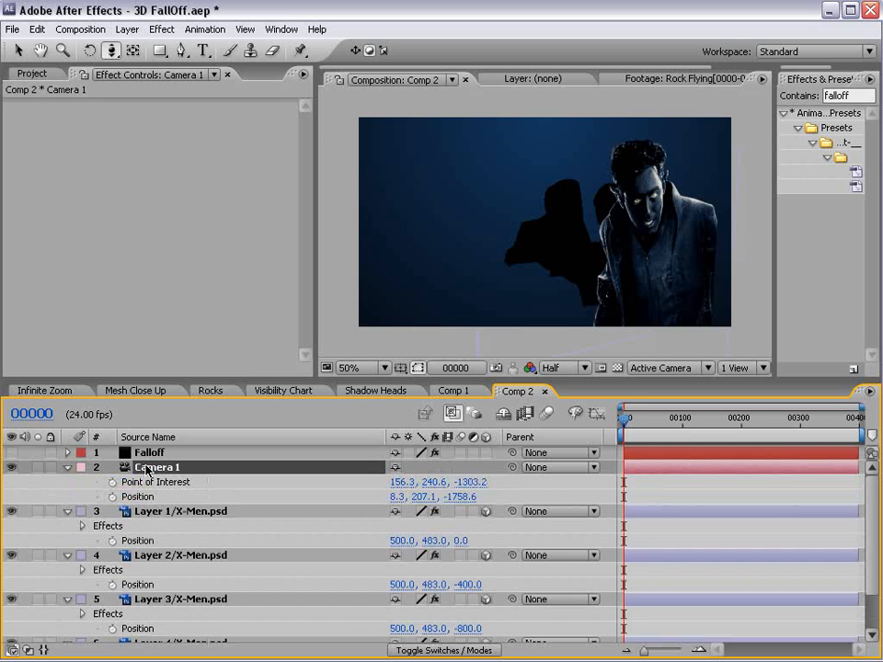
pyautogui.moveTo(113, 497); pyautogui.dragTo(112, 480)
pyautogui.moveTo(672, 423); pyautogui.dragTo(686, 423)
pyautogui.moveTo(550, 288); pyautogui.dragTo(601, 59)
pyautogui.moveTo(531, 297); pyautogui.dragTo(399, 184)
pyautogui.moveTo(685, 420); pyautogui.dragTo(668, 432)
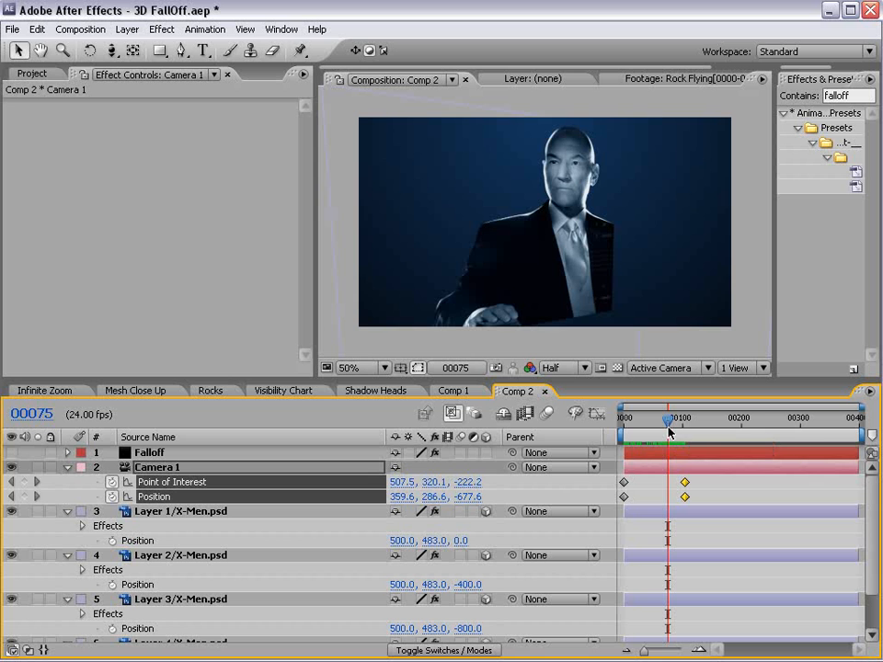
# Step: Pull Camera 1 farther back at frame 0 until the figures are silhouettes, and save the project
pyautogui.moveTo(669, 432); pyautogui.dragTo(570, 445)
pyautogui.press('c')
pyautogui.moveTo(527, 217); pyautogui.dragTo(561, 279)
pyautogui.hotkey('ctrl', 's')
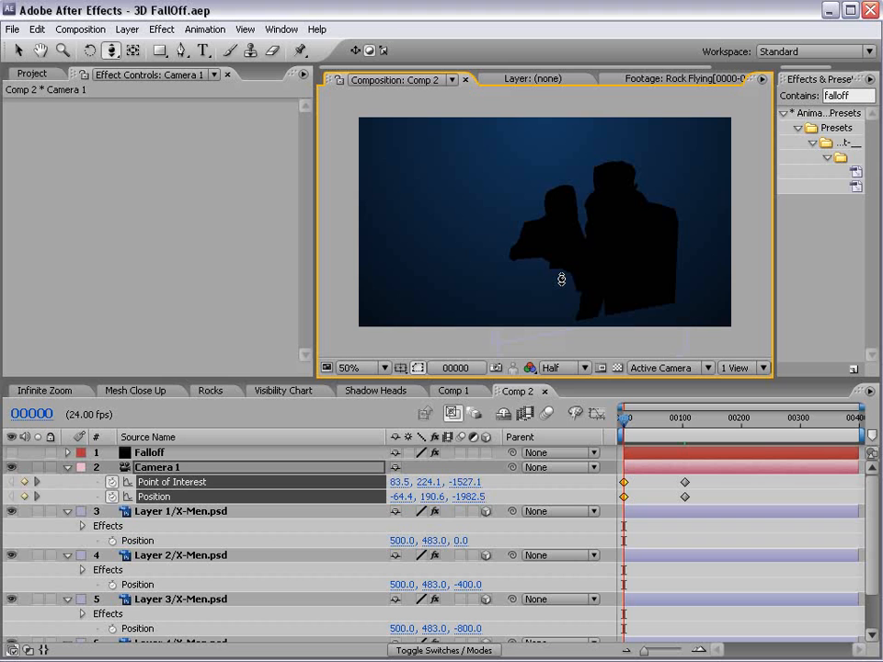
# Step: Shorten the near fade on the Falloff solid with Opac_End_FallOff at 599 and Opac_Start_FallOff at 456, checking it around frames 50 to 54
pyautogui.moveTo(626, 417); pyautogui.dragTo(653, 421)
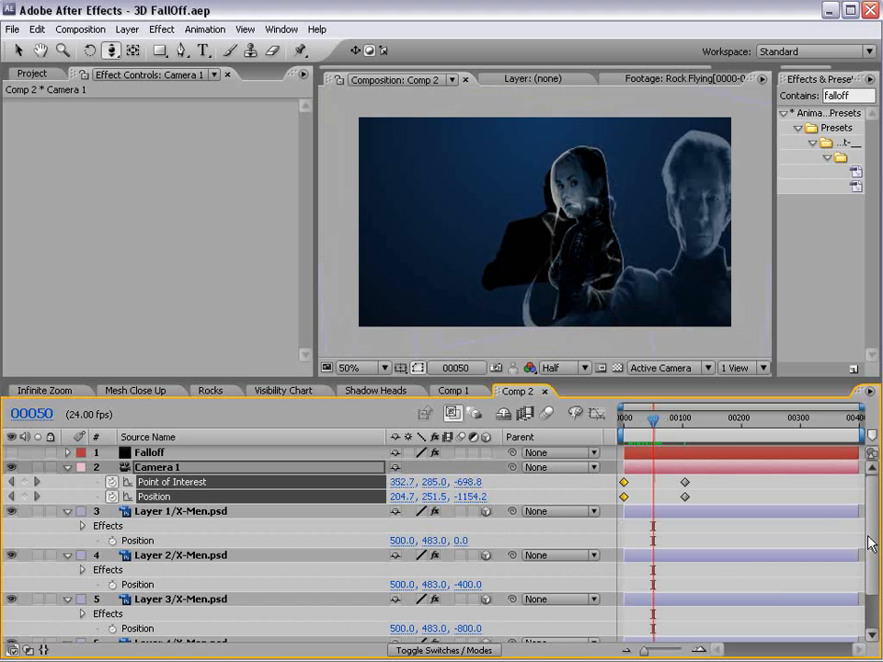
pyautogui.moveTo(870, 543); pyautogui.dragTo(868, 596)
pyautogui.scroll(3, 135, 457)
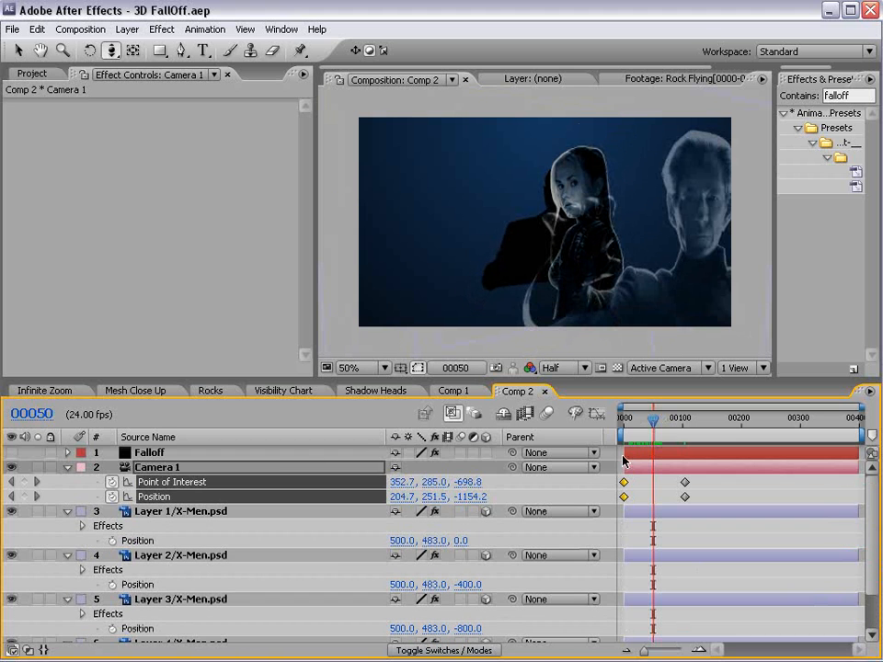
pyautogui.click(135, 452)
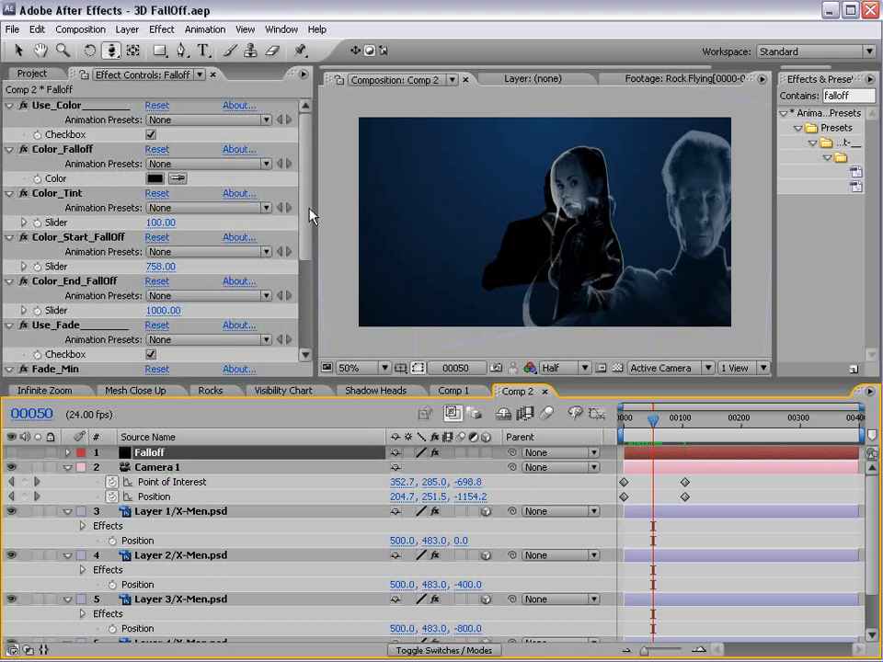
pyautogui.scroll(-3, 309, 213)
pyautogui.moveTo(327, 318); pyautogui.dragTo(329, 346)
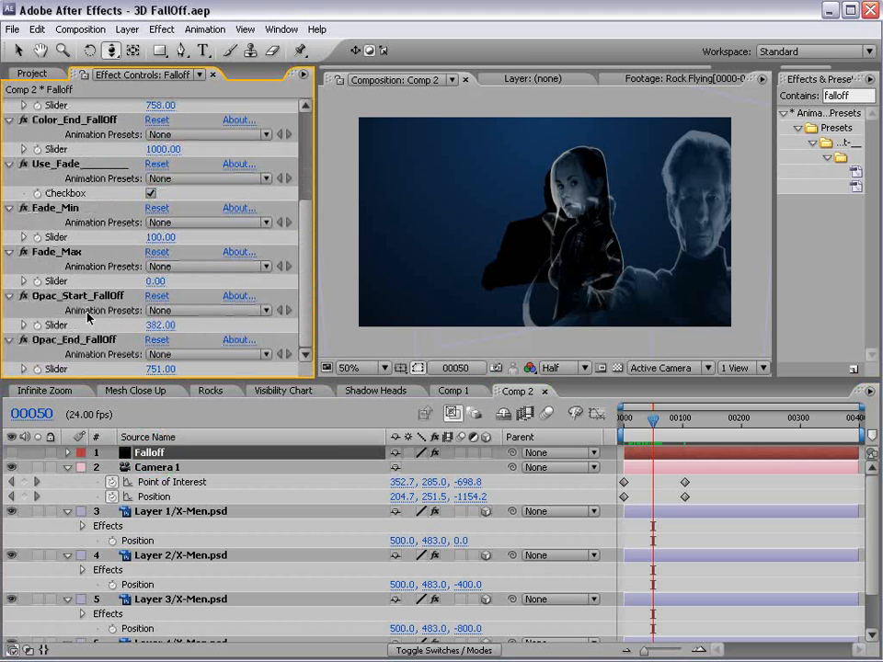
pyautogui.moveTo(163, 368); pyautogui.dragTo(147, 369)
pyautogui.moveTo(651, 420)
pyautogui.mouseDown()
pyautogui.moveTo(662, 421)
pyautogui.moveTo(652, 422)
pyautogui.mouseUp()
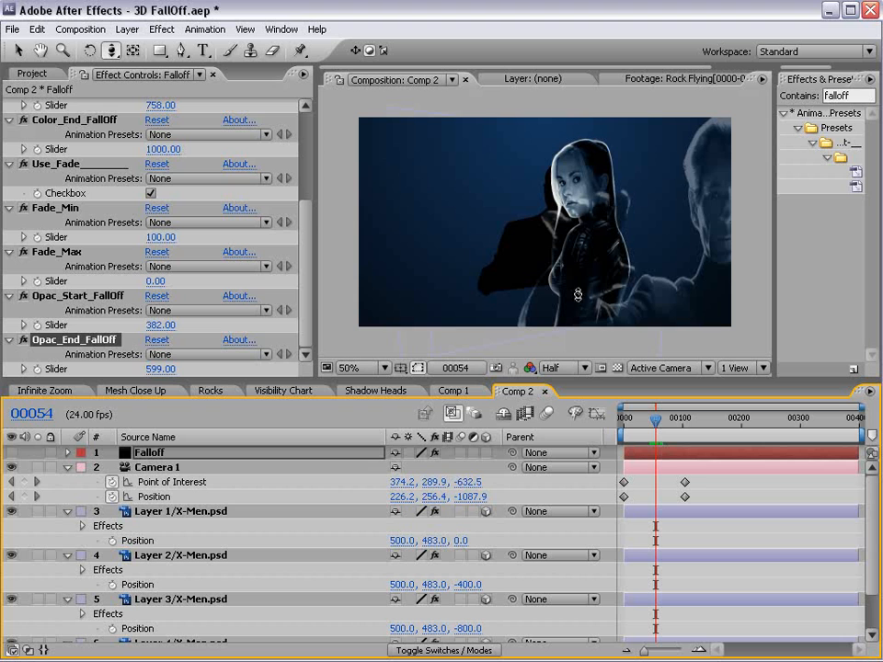
pyautogui.moveTo(161, 325); pyautogui.dragTo(212, 311)
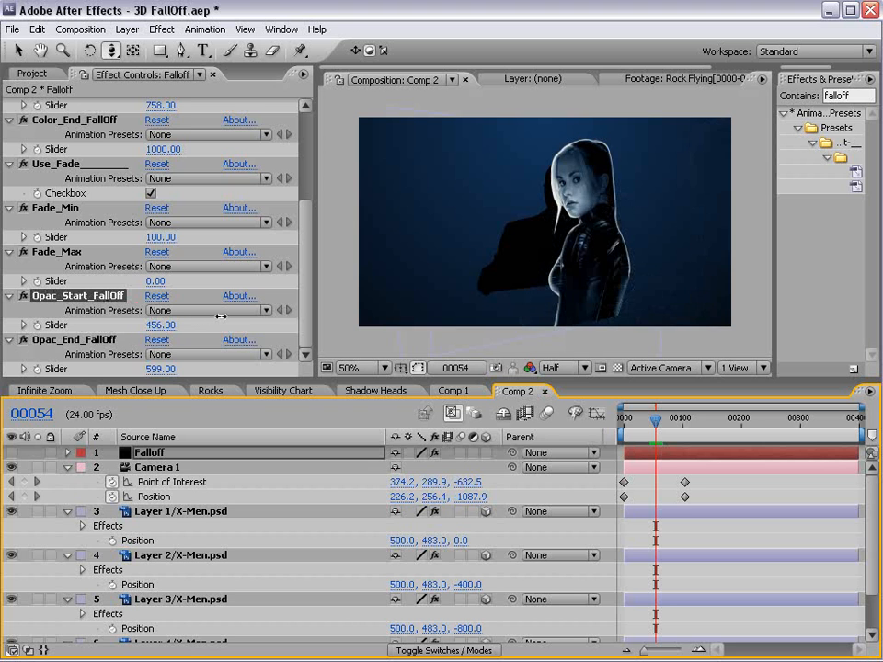
# Step: Scrub through the camera animation back to frame 7, select Camera 1 and save the project
pyautogui.moveTo(661, 425); pyautogui.dragTo(631, 445)
pyautogui.click(299, 467)
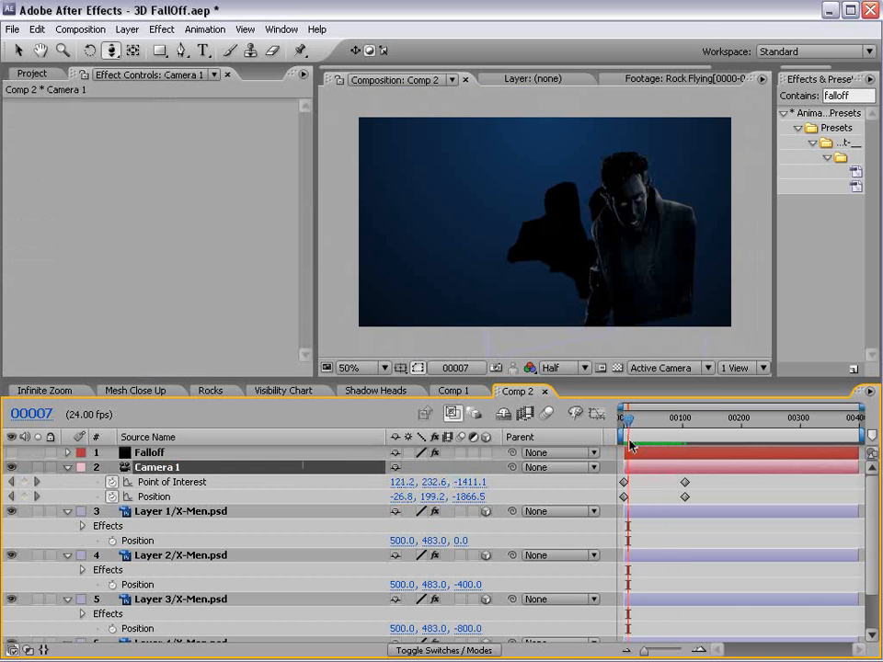
pyautogui.hotkey('ctrl', 's')
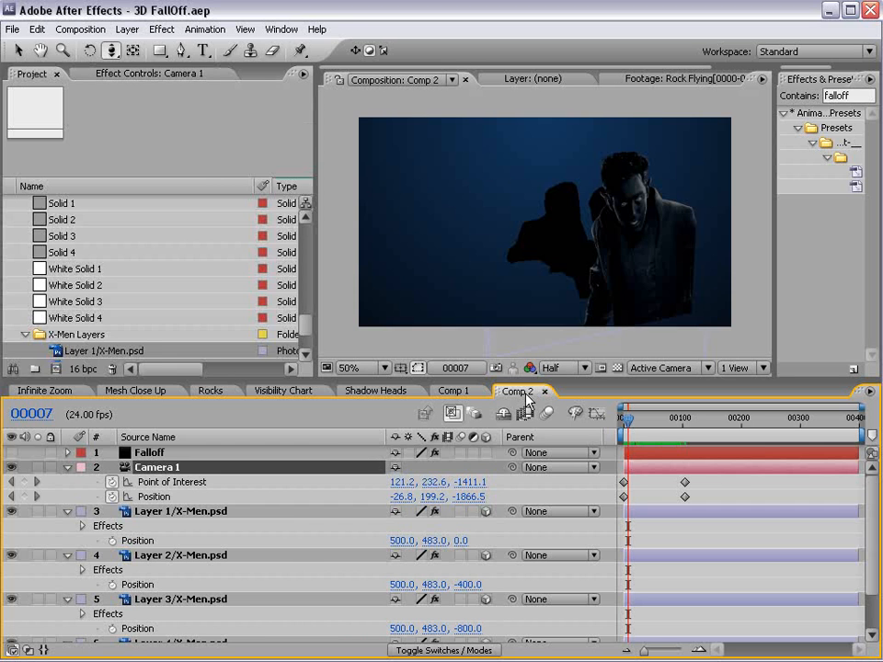
# Step: Review the Visibility Chart and Mesh Close Up compositions, scrubbing Mesh Close Up to frame 26
pyautogui.moveTo(629, 420)
pyautogui.mouseDown()
pyautogui.moveTo(675, 422)
pyautogui.moveTo(620, 424)
pyautogui.mouseUp()
pyautogui.click(290, 394)
pyautogui.click(209, 391)
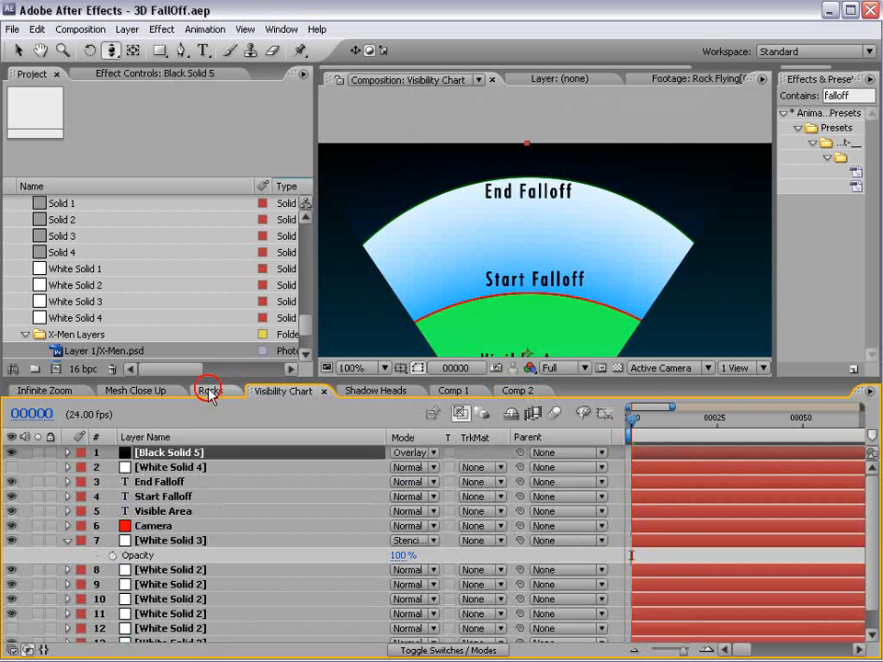
pyautogui.click(121, 390)
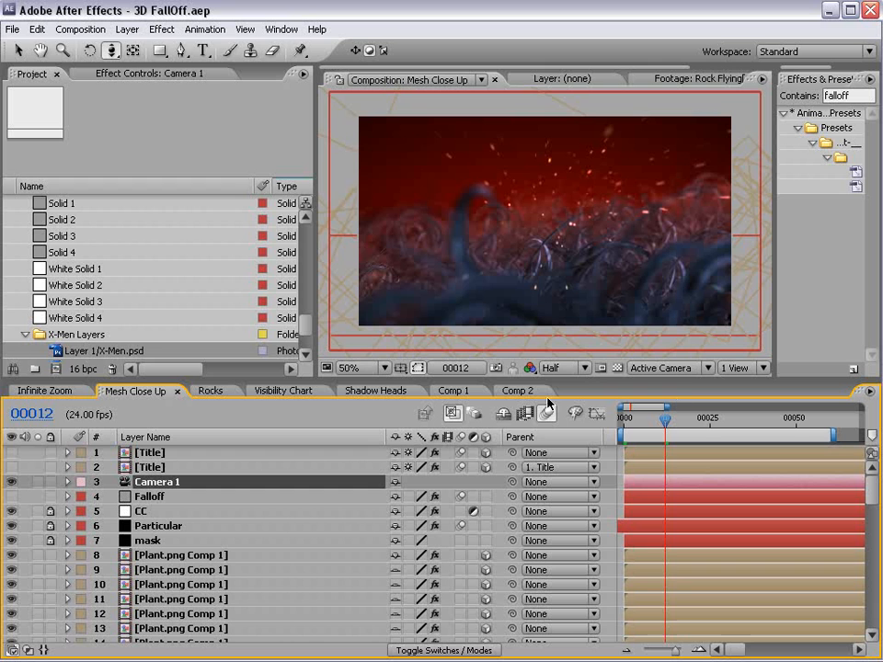
pyautogui.moveTo(666, 419); pyautogui.dragTo(714, 423)
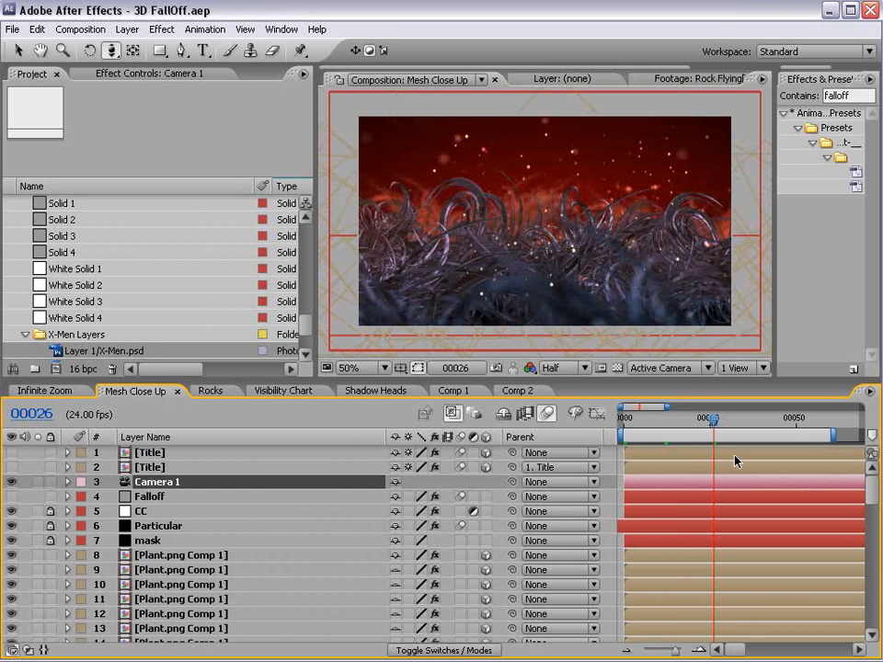
pyautogui.click(517, 391)
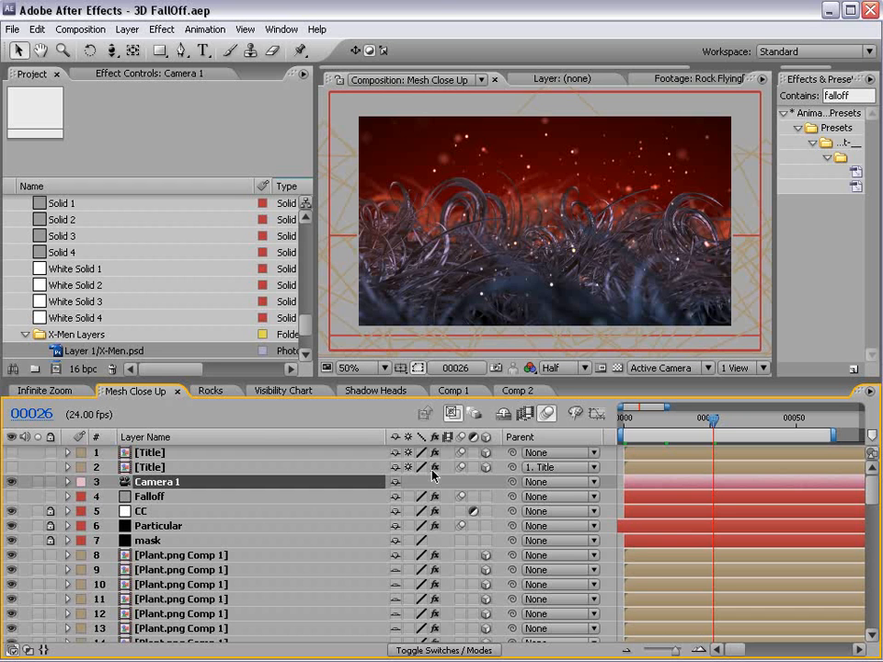
# Step: Switch to Firefox and read the feature list on the Pro Scores product page
pyautogui.hotkey('alt', 'Tab')
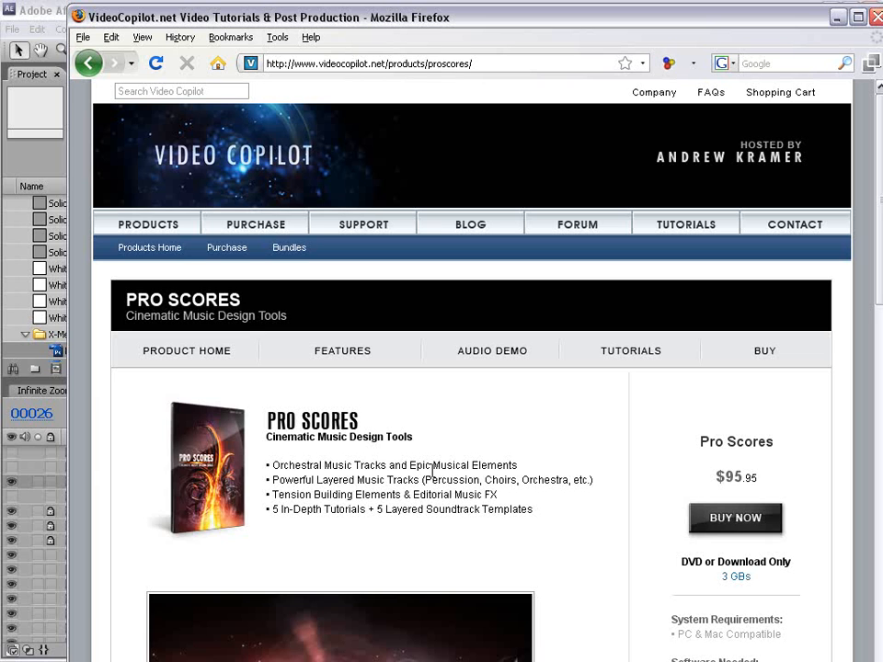
pyautogui.moveTo(322, 465); pyautogui.dragTo(443, 495)
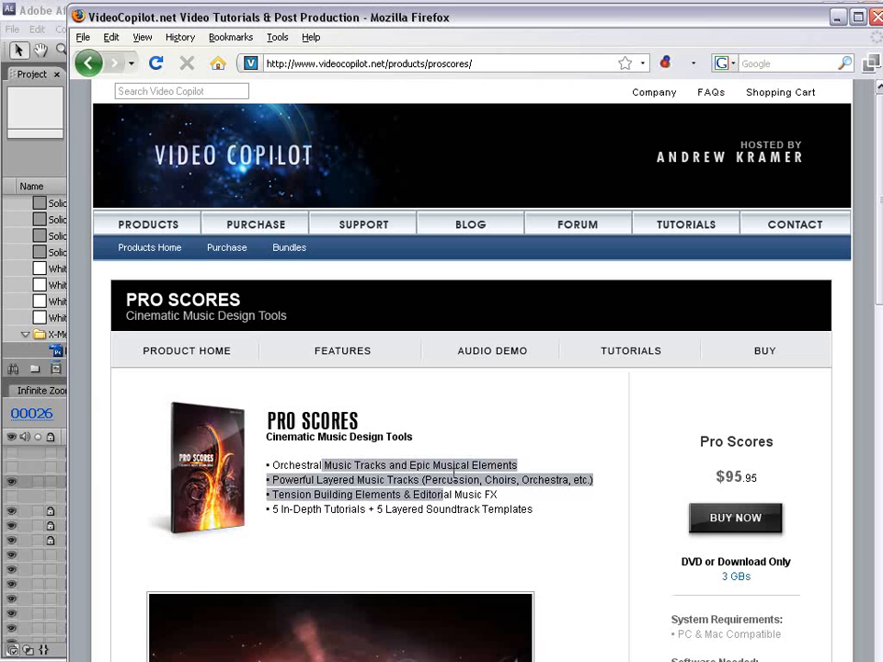
pyautogui.scroll(-3, 460, 478)
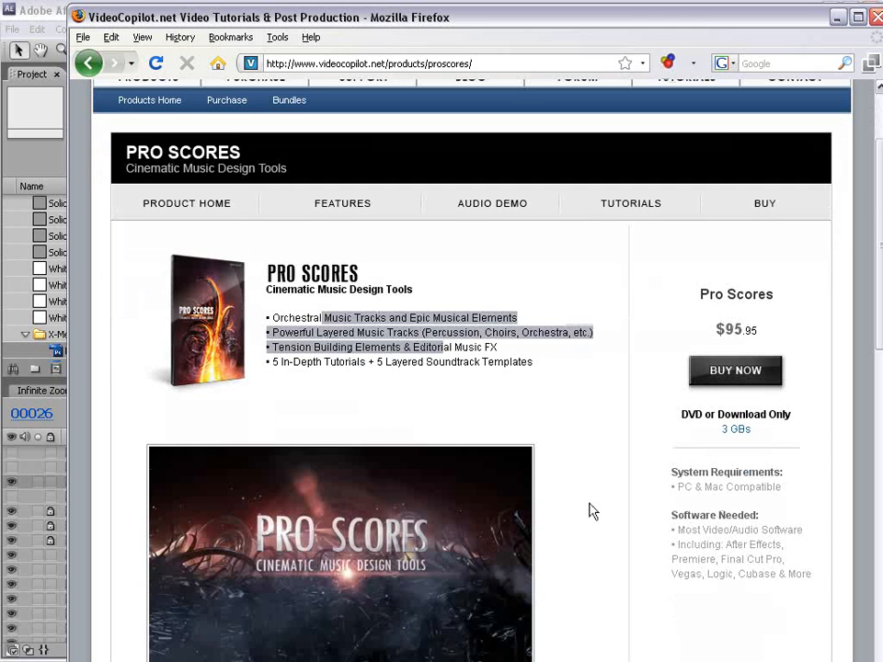
pyautogui.click(533, 380)
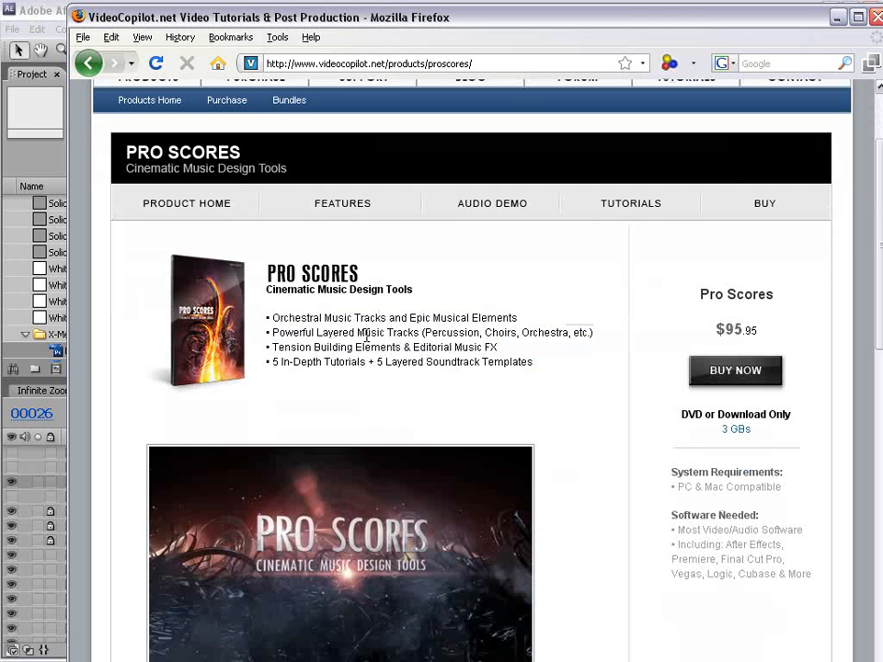
pyautogui.moveTo(266, 316); pyautogui.dragTo(480, 358)
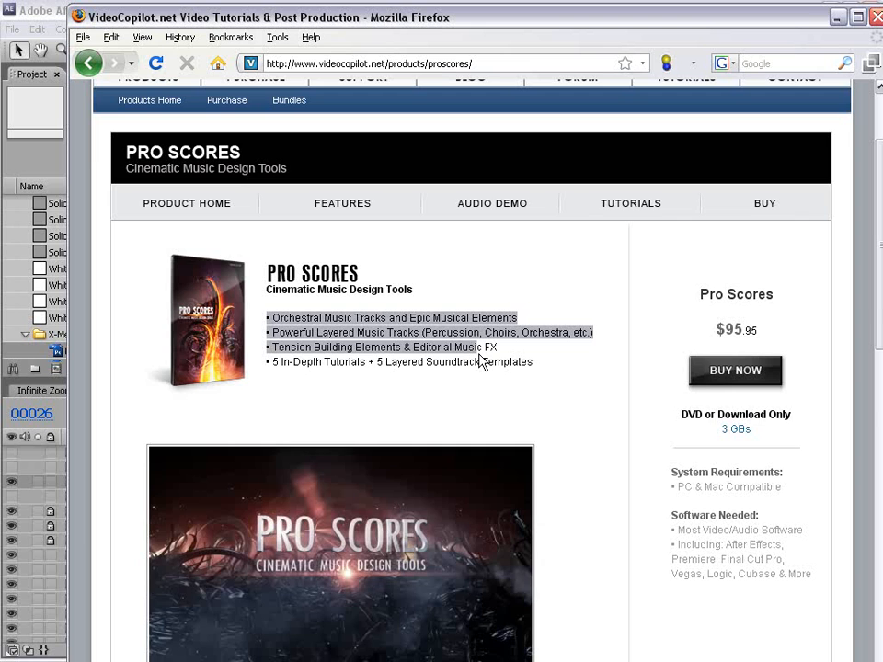
# Step: Look over the Pro Scores product video, then open its tutorials page and read the training topics and After Effects title design section
pyautogui.scroll(-4, 480, 358)
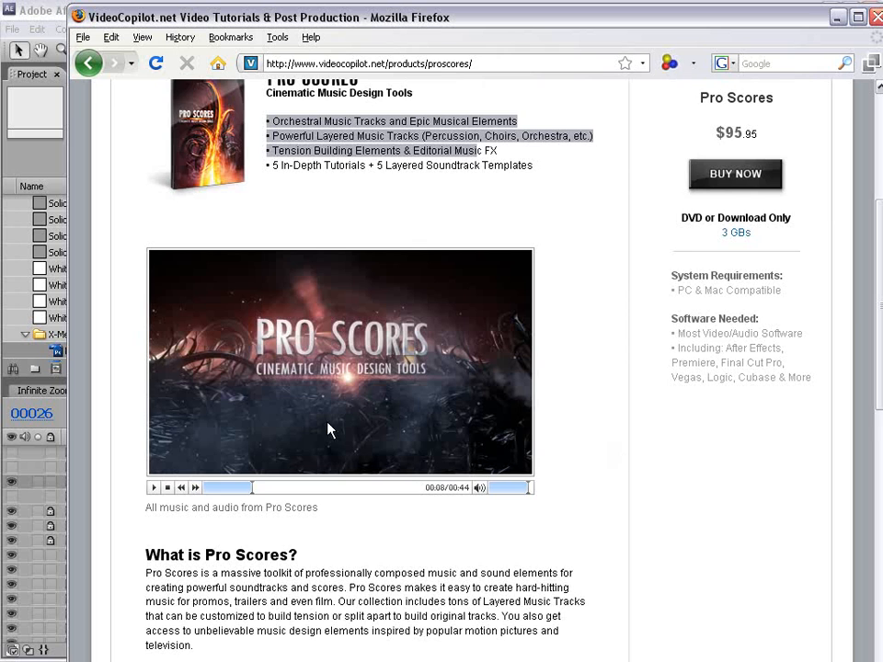
pyautogui.scroll(4, 330, 427)
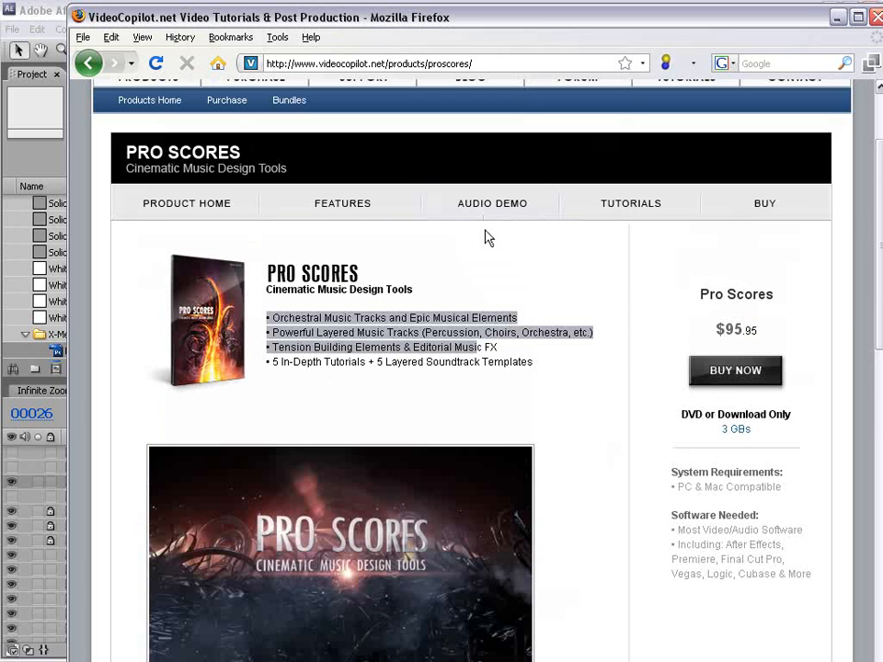
pyautogui.click(616, 213)
pyautogui.scroll(-8, 501, 349)
pyautogui.scroll(-2, 494, 335)
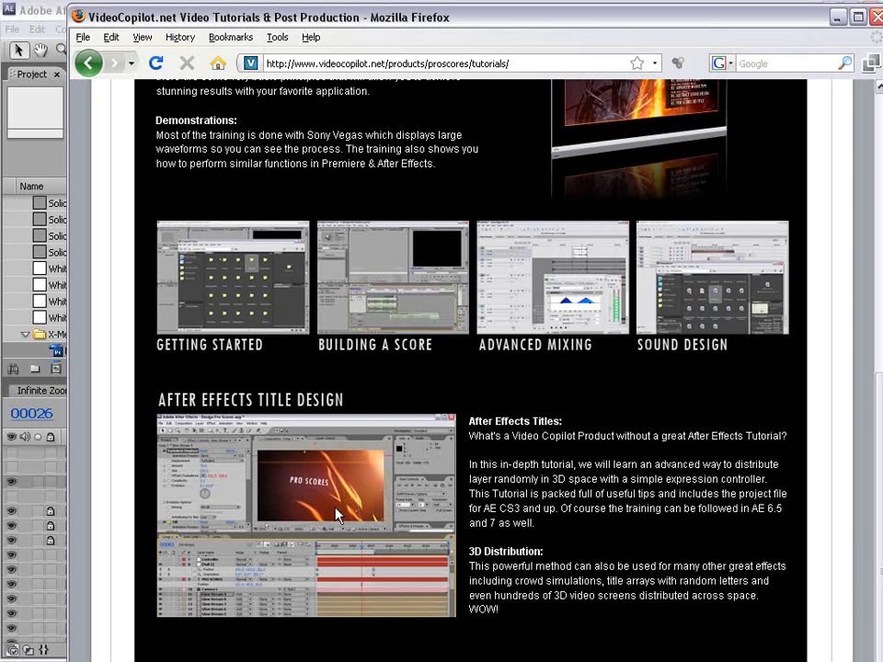
pyautogui.moveTo(522, 479); pyautogui.dragTo(533, 515)
pyautogui.click(536, 521)
pyautogui.scroll(3, 377, 472)
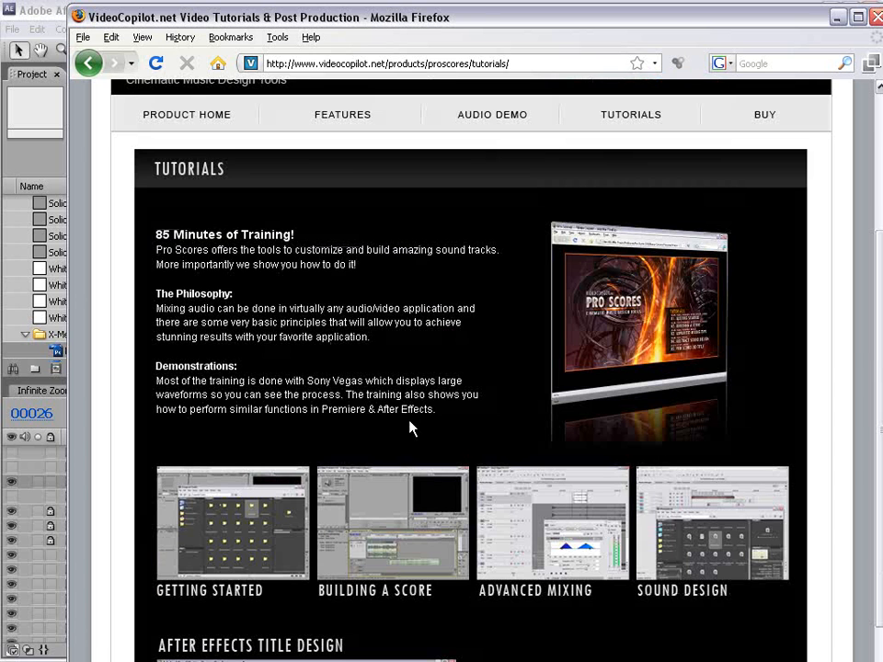
# Step: Switch to After Effects, show both Black Solid 11 layers in Mesh Close Up and place their orange circles side by side, slightly overlapping
pyautogui.click(41, 11)
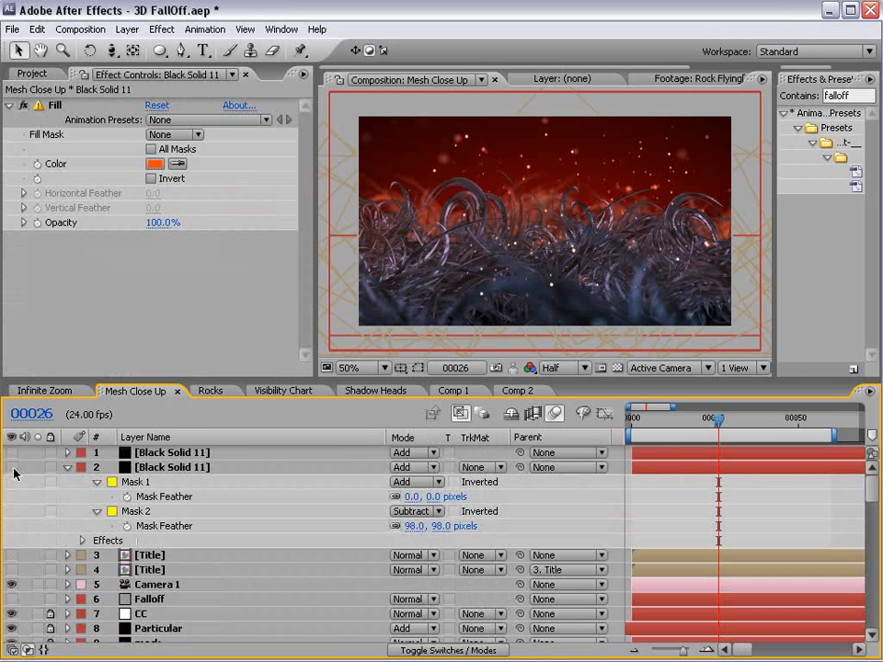
pyautogui.moveTo(490, 223); pyautogui.dragTo(597, 221)
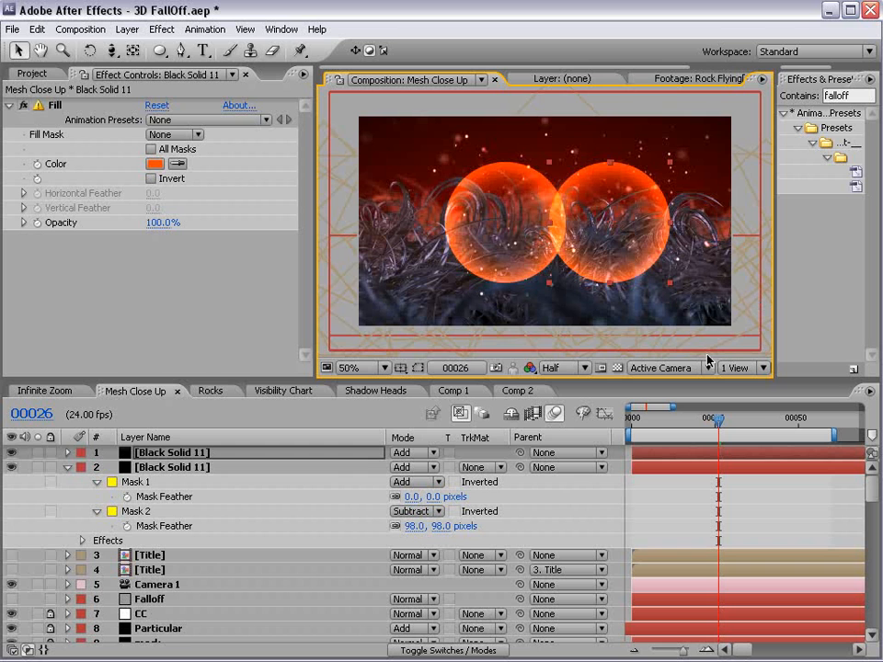